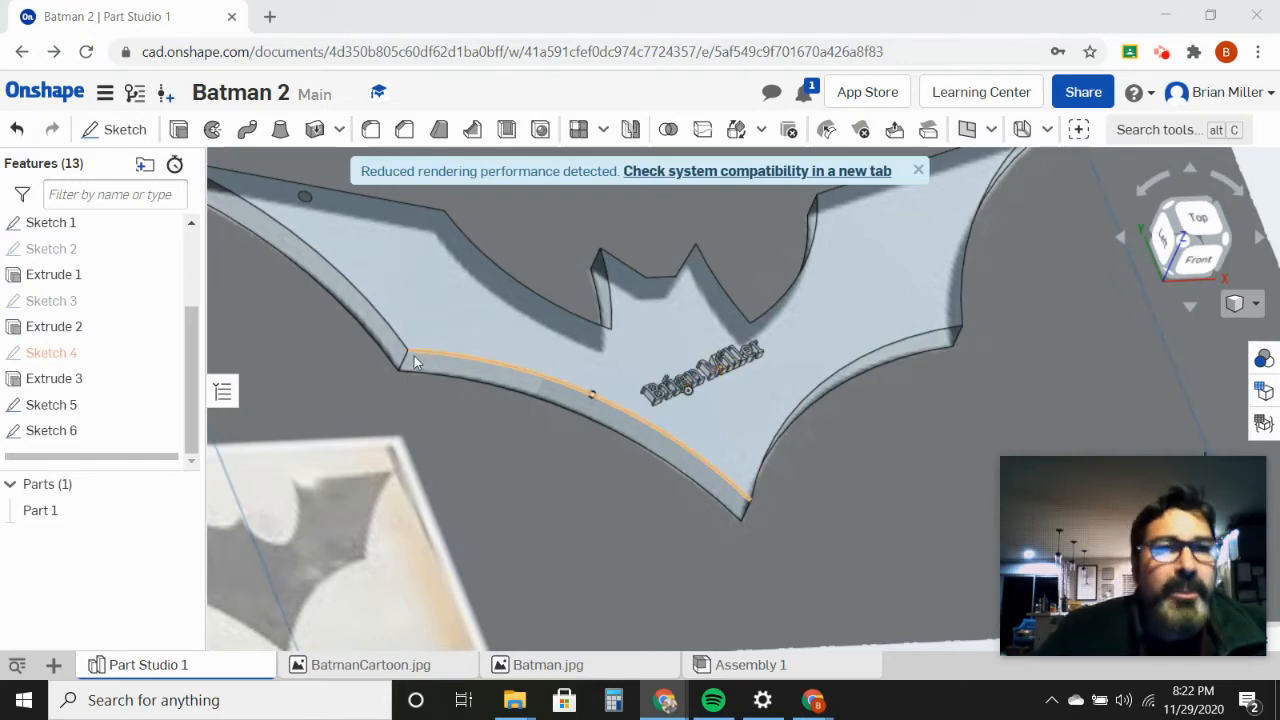
# Step: Close the open document and create a new document named "Batman Logo" followed by the author's full name
pyautogui.click(105, 95)
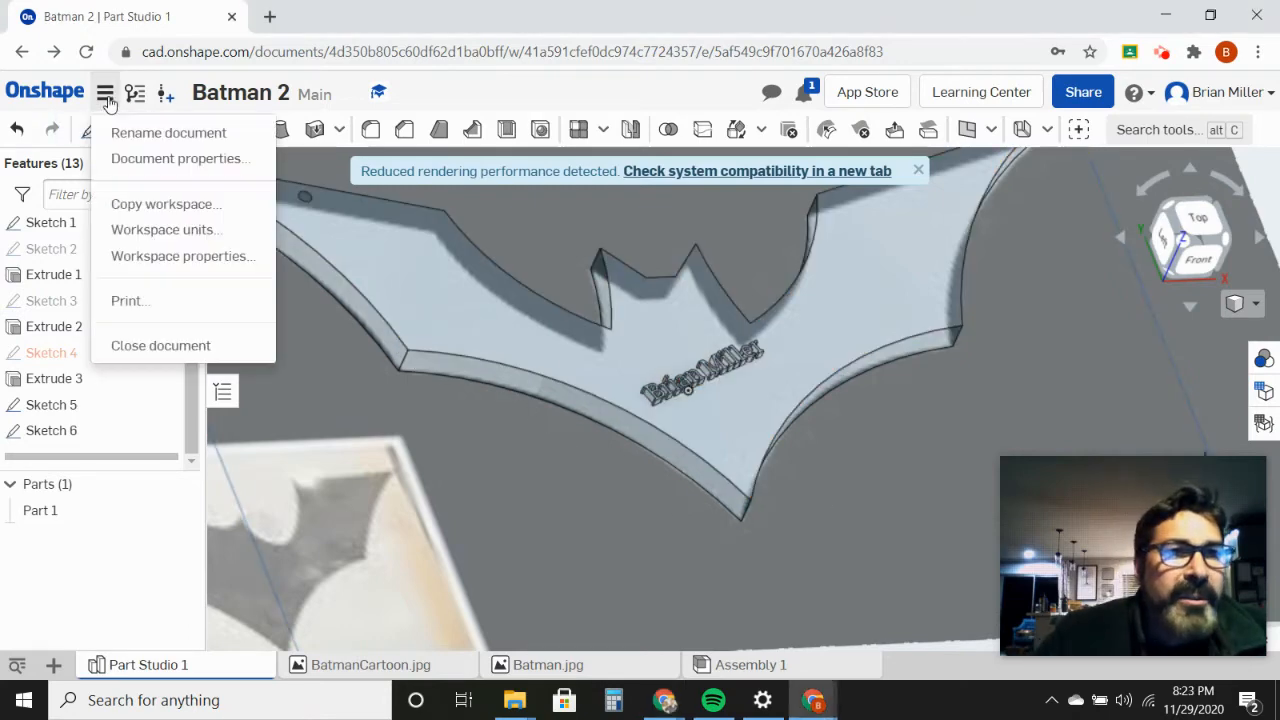
pyautogui.click(136, 346)
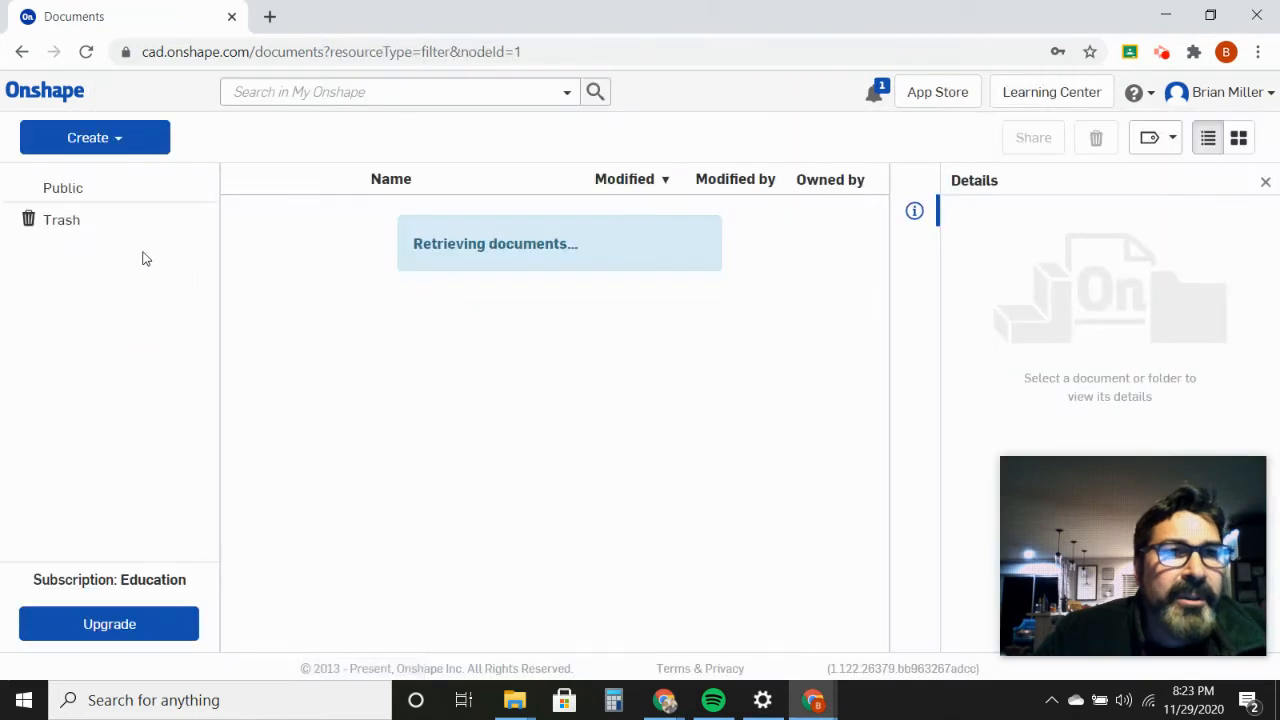
pyautogui.click(85, 139)
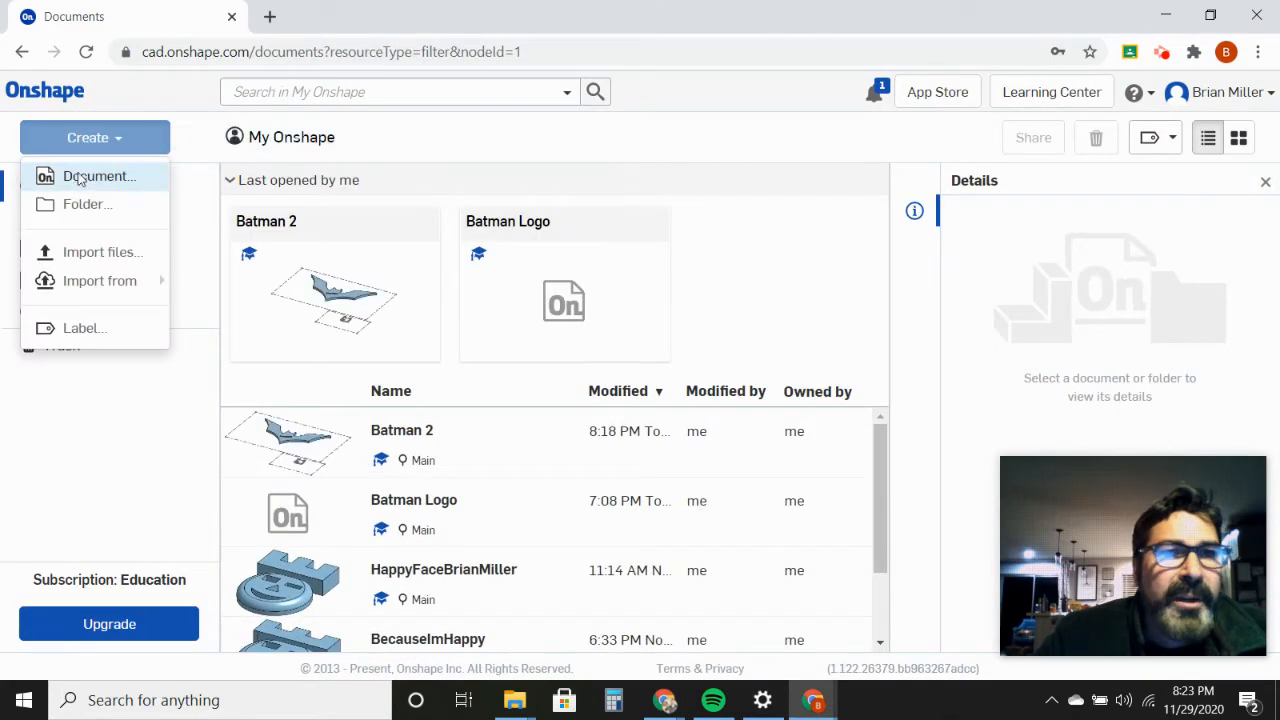
pyautogui.click(80, 174)
pyautogui.write('Batman LogoBrian Miller')
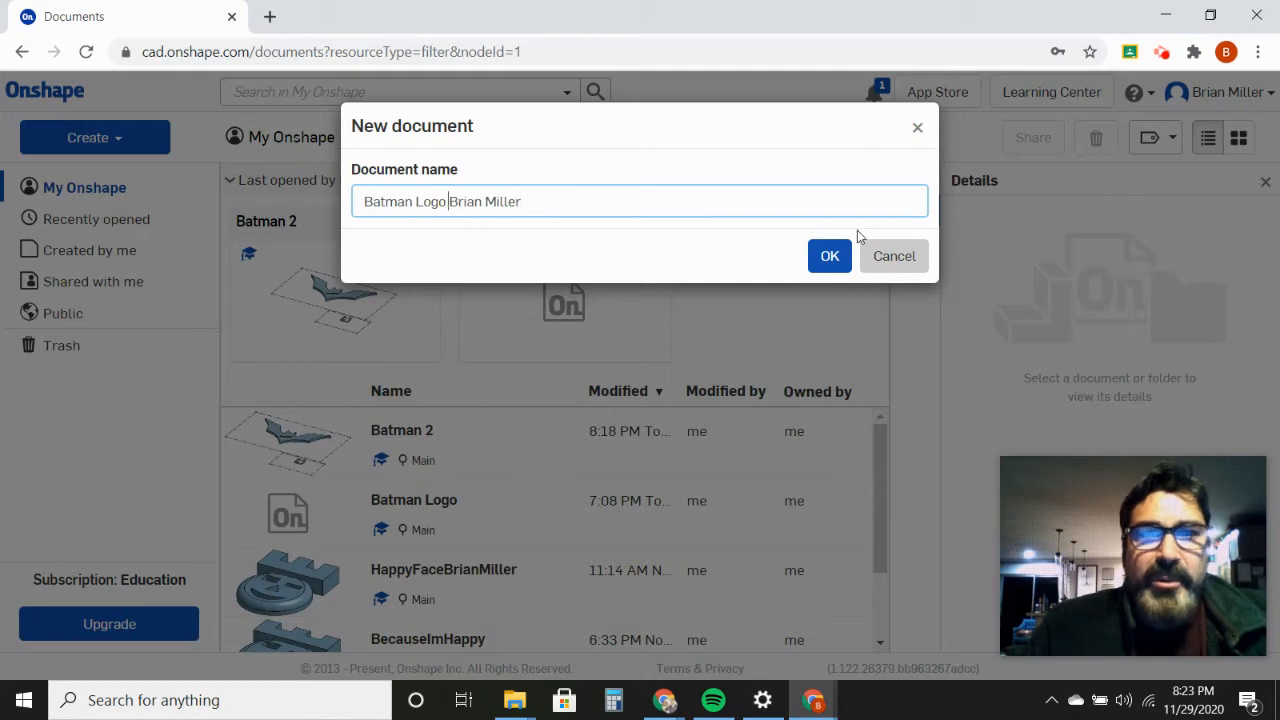
pyautogui.click(834, 257)
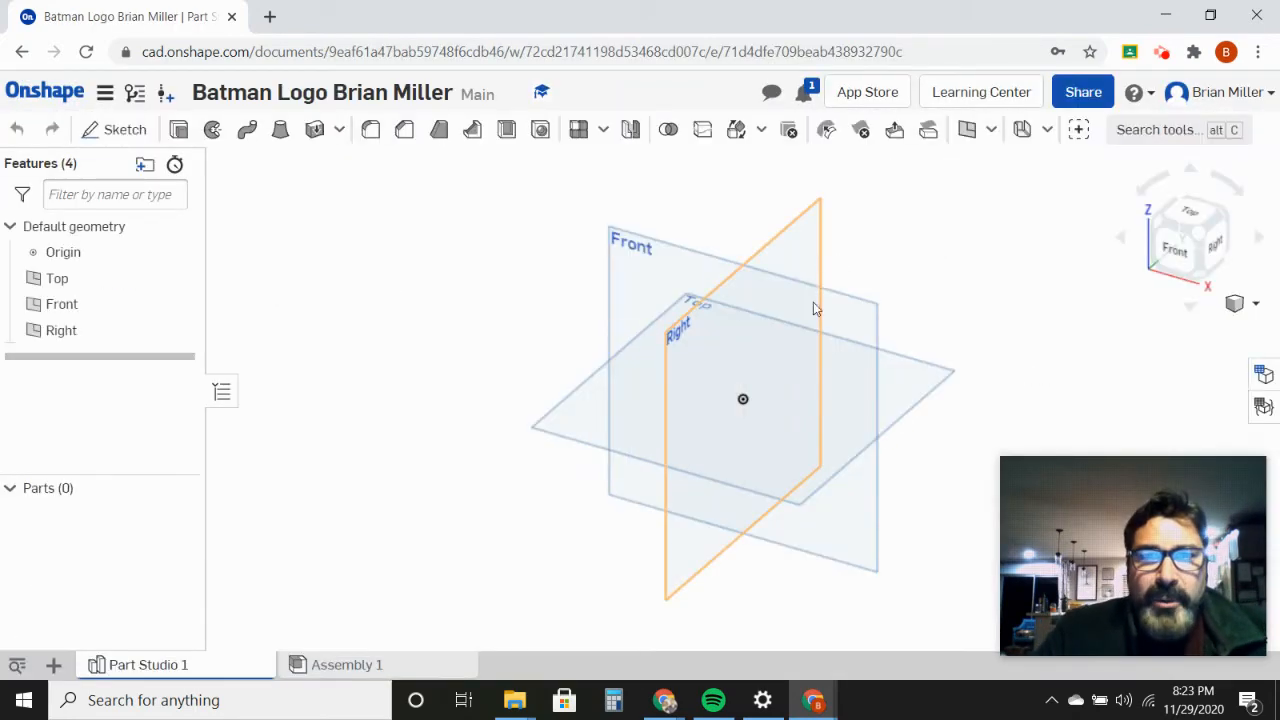
# Step: Start a sketch on the Top plane and view it from the top
pyautogui.click(120, 131)
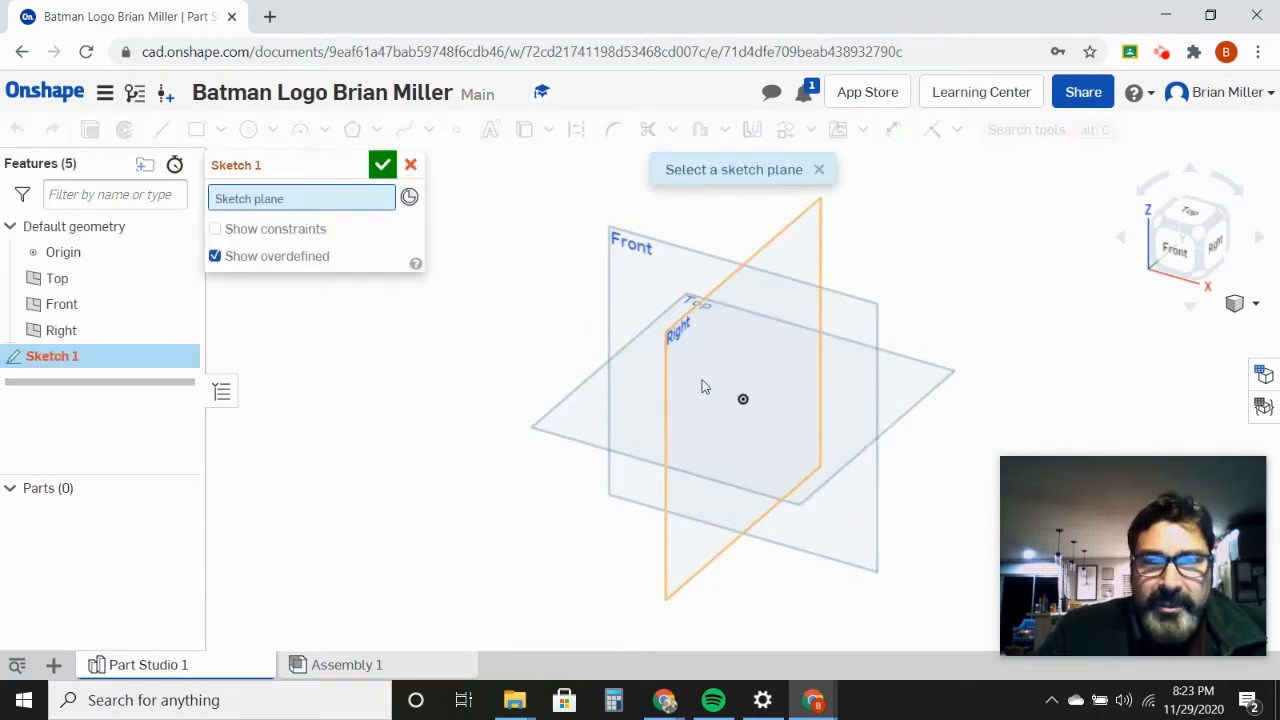
pyautogui.click(585, 427)
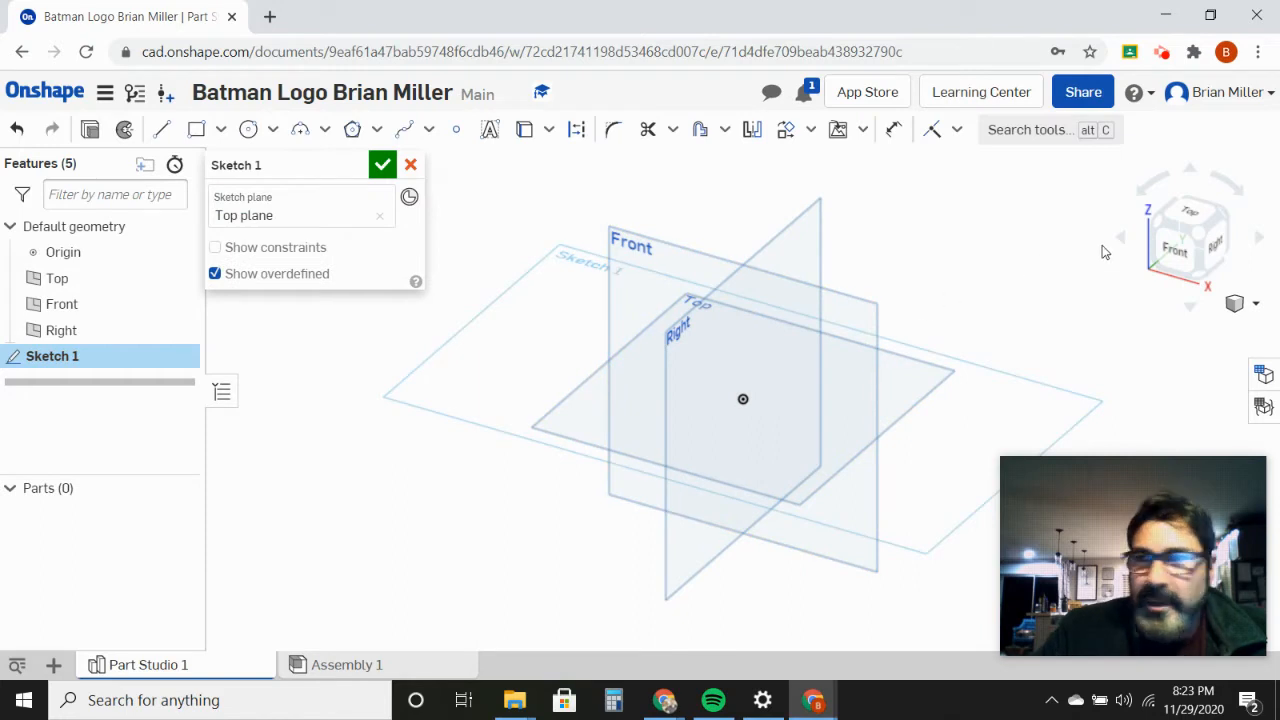
pyautogui.click(1197, 220)
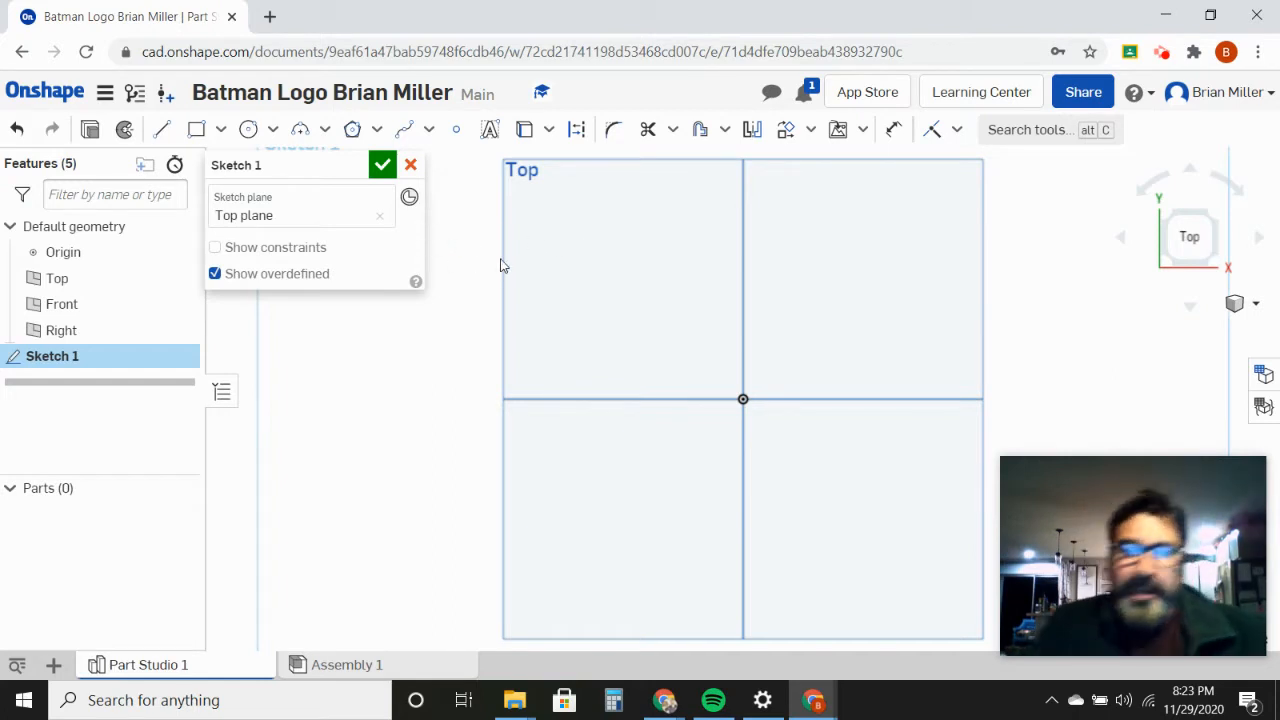
# Step: Sketch a center point rectangle about 2.94 in wide and 1.34 in high, centred on the origin
pyautogui.click(197, 131)
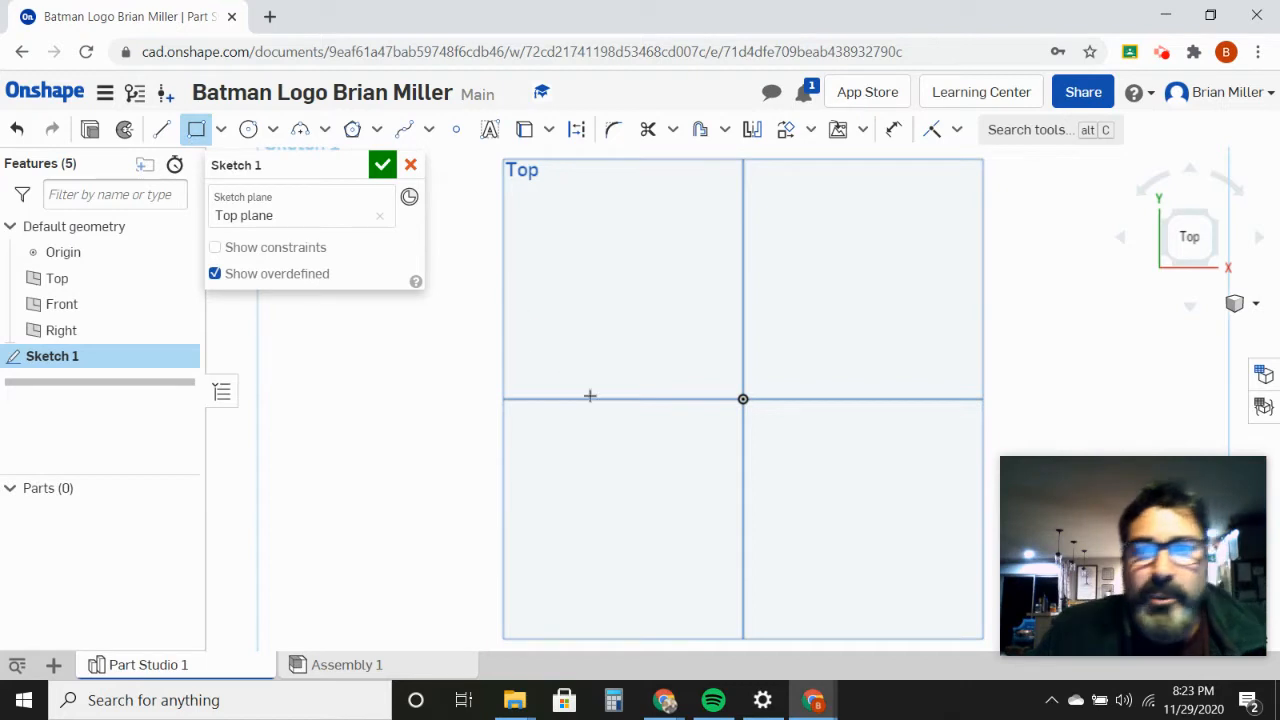
pyautogui.click(221, 131)
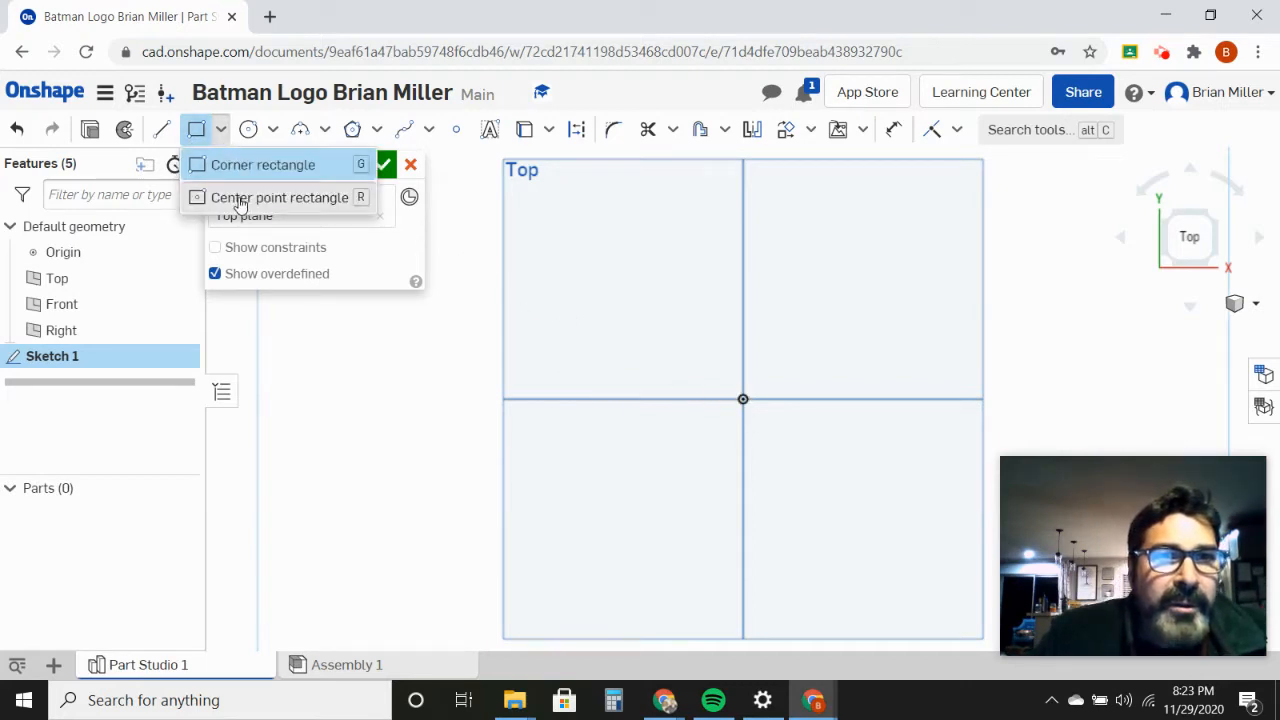
pyautogui.click(241, 200)
pyautogui.click(741, 398)
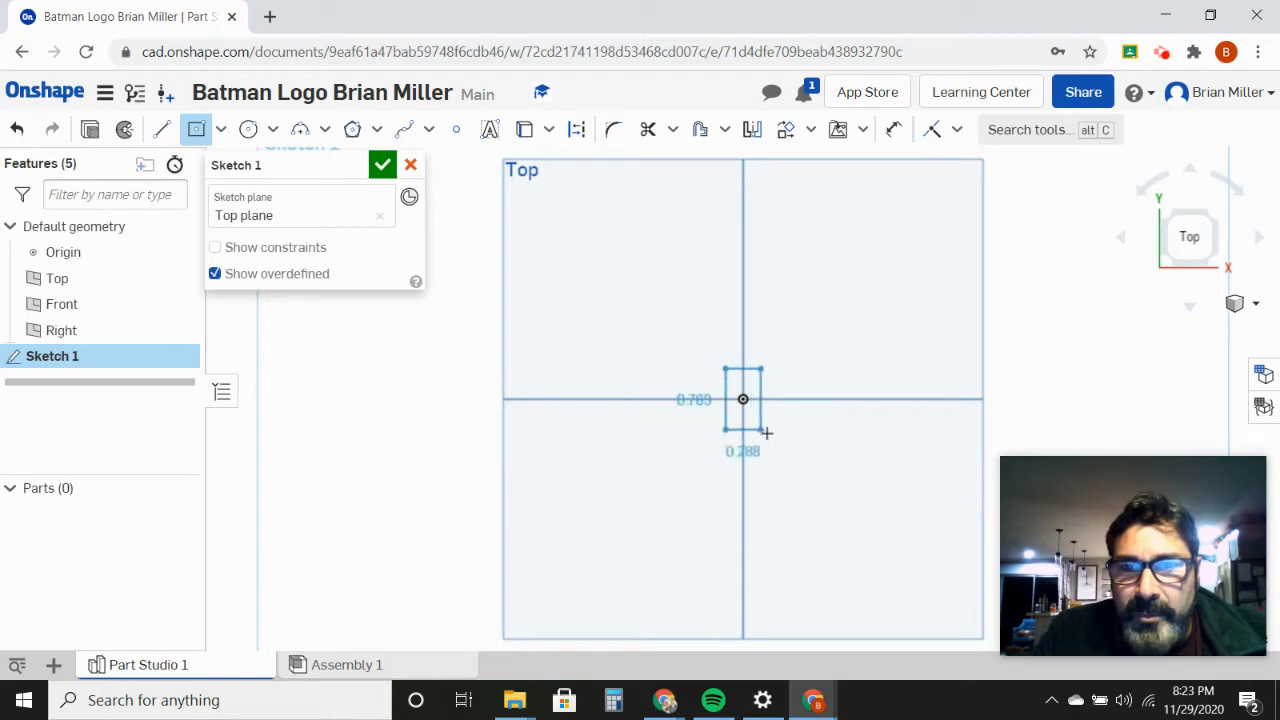
pyautogui.click(862, 452)
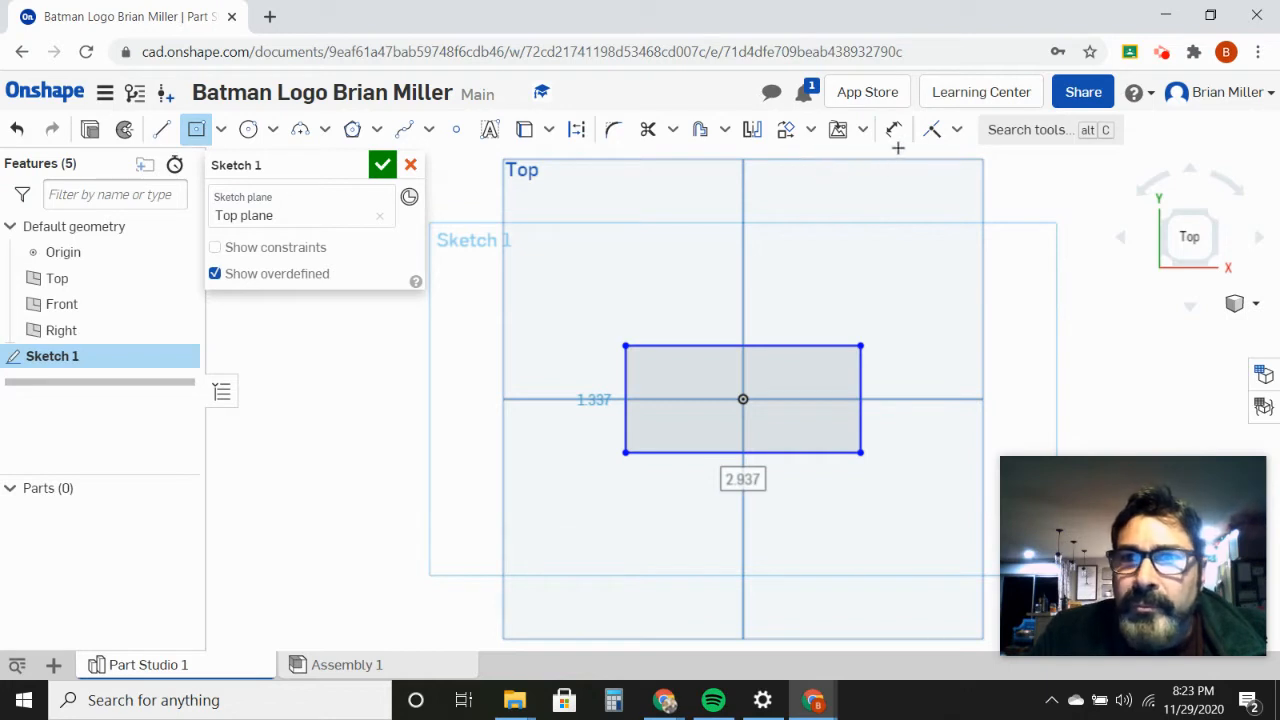
# Step: Dimension the rectangle's upper edge and set its width to 4 in
pyautogui.click(894, 133)
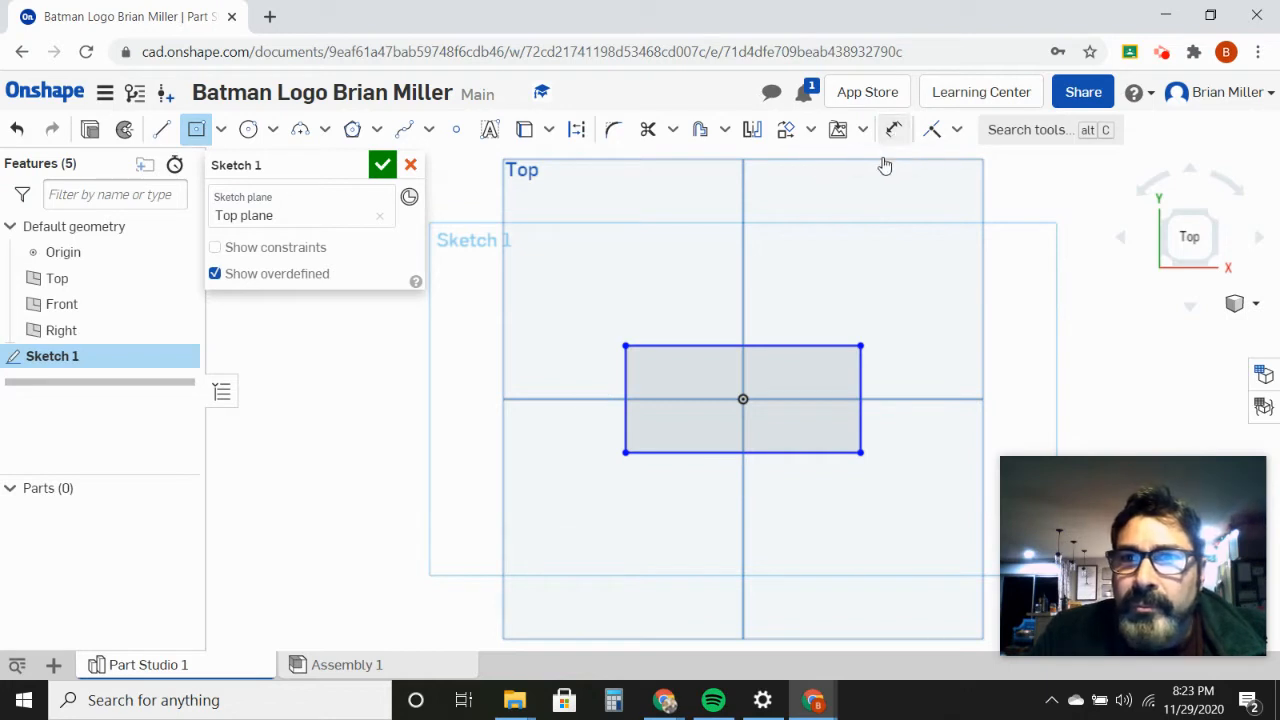
pyautogui.click(707, 346)
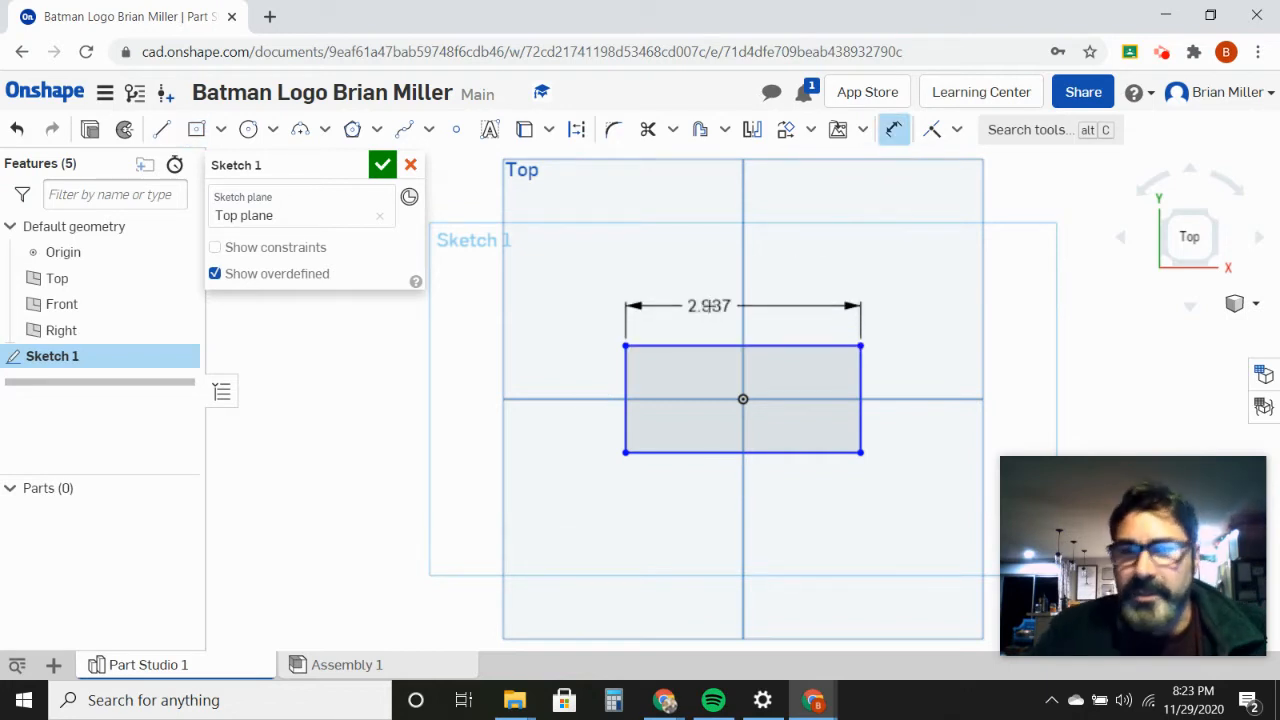
pyautogui.click(708, 306)
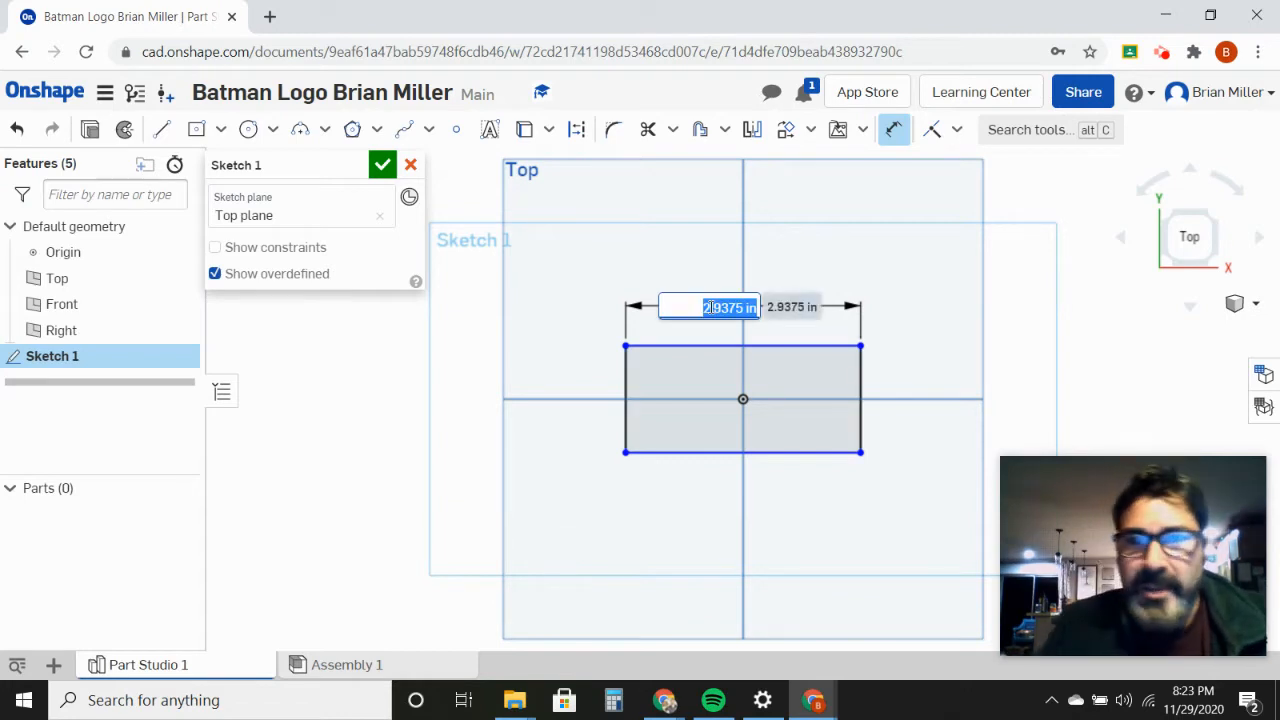
pyautogui.write('4')
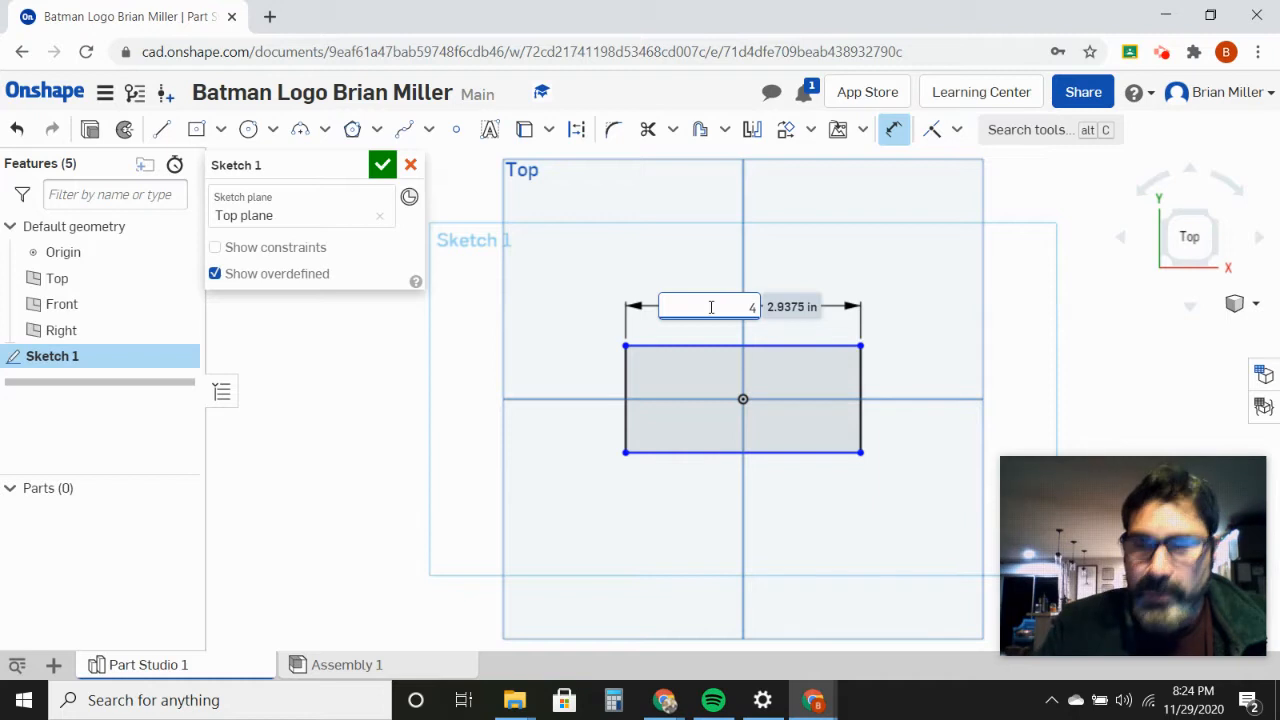
pyautogui.press('Return')
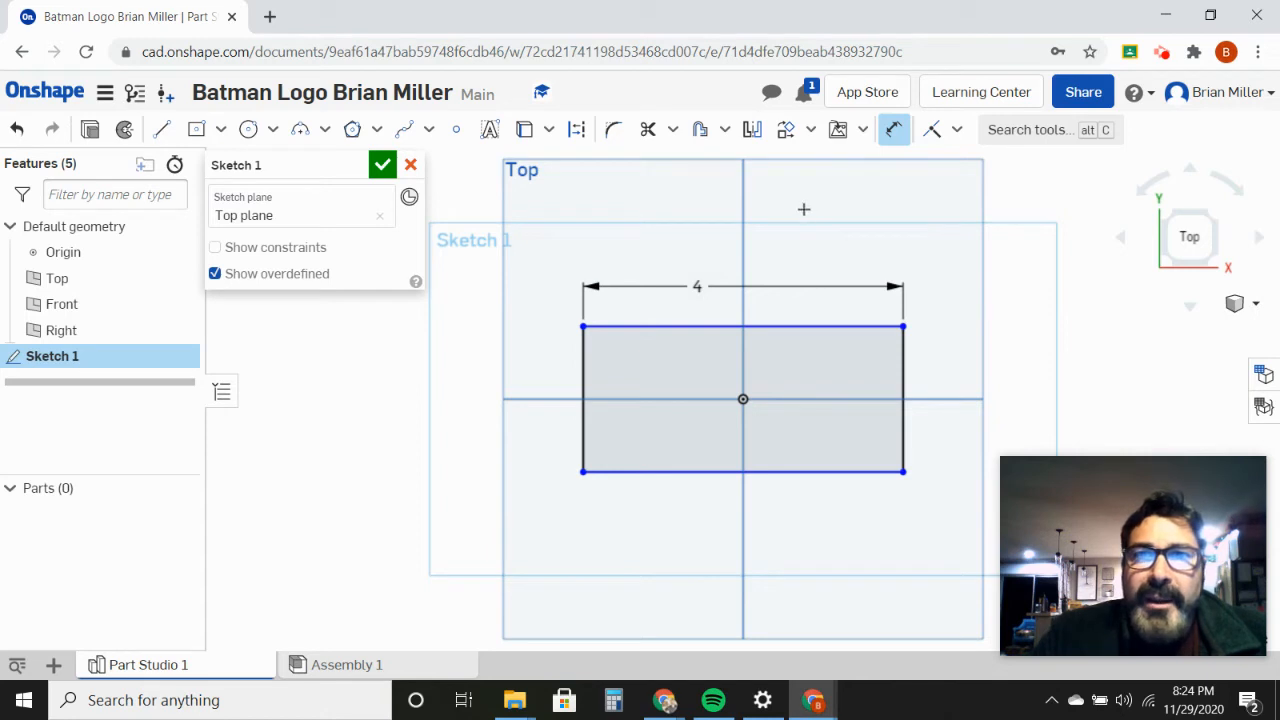
# Step: Switch to the Chrome window with the course pages and open the image folder linked in the Batman Logo assignment
pyautogui.moveTo(665, 700)
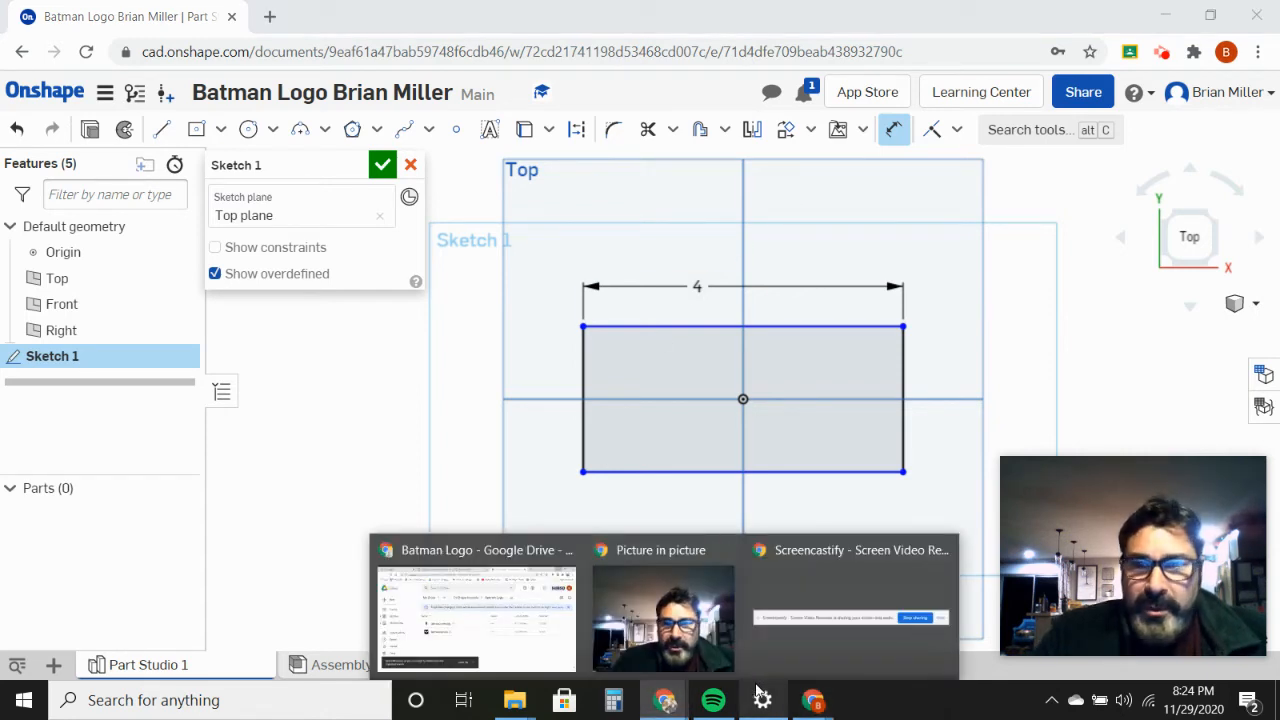
pyautogui.click(667, 706)
pyautogui.moveTo(665, 700)
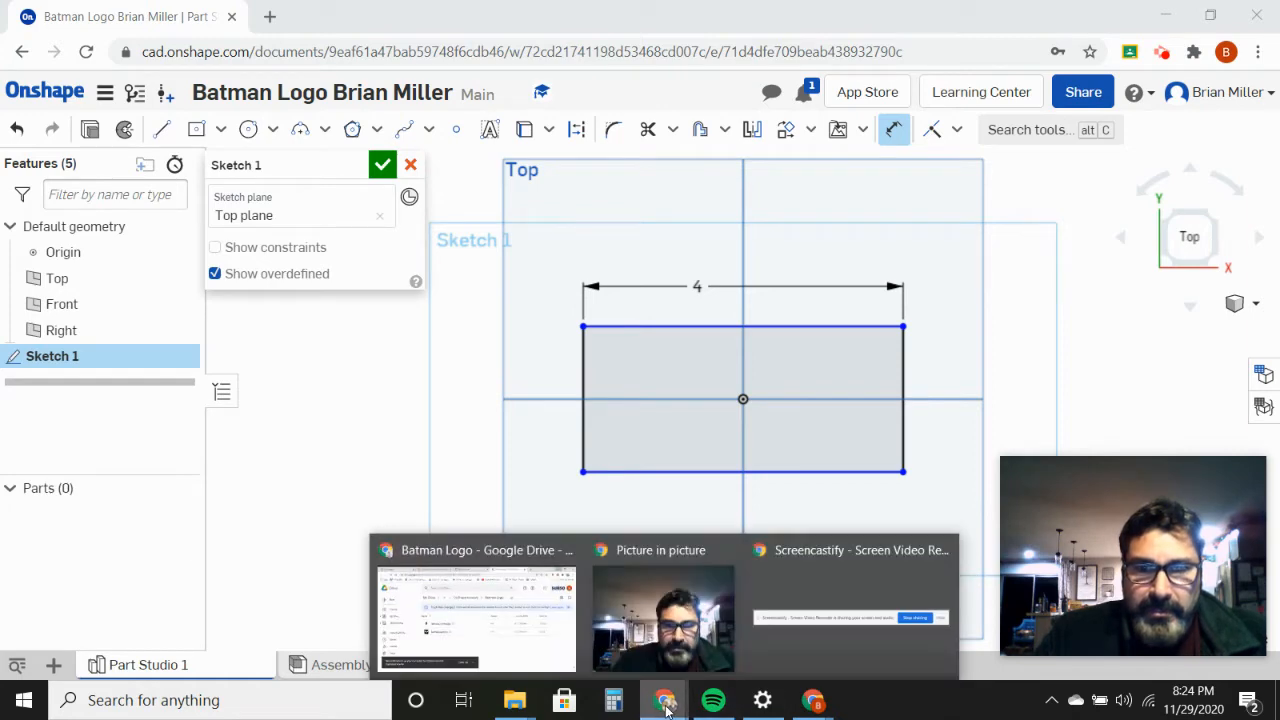
pyautogui.click(532, 625)
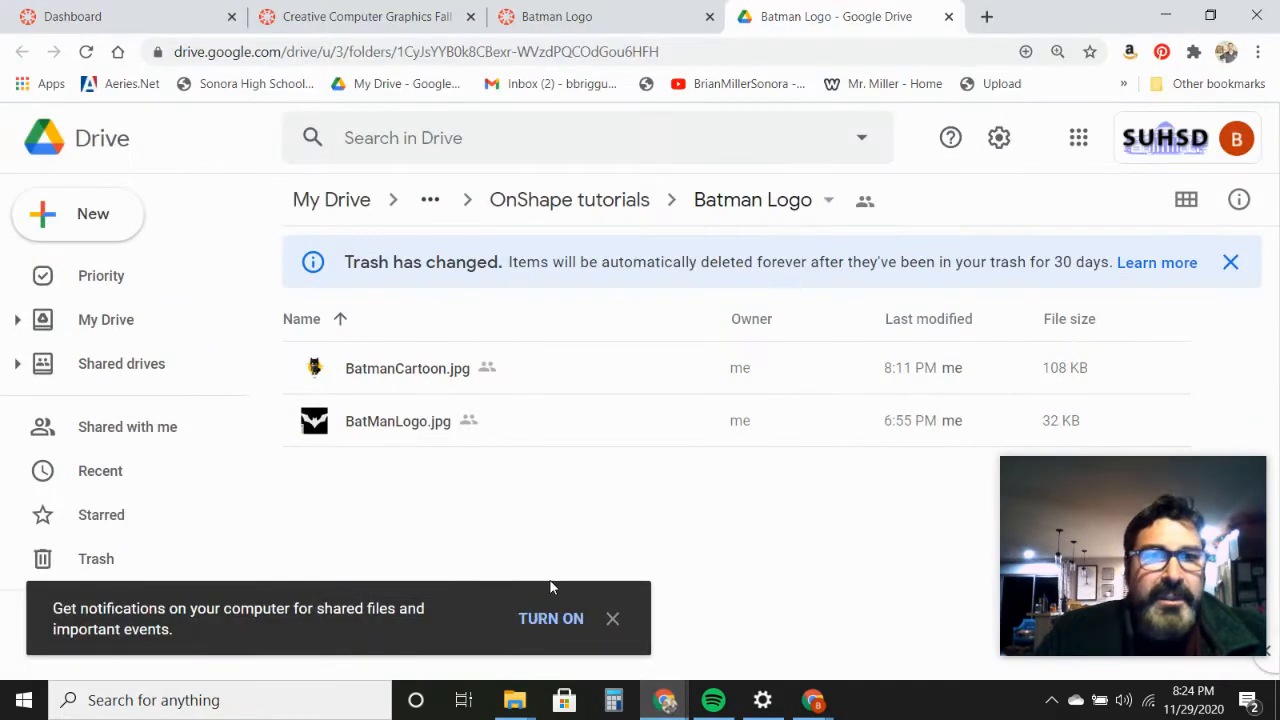
pyautogui.click(366, 18)
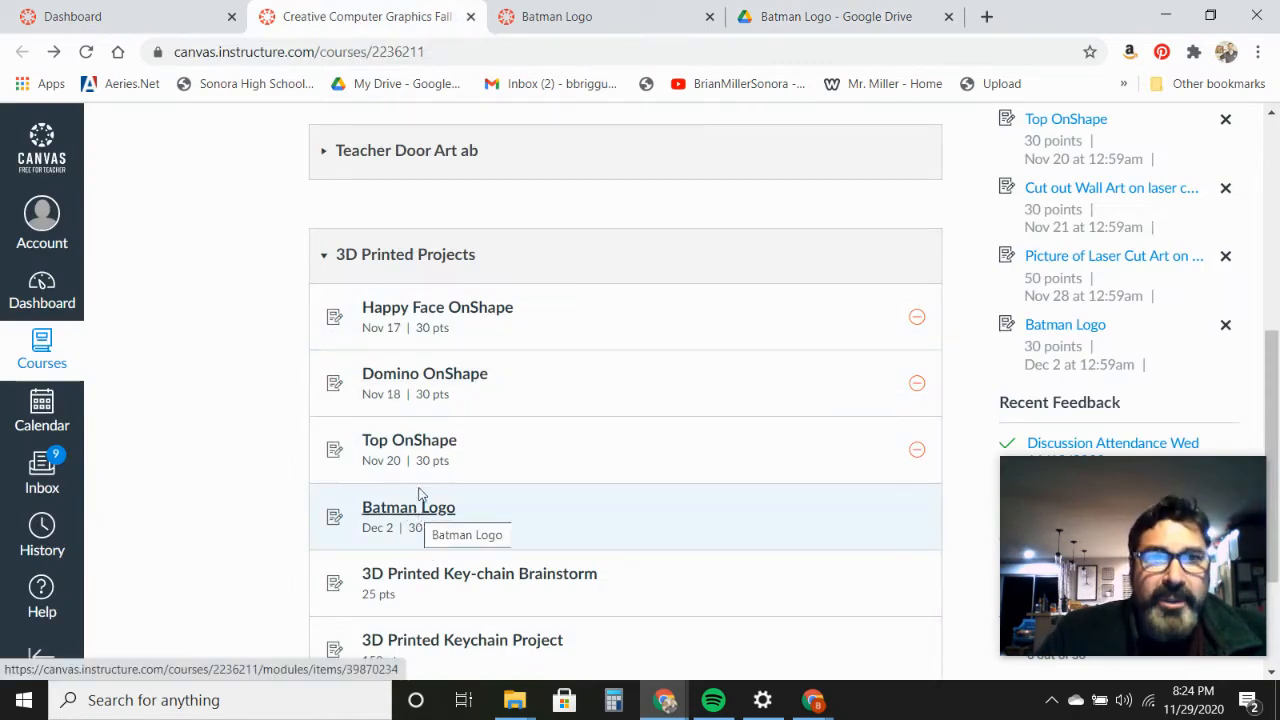
pyautogui.click(596, 22)
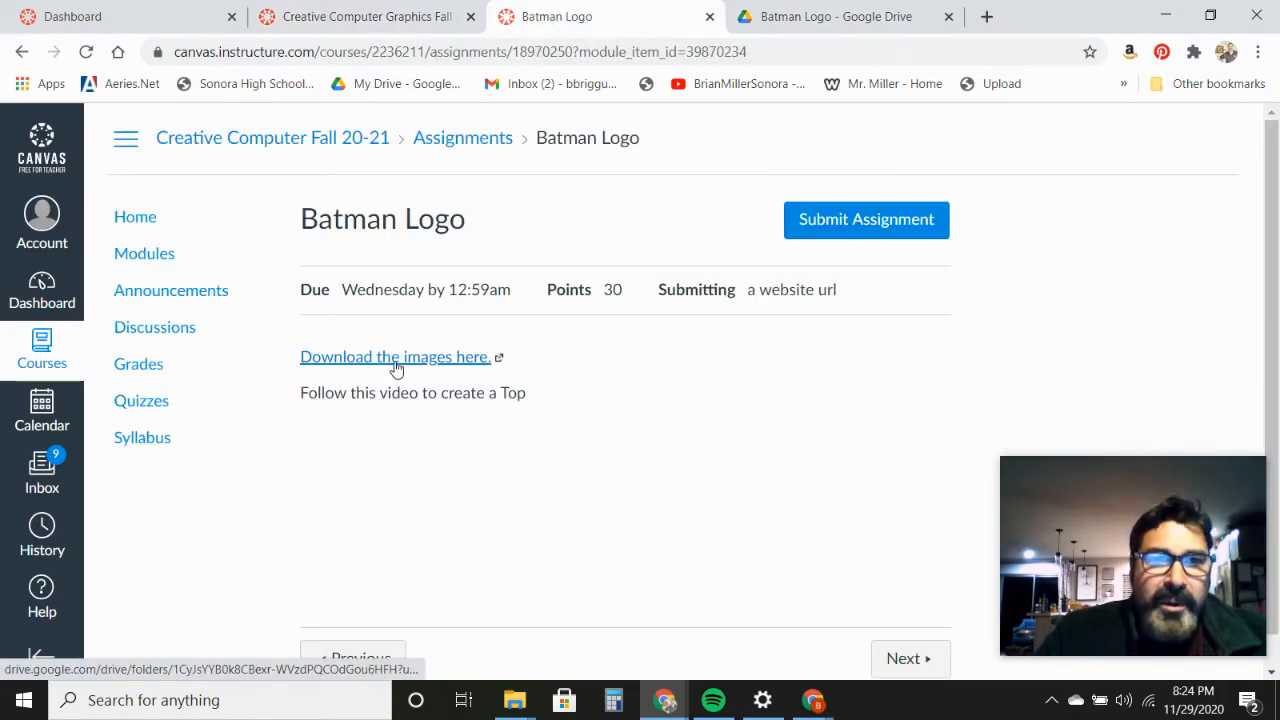
pyautogui.click(415, 362)
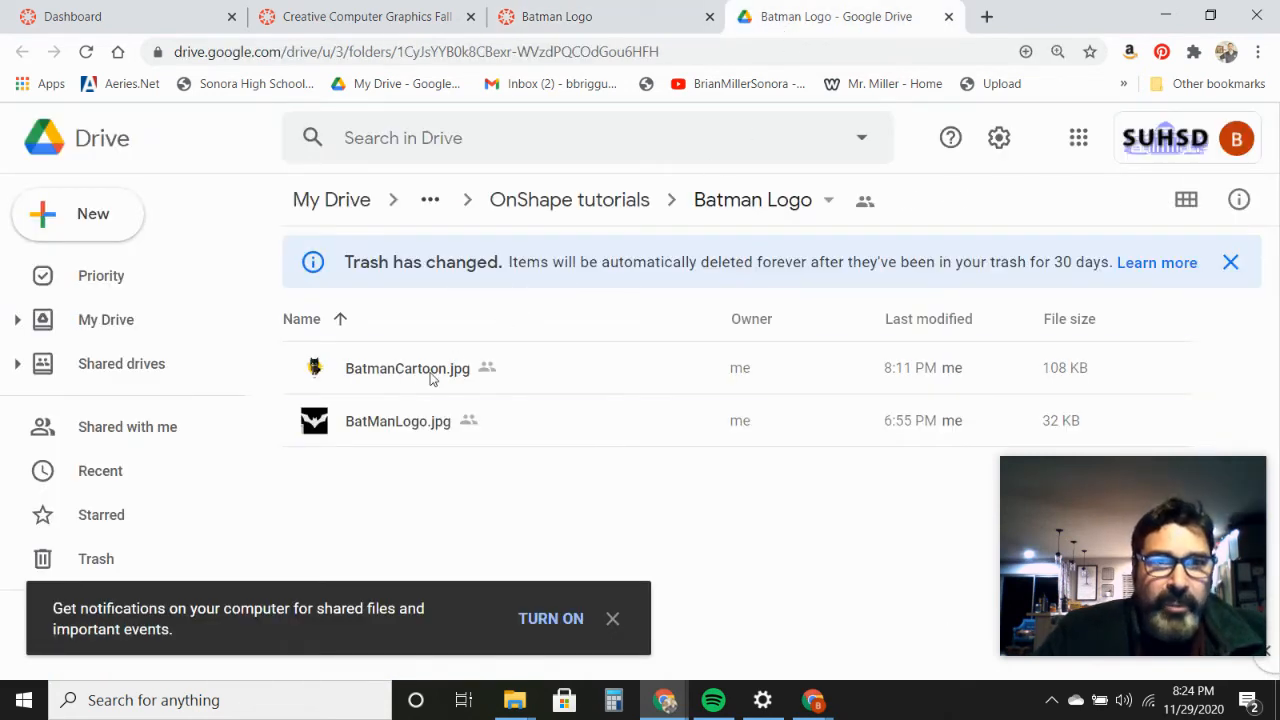
# Step: Look at the download option for BatmanCartoon.jpg and BatManLogo.jpg in Google Drive, and return to the Onshape sketch
pyautogui.rightClick(430, 377)
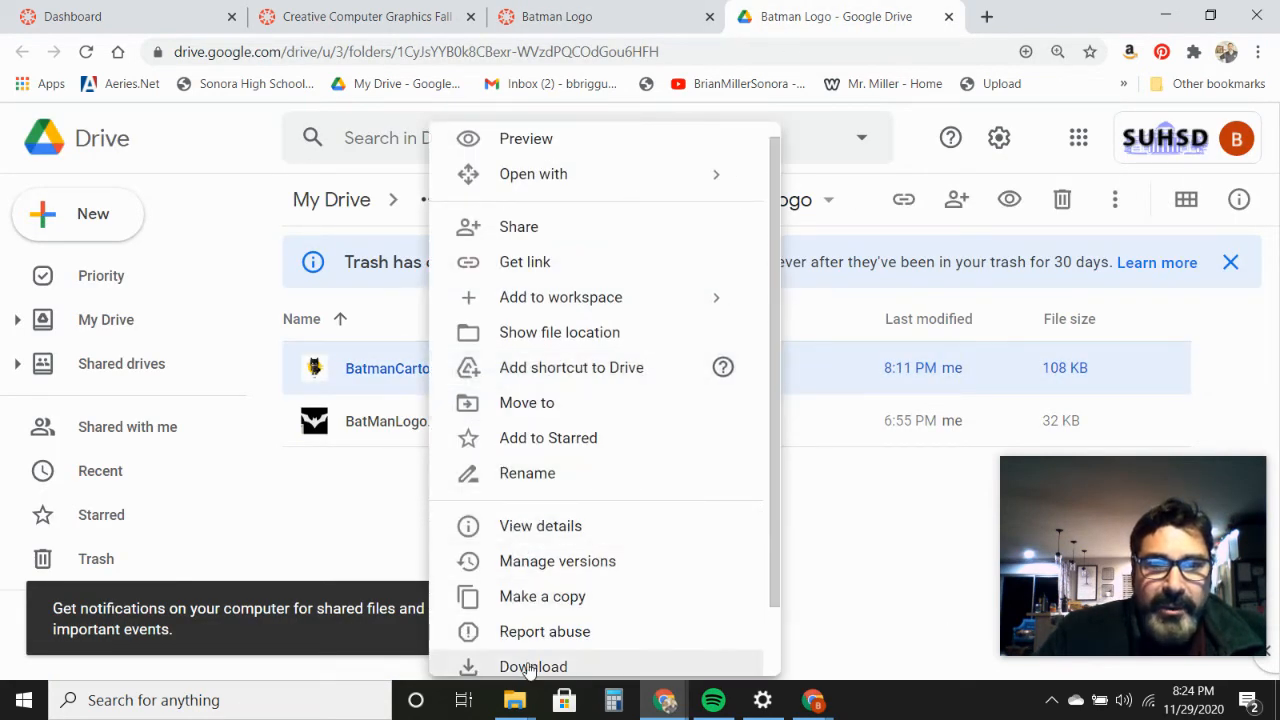
pyautogui.rightClick(346, 428)
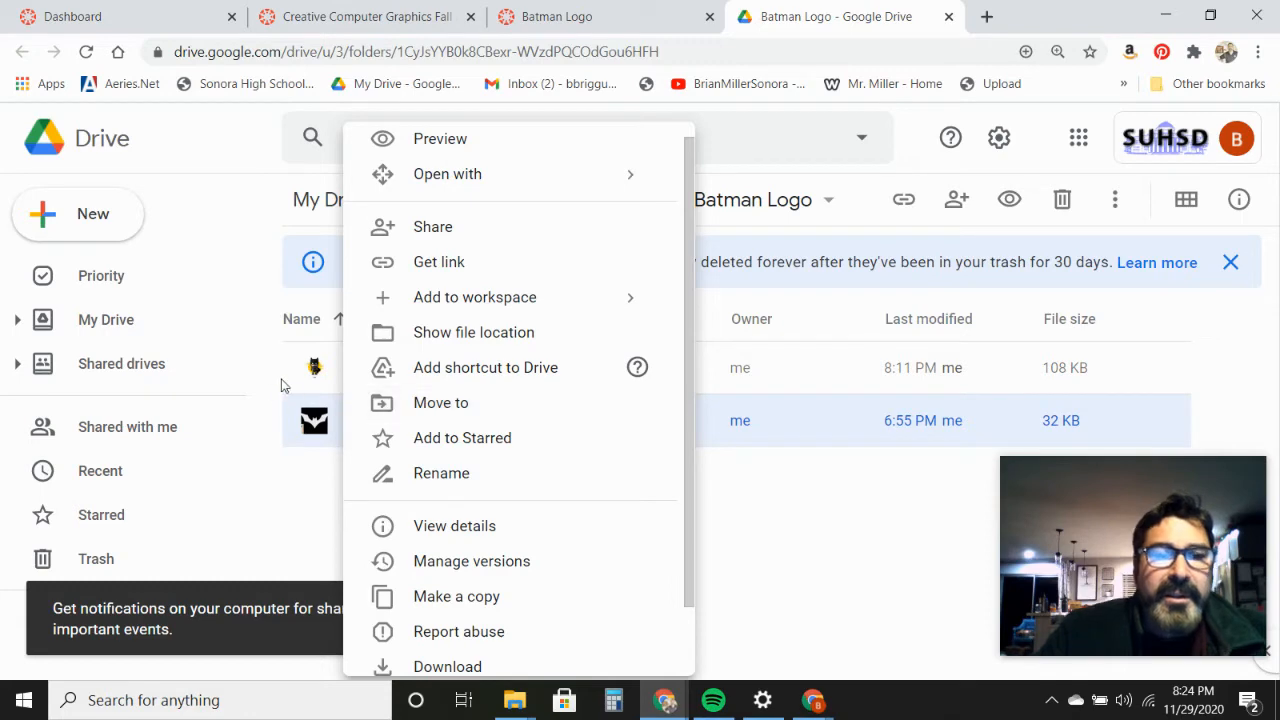
pyautogui.click(1165, 16)
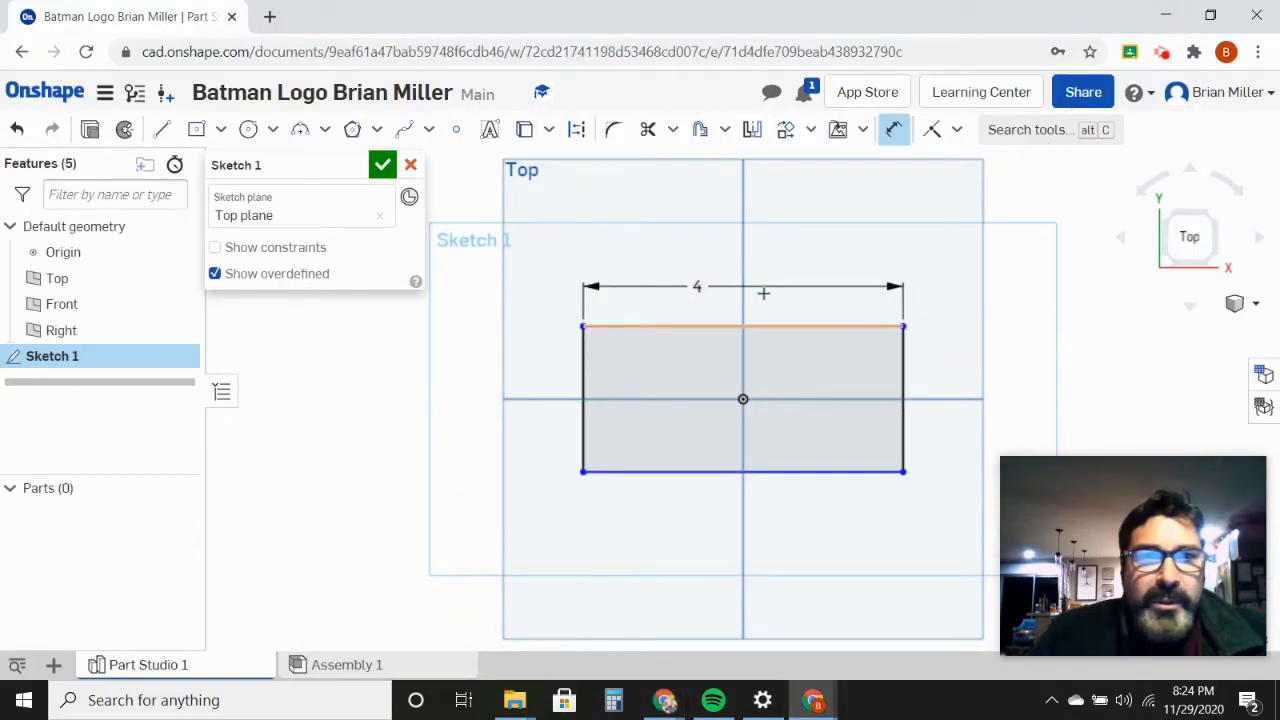
# Step: Import Batman.jpg from the Downloads folder into the document
pyautogui.click(55, 666)
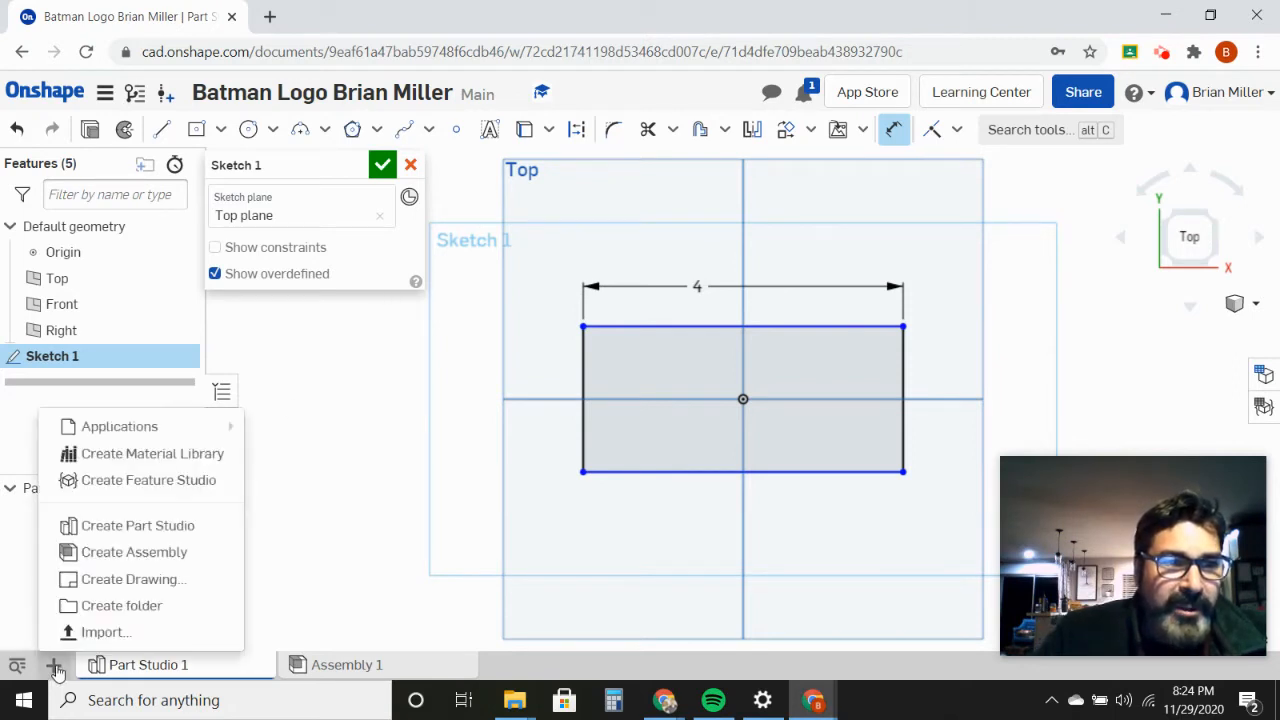
pyautogui.click(100, 632)
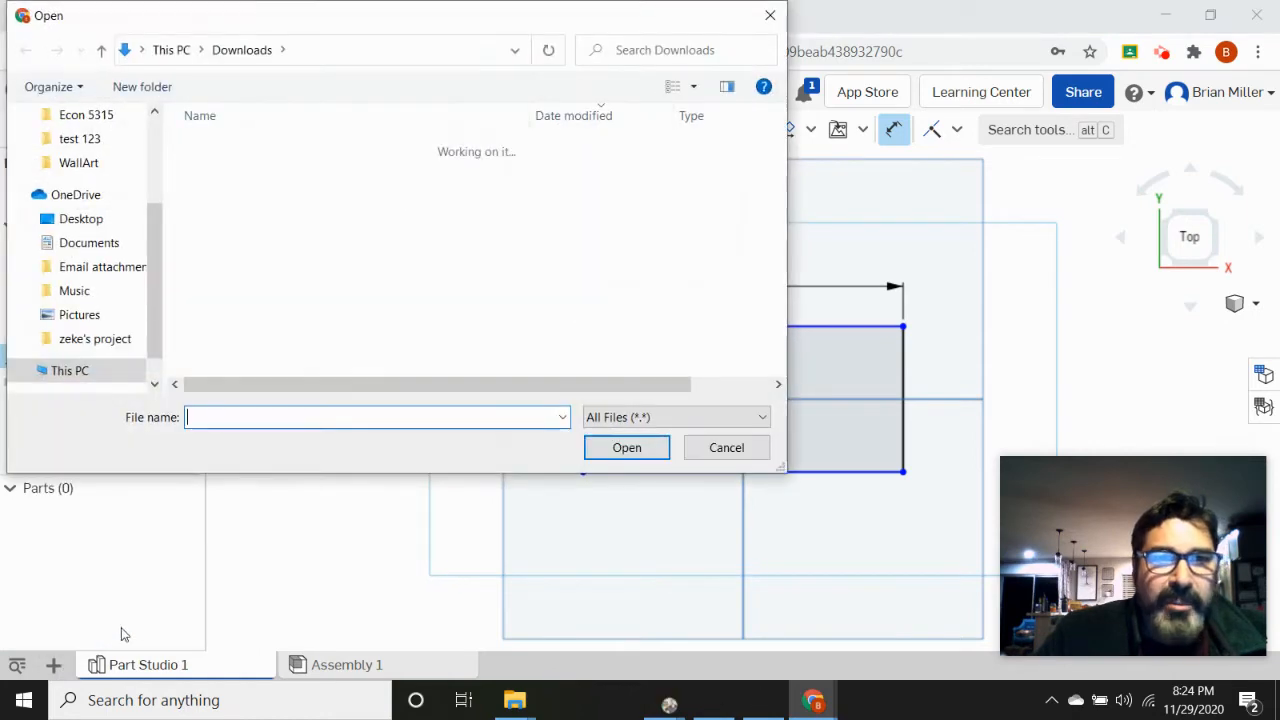
pyautogui.click(235, 191)
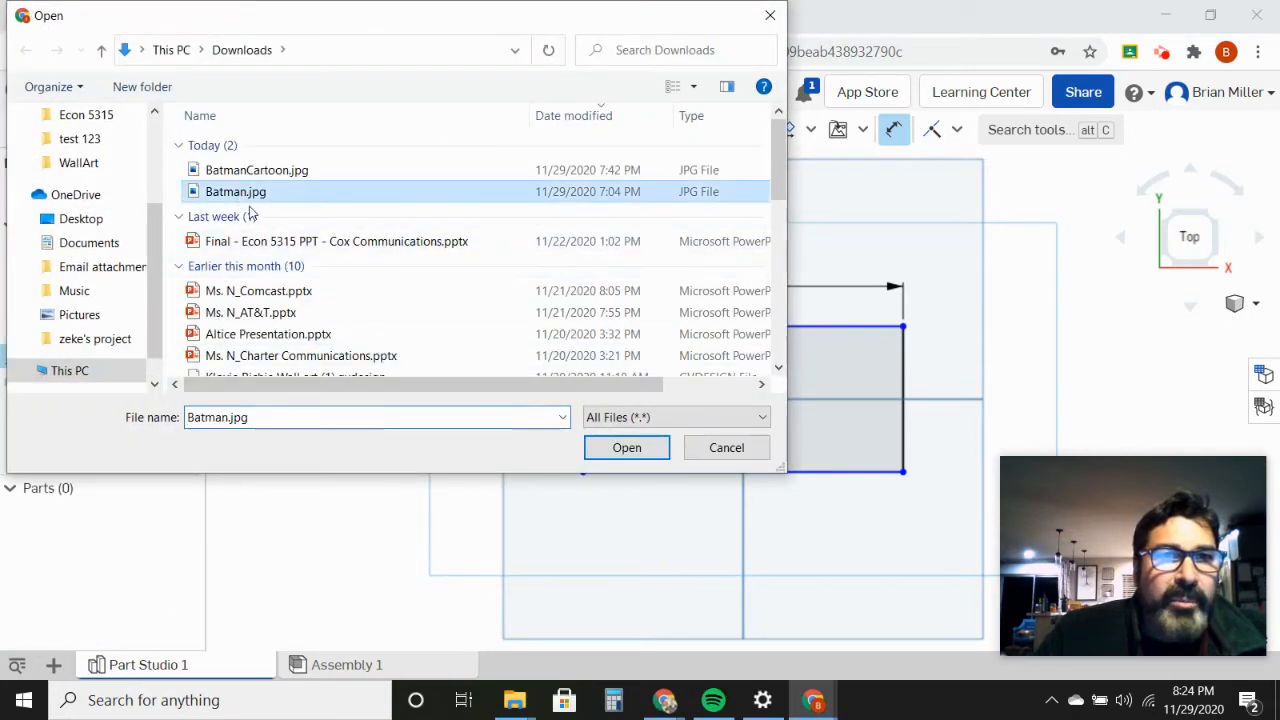
pyautogui.click(629, 448)
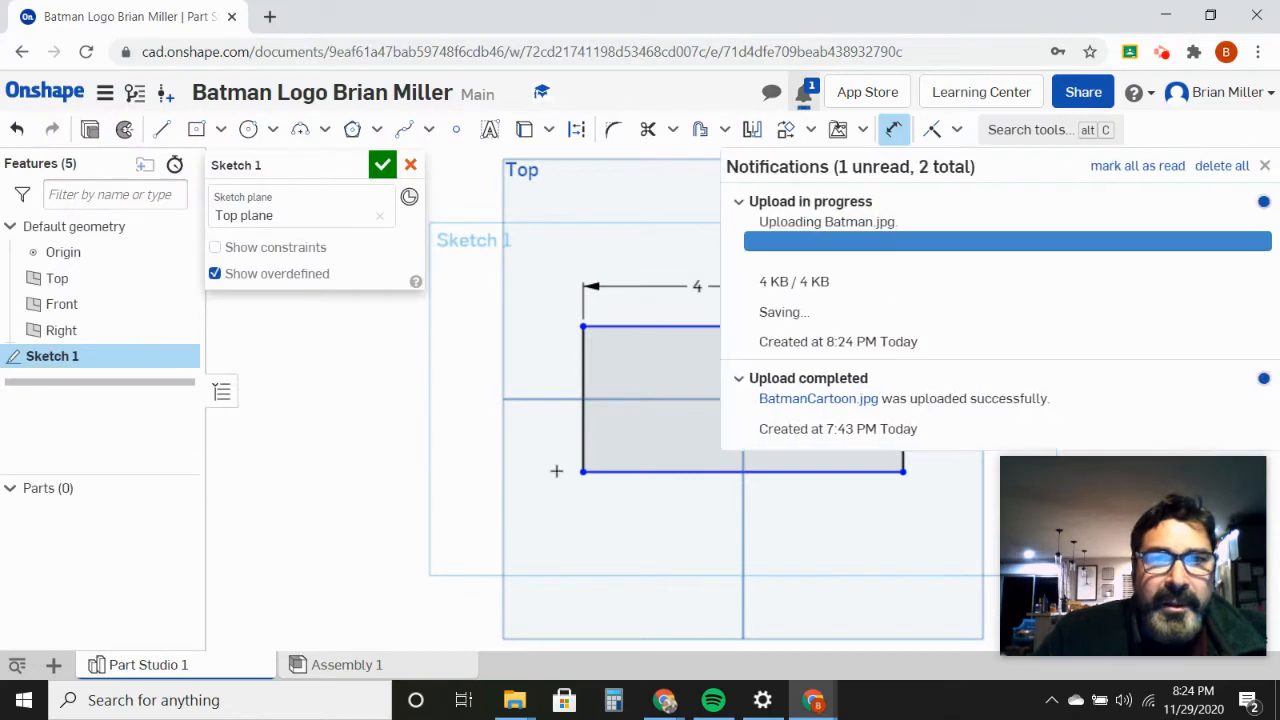
# Step: Import BatmanCartoon.jpg from the Downloads folder into the document and dismiss the upload notifications
pyautogui.click(53, 664)
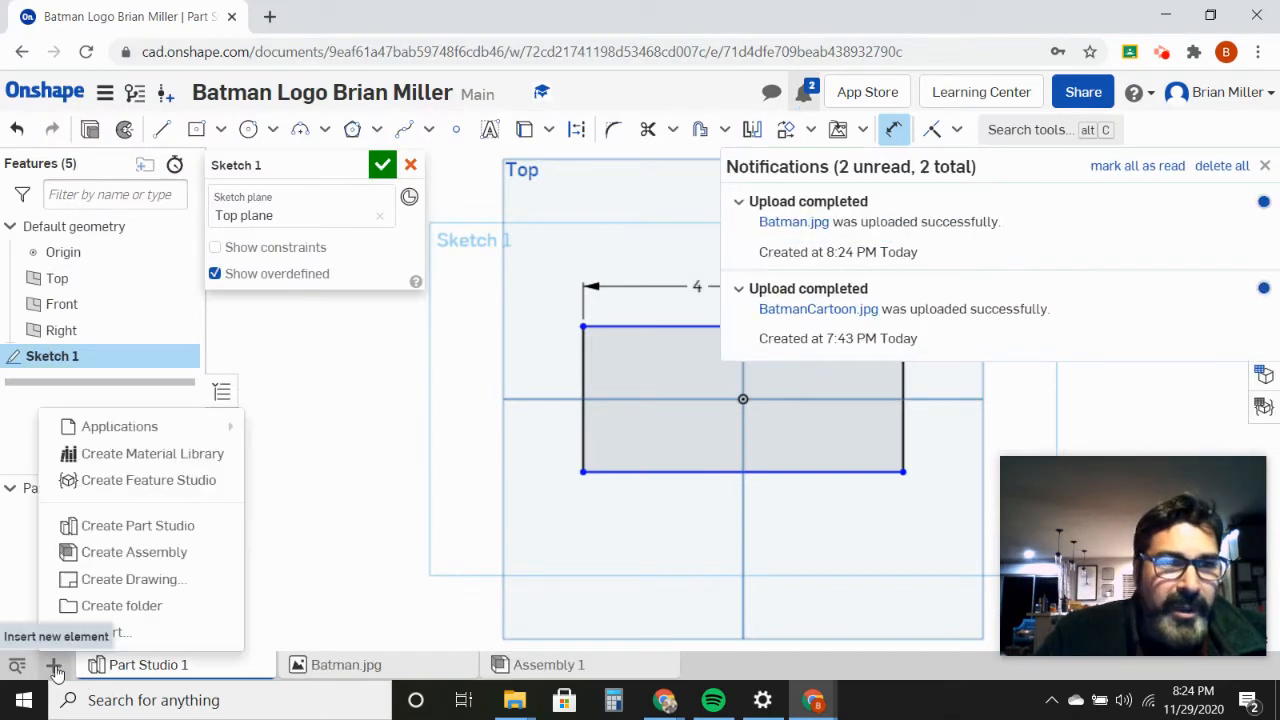
pyautogui.click(103, 632)
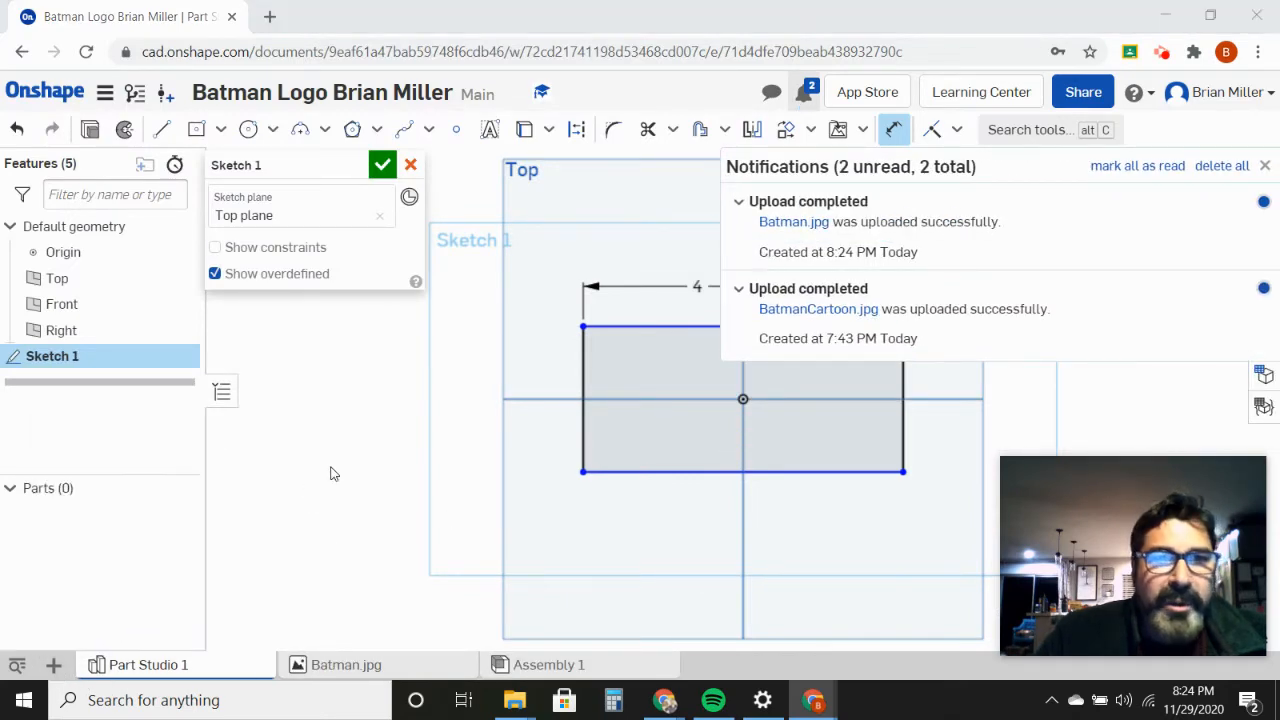
pyautogui.click(252, 171)
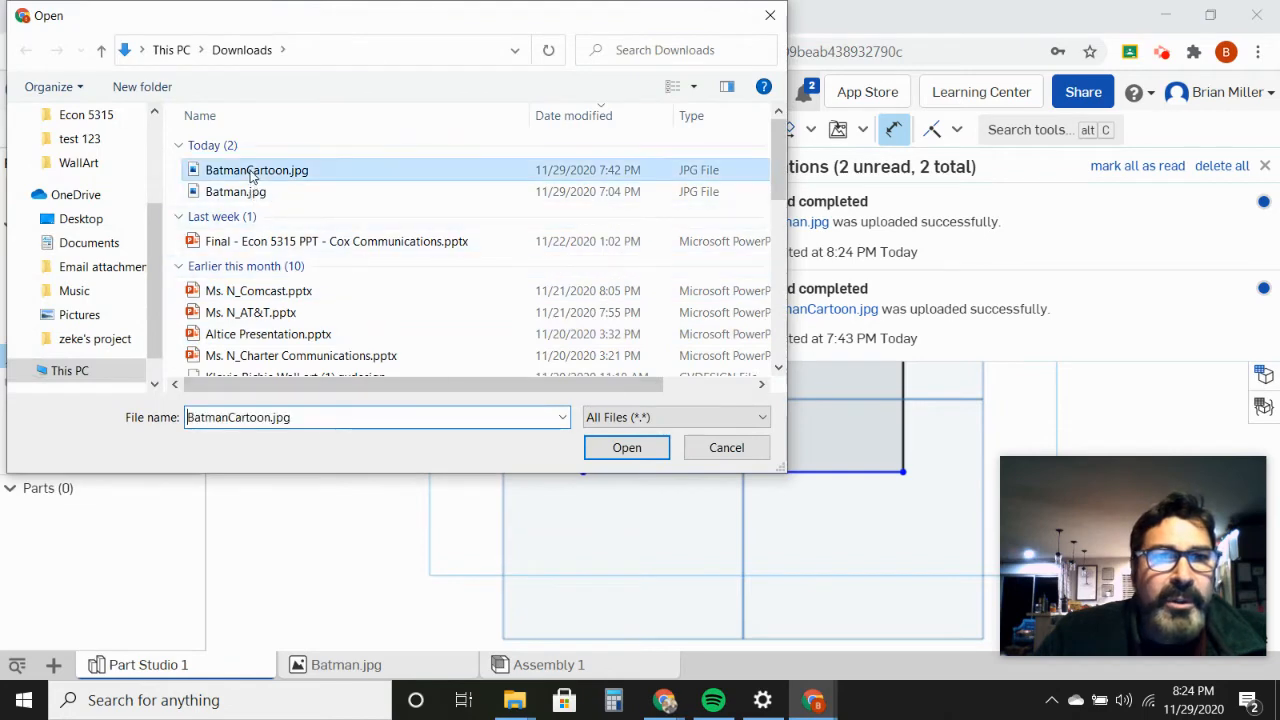
pyautogui.click(626, 449)
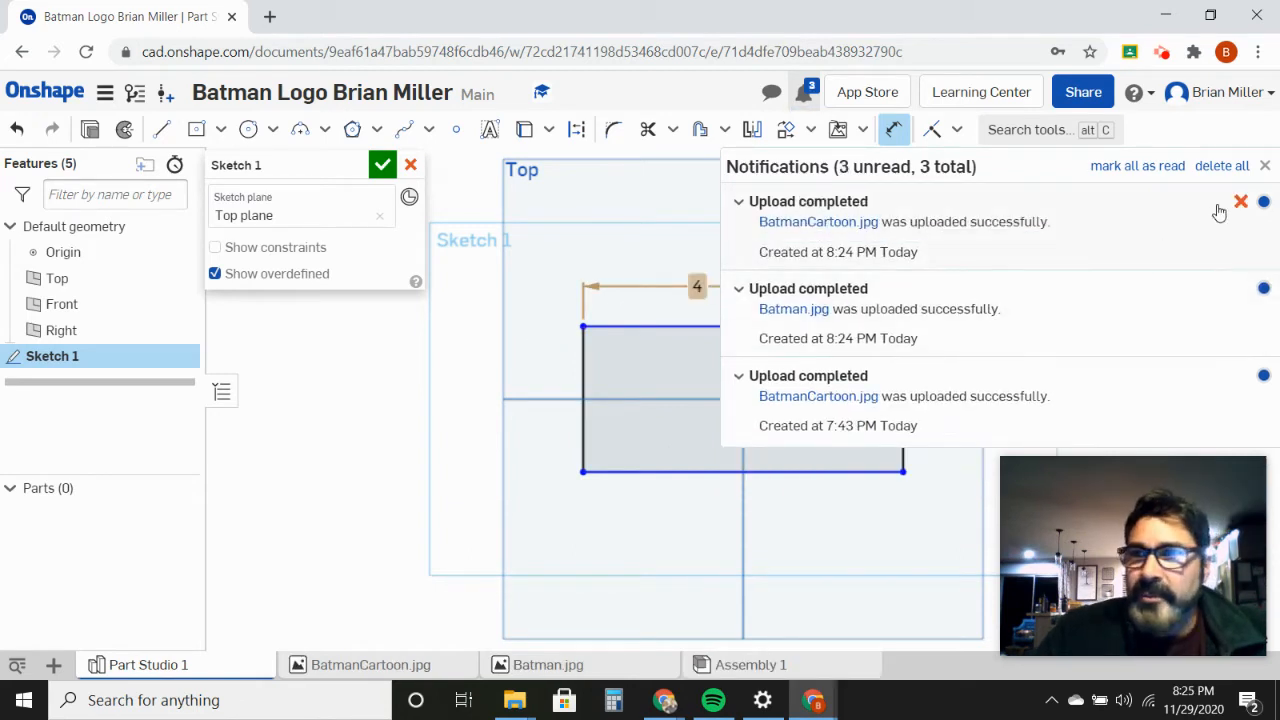
pyautogui.click(1265, 165)
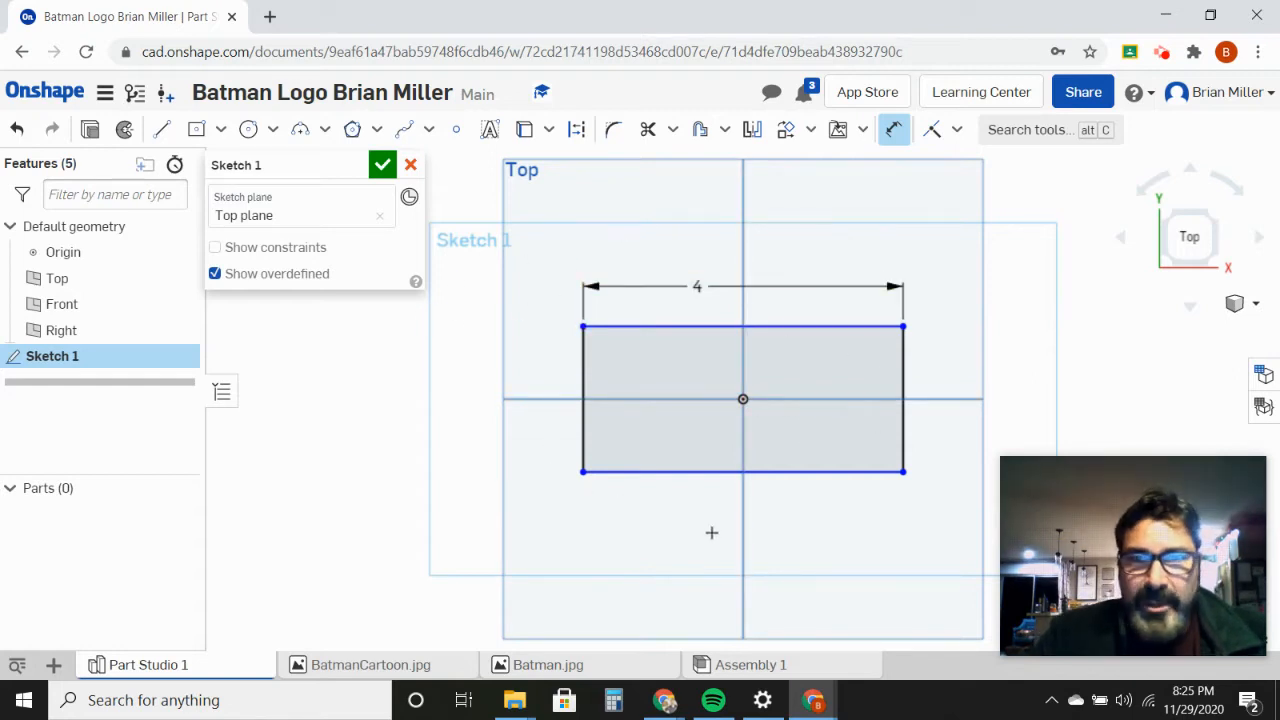
# Step: Insert the Batman.jpg image into the sketch and place it over the 4 in wide rectangle
pyautogui.click(862, 130)
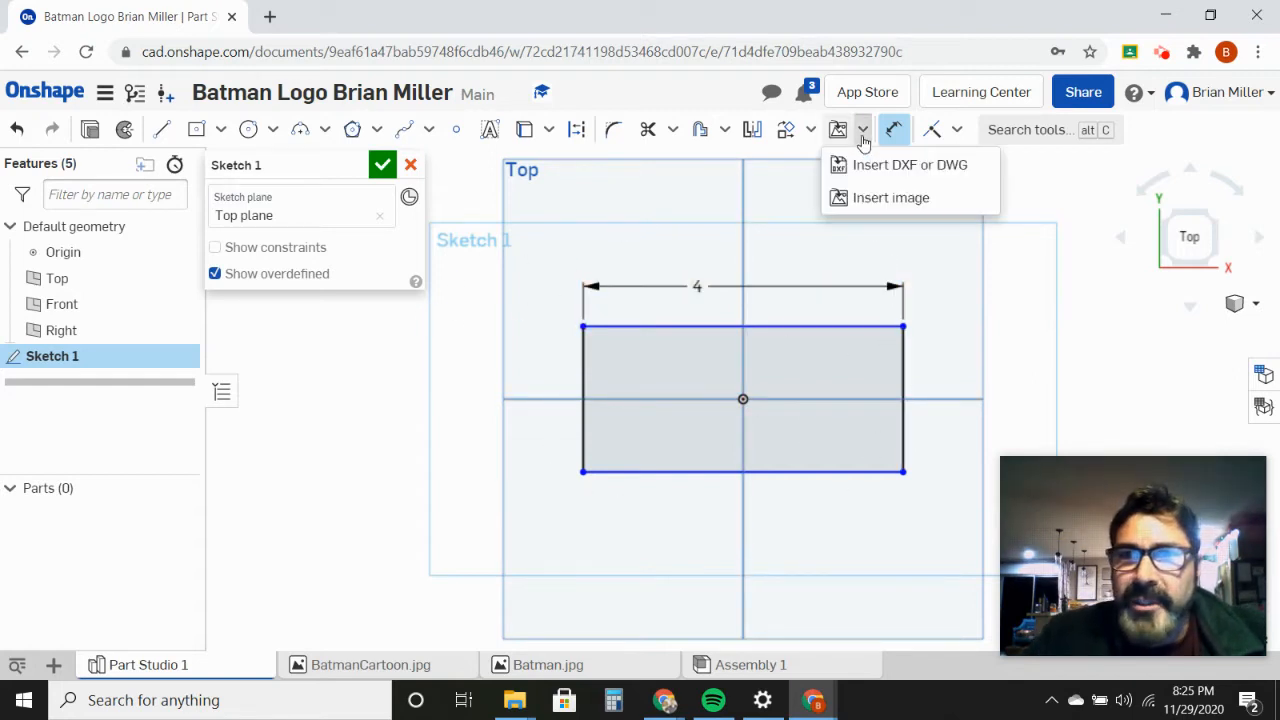
pyautogui.click(878, 198)
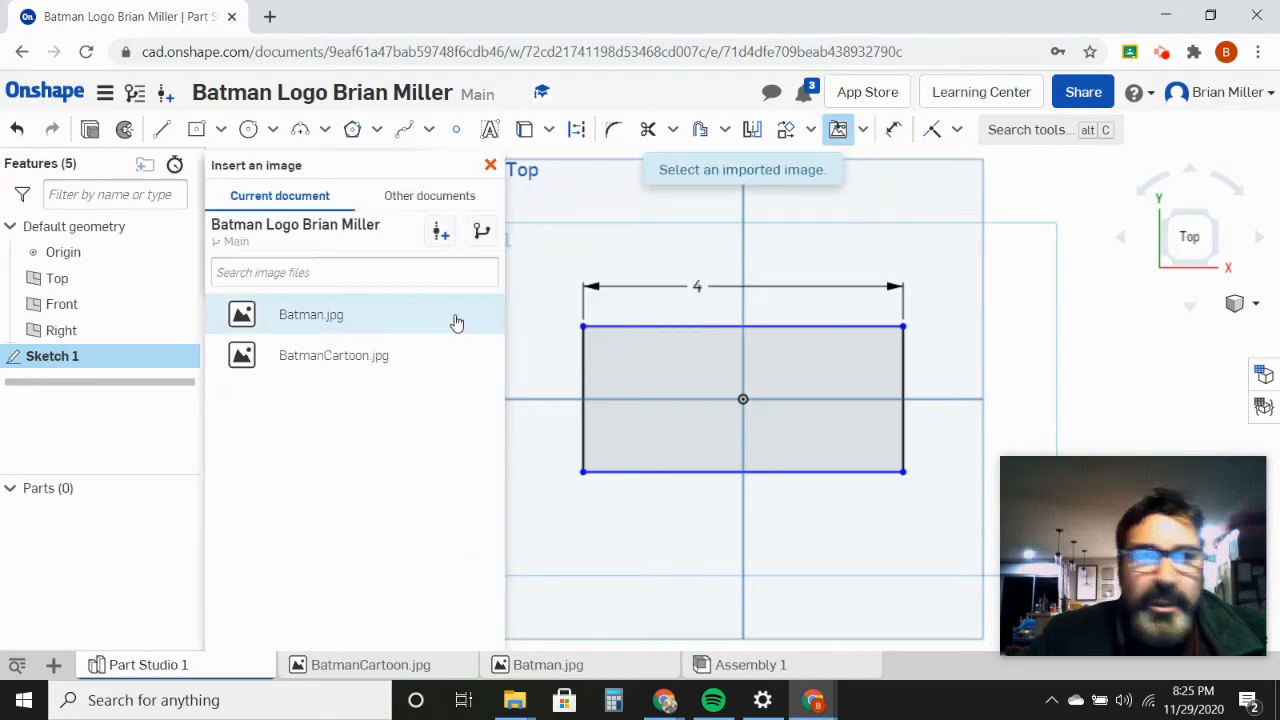
pyautogui.click(319, 320)
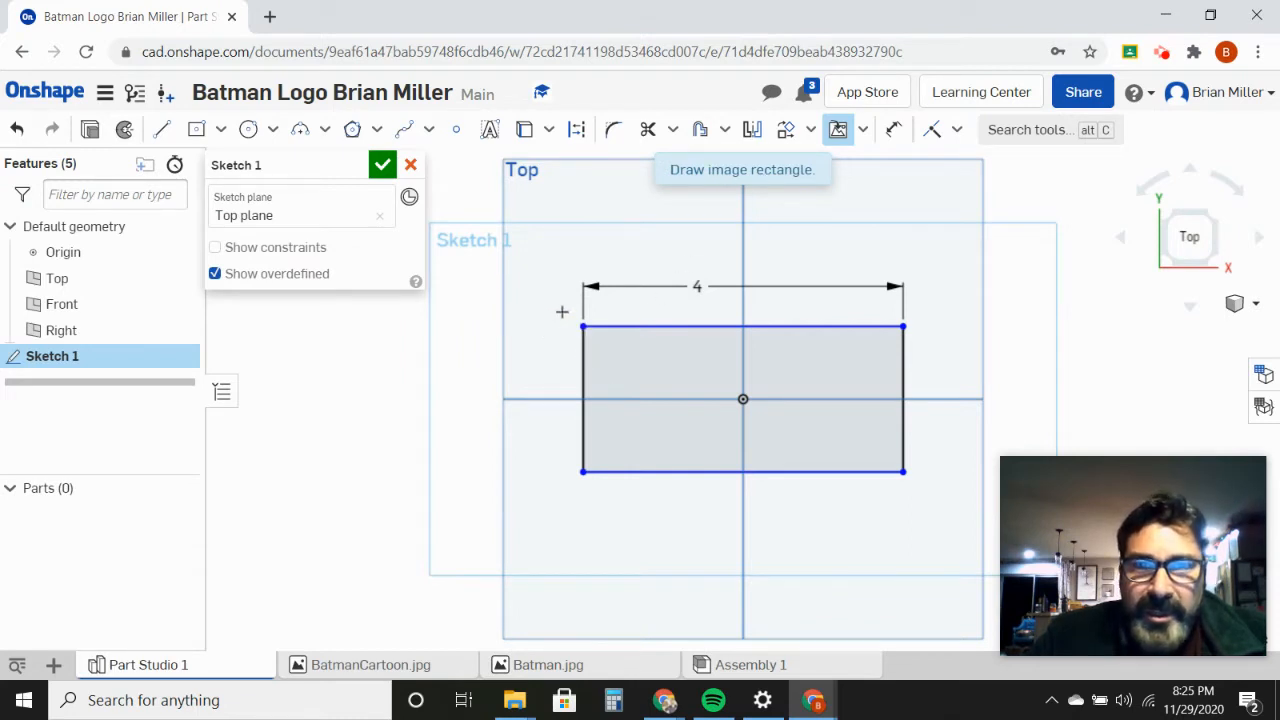
pyautogui.moveTo(562, 311); pyautogui.dragTo(900, 537)
pyautogui.moveTo(793, 368); pyautogui.dragTo(750, 361)
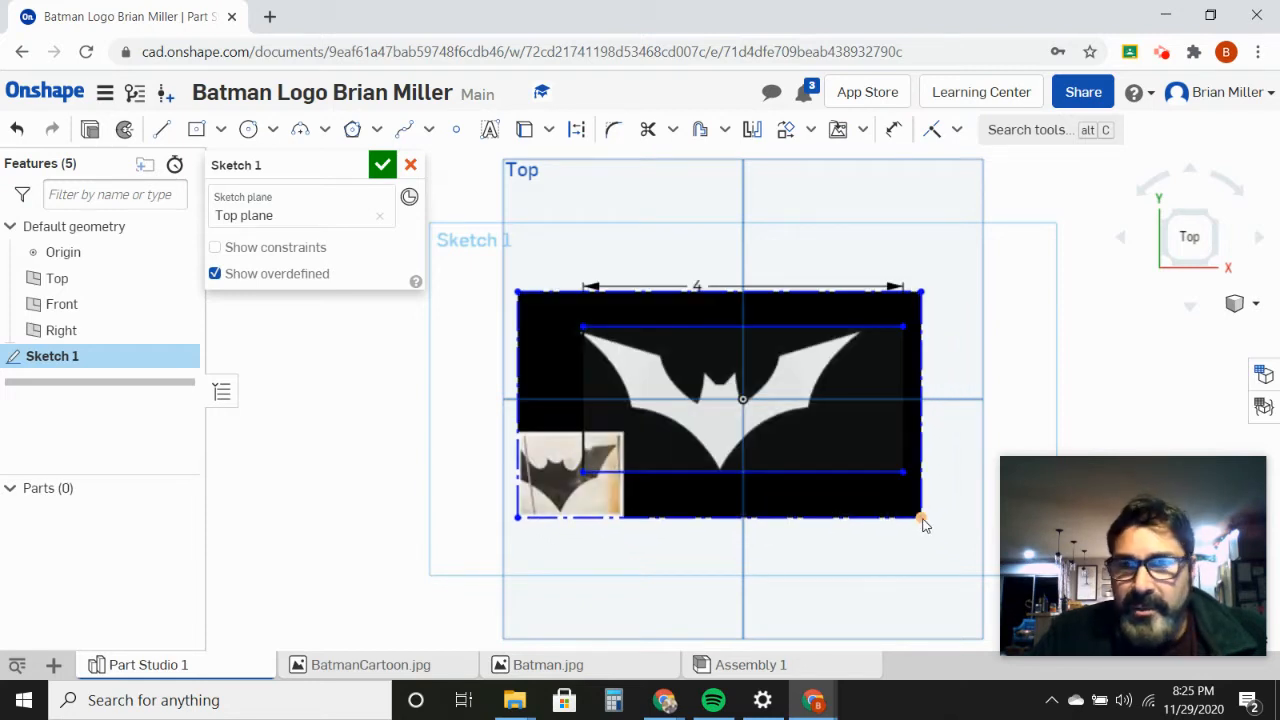
# Step: Try to fit the Batman image to the rectangle by pulling its corners and moving it around the origin
pyautogui.moveTo(929, 523)
pyautogui.mouseDown()
pyautogui.moveTo(965, 536)
pyautogui.moveTo(952, 522)
pyautogui.mouseUp()
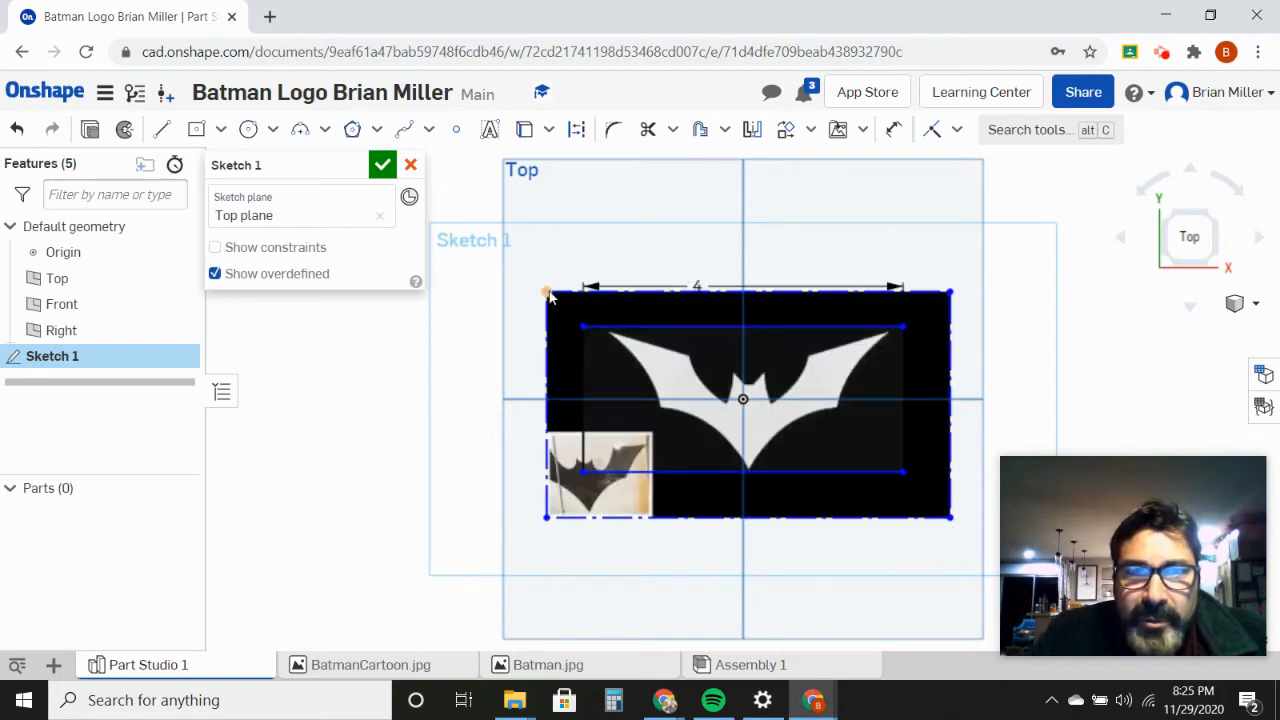
pyautogui.moveTo(533, 289); pyautogui.dragTo(525, 280)
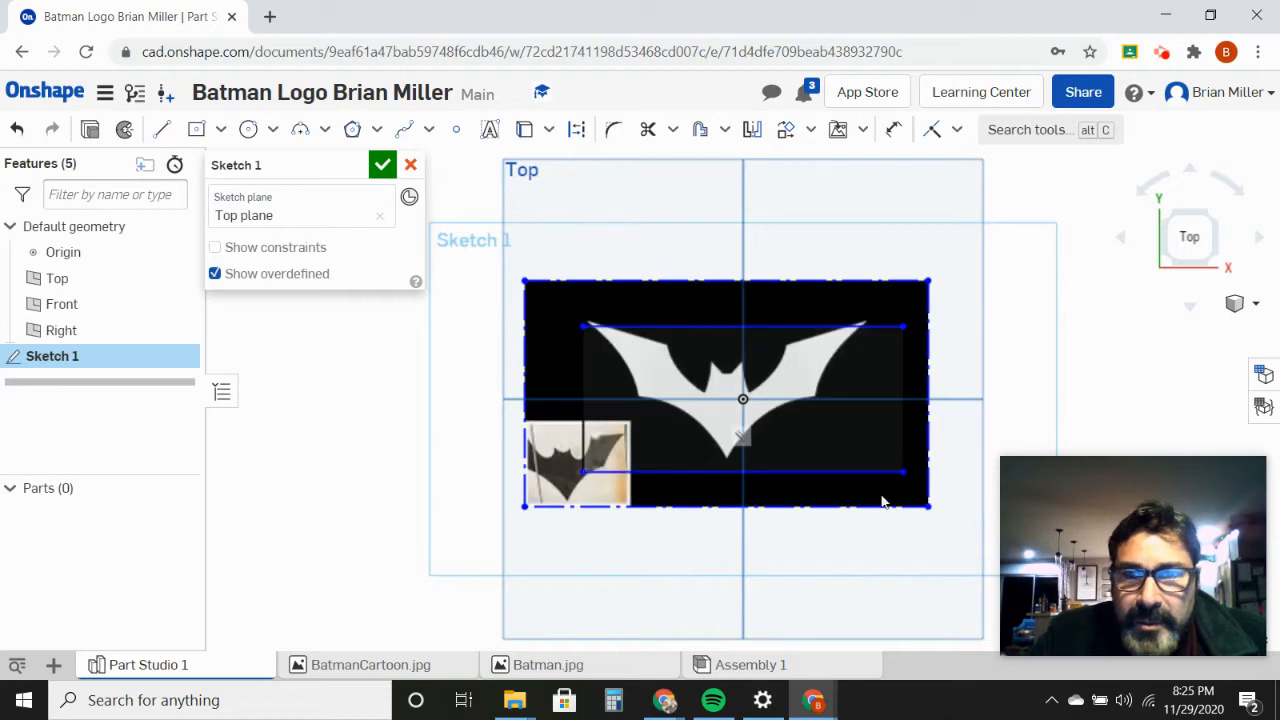
pyautogui.moveTo(928, 507); pyautogui.dragTo(952, 521)
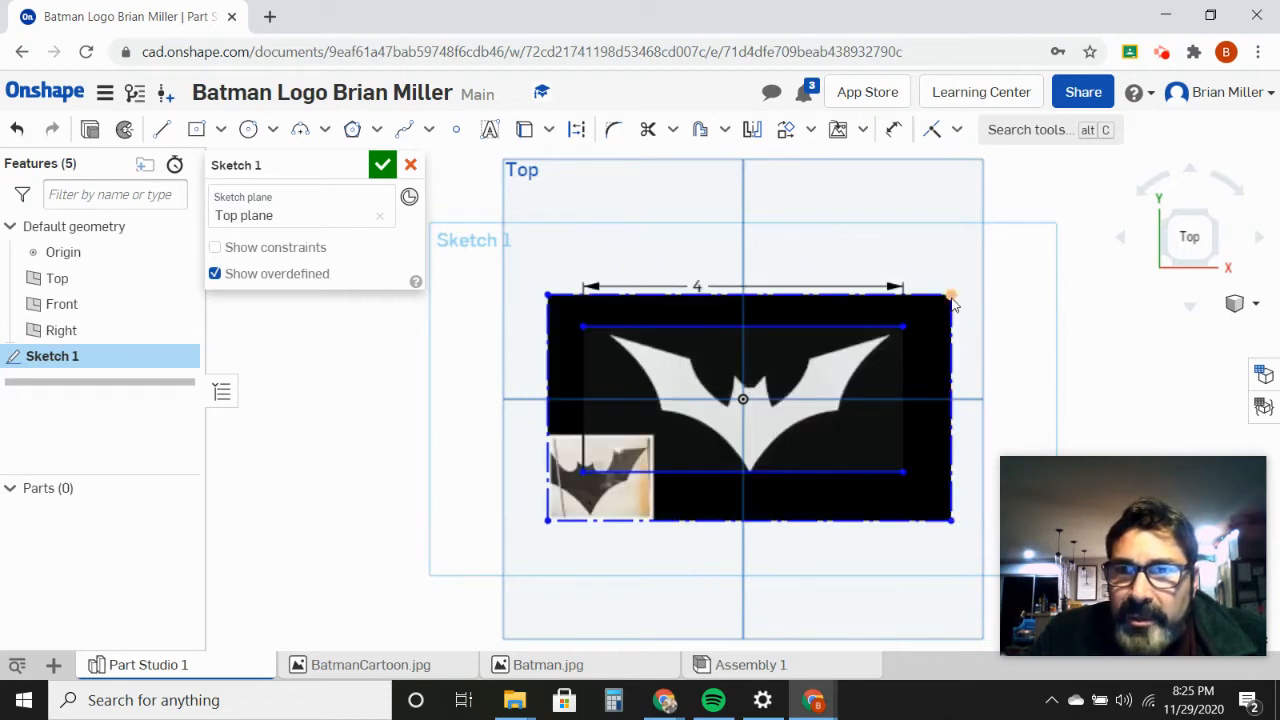
pyautogui.moveTo(953, 298)
pyautogui.mouseDown()
pyautogui.moveTo(968, 274)
pyautogui.moveTo(935, 280)
pyautogui.mouseUp()
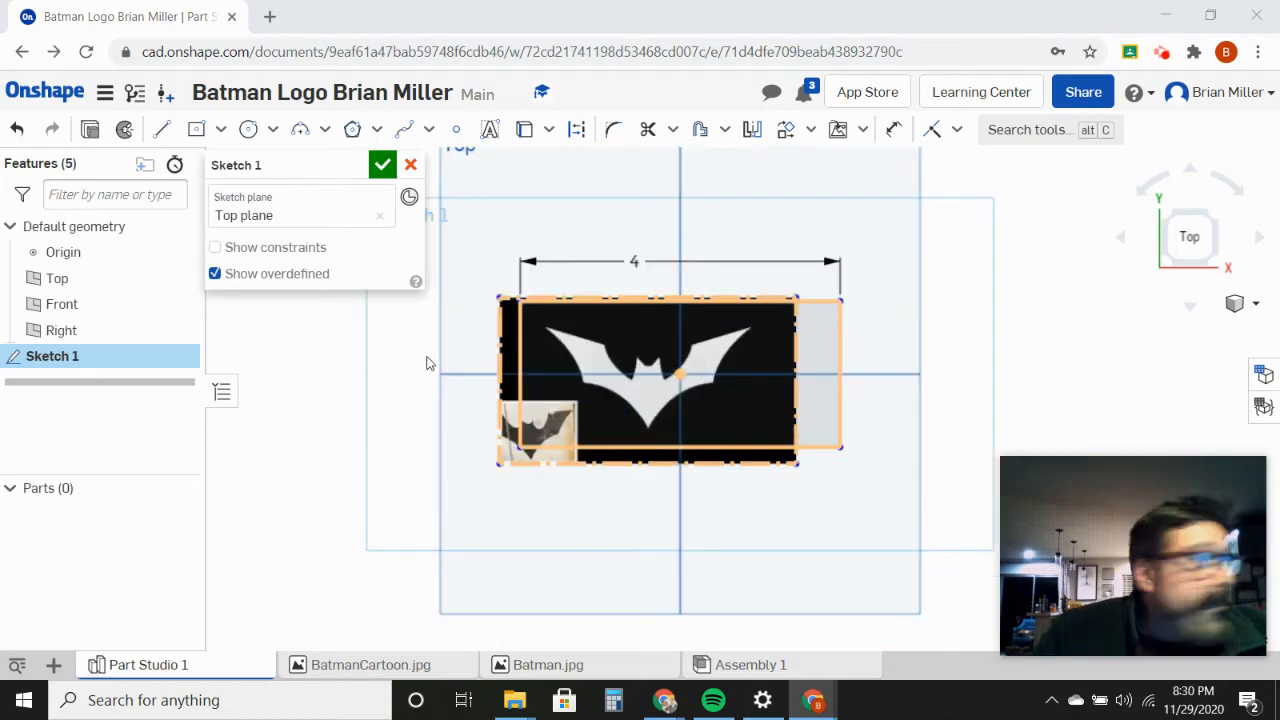
pyautogui.click(752, 372)
pyautogui.moveTo(767, 426)
pyautogui.mouseDown()
pyautogui.moveTo(808, 409)
pyautogui.moveTo(736, 400)
pyautogui.mouseUp()
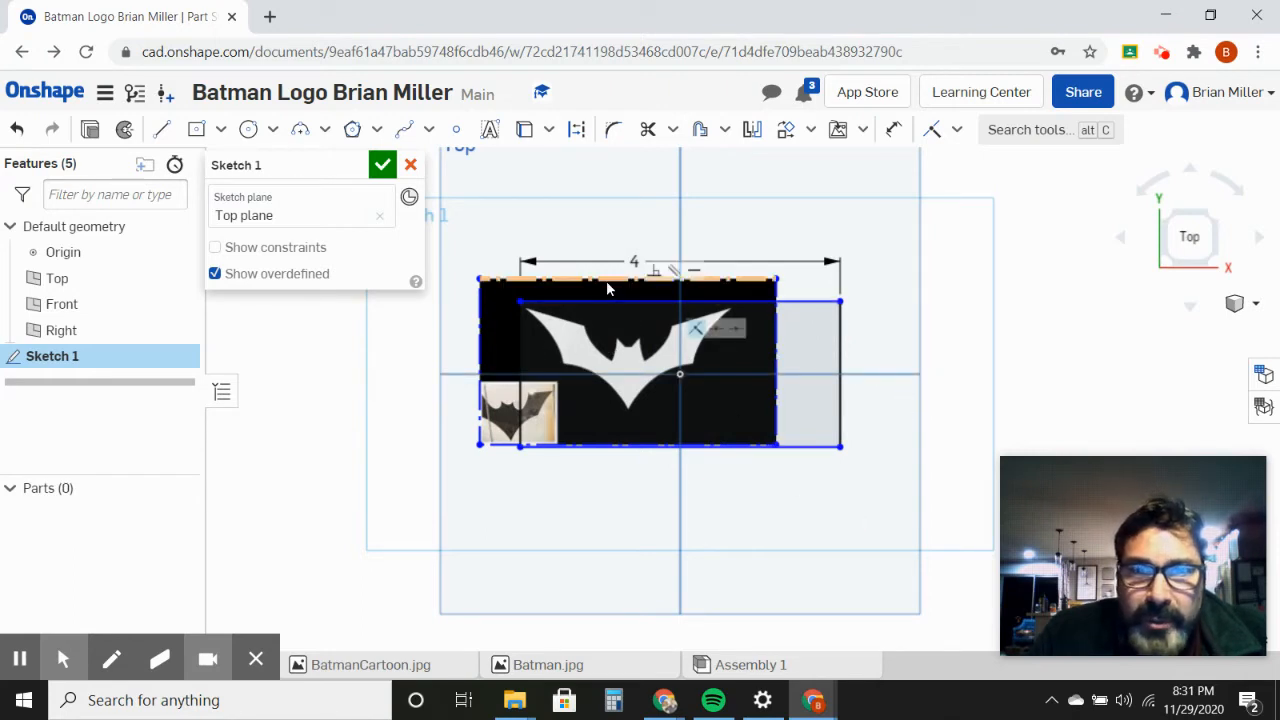
# Step: Dimension the image's top edge and set its width to 6 in
pyautogui.press('u')
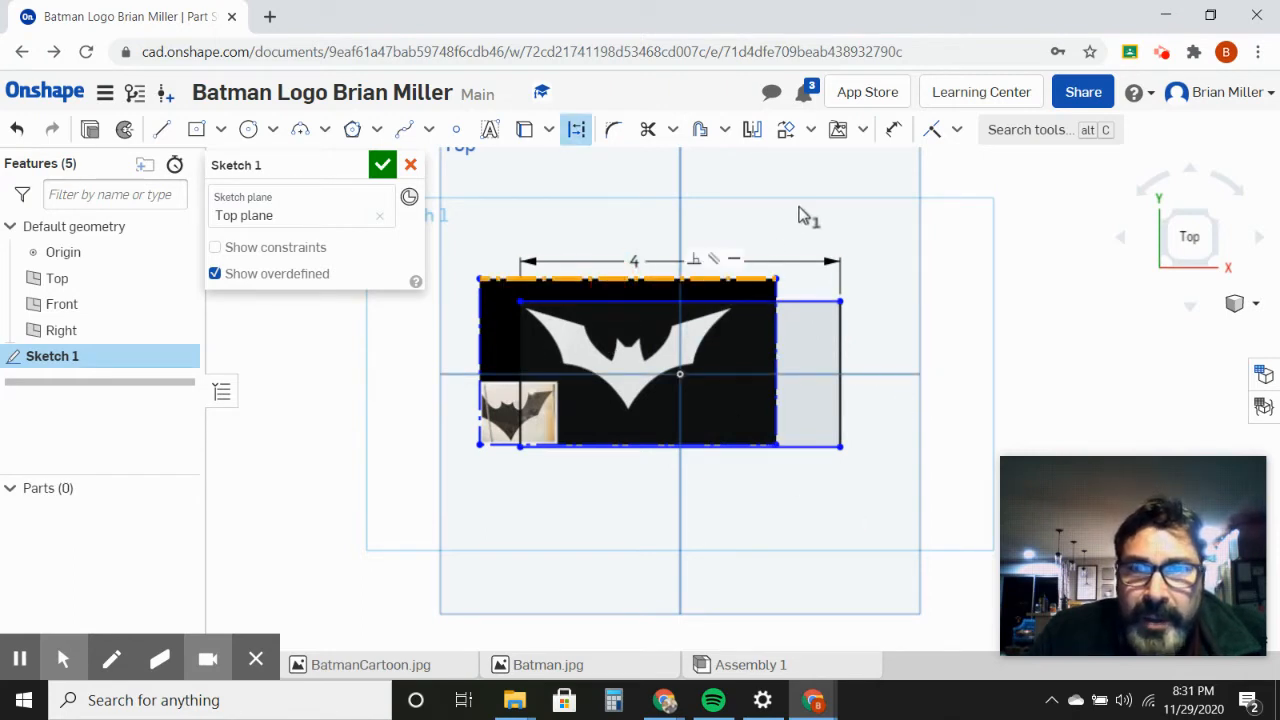
pyautogui.click(896, 131)
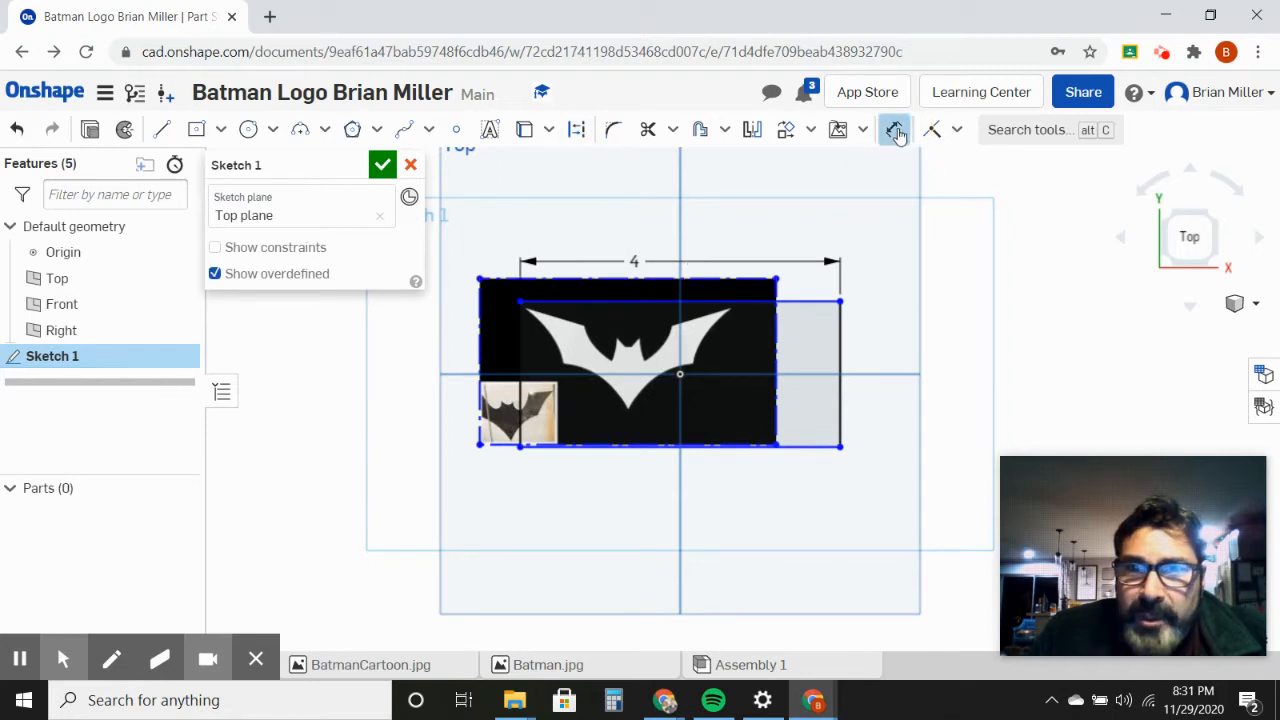
pyautogui.click(616, 281)
pyautogui.click(618, 222)
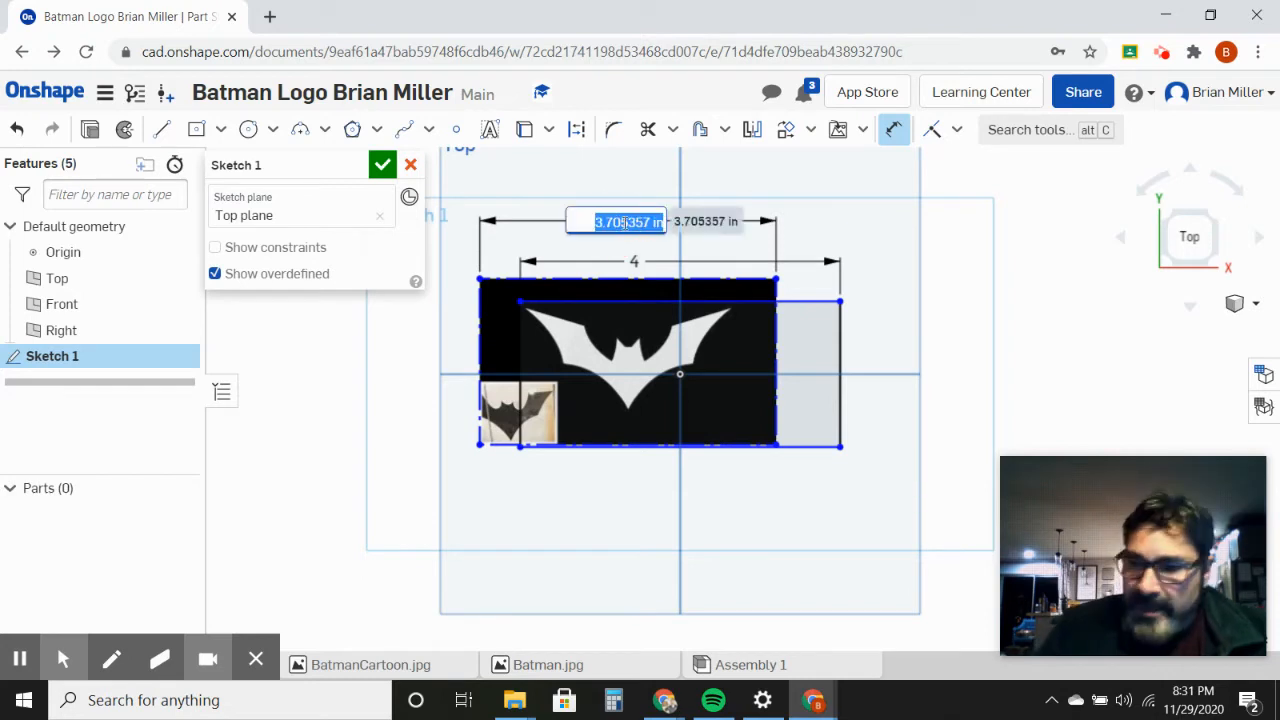
pyautogui.press('BackSpace')
pyautogui.press('Return')
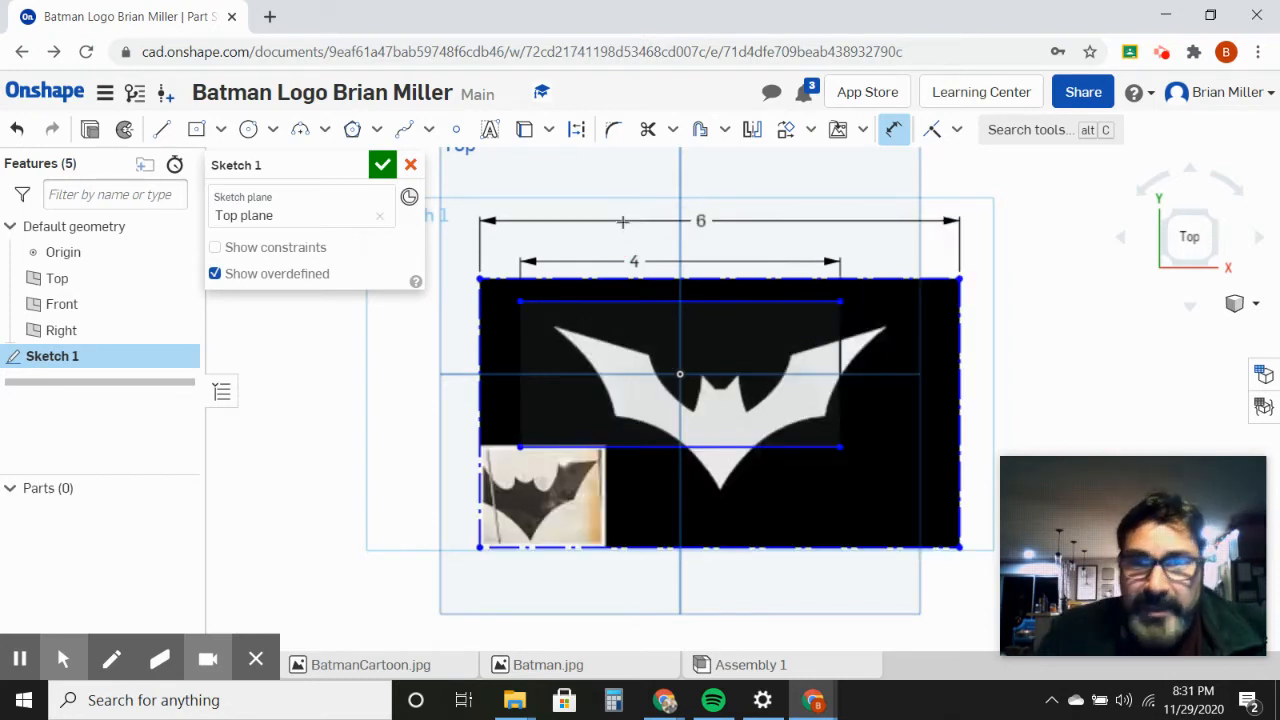
# Step: Move the image so the bat is centred on the vertical axis through the origin, and accept the sketch
pyautogui.click(836, 505)
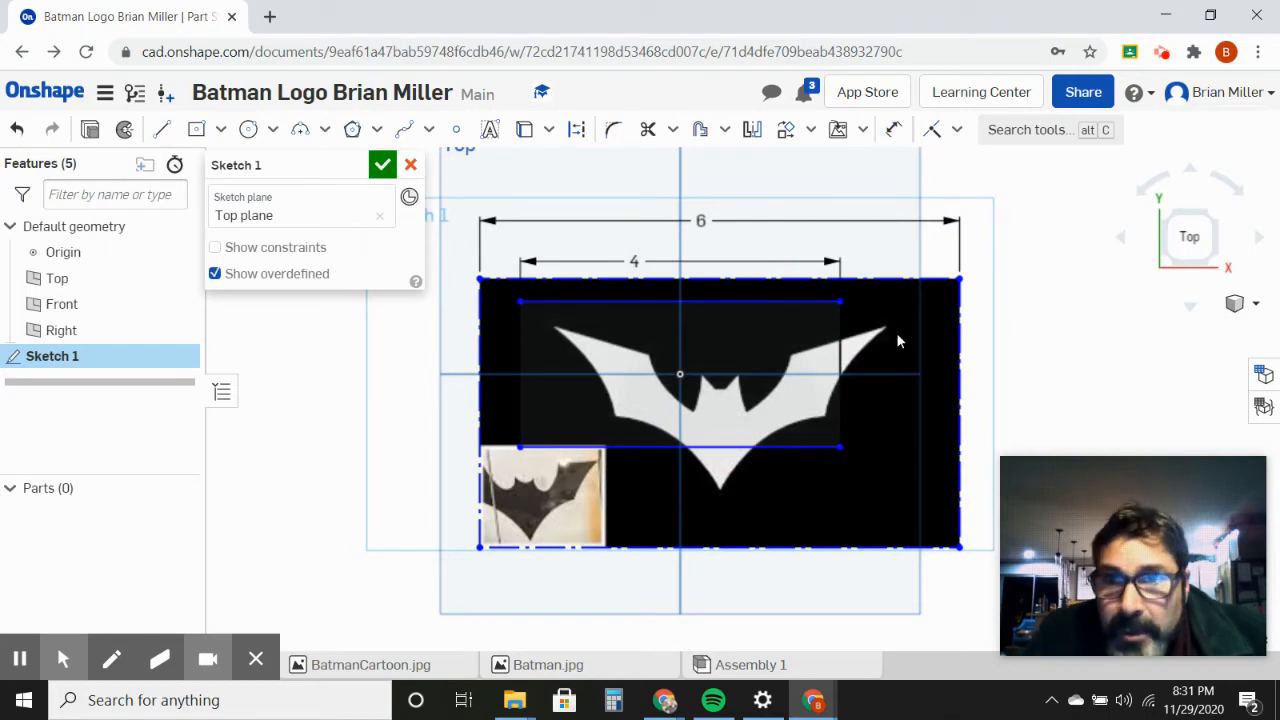
pyautogui.moveTo(898, 299)
pyautogui.mouseDown()
pyautogui.moveTo(865, 295)
pyautogui.moveTo(859, 252)
pyautogui.mouseUp()
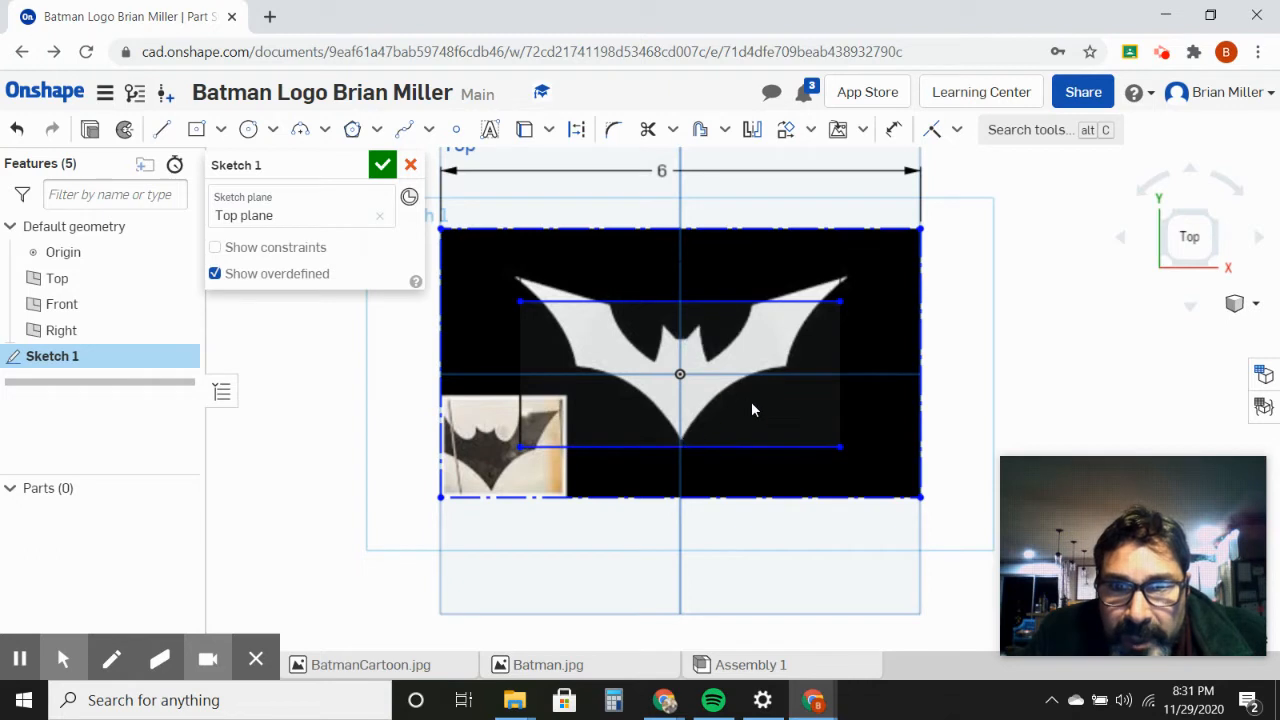
pyautogui.press('Left')
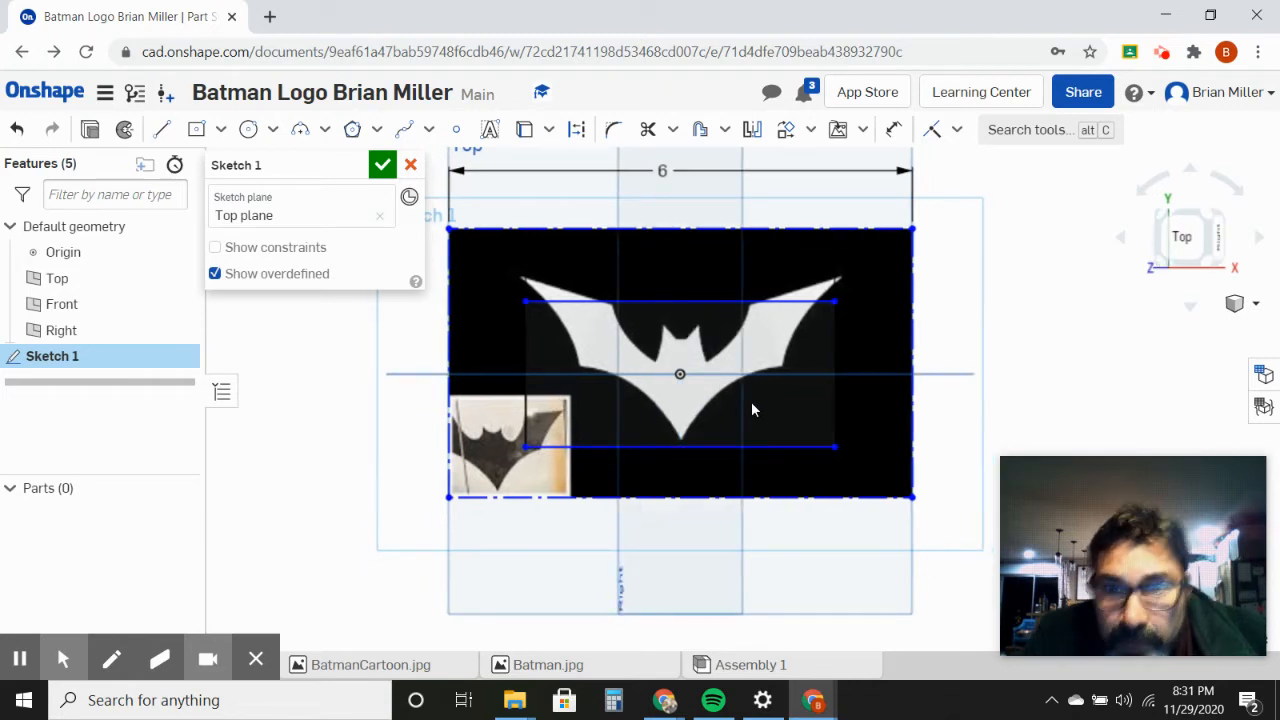
pyautogui.click(1180, 240)
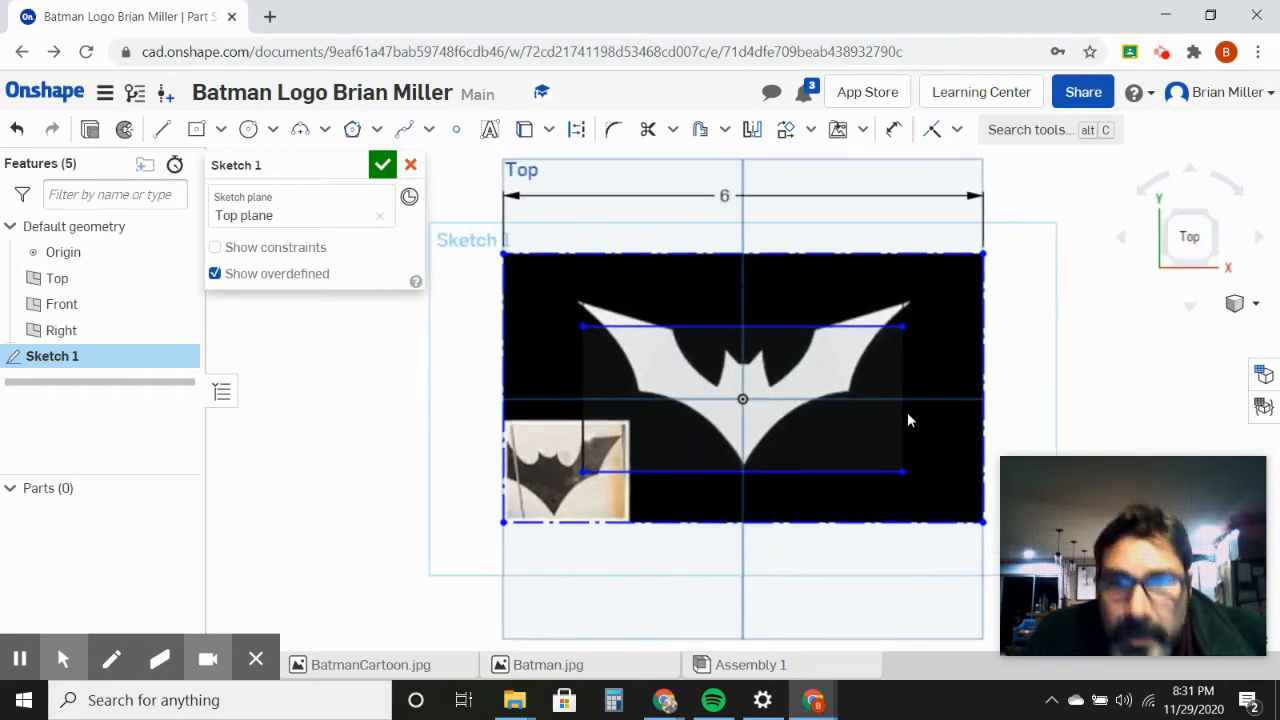
pyautogui.moveTo(816, 439); pyautogui.dragTo(815, 440)
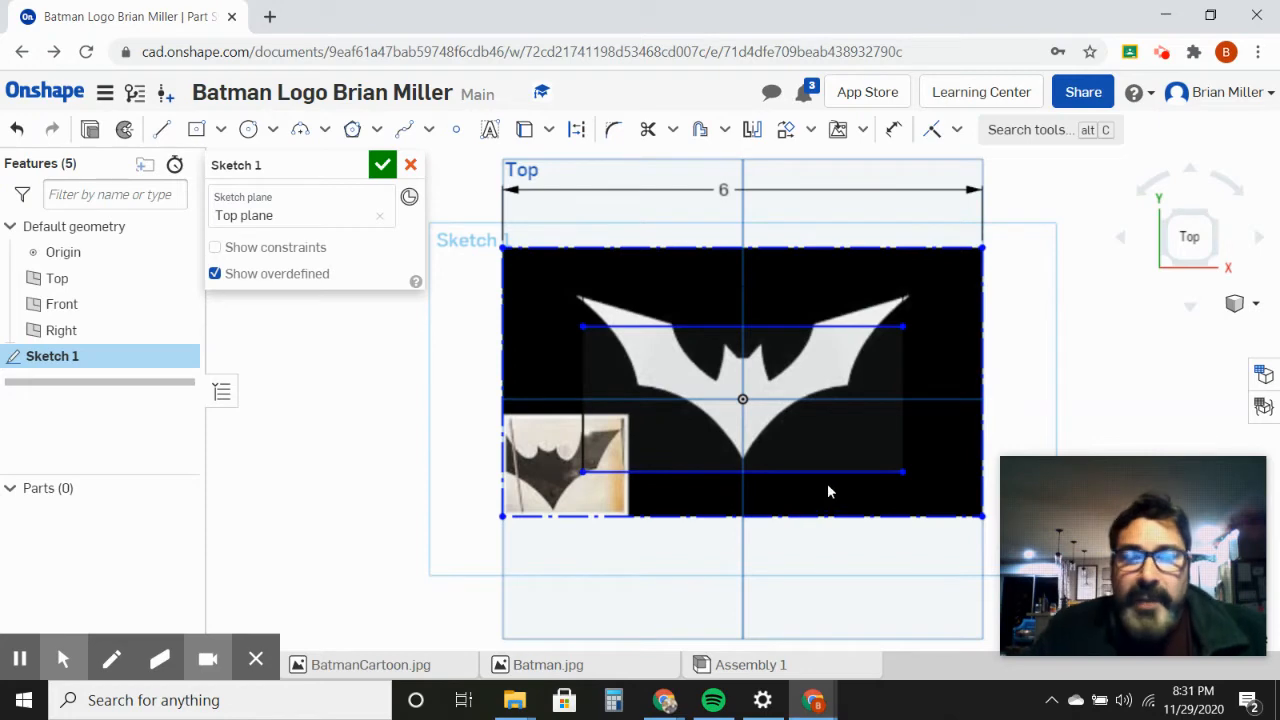
pyautogui.click(383, 167)
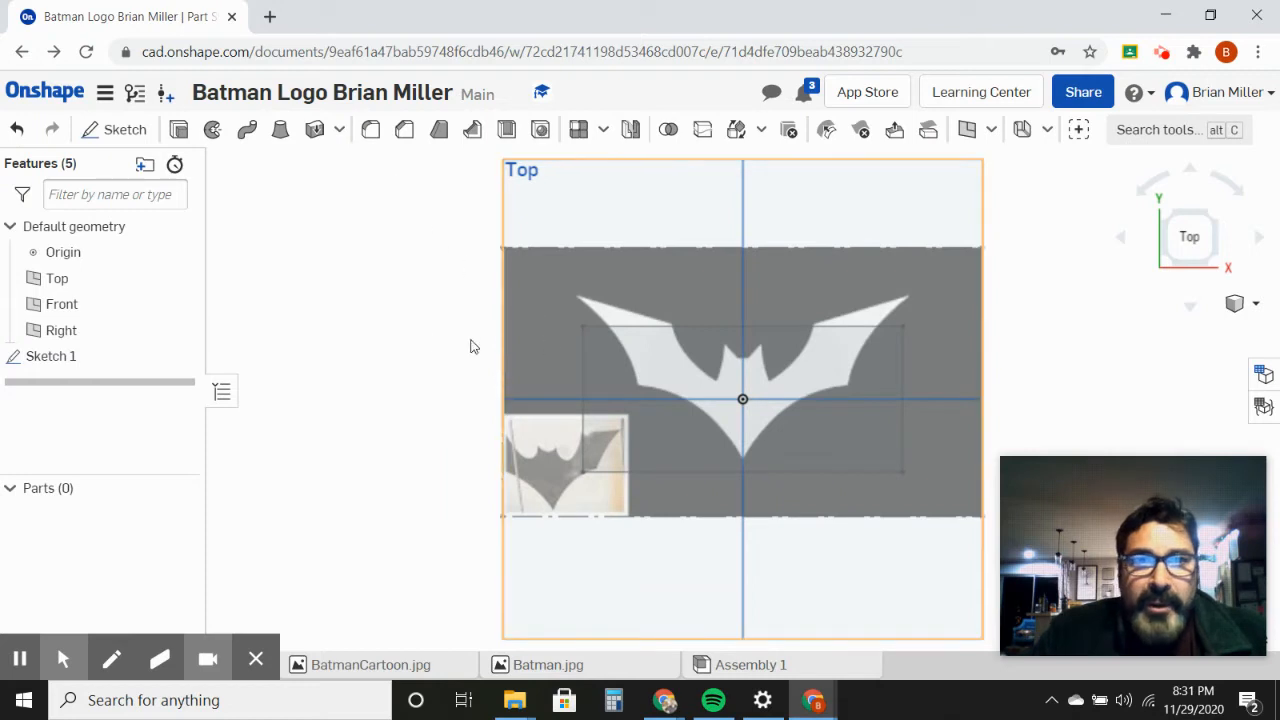
# Step: Start a new sketch on the Top plane for tracing the bat outline
pyautogui.rightClick(547, 342)
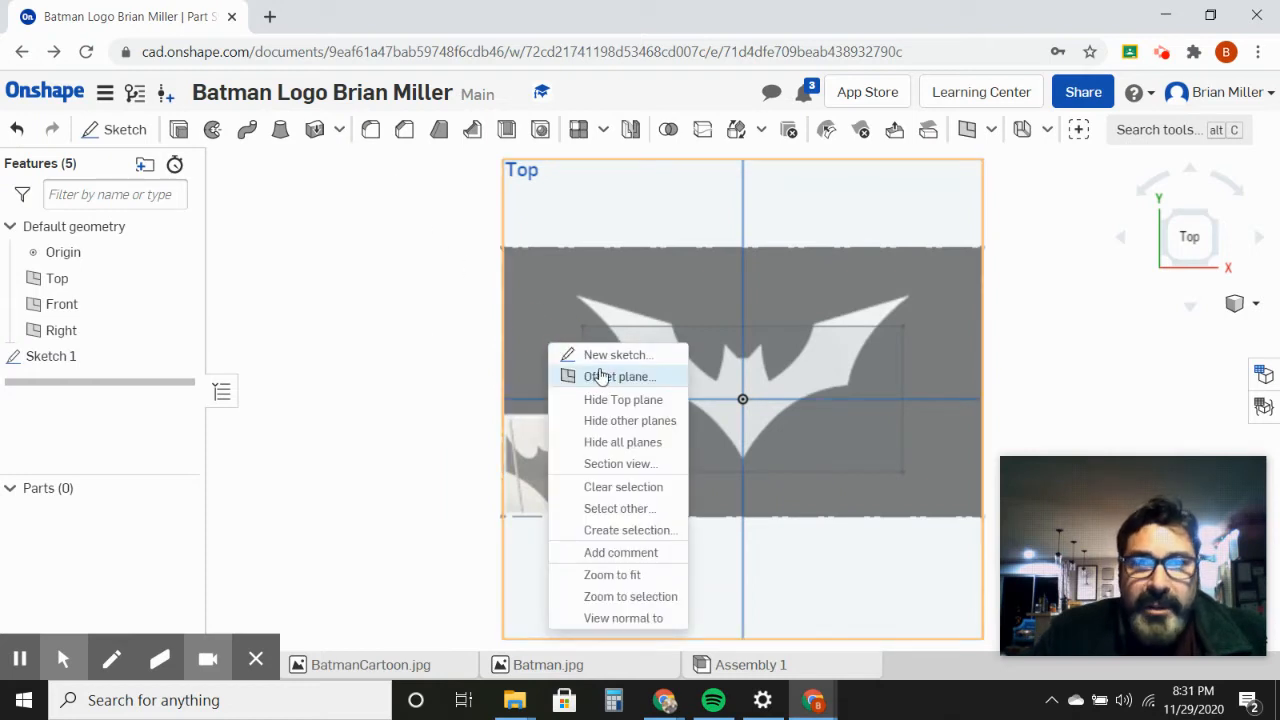
pyautogui.click(592, 356)
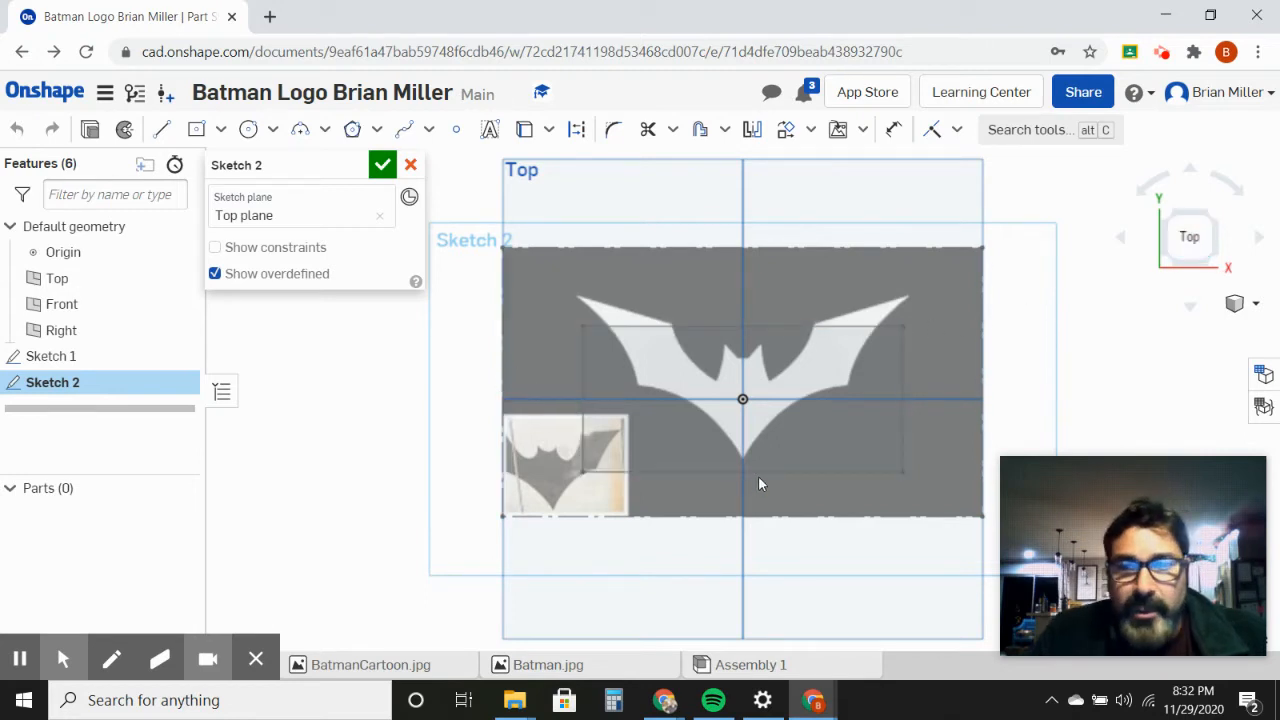
pyautogui.scroll(4, 758, 475)
pyautogui.scroll(1, 758, 476)
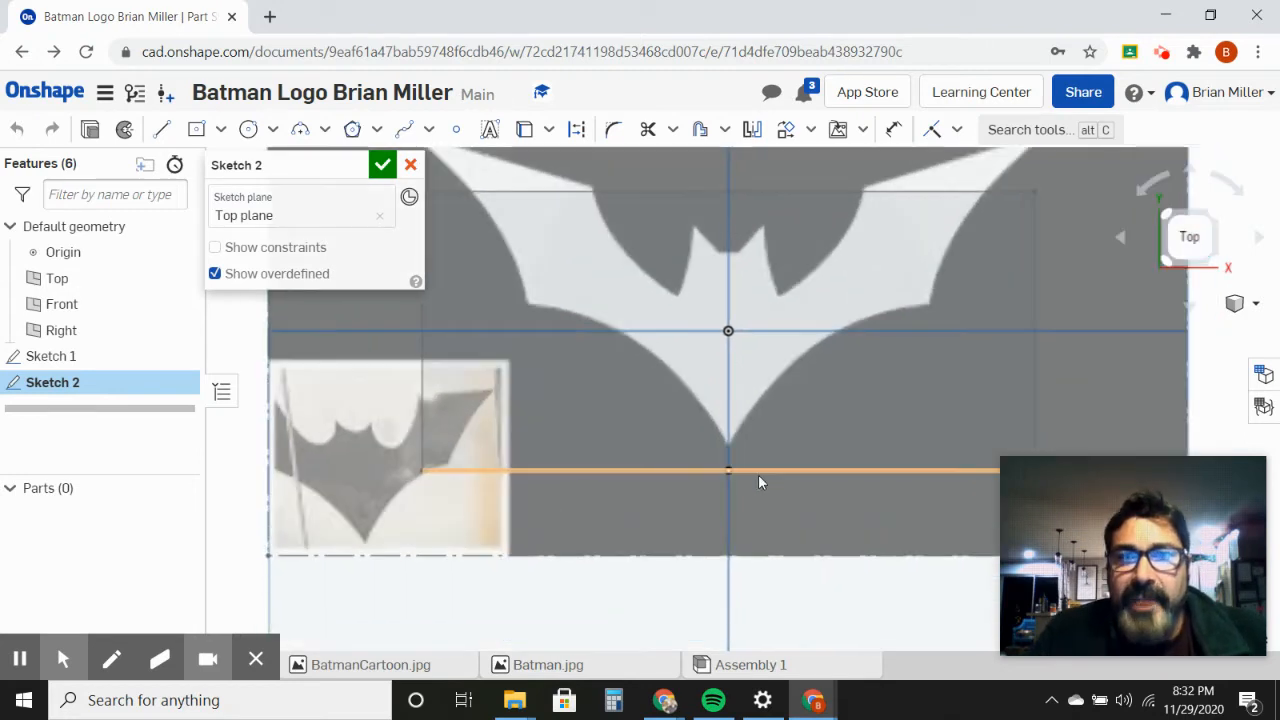
pyautogui.scroll(1, 758, 476)
pyautogui.click(792, 444)
pyautogui.moveTo(792, 443)
pyautogui.mouseDown(button='middle')
pyautogui.moveTo(751, 471)
pyautogui.moveTo(689, 569)
pyautogui.moveTo(590, 570)
pyautogui.mouseUp(button='middle')
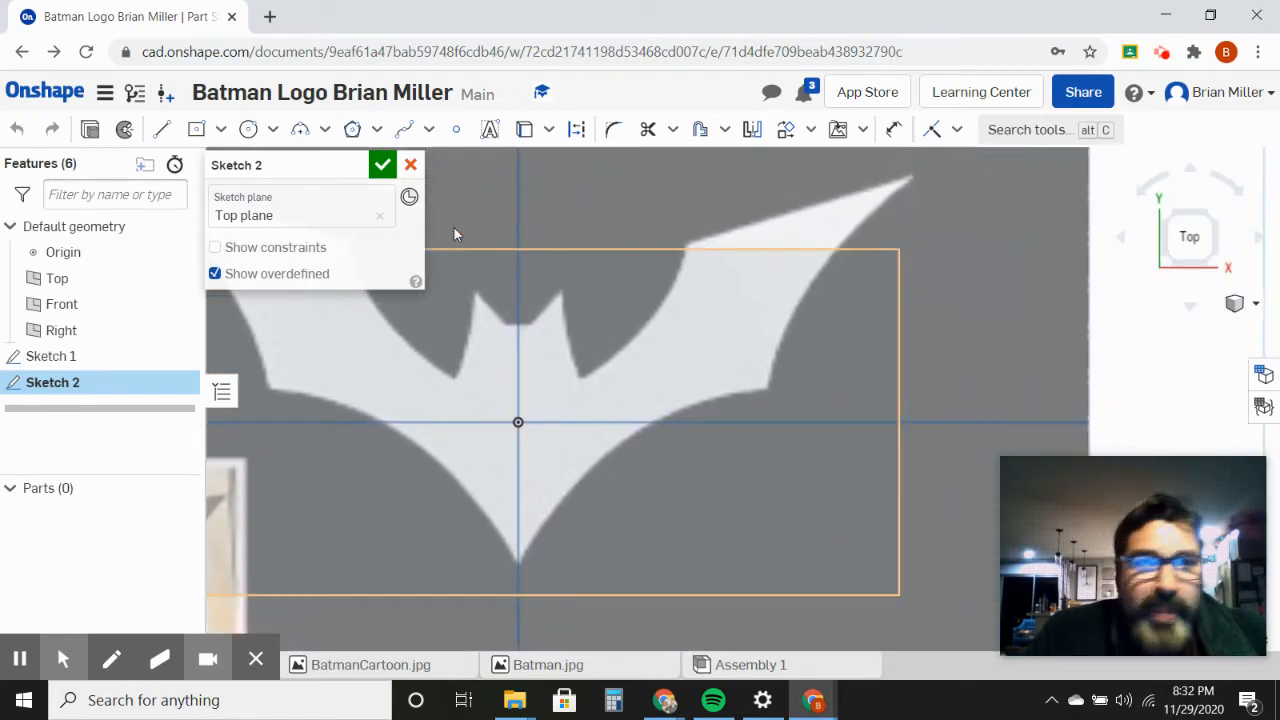
# Step: Draw a horizontal line from the vertical axis along half the bat's head top, then an about 0.24 in line to the right ear's tip
pyautogui.click(161, 131)
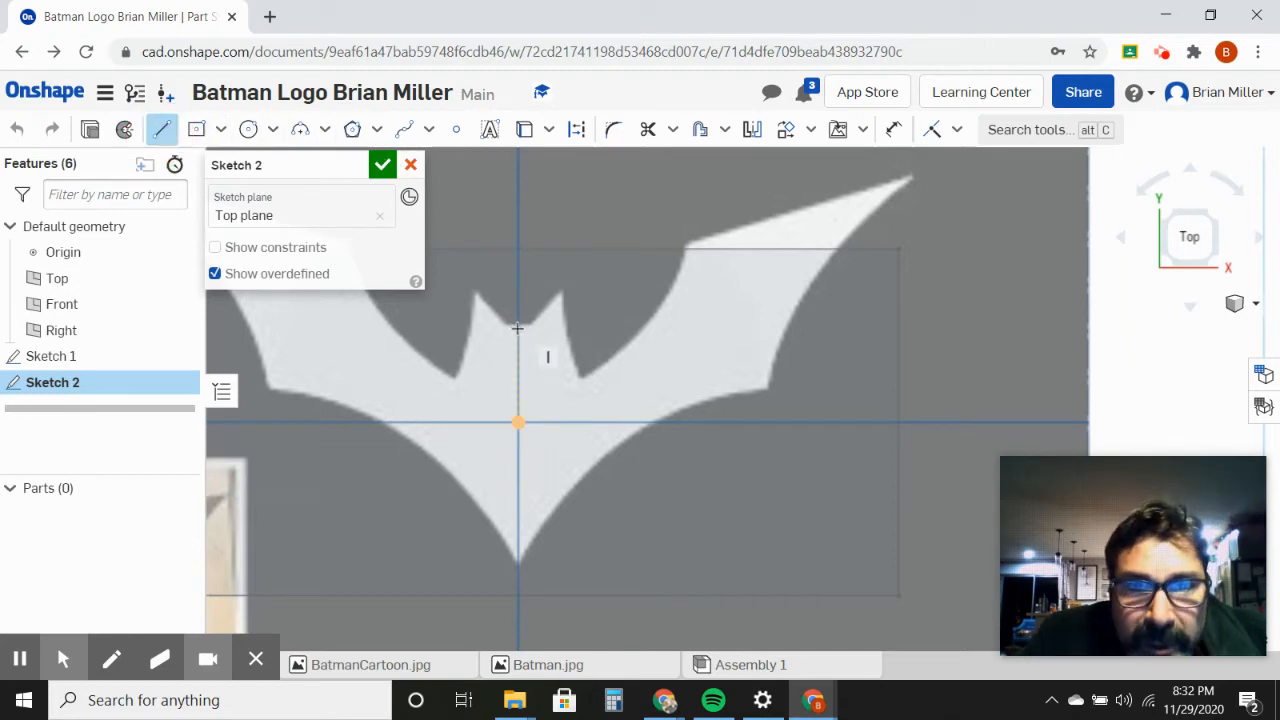
pyautogui.scroll(6, 517, 328)
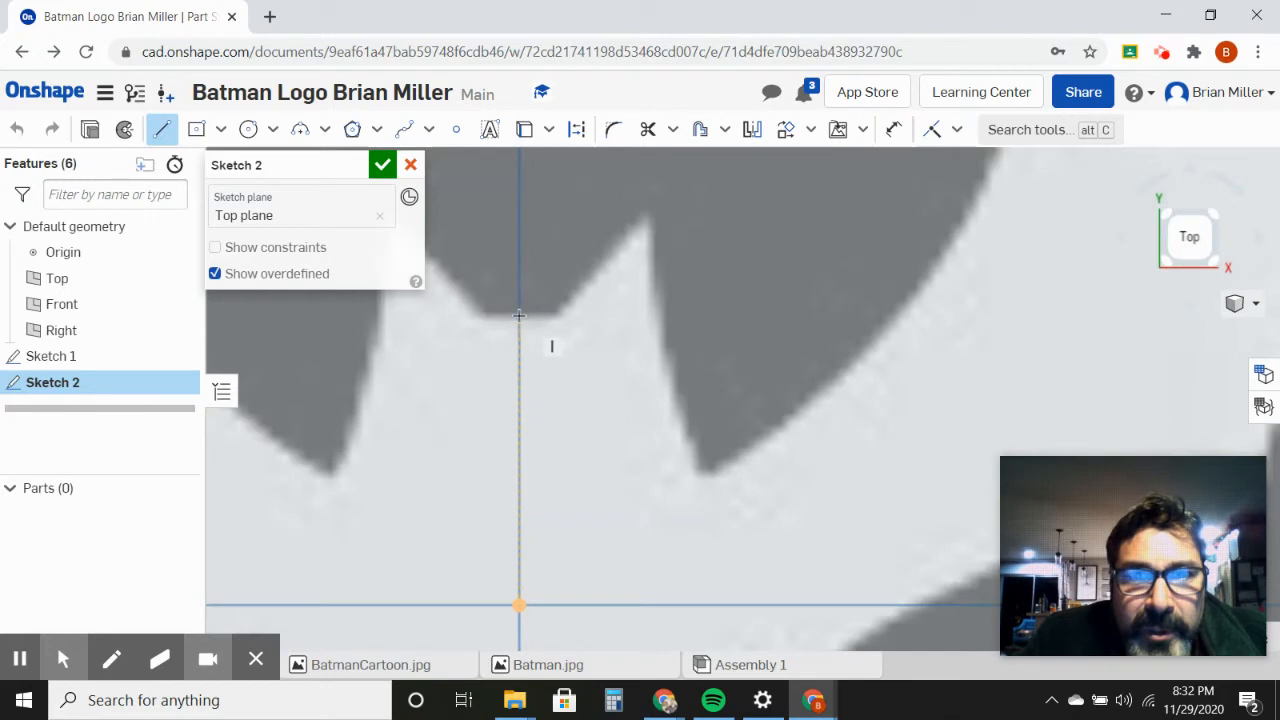
pyautogui.click(518, 315)
pyautogui.click(556, 314)
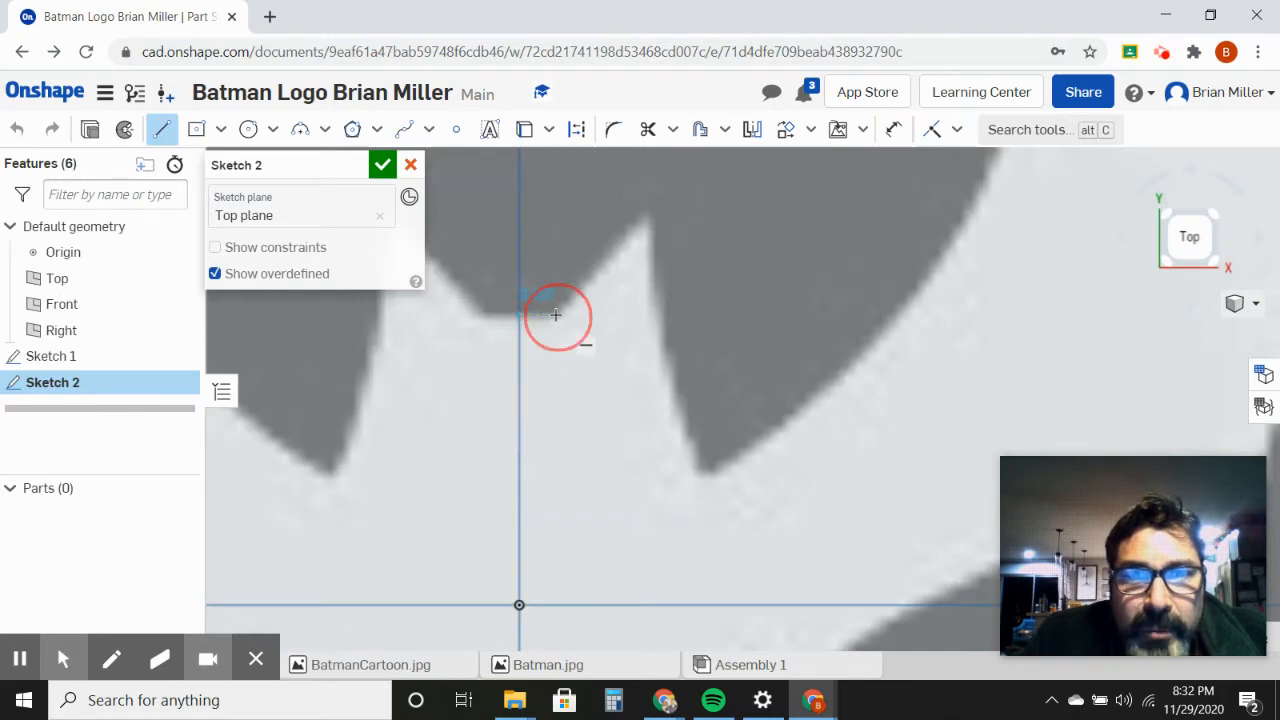
pyautogui.click(647, 216)
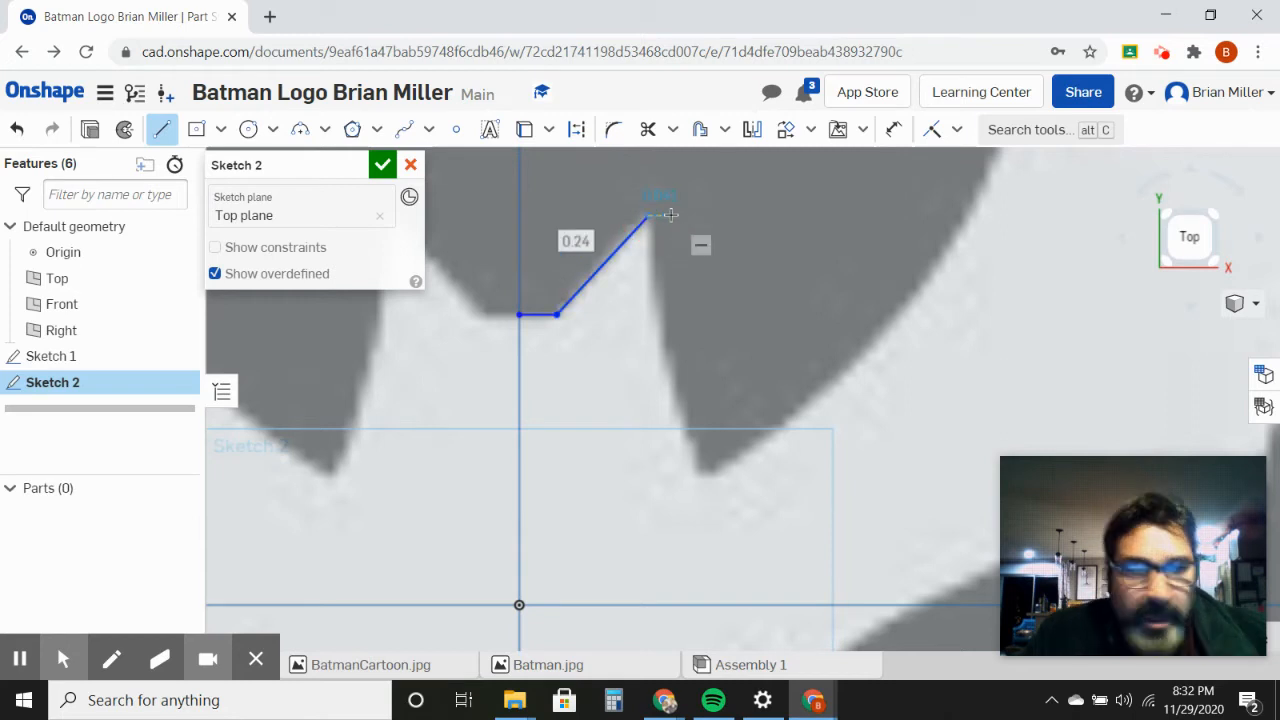
pyautogui.press('Escape')
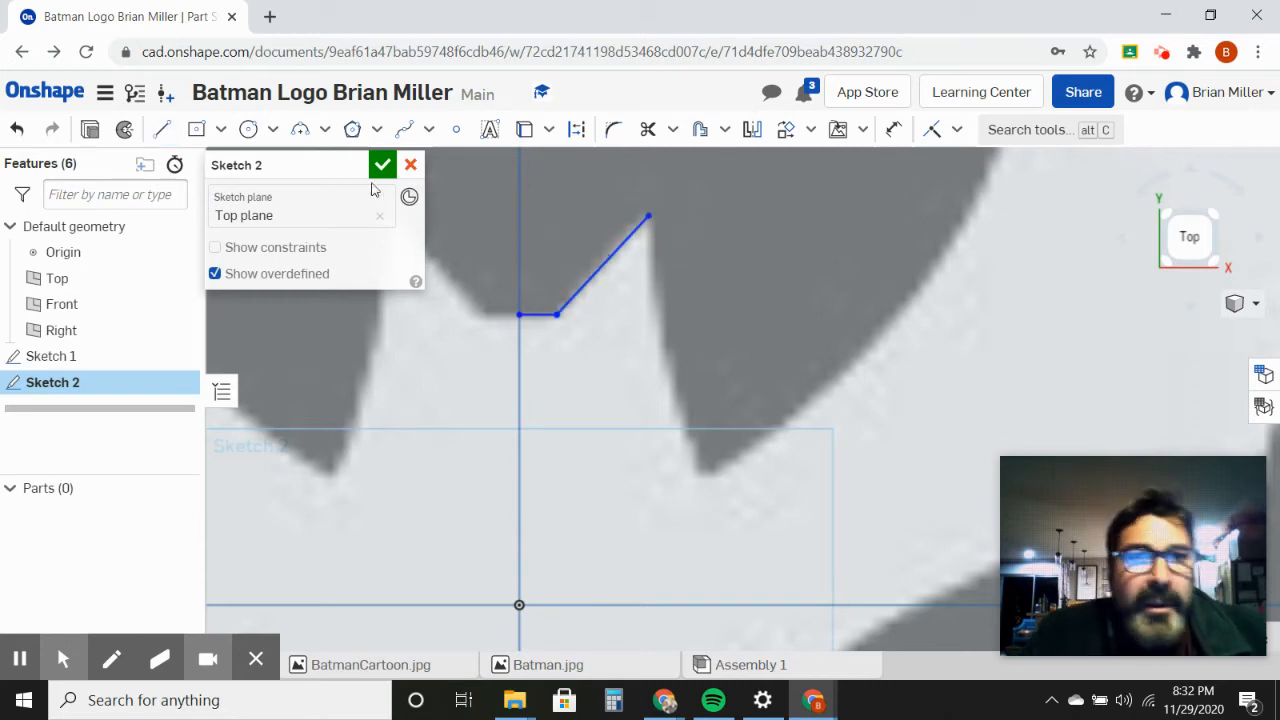
# Step: Trace the outer side of the right ear with a three-point arc of about 1.38 in radius, from its tip to its base
pyautogui.click(302, 135)
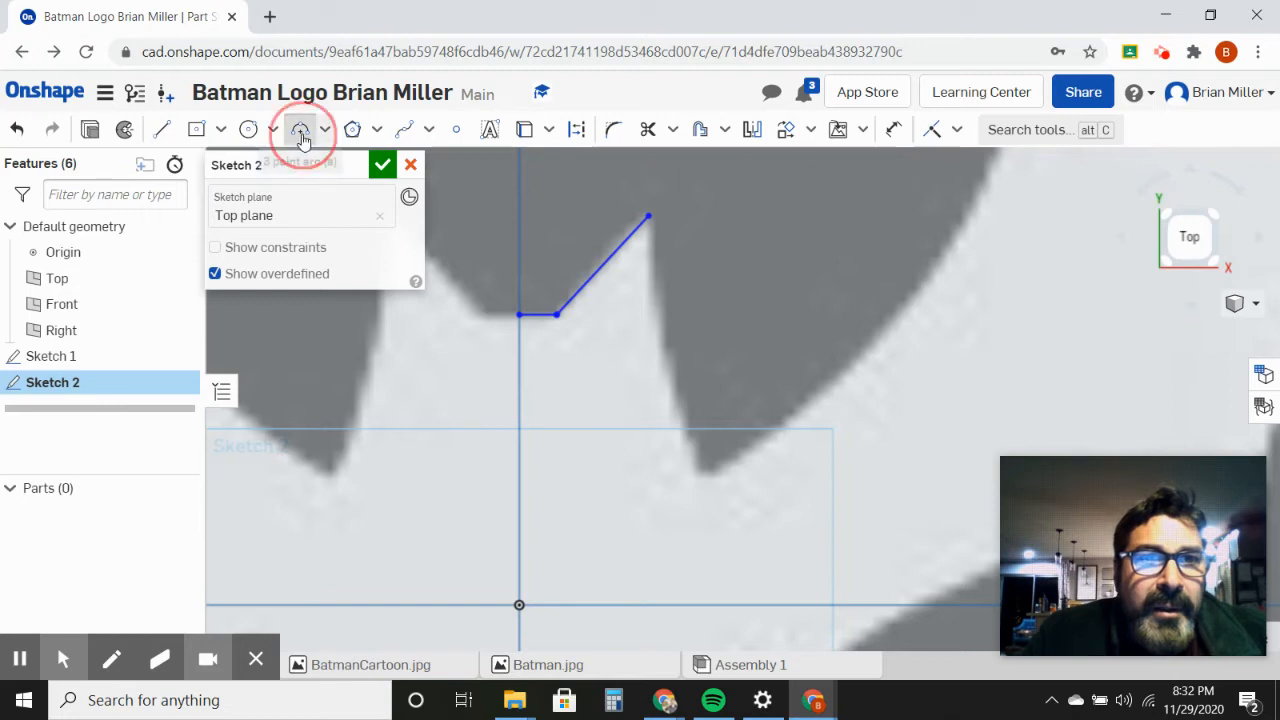
pyautogui.click(648, 217)
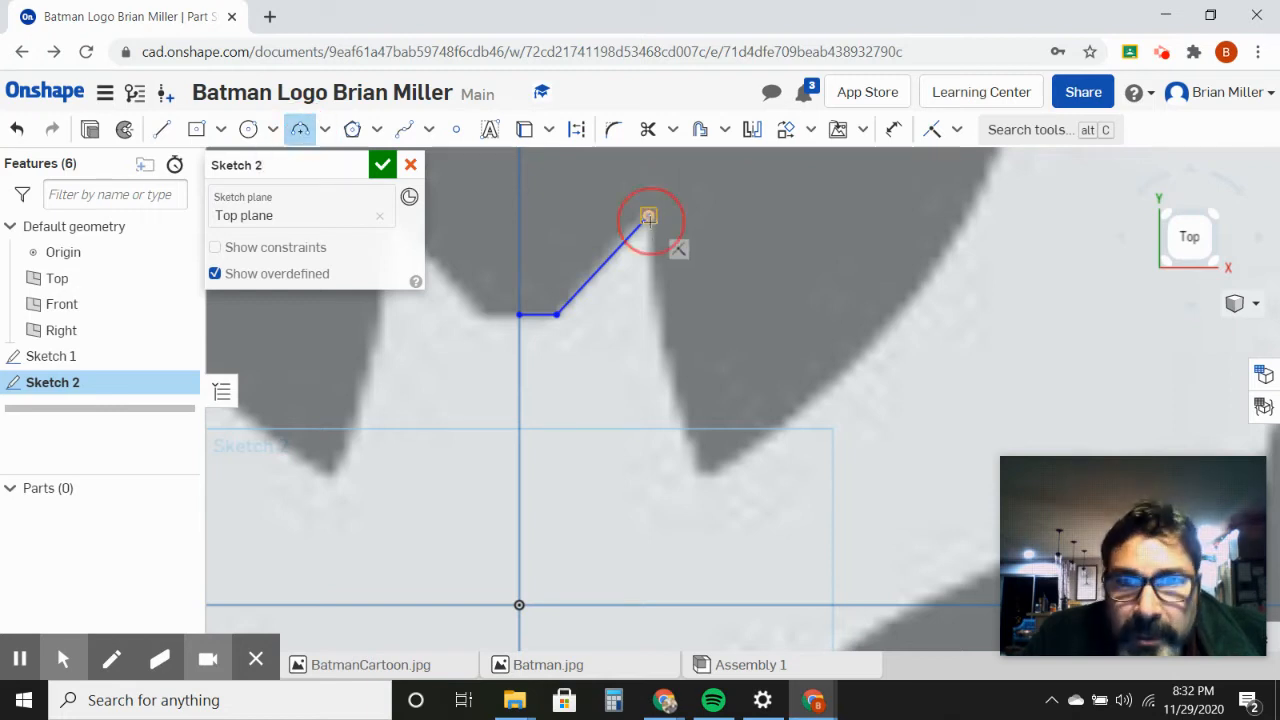
pyautogui.click(704, 473)
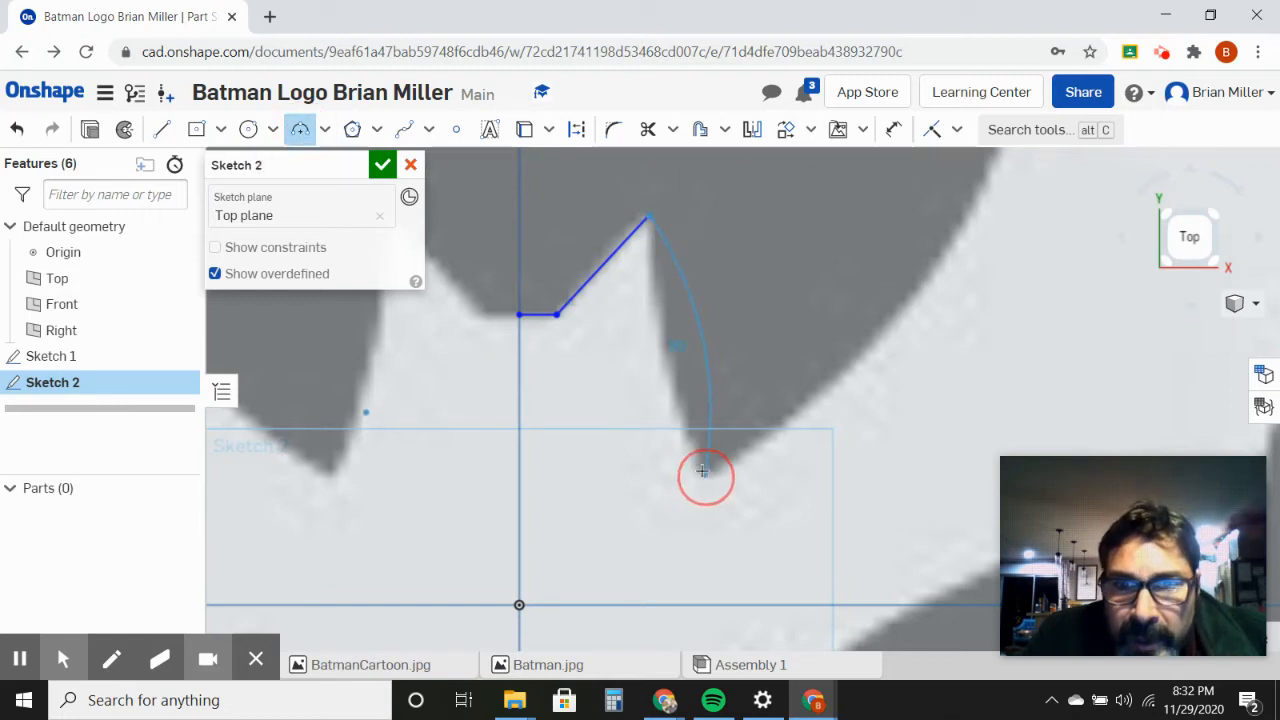
pyautogui.click(676, 393)
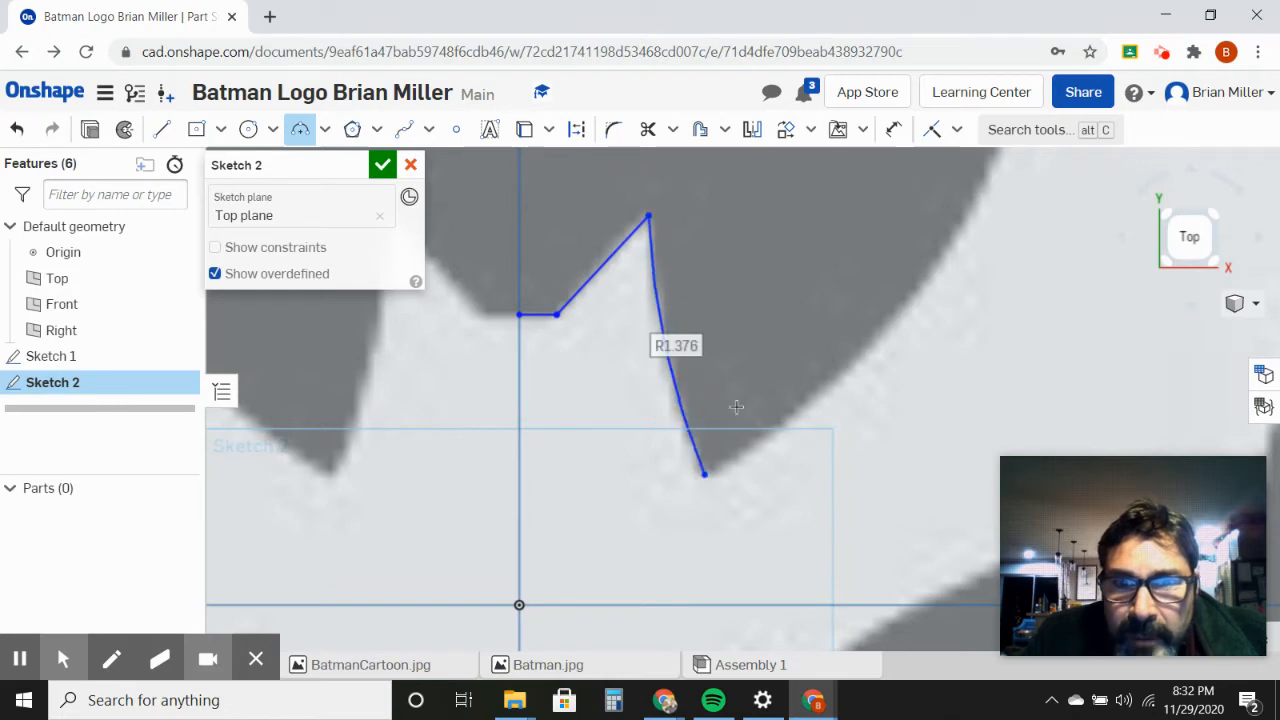
# Step: Trace the shoulder curve with a three-point arc from the right ear's base up to the inner corner of the right wing's upper edge
pyautogui.click(707, 472)
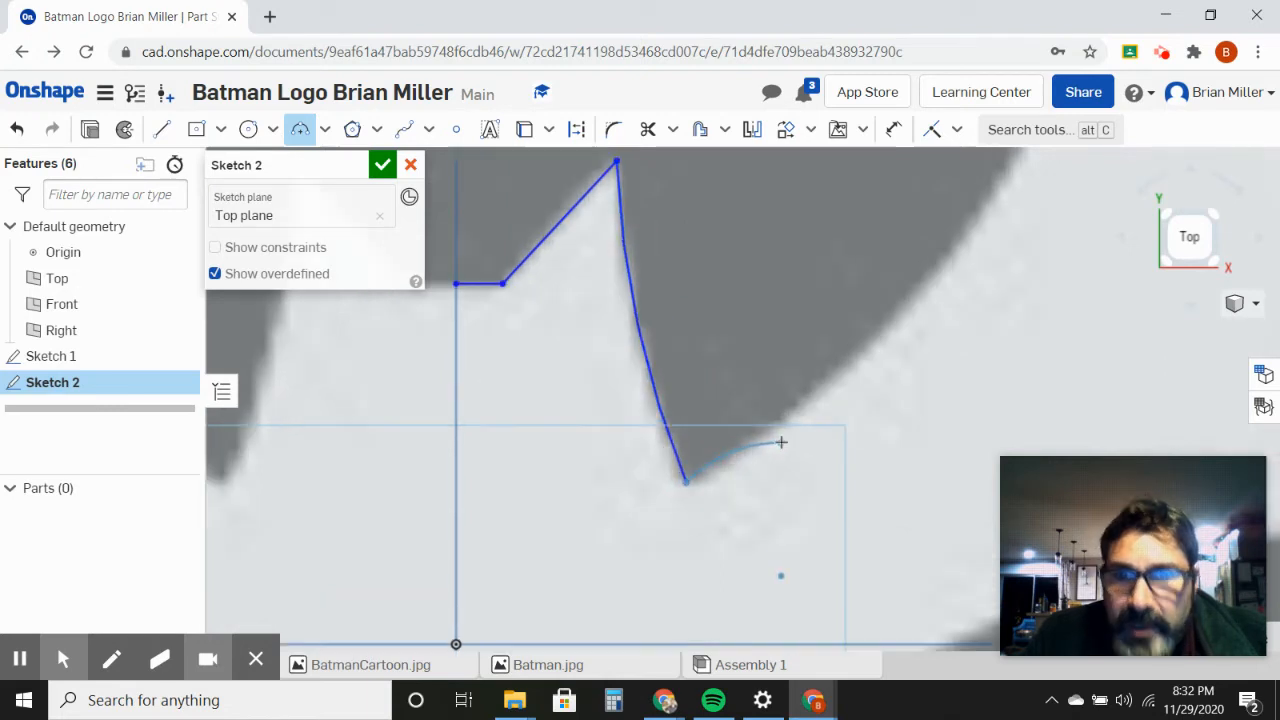
pyautogui.scroll(-3, 783, 431)
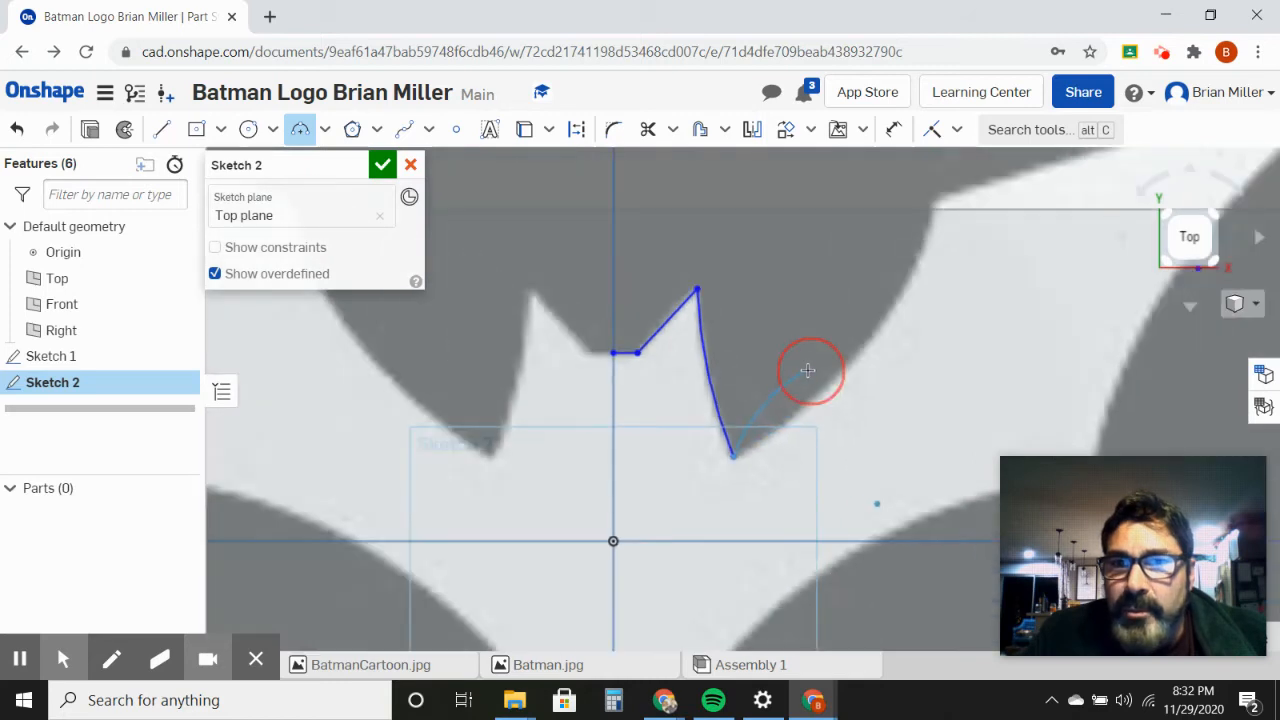
pyautogui.moveTo(809, 371); pyautogui.dragTo(723, 476, button='middle')
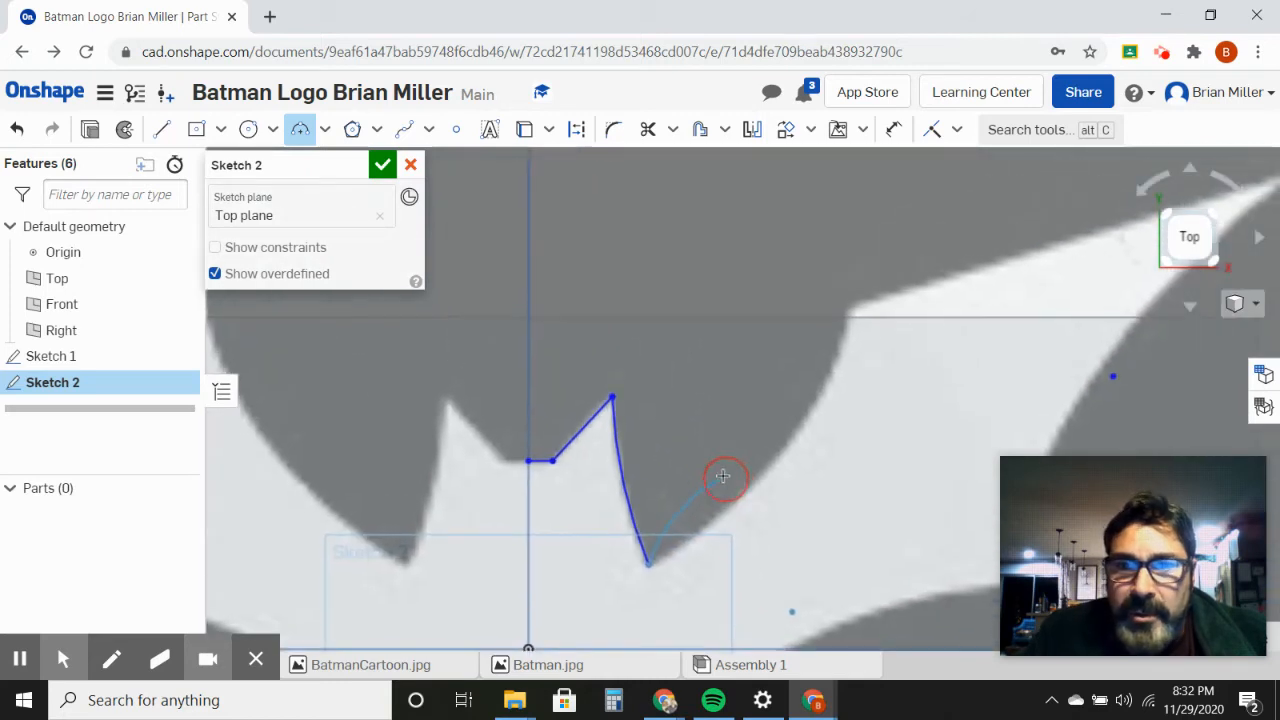
pyautogui.click(851, 309)
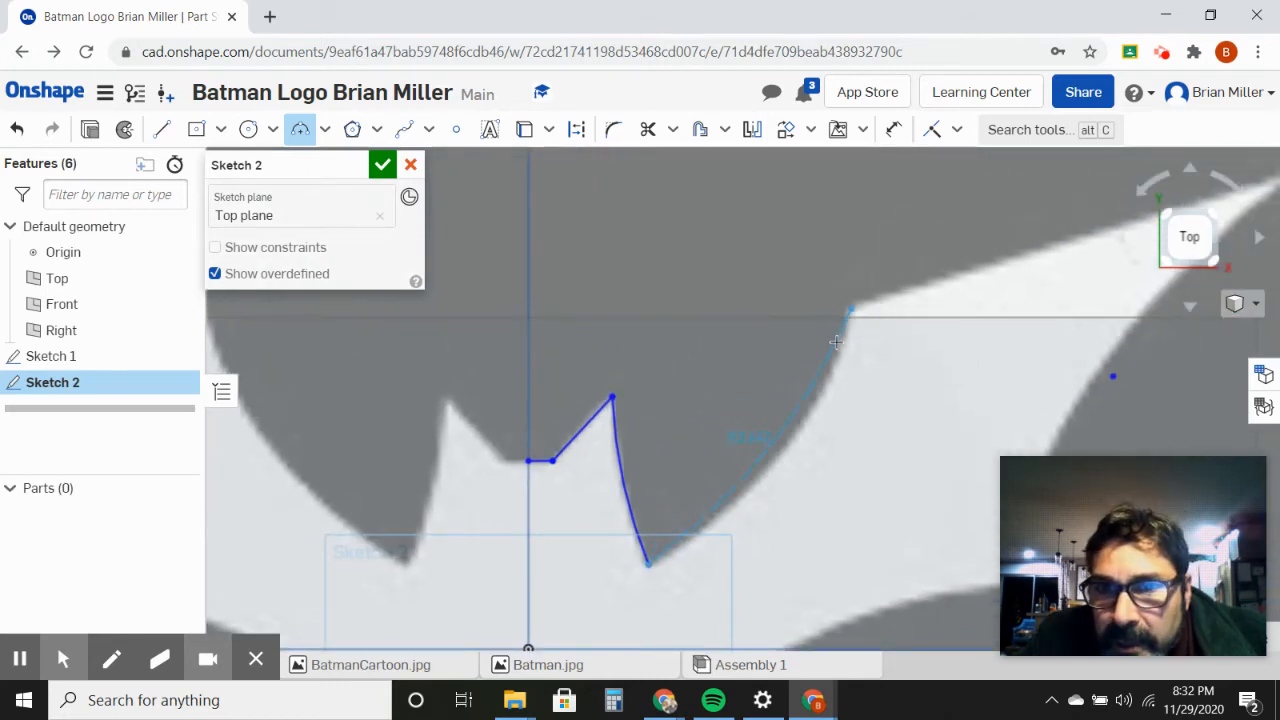
pyautogui.click(818, 385)
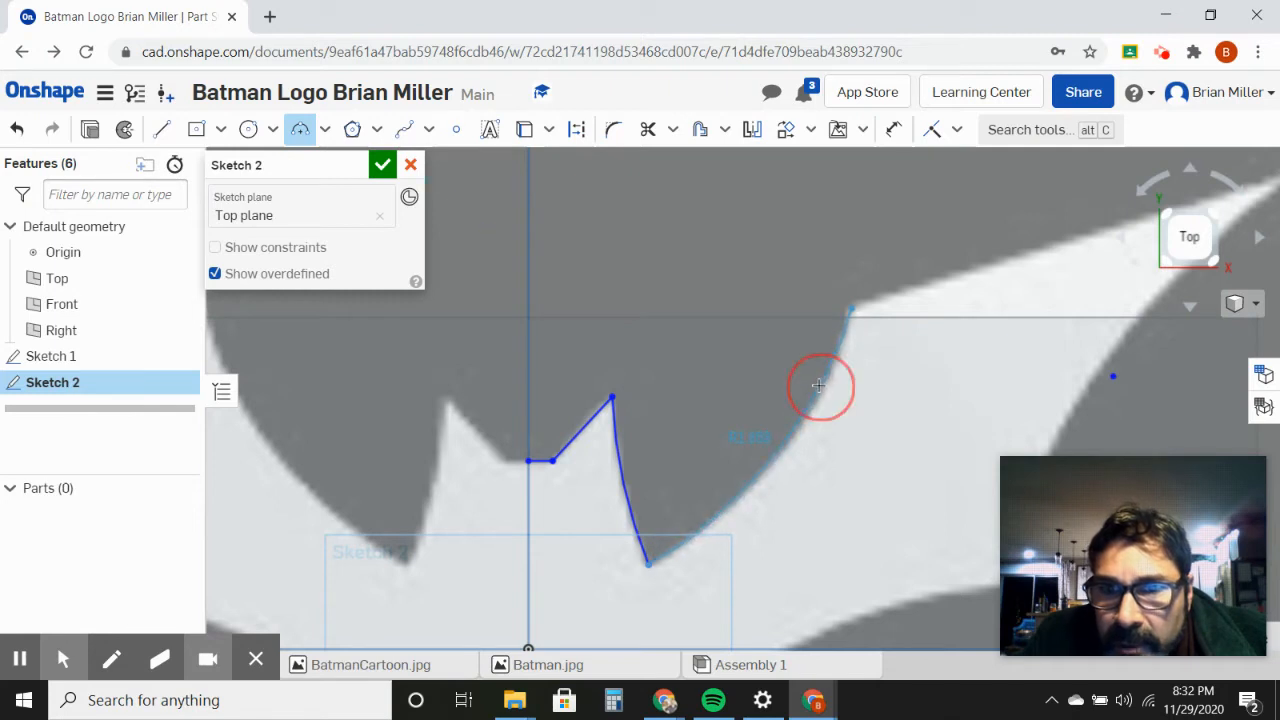
pyautogui.moveTo(894, 380); pyautogui.dragTo(581, 463, button='middle')
pyautogui.click(563, 381)
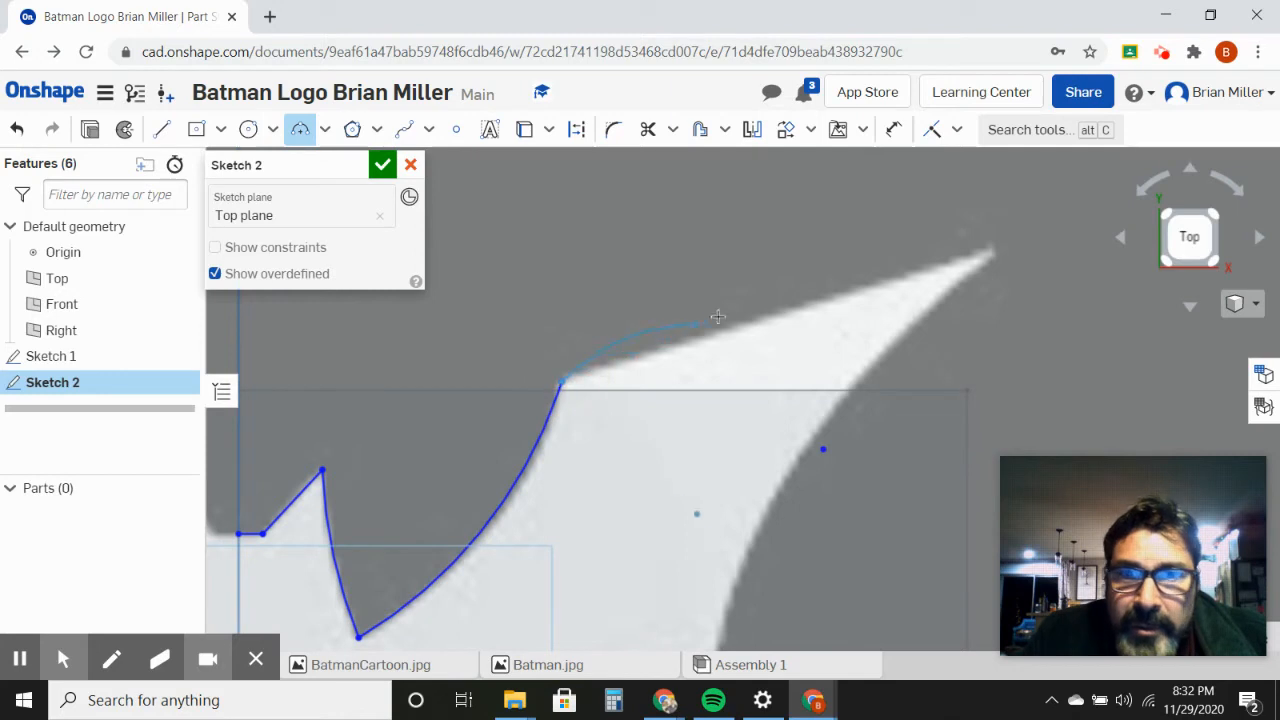
pyautogui.press('Escape')
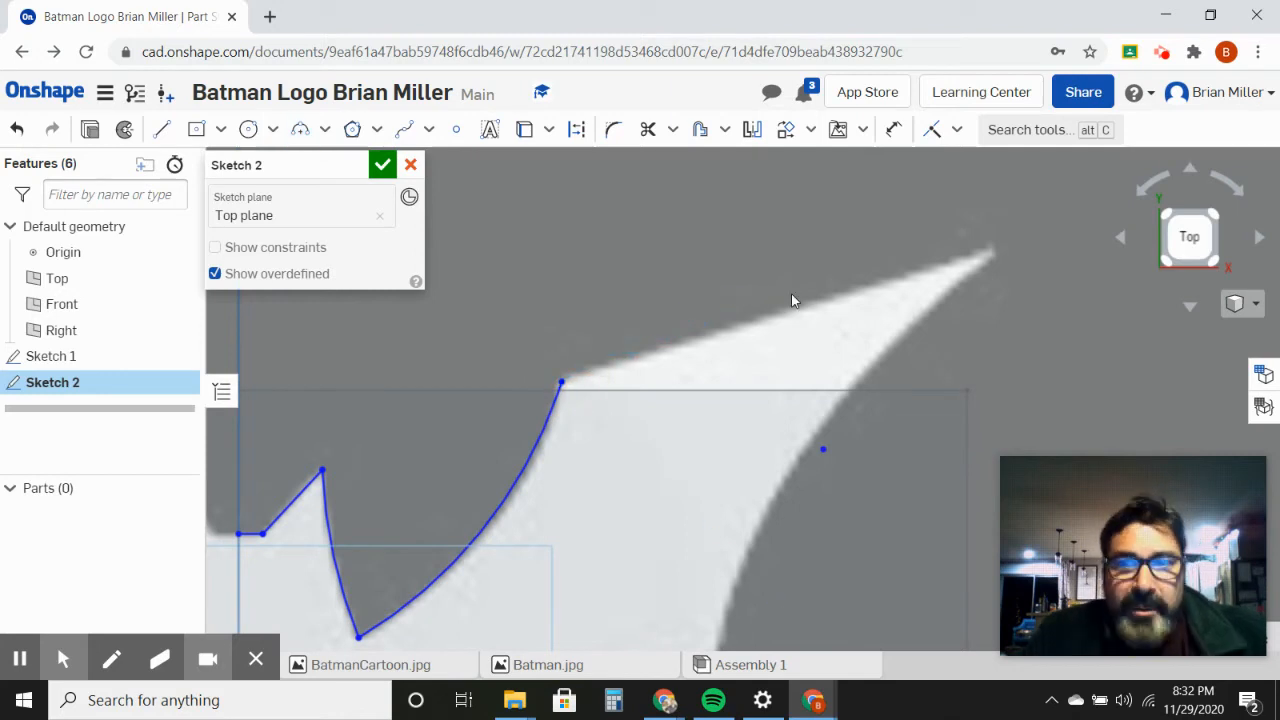
# Step: Draw an about 1.24 in line along the right wing's upper edge, from its inner corner to the wingtip
pyautogui.click(162, 129)
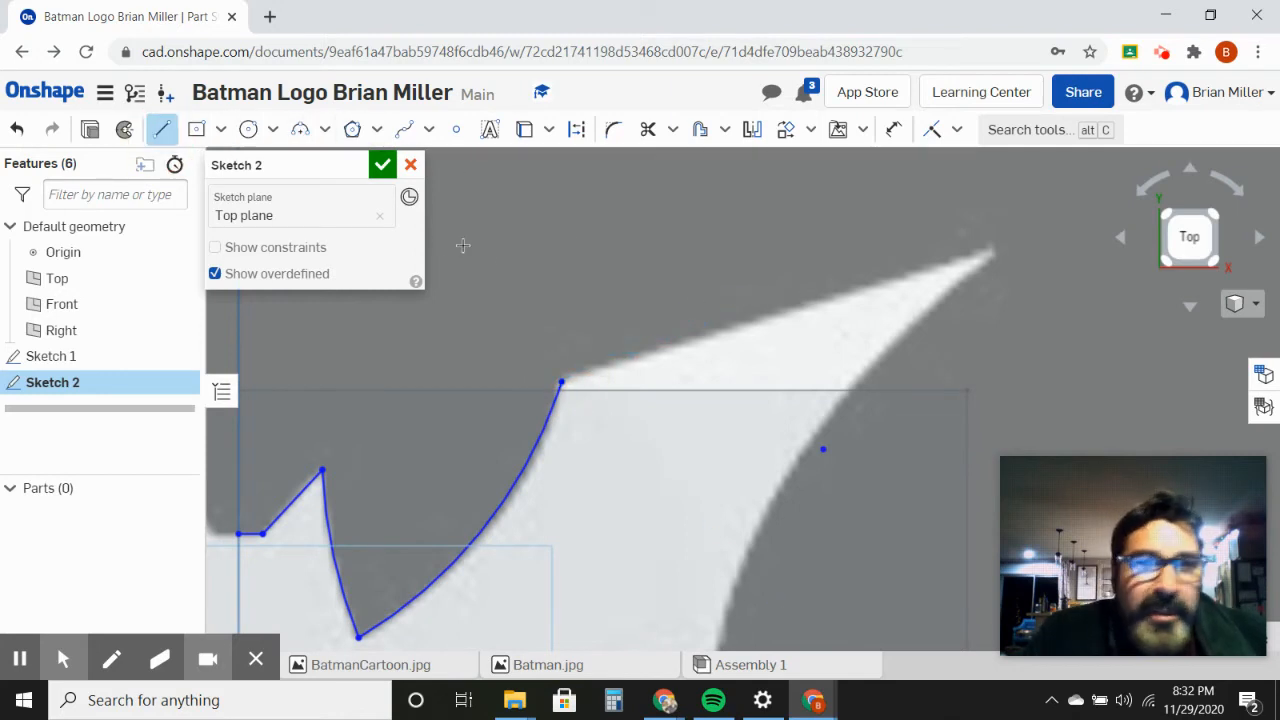
pyautogui.click(561, 381)
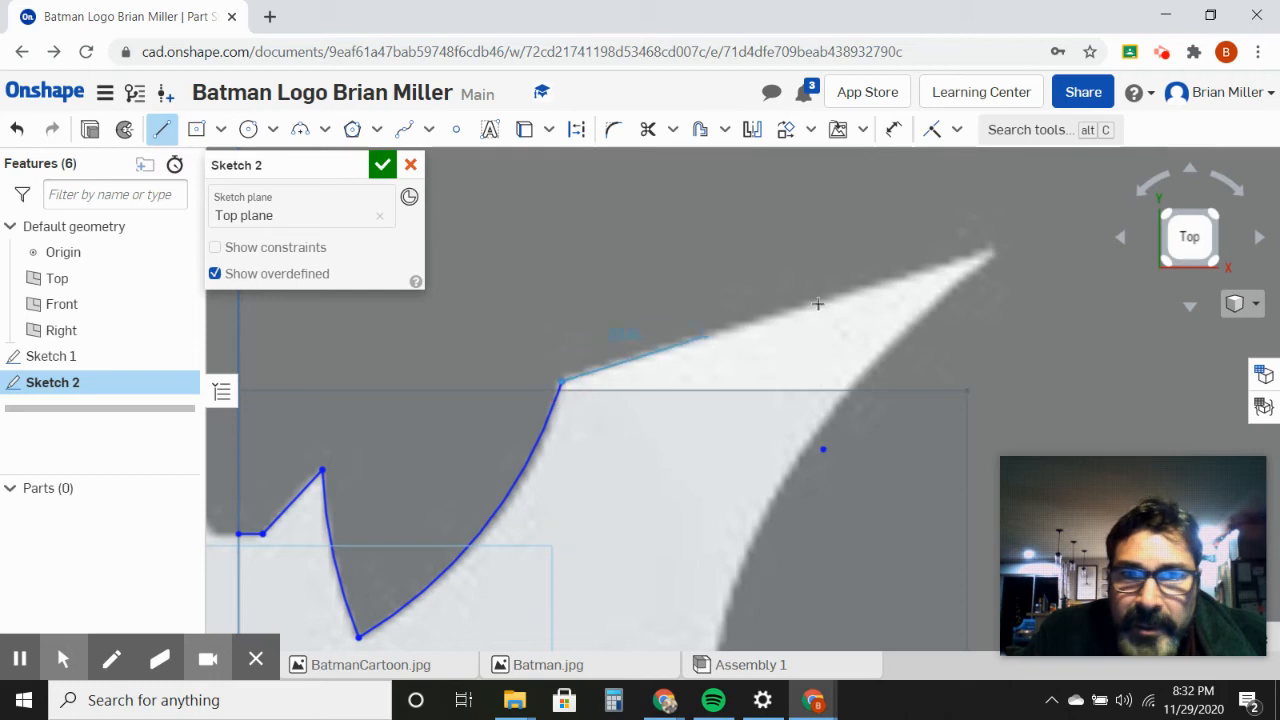
pyautogui.click(993, 253)
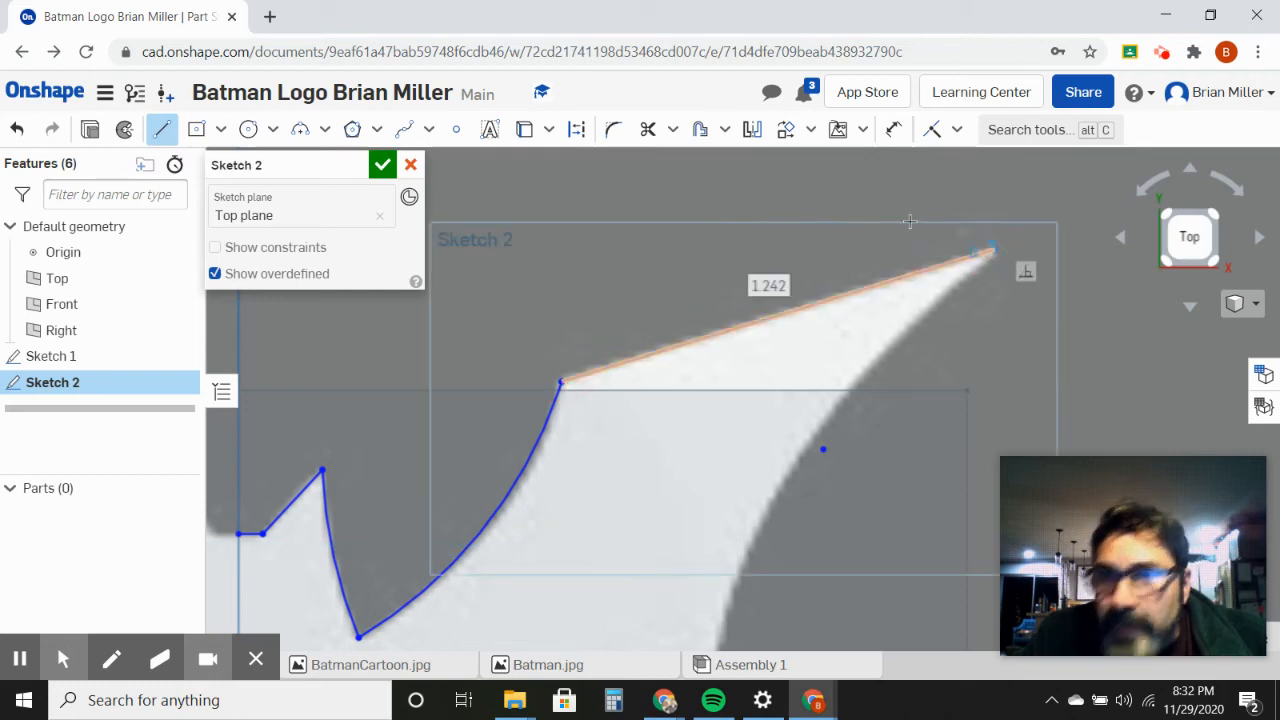
pyautogui.press('Escape')
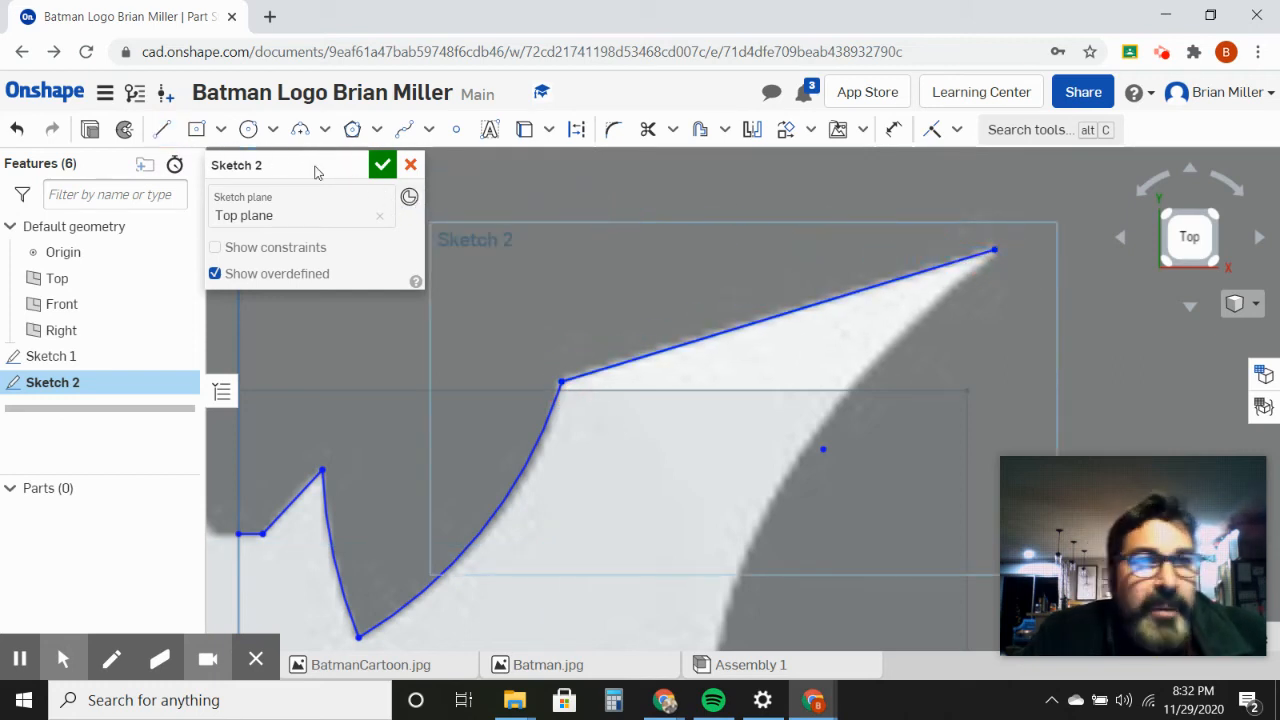
# Step: Trace the outer edge of the right wing with a three-point arc from the wingtip down to the wing's lower corner
pyautogui.click(299, 131)
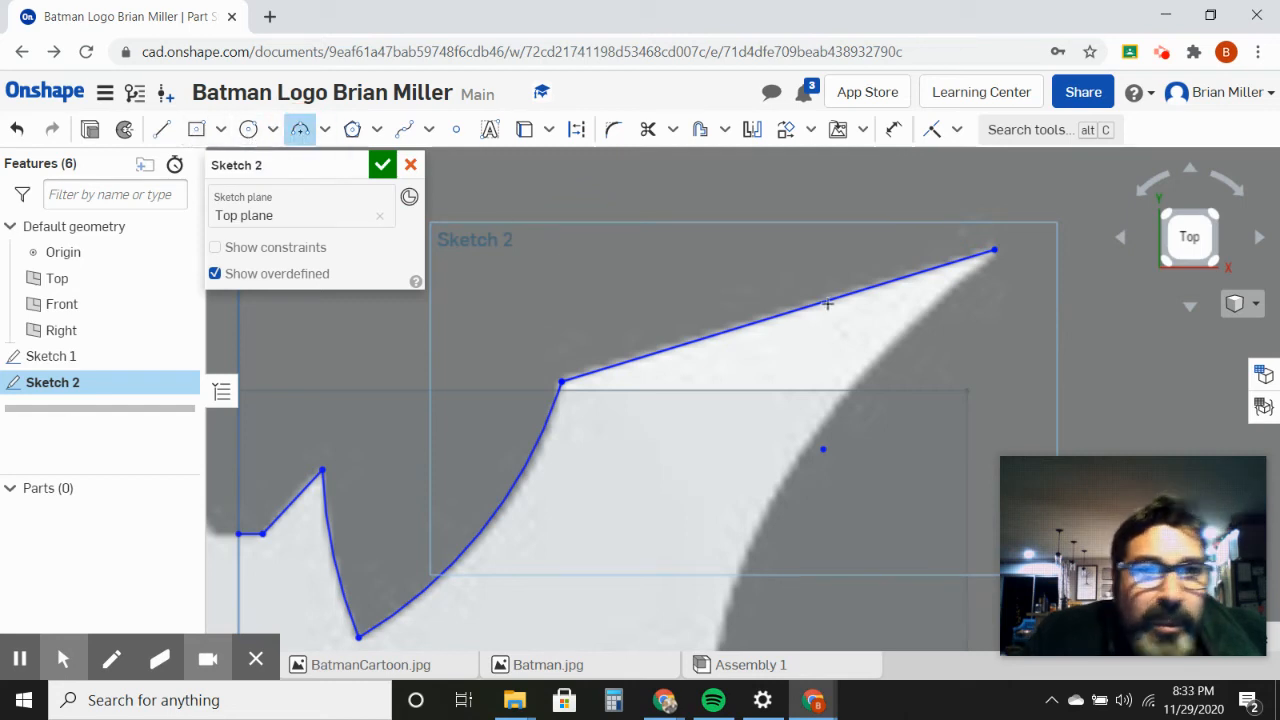
pyautogui.moveTo(896, 481)
pyautogui.mouseDown(button='middle')
pyautogui.moveTo(840, 297)
pyautogui.moveTo(798, 391)
pyautogui.mouseUp(button='middle')
pyautogui.click(886, 193)
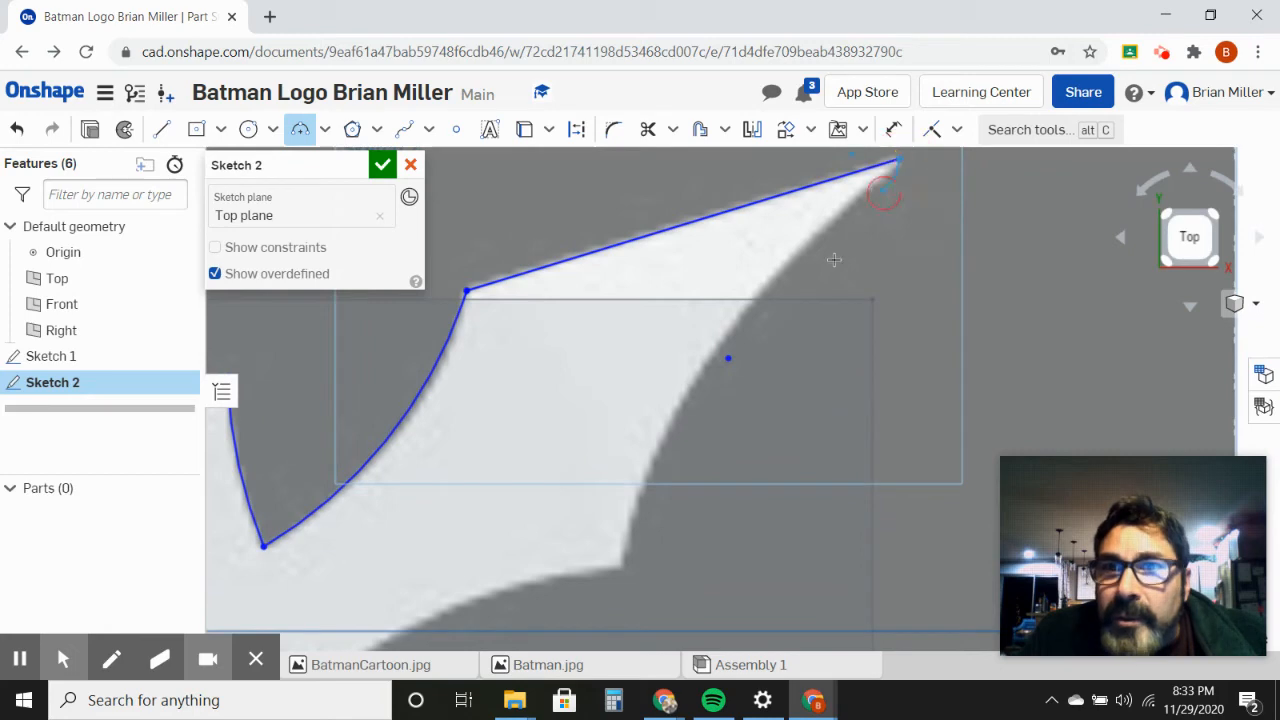
pyautogui.click(623, 566)
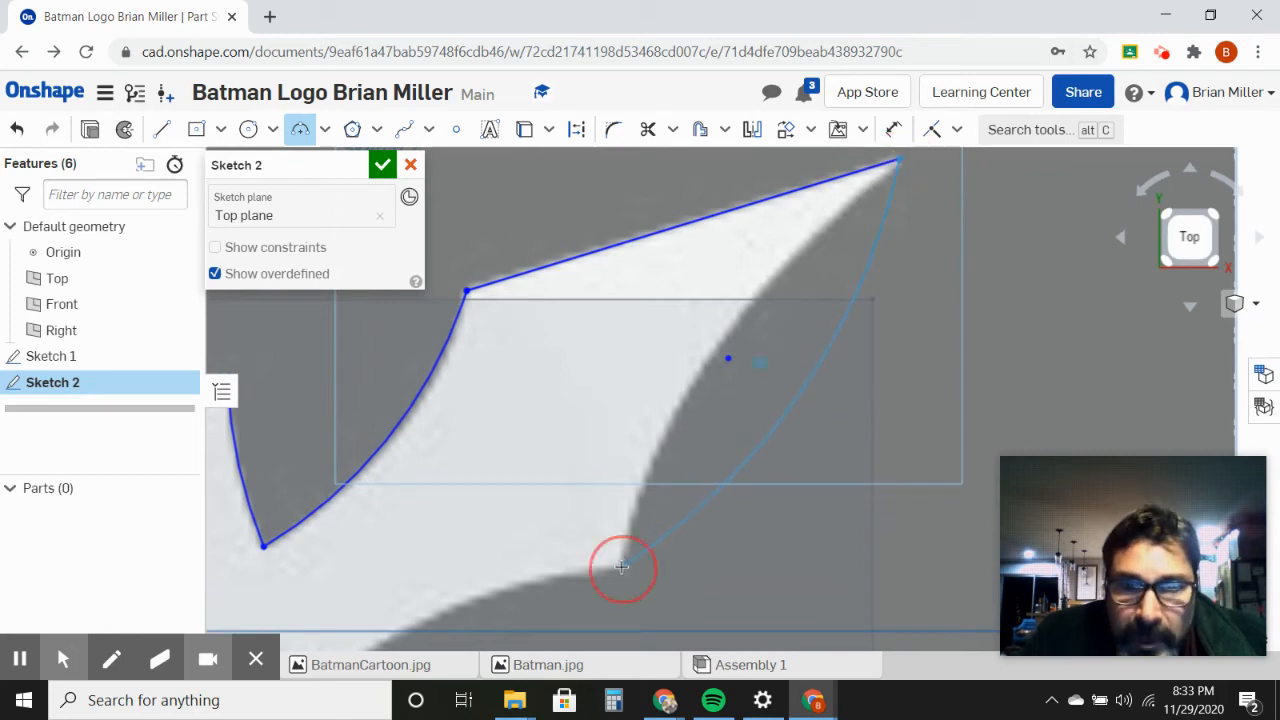
pyautogui.click(669, 430)
# Step: Trace the lower body edge with a three-point arc of about 1.62 in radius, from the right wing's lower corner to the tail point on the vertical axis
pyautogui.moveTo(736, 544)
pyautogui.mouseDown(button='middle')
pyautogui.moveTo(958, 263)
pyautogui.moveTo(934, 213)
pyautogui.mouseUp(button='middle')
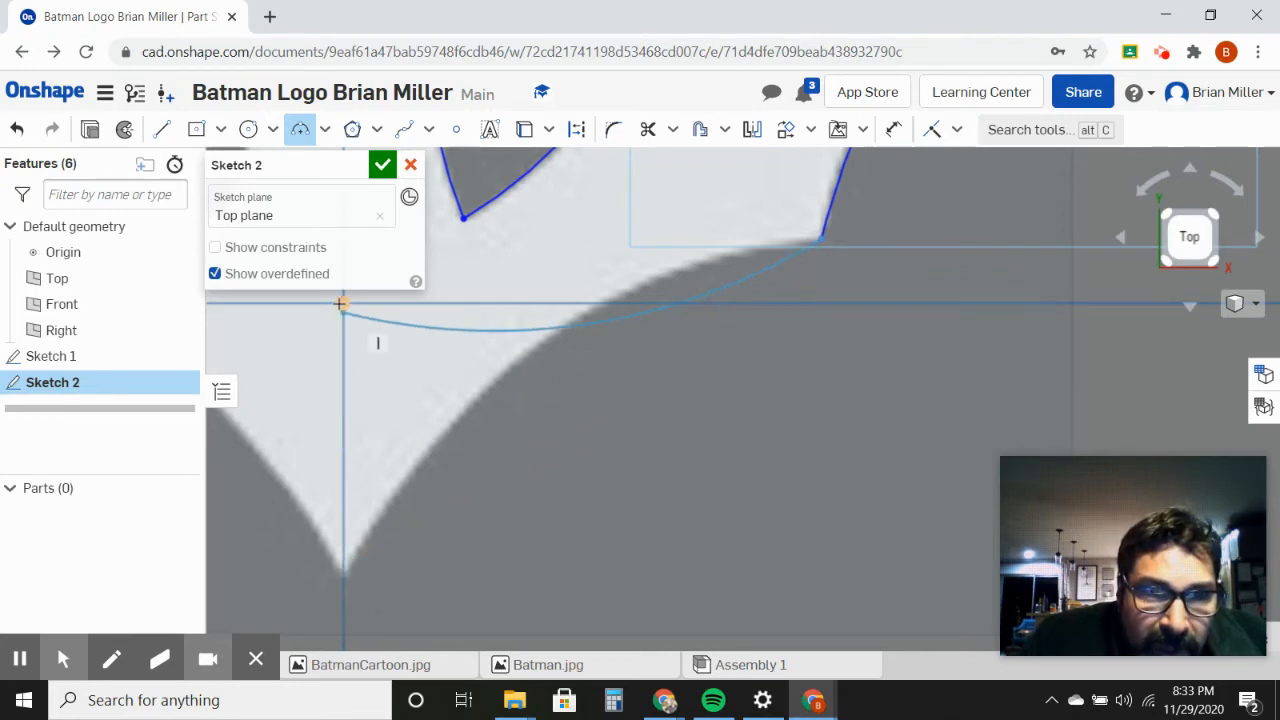
pyautogui.click(345, 578)
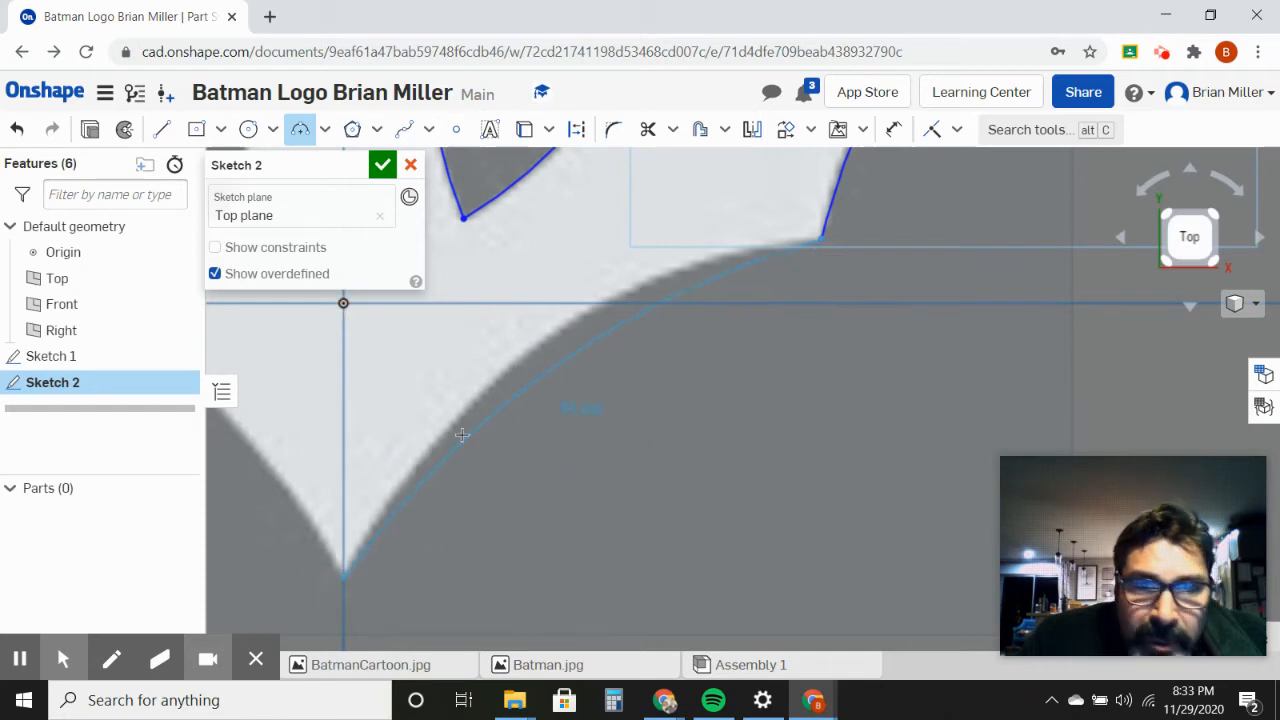
pyautogui.click(564, 327)
pyautogui.scroll(1, 644, 421)
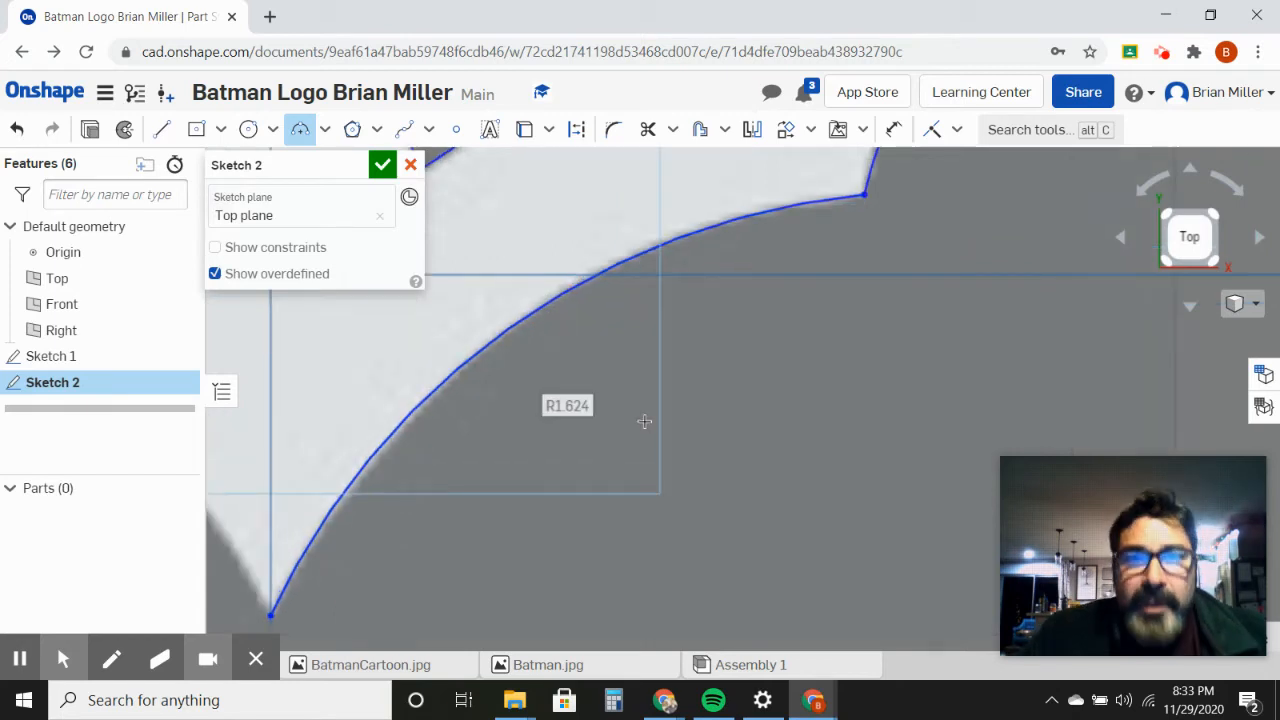
pyautogui.scroll(-4, 645, 422)
pyautogui.scroll(-2, 645, 421)
pyautogui.scroll(-2, 642, 420)
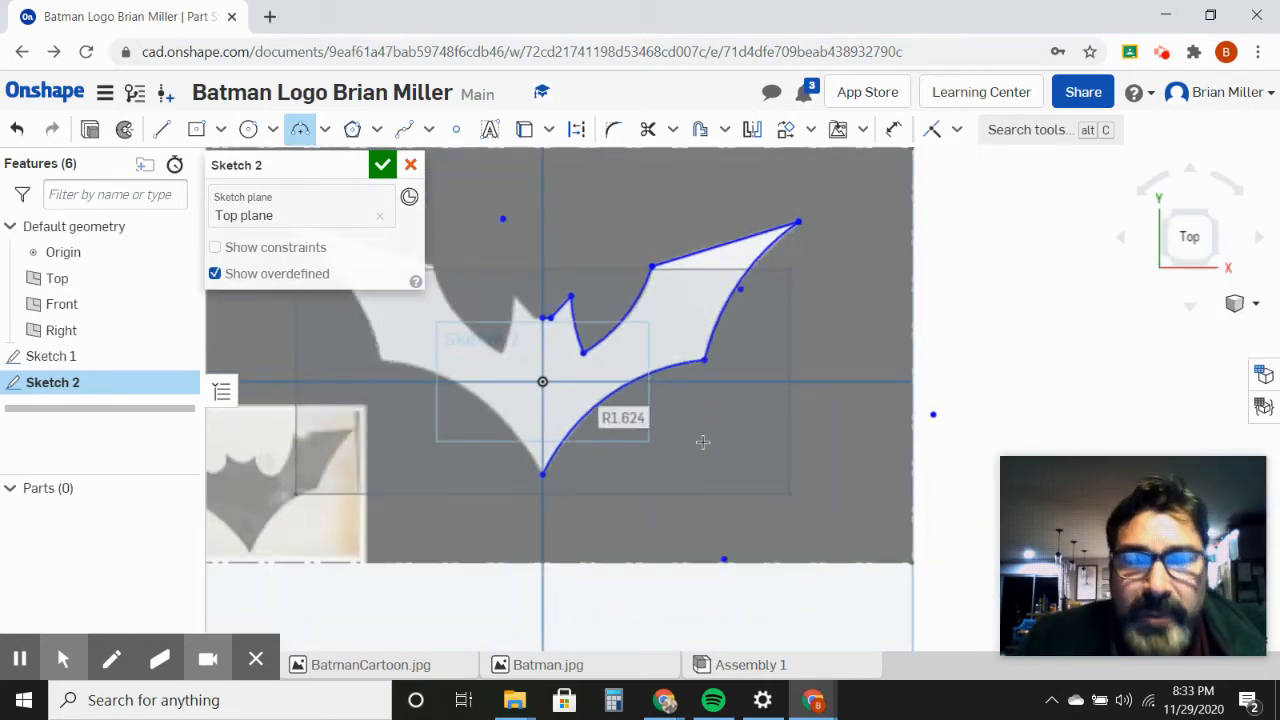
pyautogui.moveTo(699, 474); pyautogui.dragTo(834, 460, button='middle')
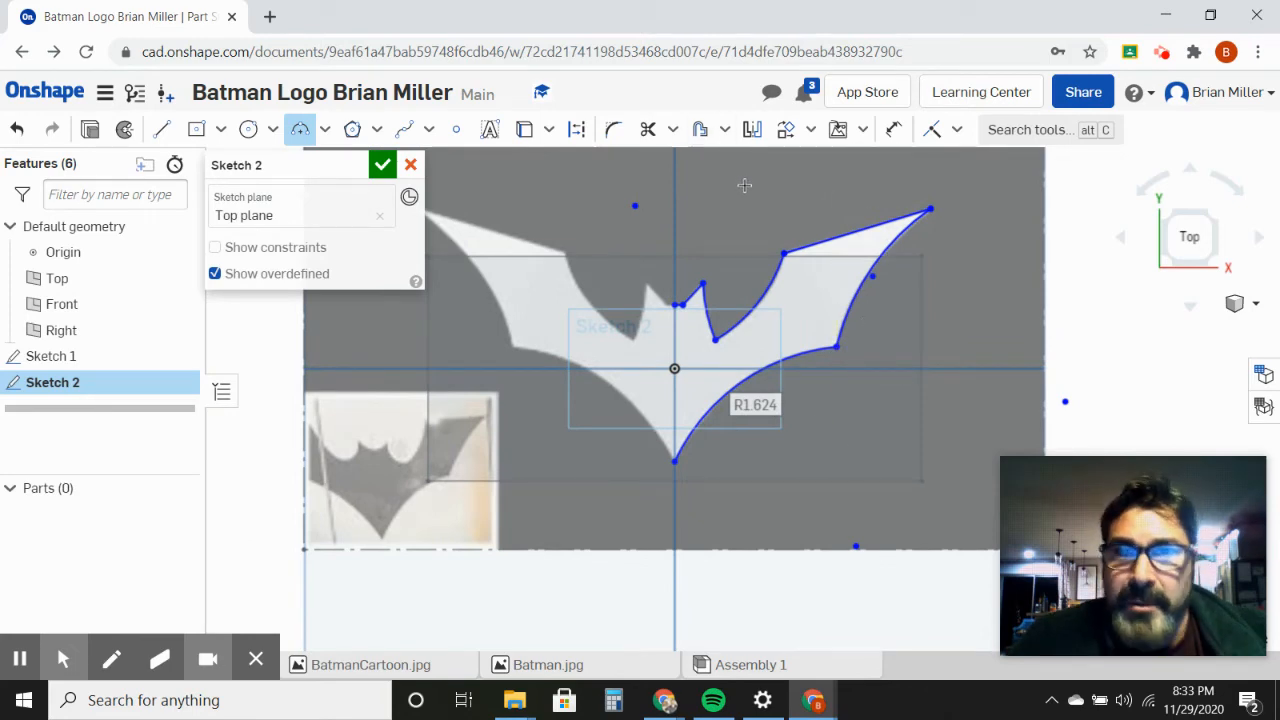
pyautogui.click(752, 132)
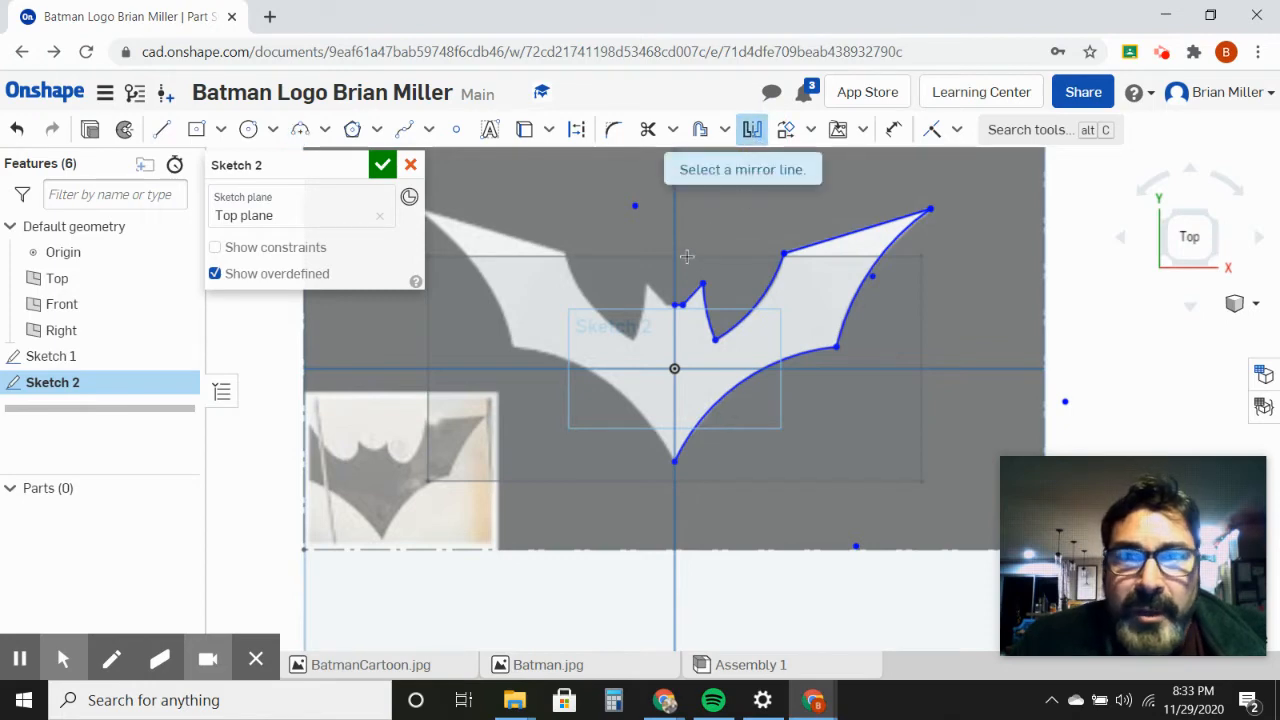
pyautogui.press('Escape')
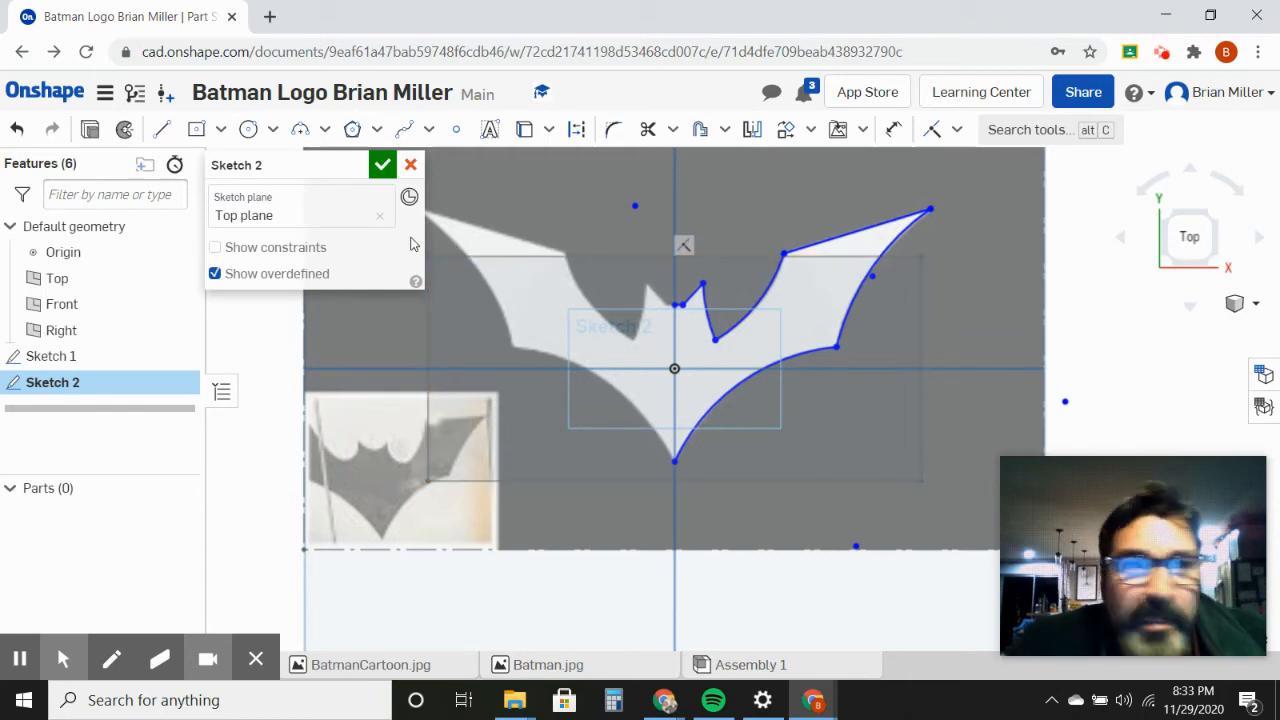
# Step: Draw an about 0.29 in vertical line from the origin down along the bat's centre axis
pyautogui.click(162, 129)
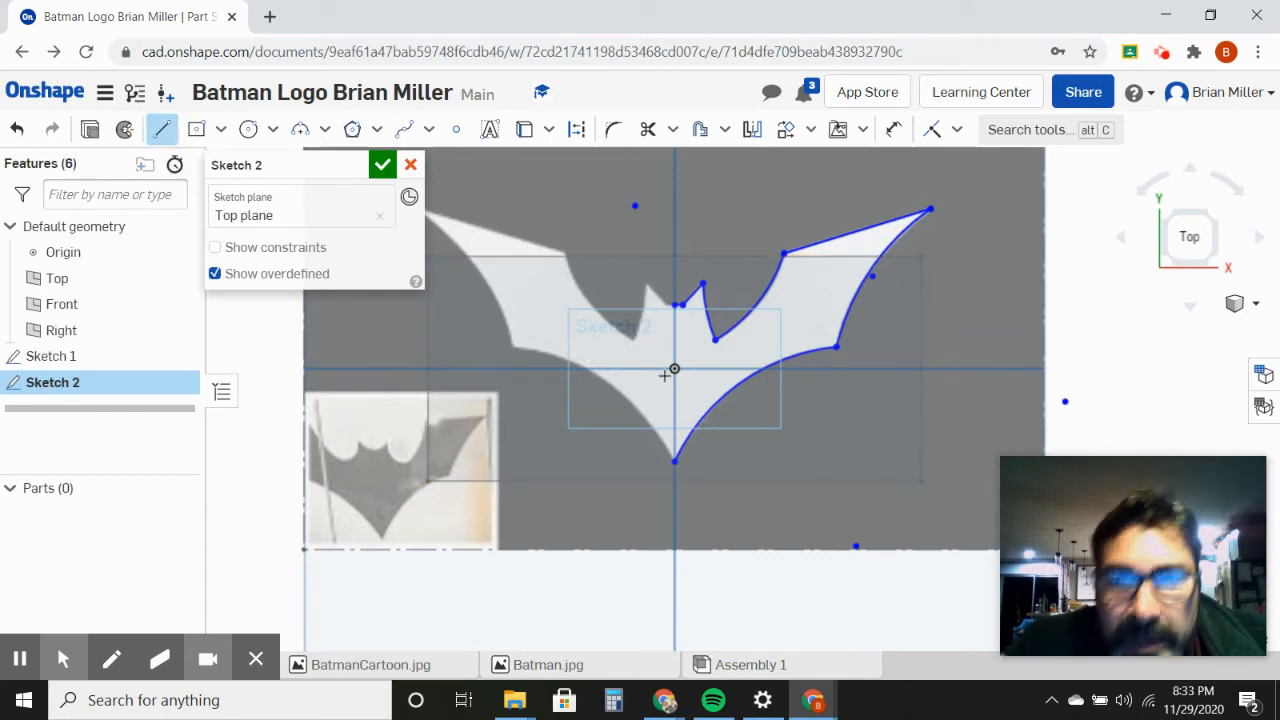
pyautogui.scroll(6, 671, 368)
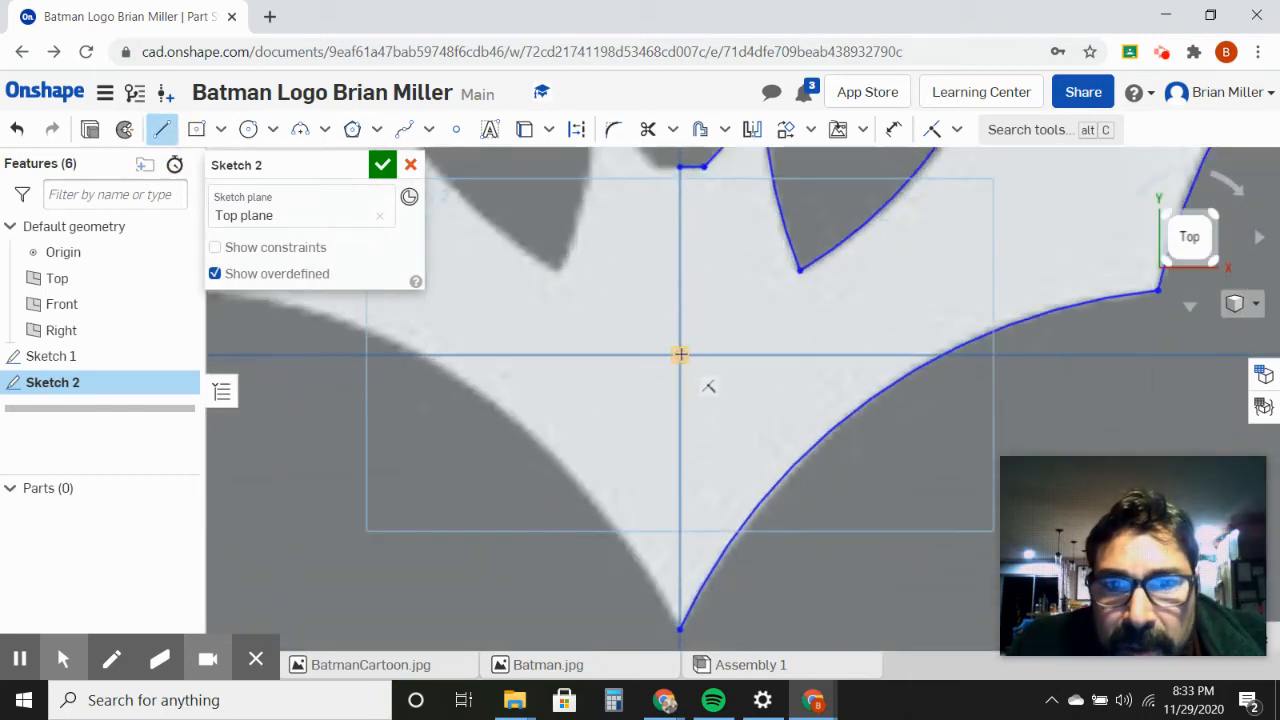
pyautogui.click(680, 355)
pyautogui.click(680, 459)
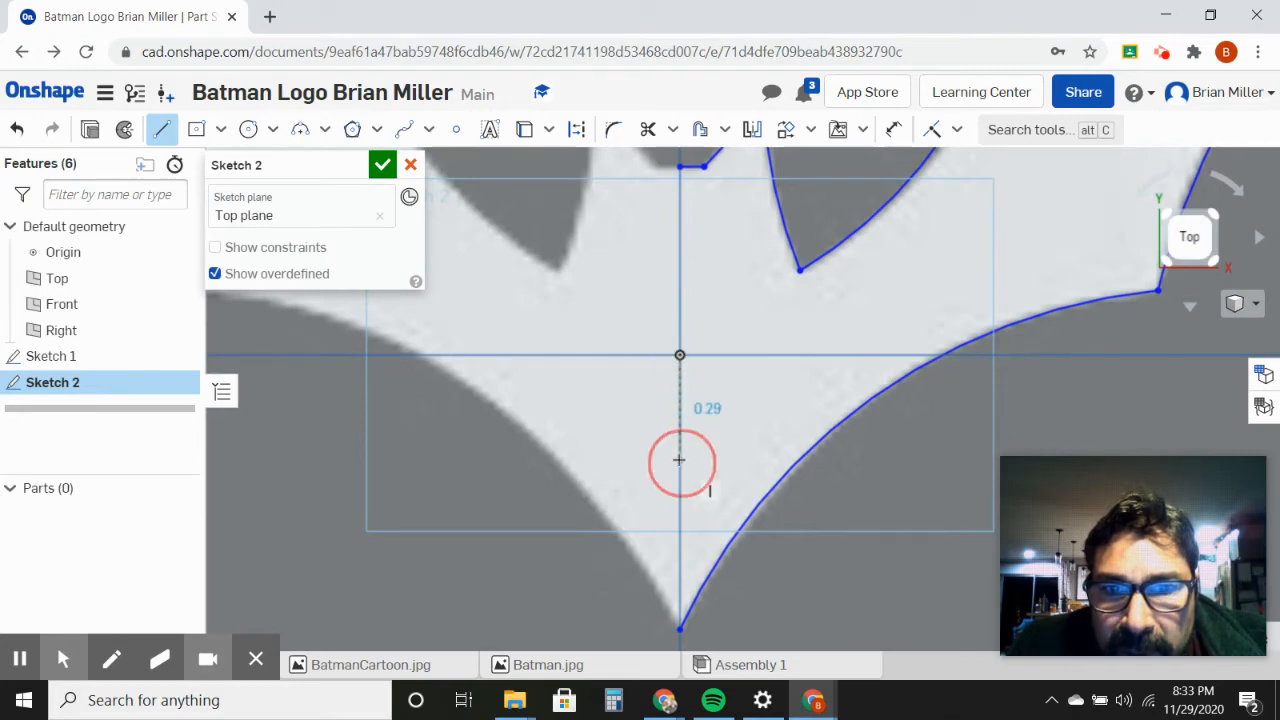
pyautogui.press('Escape')
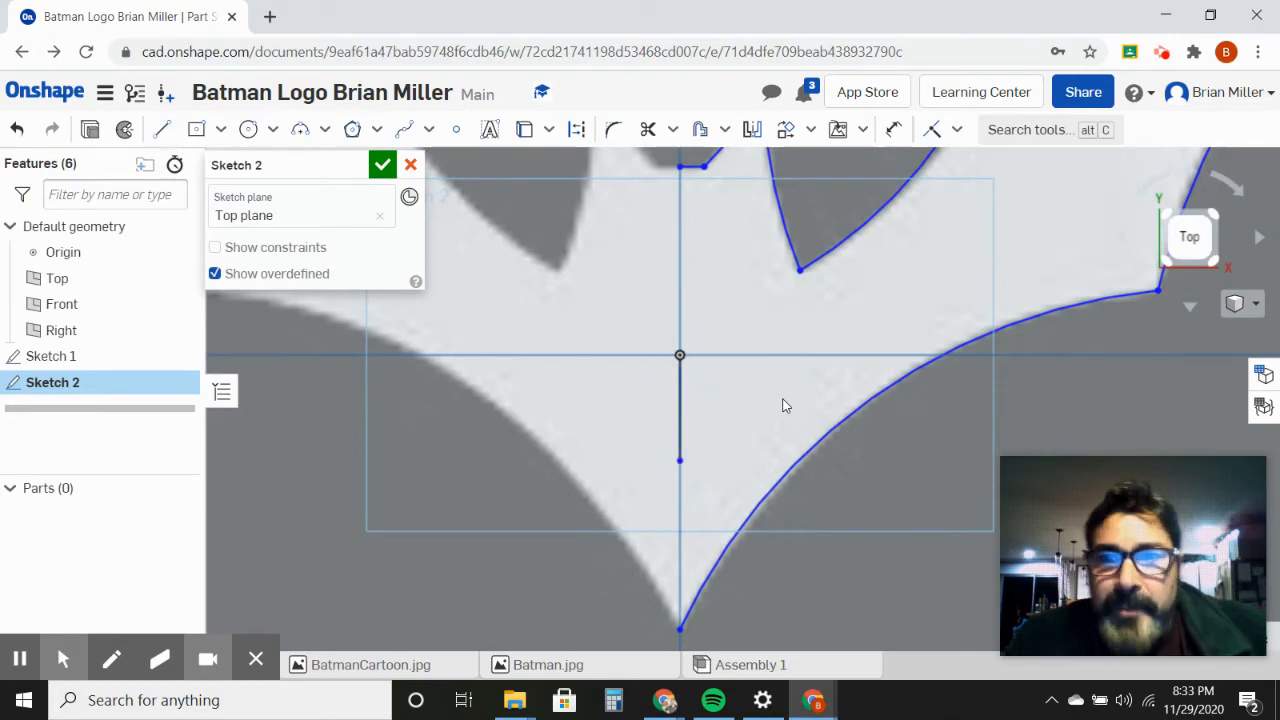
# Step: Mirror the half head-top line, the ear's inner line and its outer arc about the short vertical line at the origin
pyautogui.scroll(2, 783, 406)
pyautogui.scroll(-4, 787, 405)
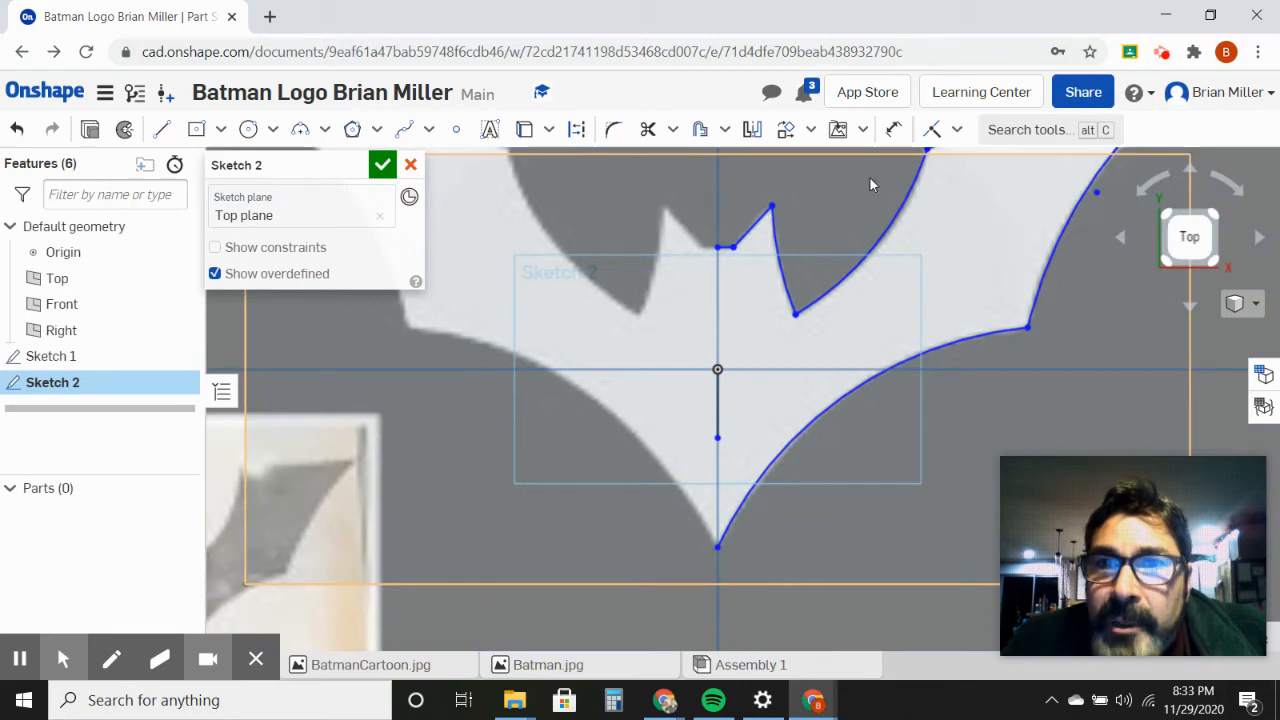
pyautogui.click(753, 130)
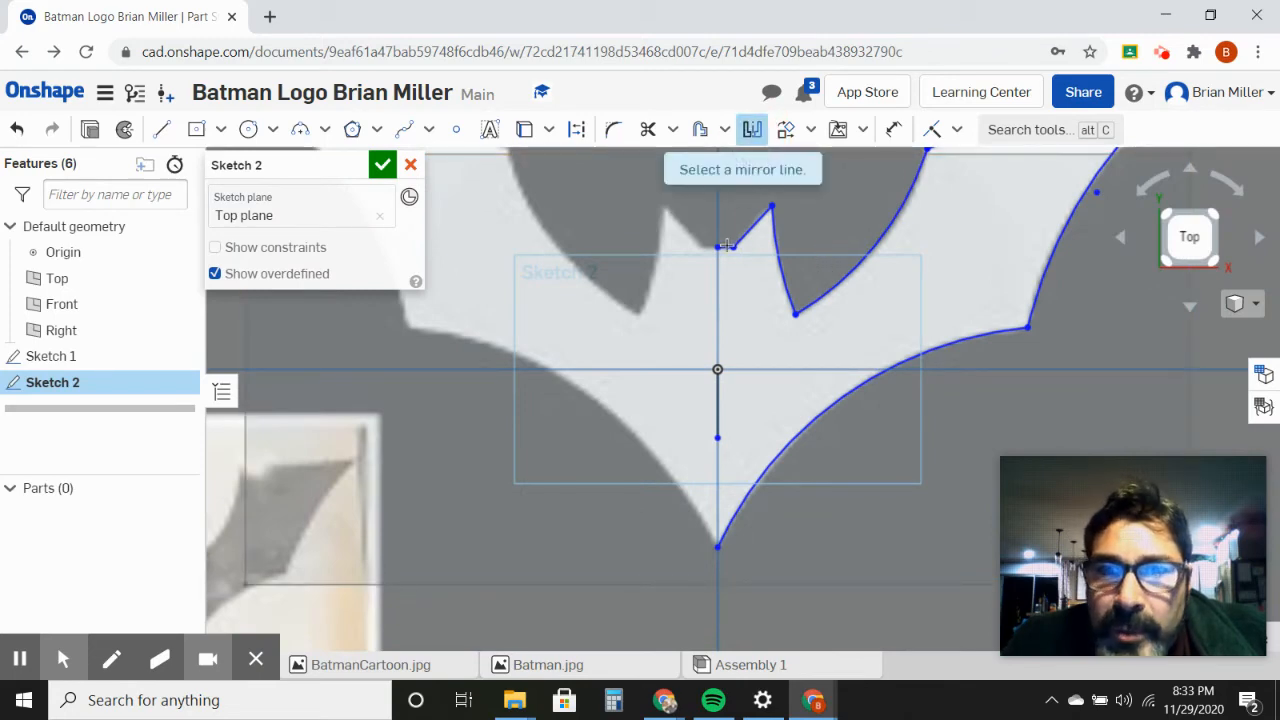
pyautogui.click(717, 397)
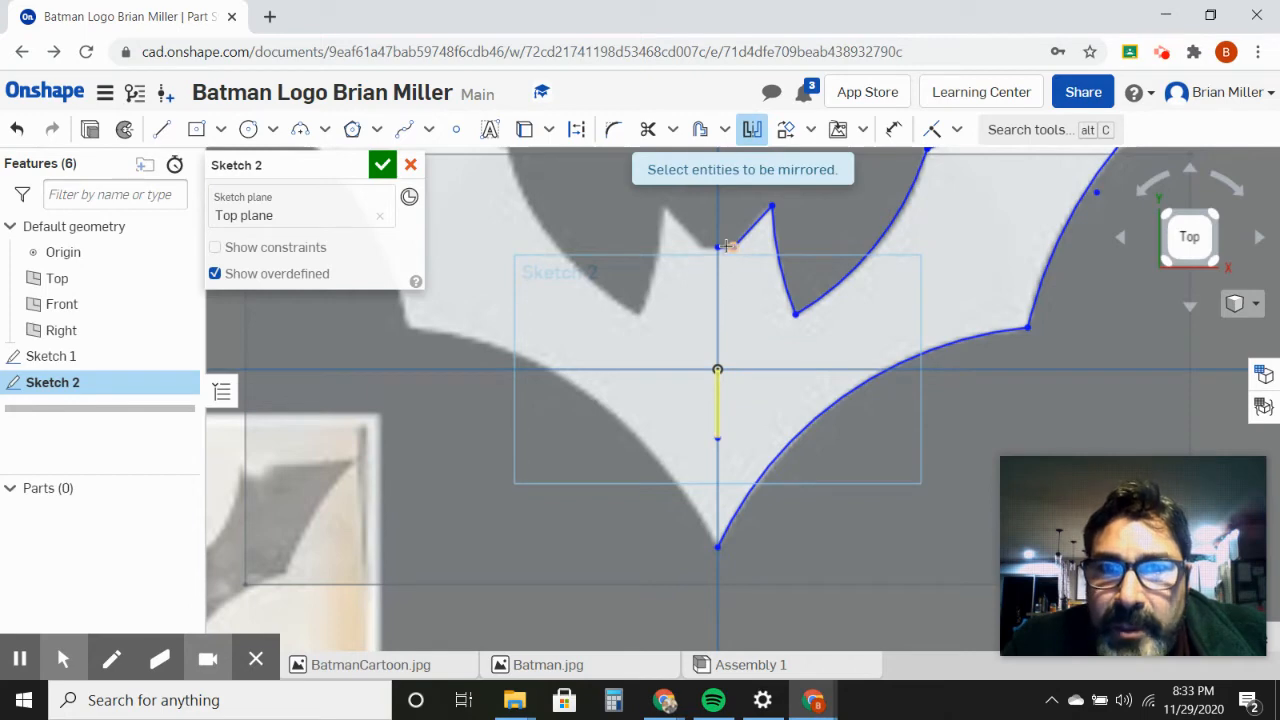
pyautogui.scroll(-1, 722, 246)
pyautogui.scroll(3, 722, 246)
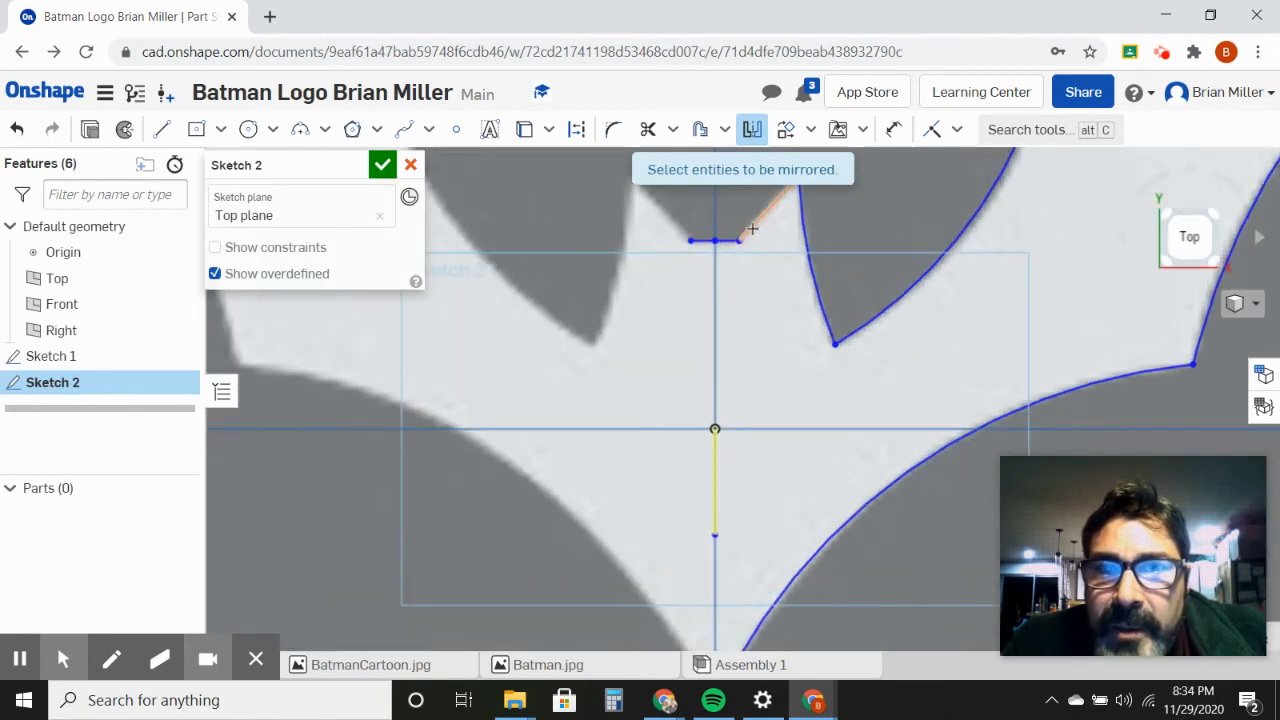
pyautogui.click(751, 229)
pyautogui.click(812, 270)
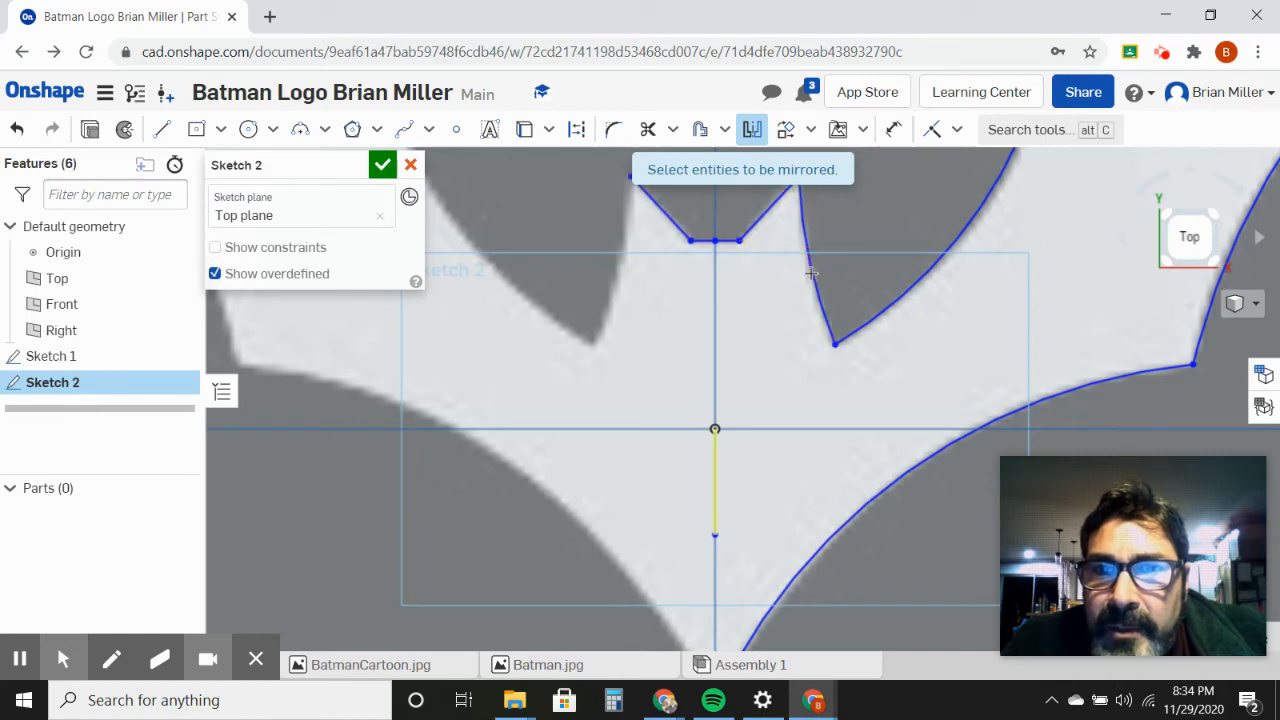
# Step: Mirror the shoulder arc, lower body arc, outer wing arc and upper wing edge about the same centre line to complete the bat outline
pyautogui.click(905, 297)
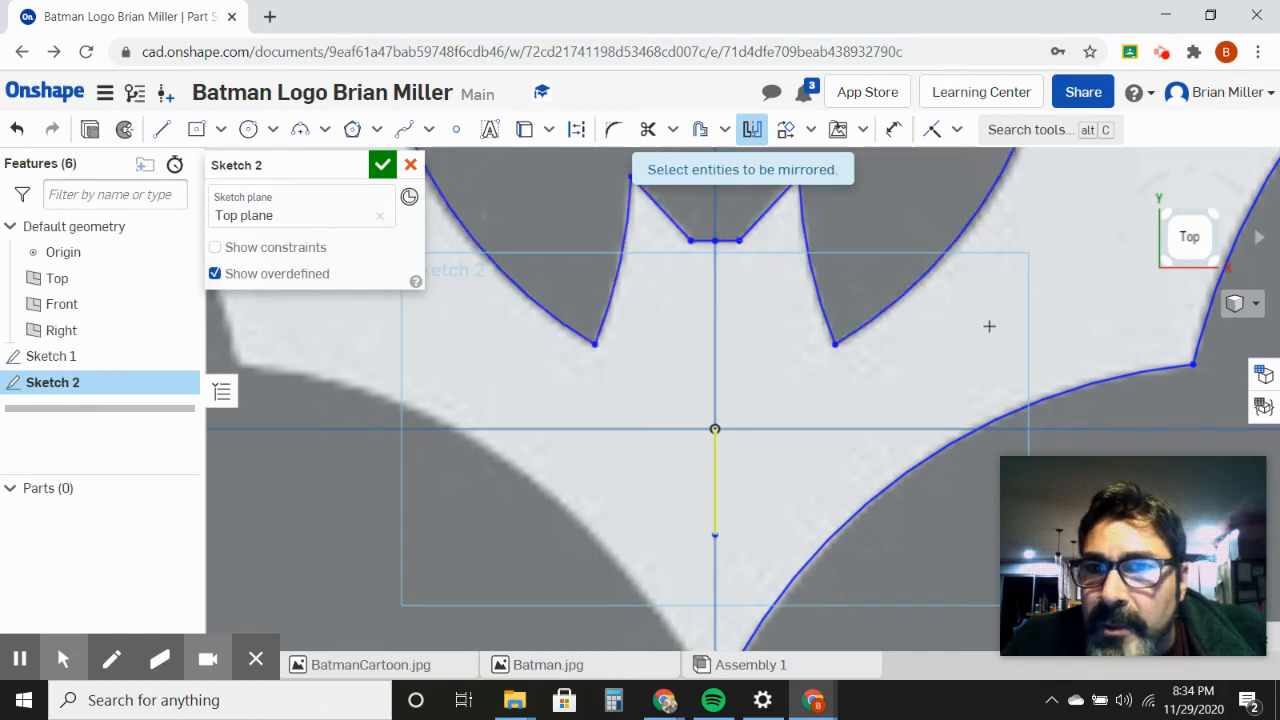
pyautogui.click(1062, 395)
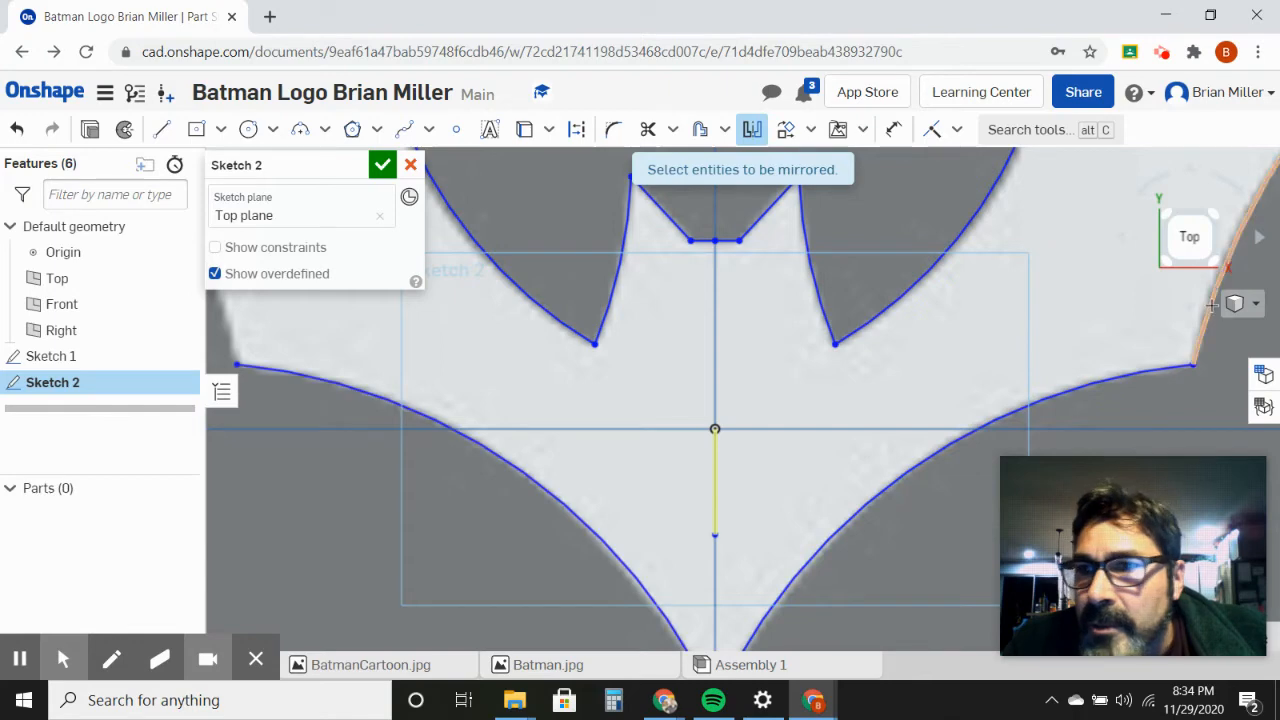
pyautogui.scroll(2, 1144, 296)
pyautogui.scroll(-6, 1120, 280)
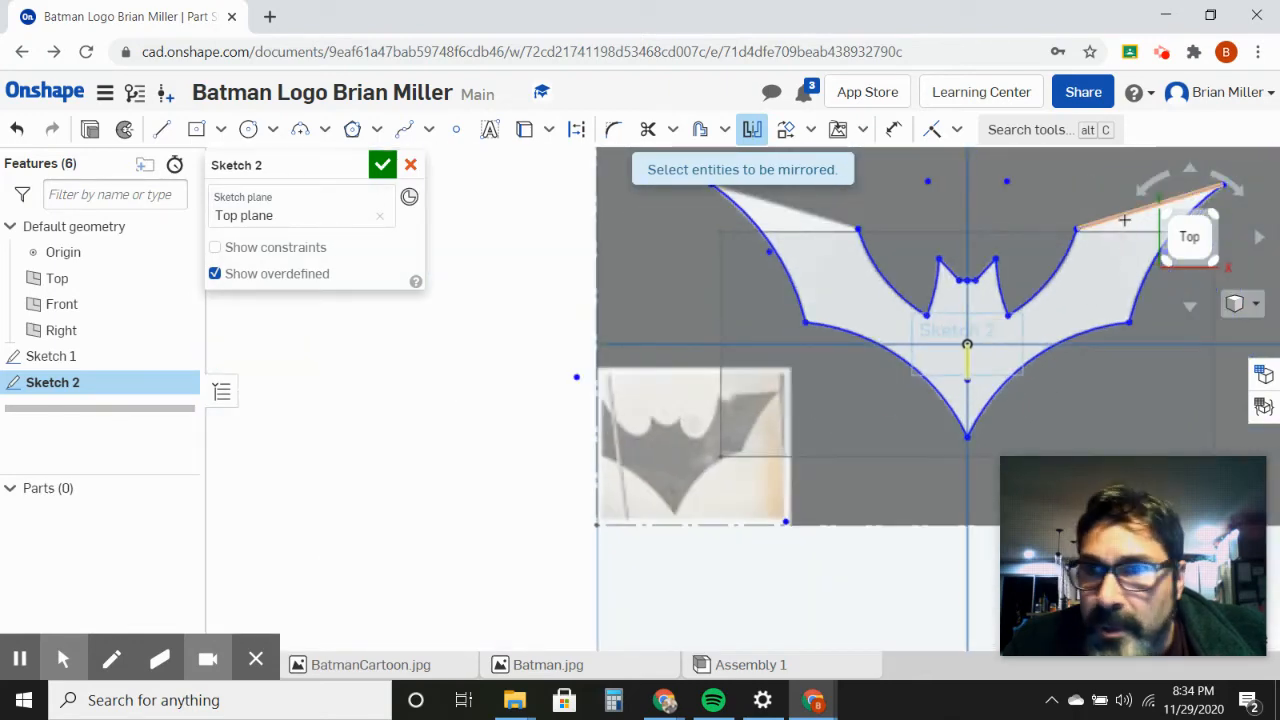
pyautogui.click(1124, 218)
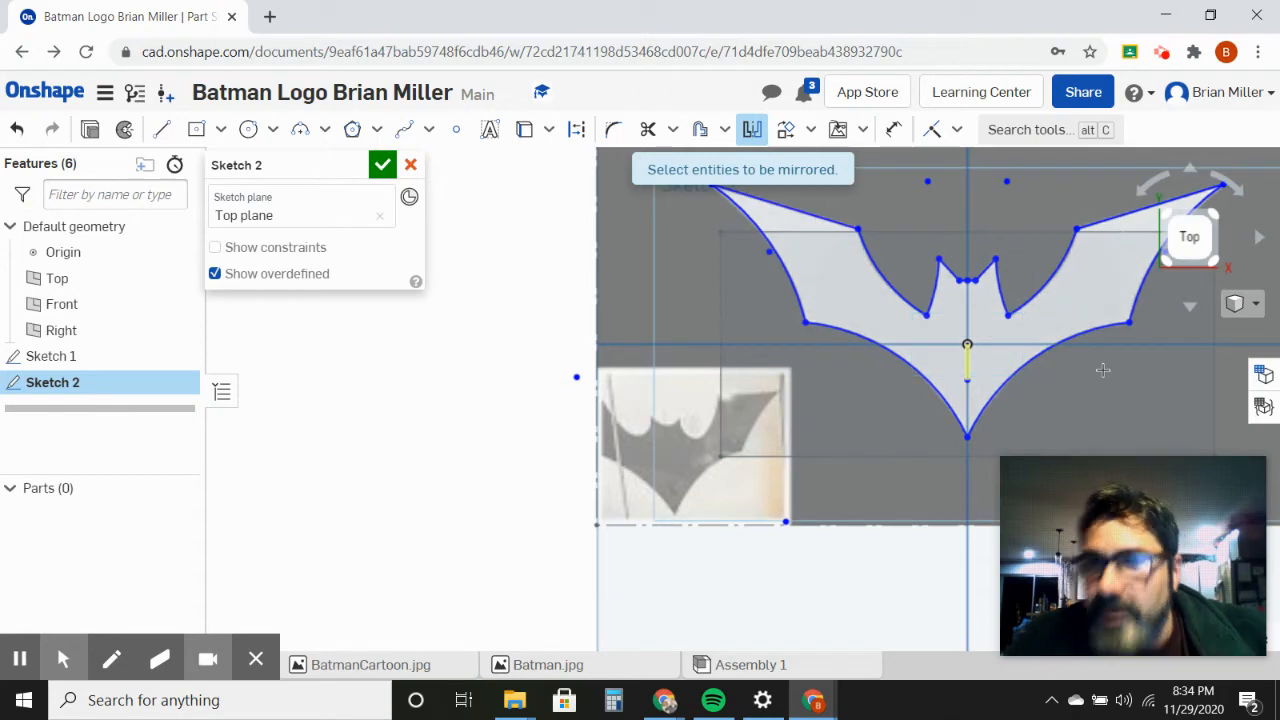
pyautogui.moveTo(1128, 384)
pyautogui.mouseDown(button='right')
pyautogui.moveTo(1071, 395)
pyautogui.moveTo(1117, 383)
pyautogui.moveTo(1082, 389)
pyautogui.mouseUp(button='right')
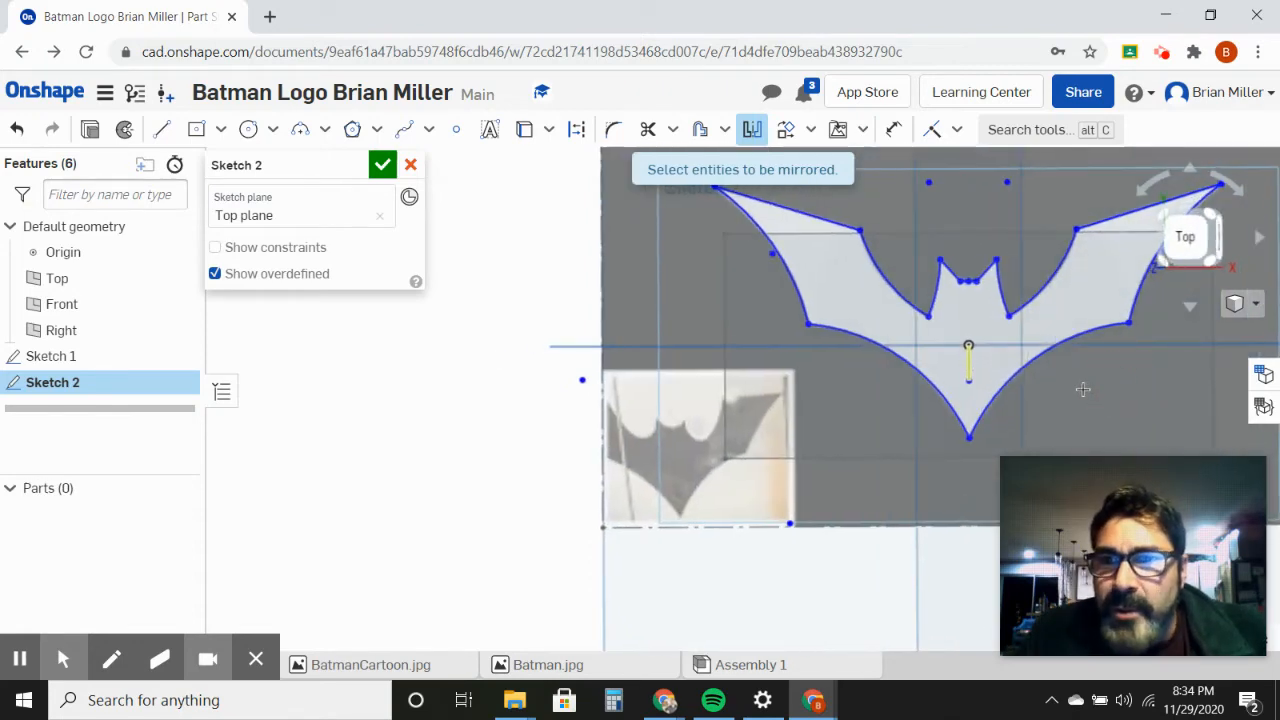
# Step: Finish the bat outline sketch and extrude its enclosed region as a new solid with a depth of .25 in
pyautogui.click(383, 168)
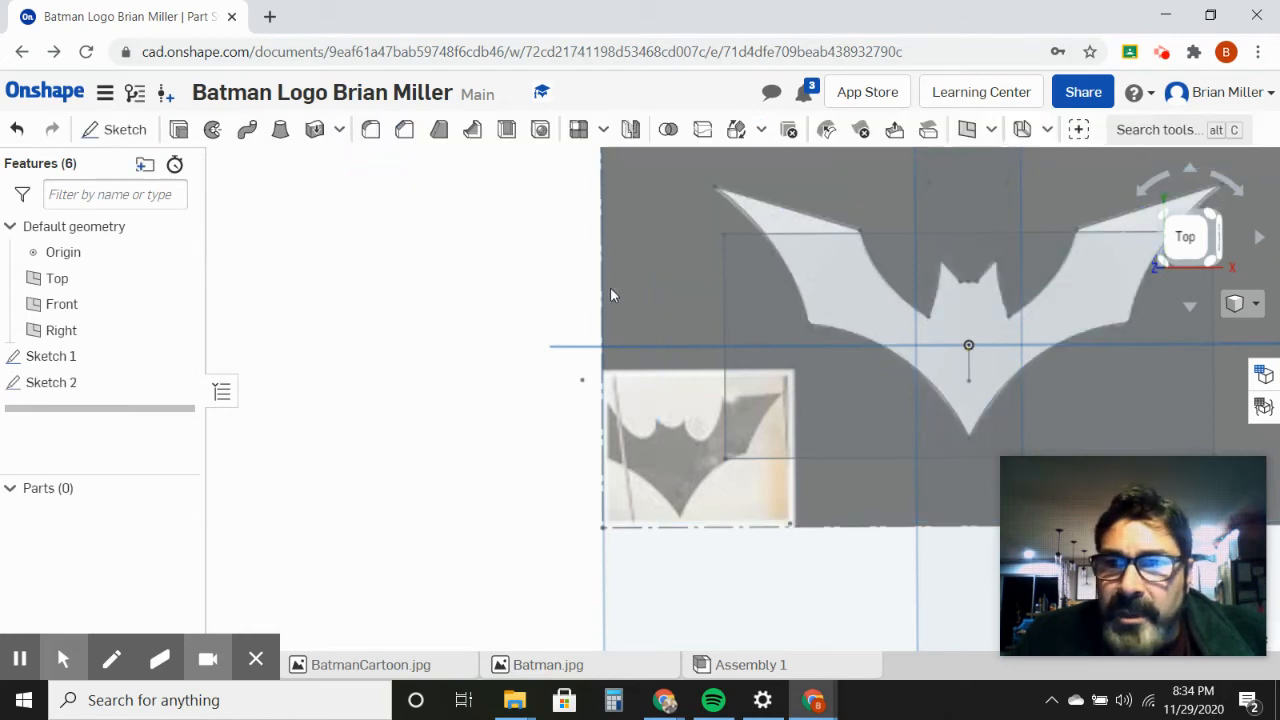
pyautogui.click(180, 132)
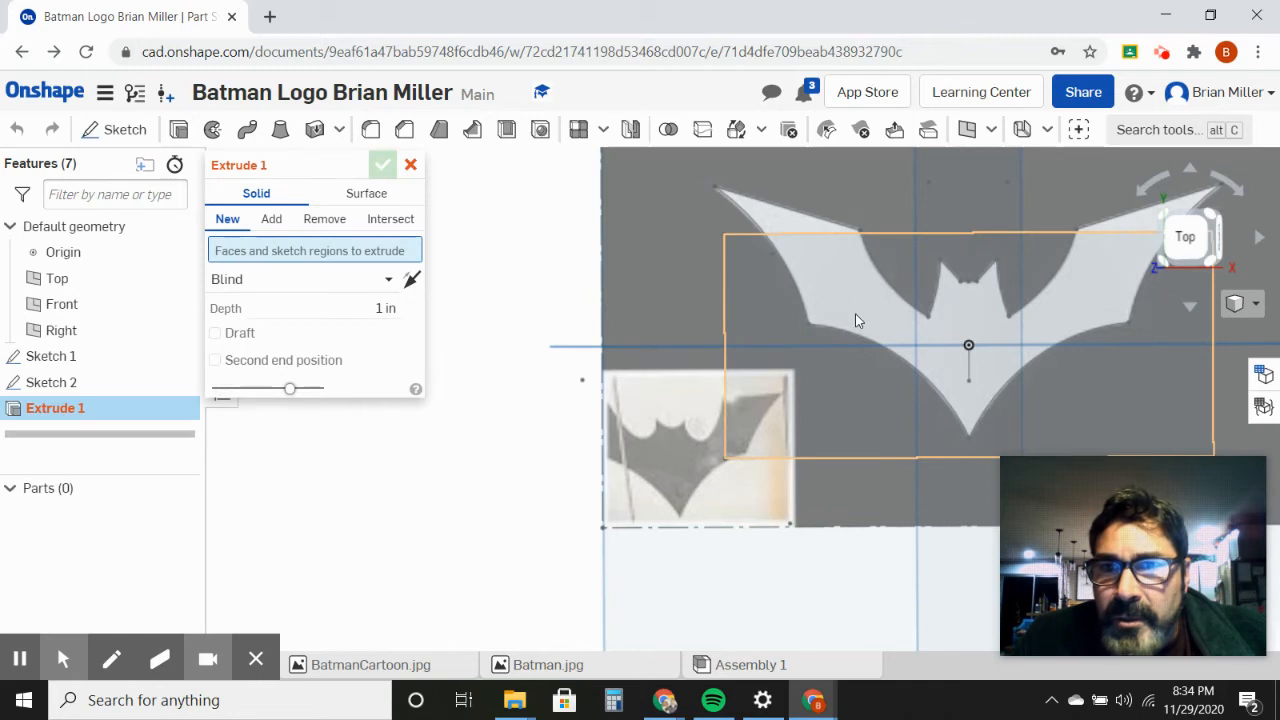
pyautogui.scroll(1, 855, 313)
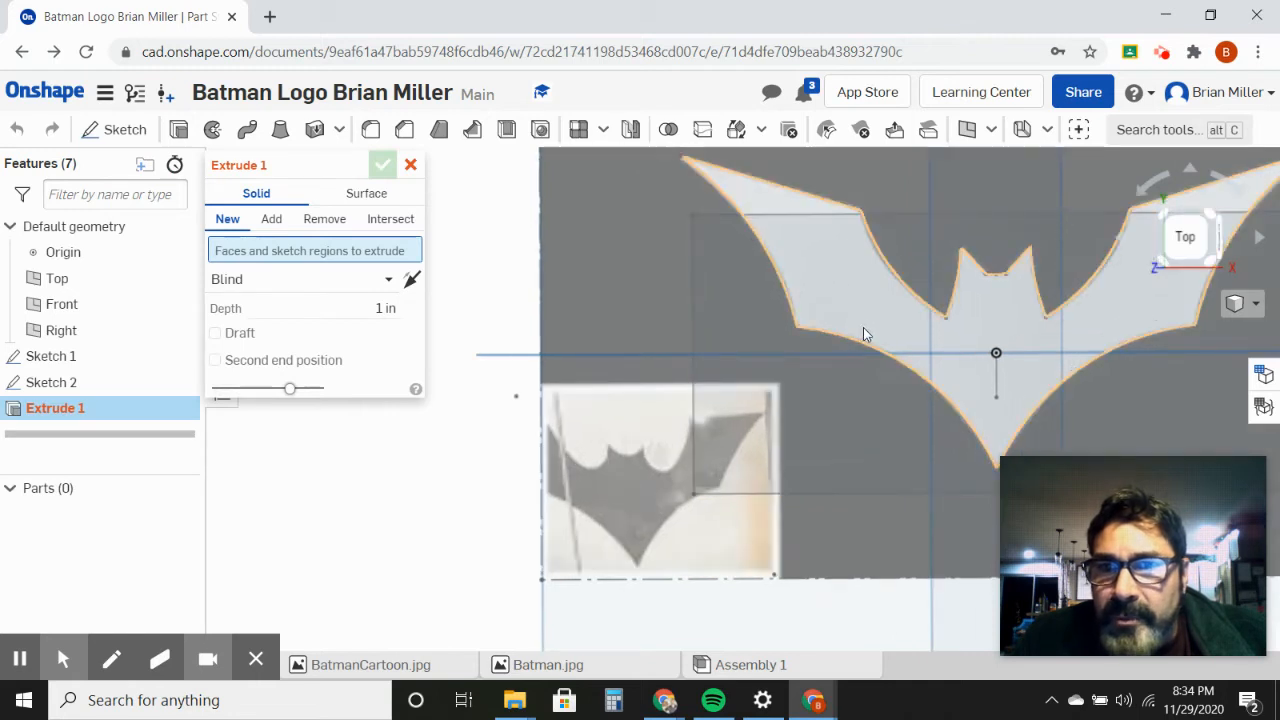
pyautogui.click(869, 337)
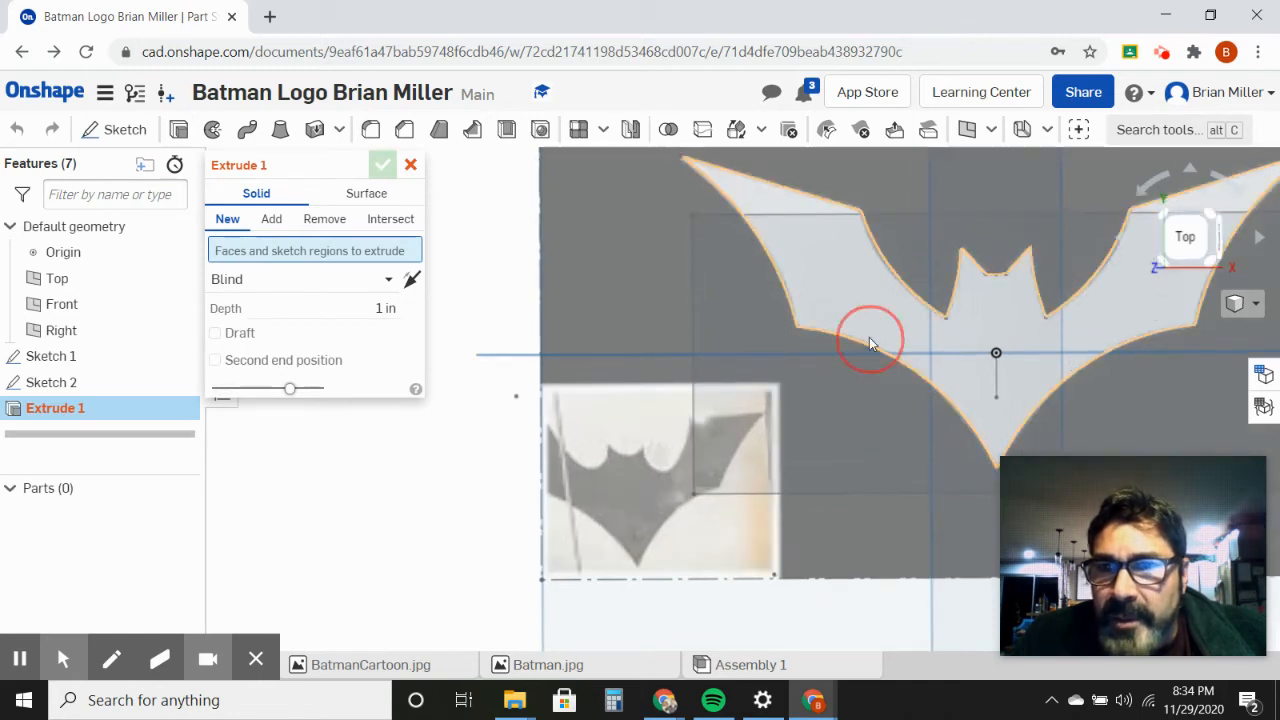
pyautogui.click(372, 326)
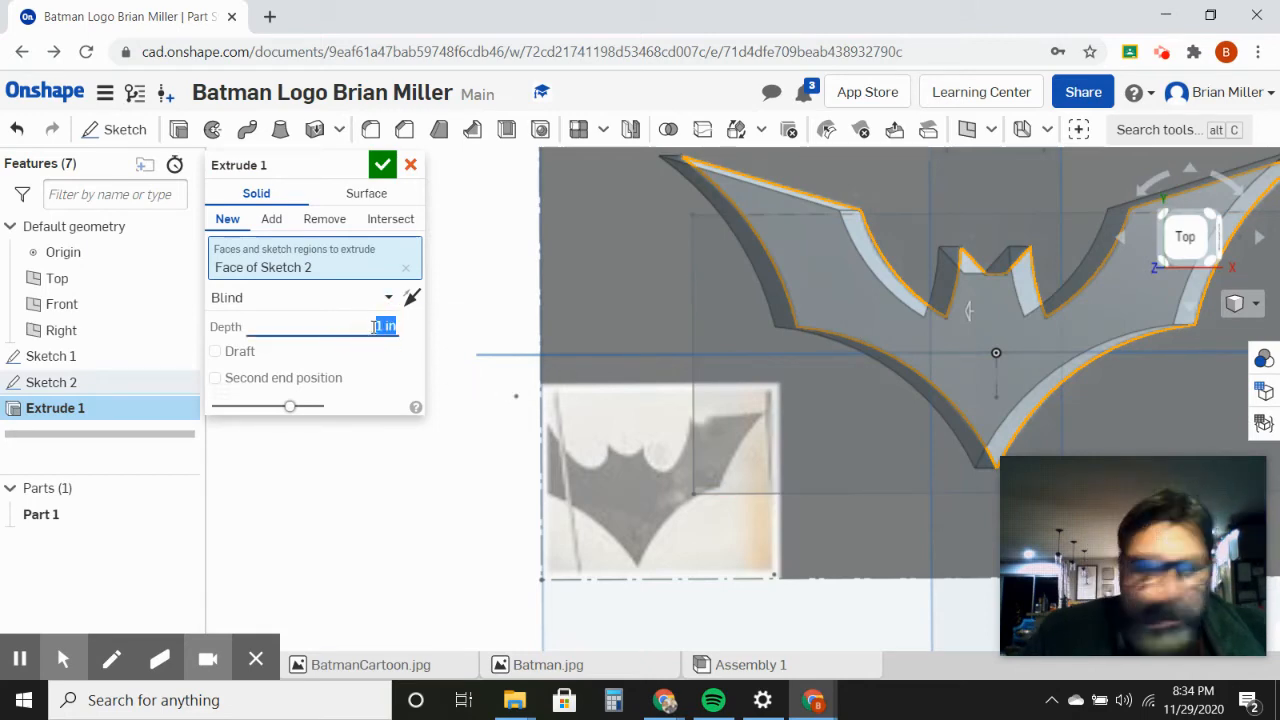
pyautogui.write('.25')
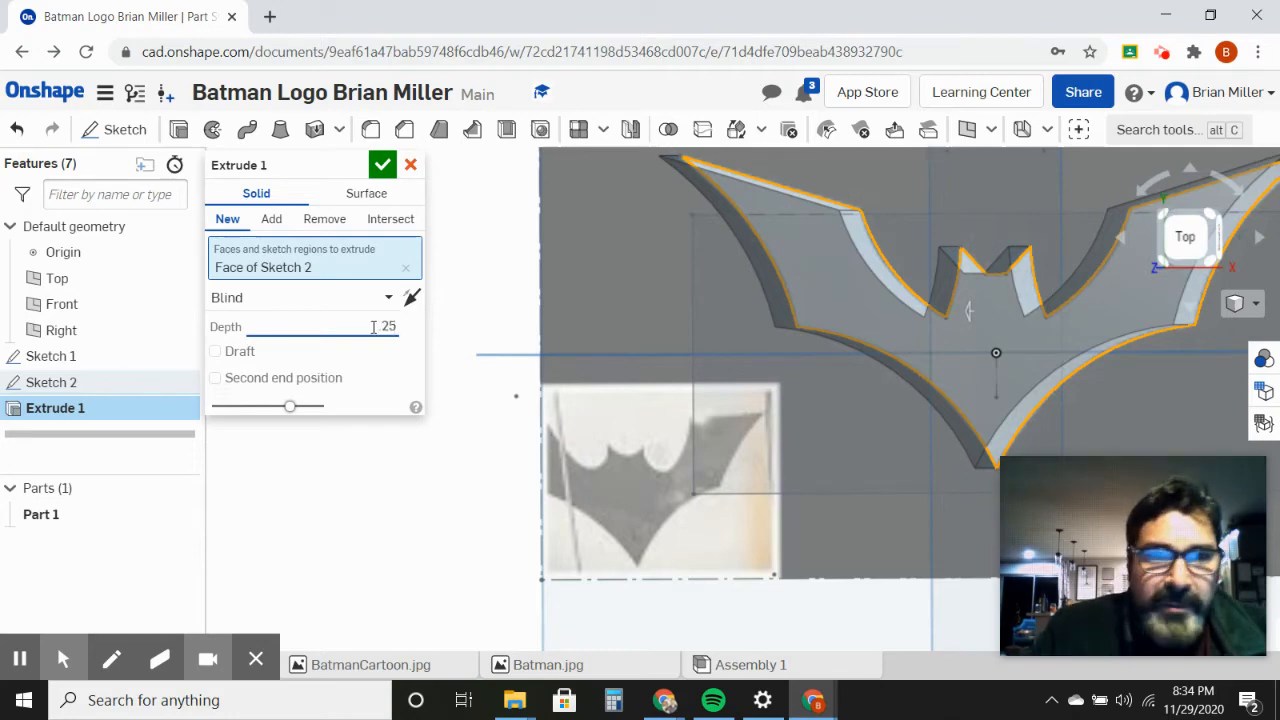
pyautogui.click(382, 165)
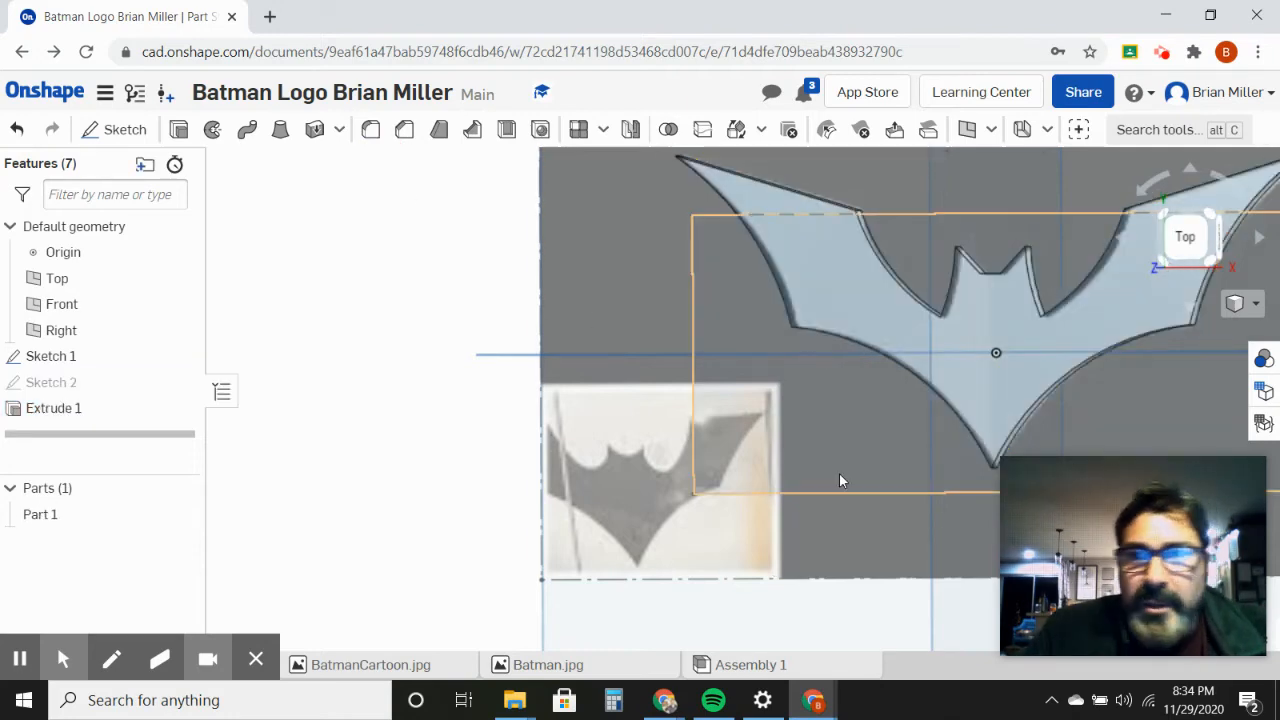
# Step: Start a new sketch on the top face of the extruded bat and view it from the top
pyautogui.moveTo(866, 470); pyautogui.dragTo(867, 416, button='right')
pyautogui.moveTo(898, 408); pyautogui.dragTo(862, 425, button='right')
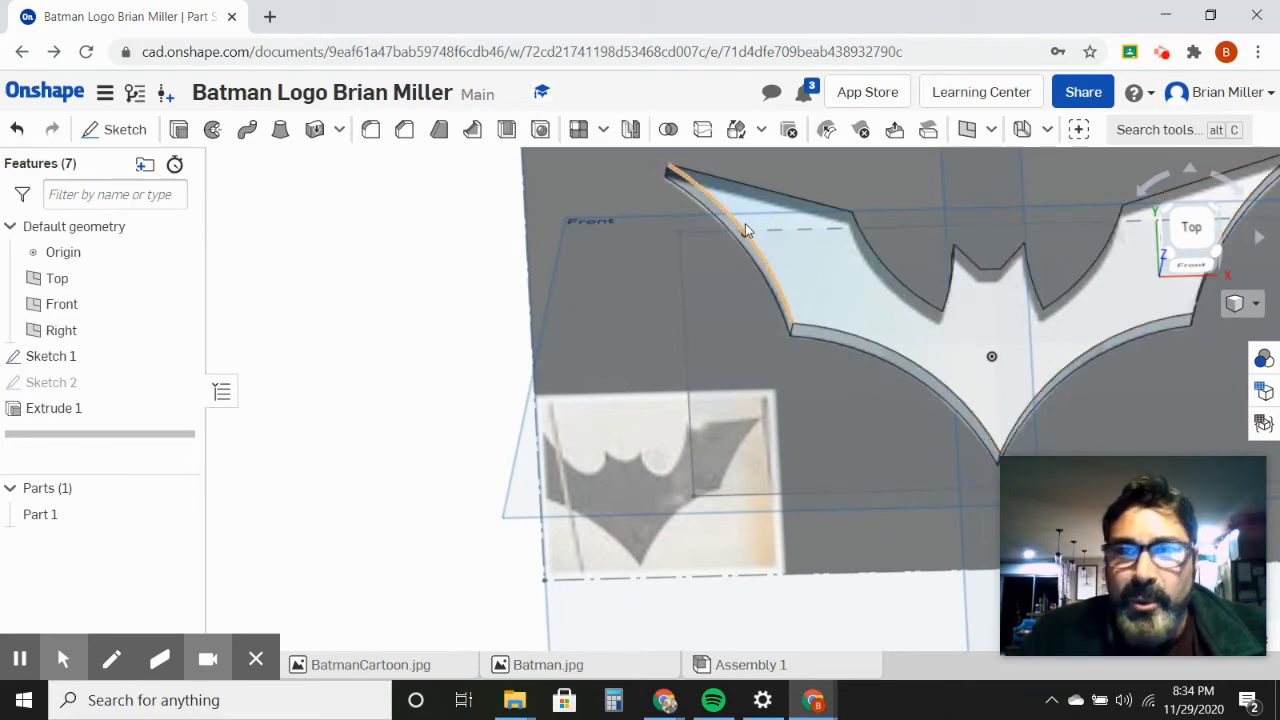
pyautogui.rightClick(814, 287)
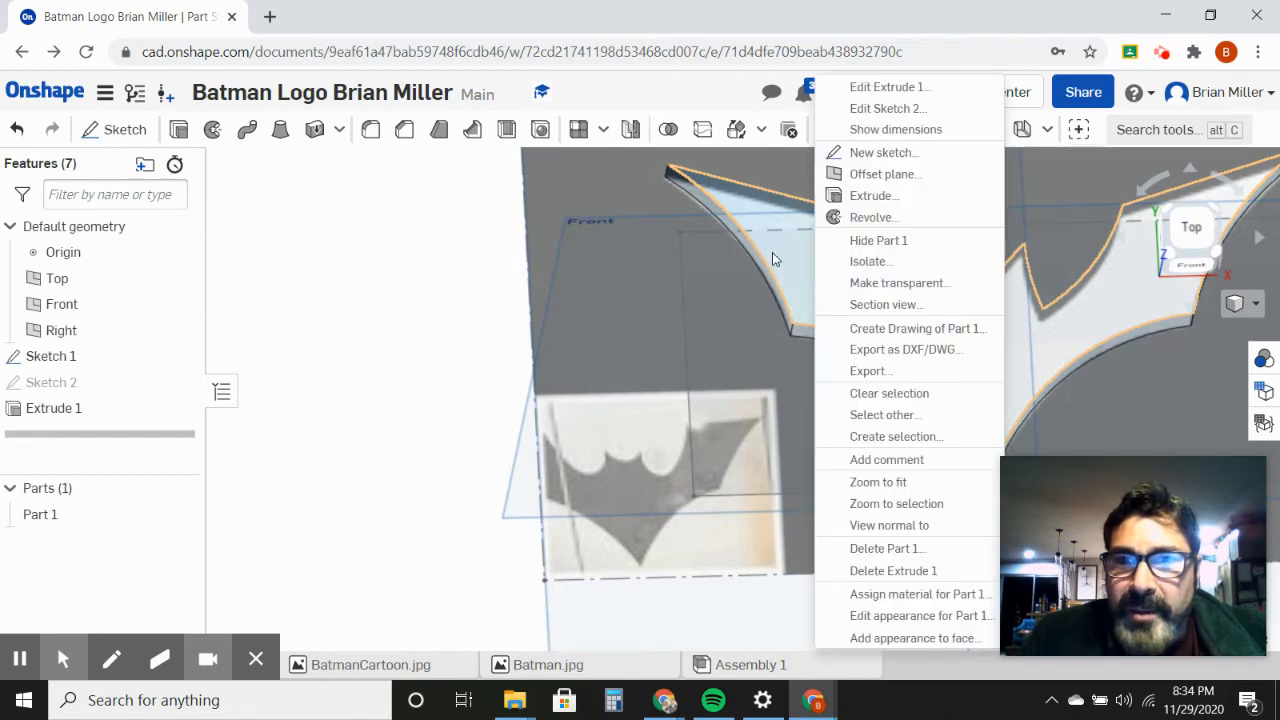
pyautogui.click(885, 153)
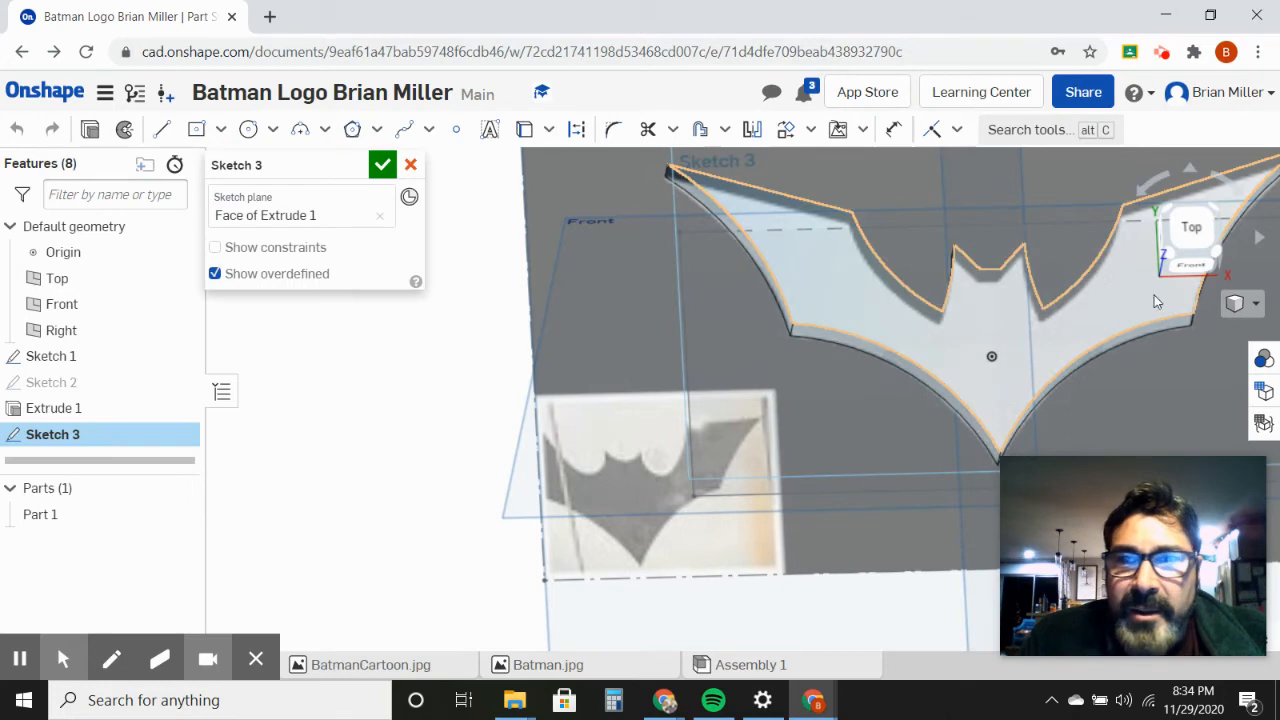
pyautogui.click(1195, 240)
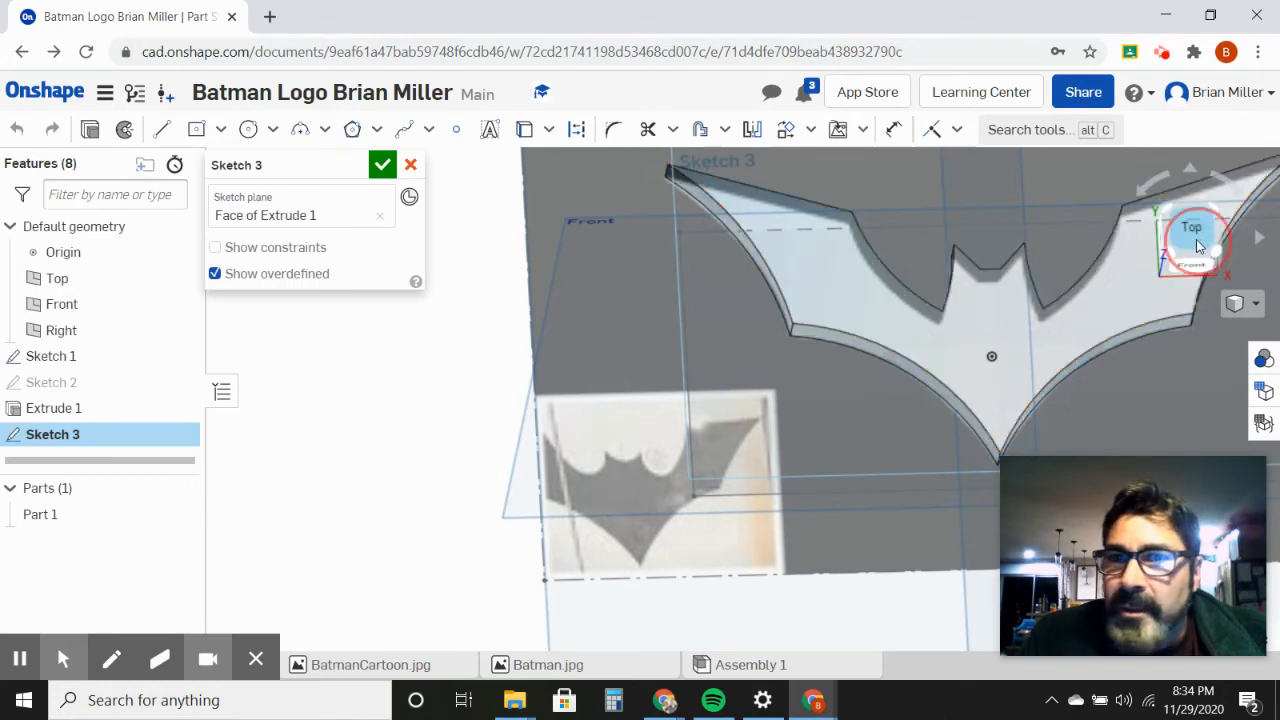
pyautogui.scroll(5, 785, 345)
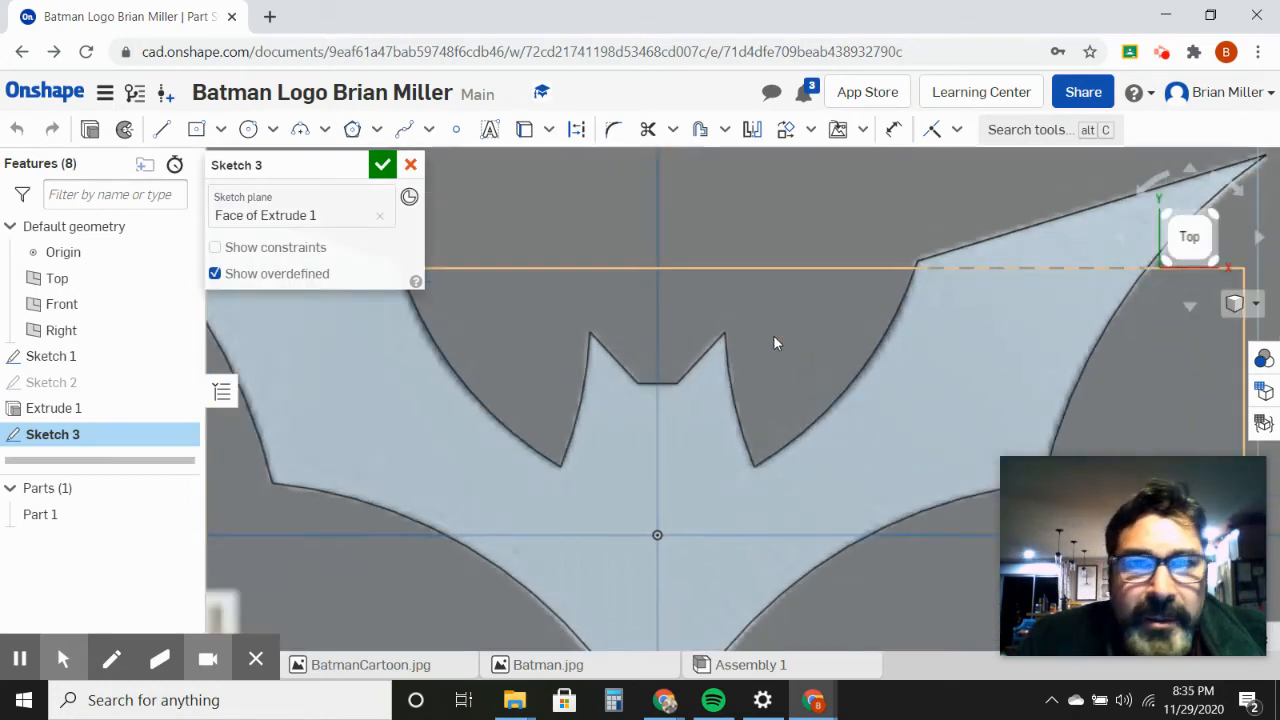
pyautogui.moveTo(494, 380); pyautogui.dragTo(527, 371, button='right')
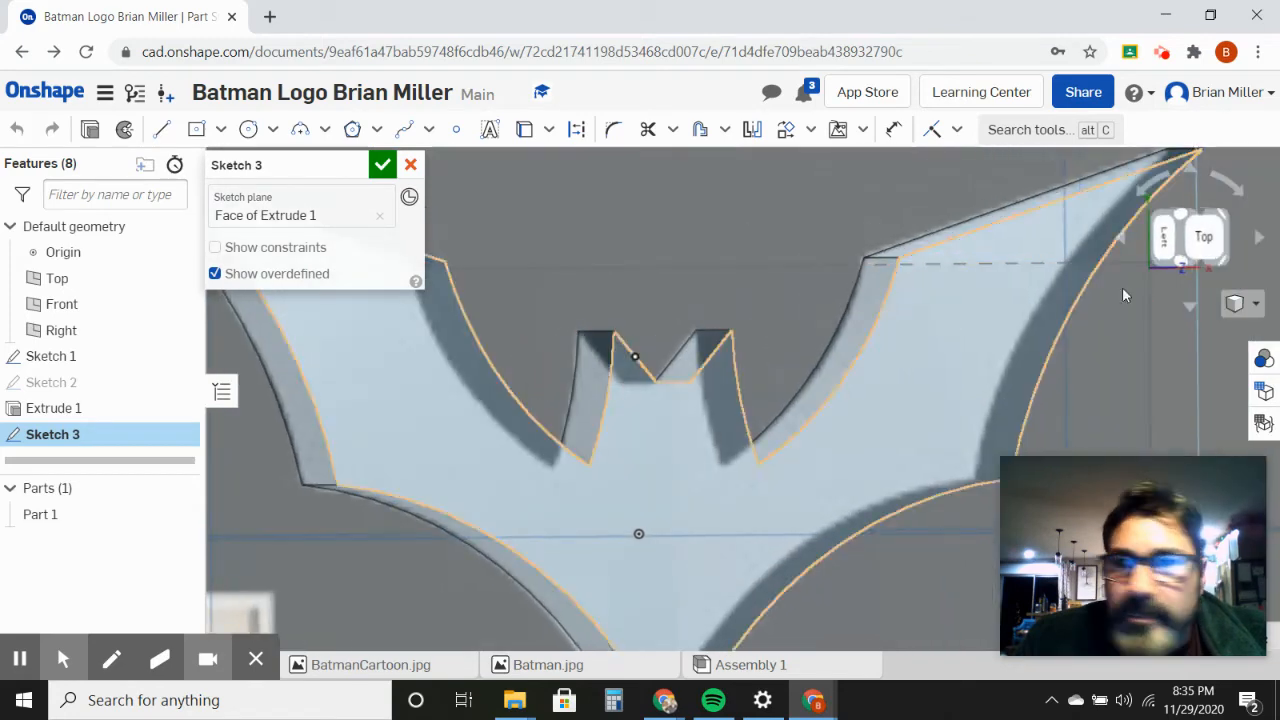
pyautogui.click(1206, 252)
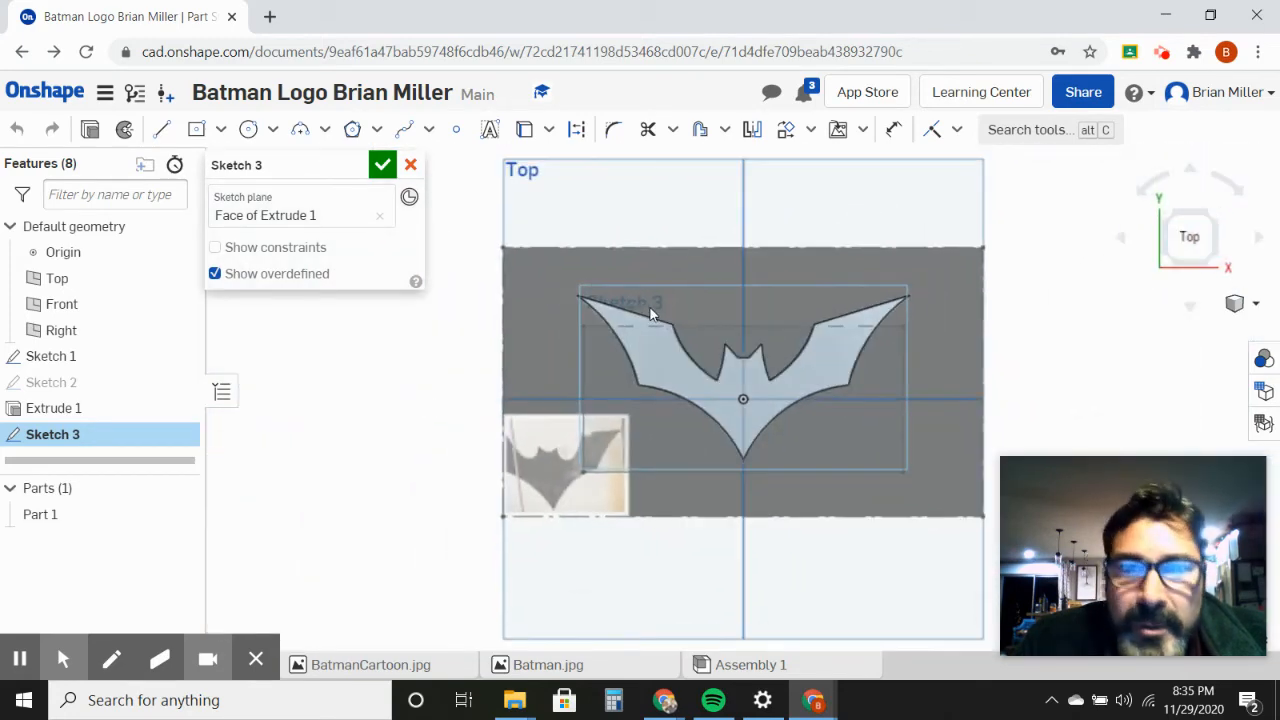
# Step: Sketch a center-point circle about 0.074 in in diameter inside the left wing near its tip, and finish the sketch
pyautogui.scroll(5, 648, 313)
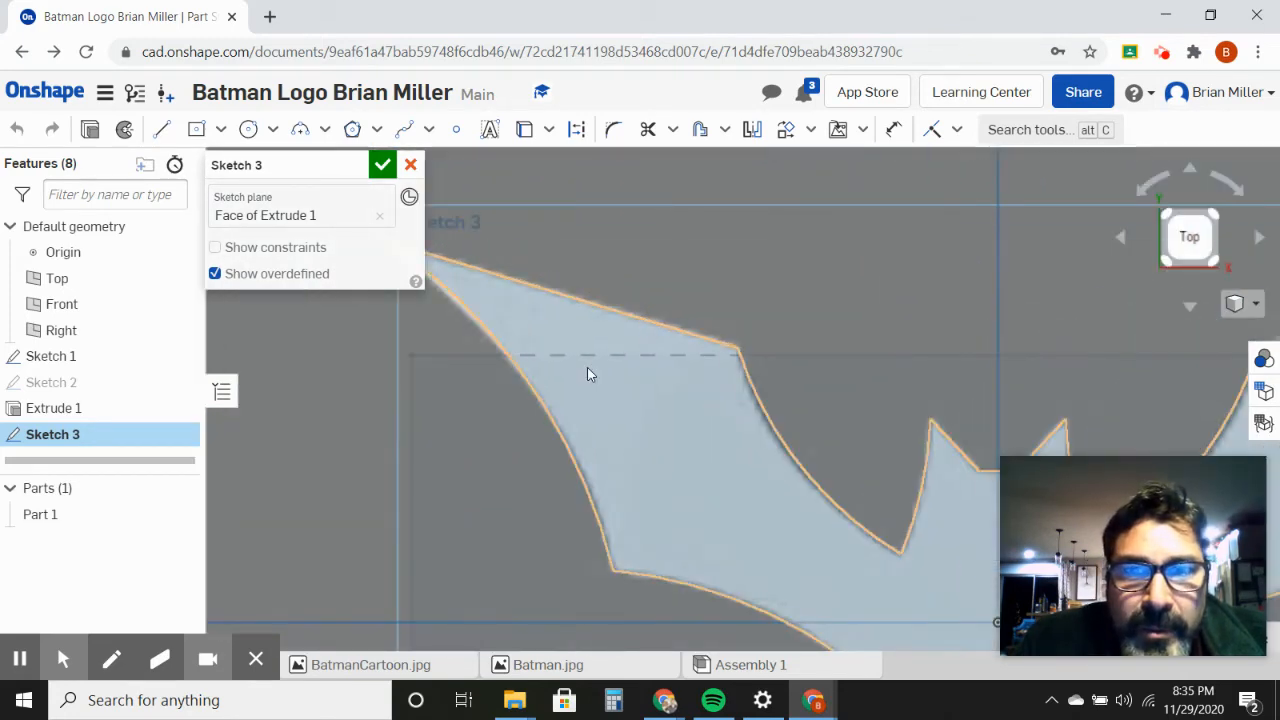
pyautogui.moveTo(587, 367)
pyautogui.mouseDown(button='middle')
pyautogui.moveTo(664, 387)
pyautogui.moveTo(788, 466)
pyautogui.mouseUp(button='middle')
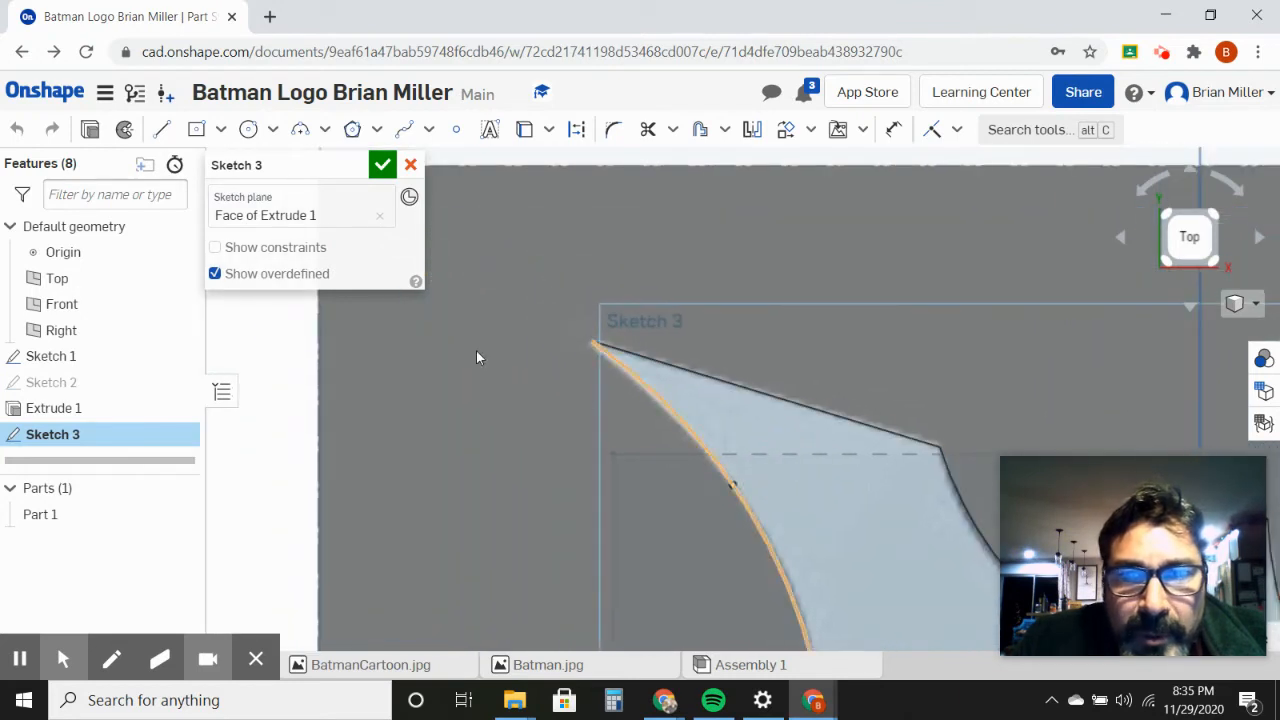
pyautogui.click(272, 130)
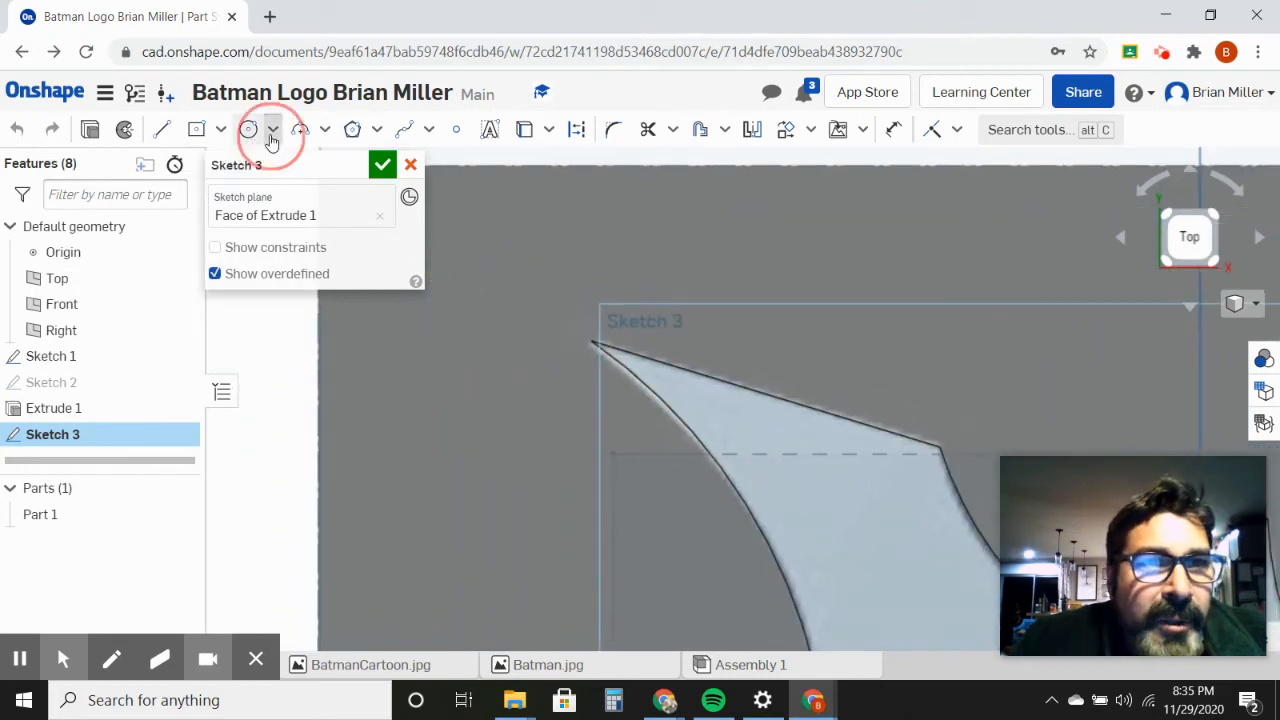
pyautogui.click(310, 168)
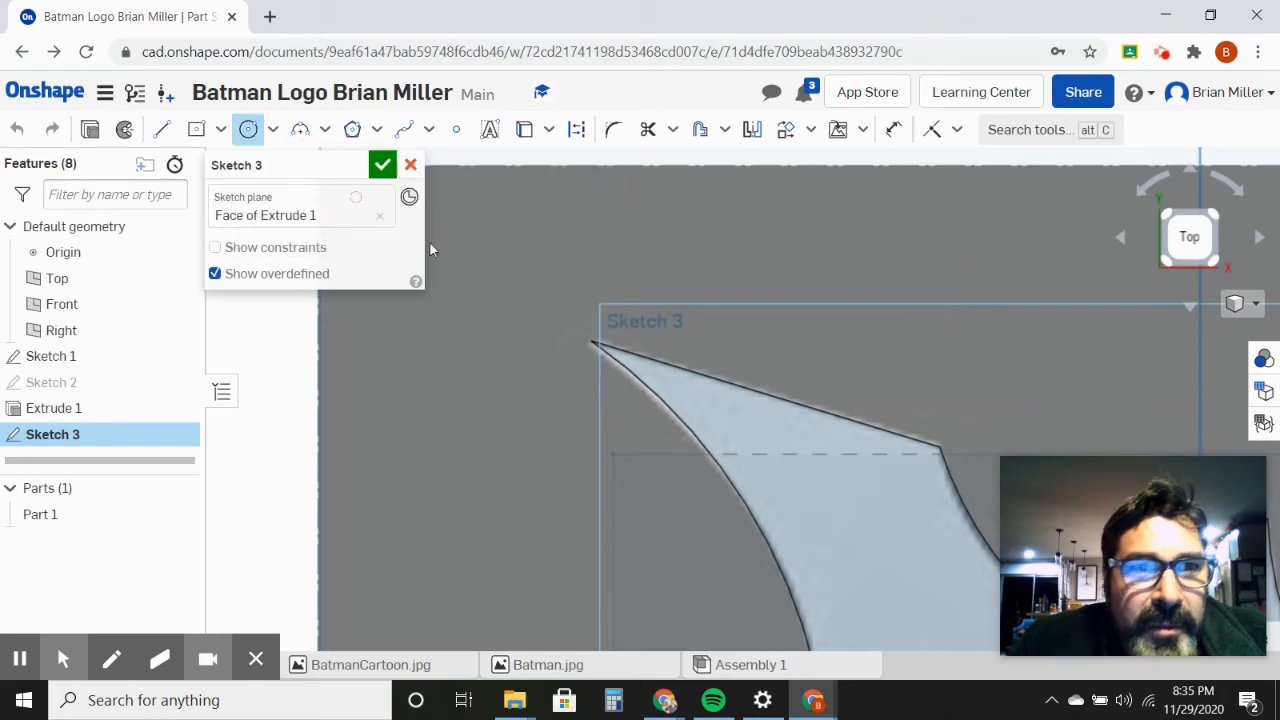
pyautogui.click(713, 407)
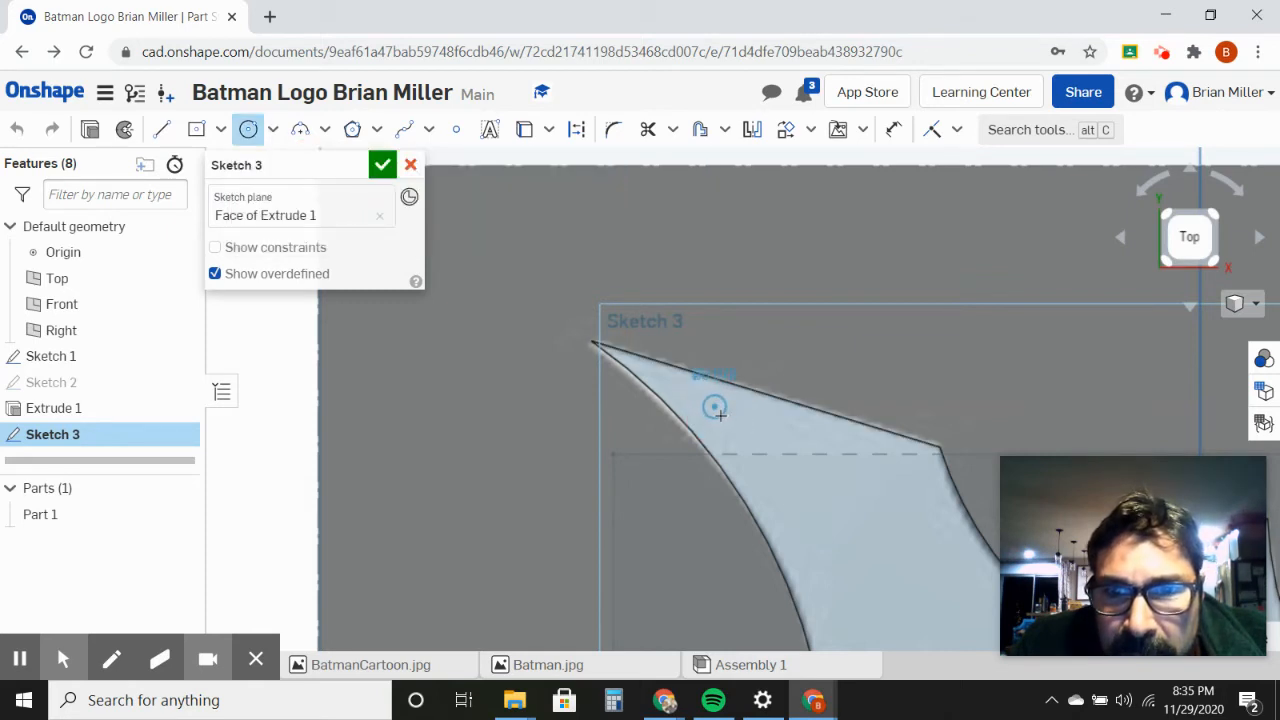
pyautogui.click(720, 414)
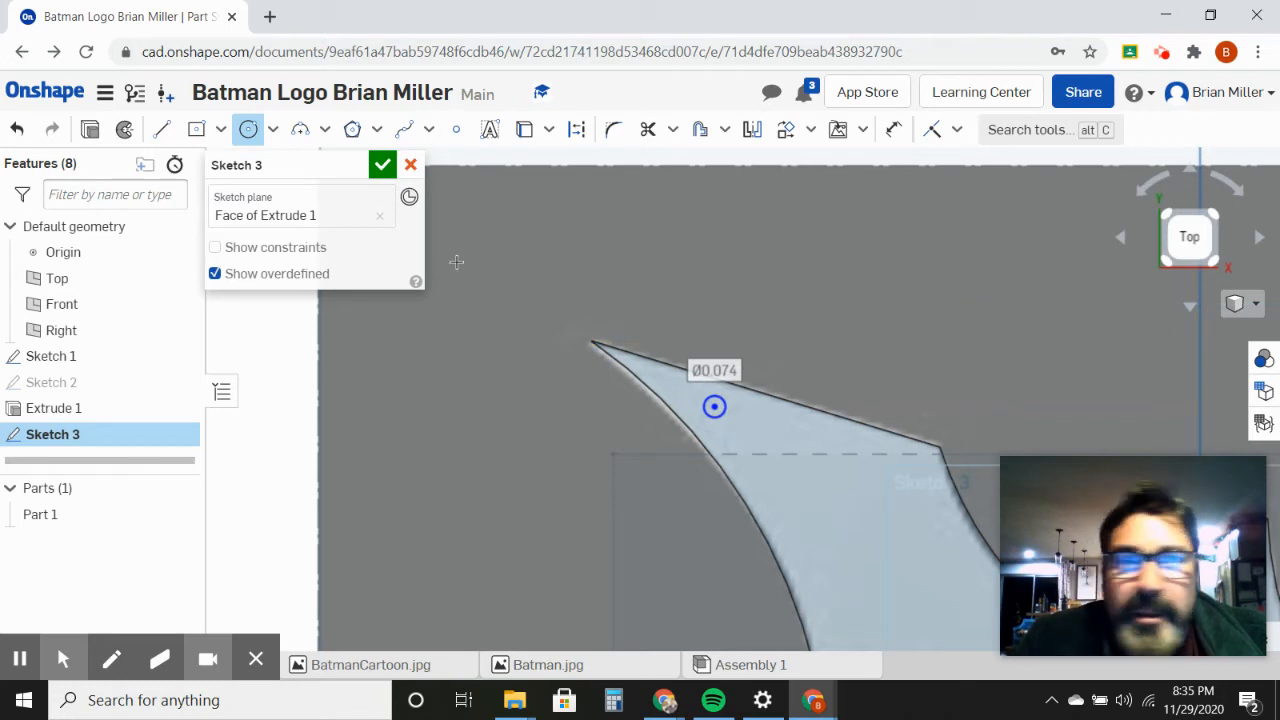
pyautogui.click(382, 164)
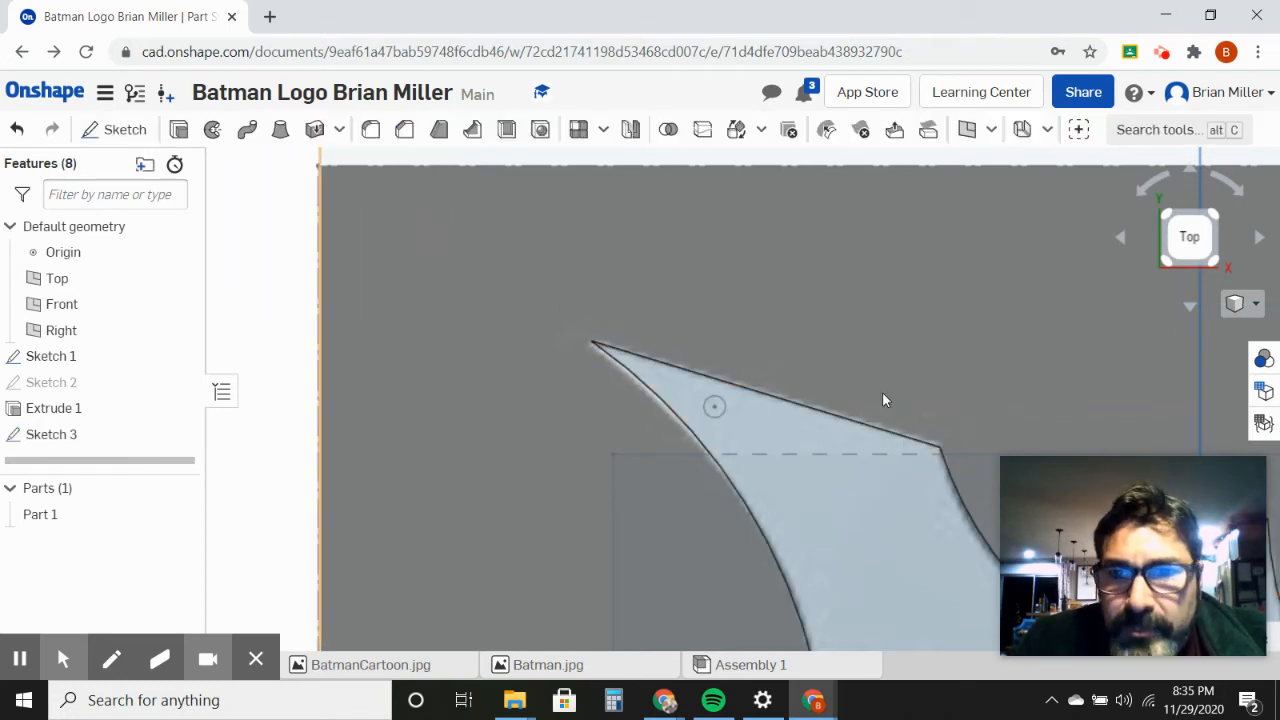
# Step: Cut a hole through the left wing by extruding the small circle as a blind 1 in removal from Part 1
pyautogui.moveTo(883, 399); pyautogui.dragTo(903, 358, button='right')
pyautogui.click(718, 395)
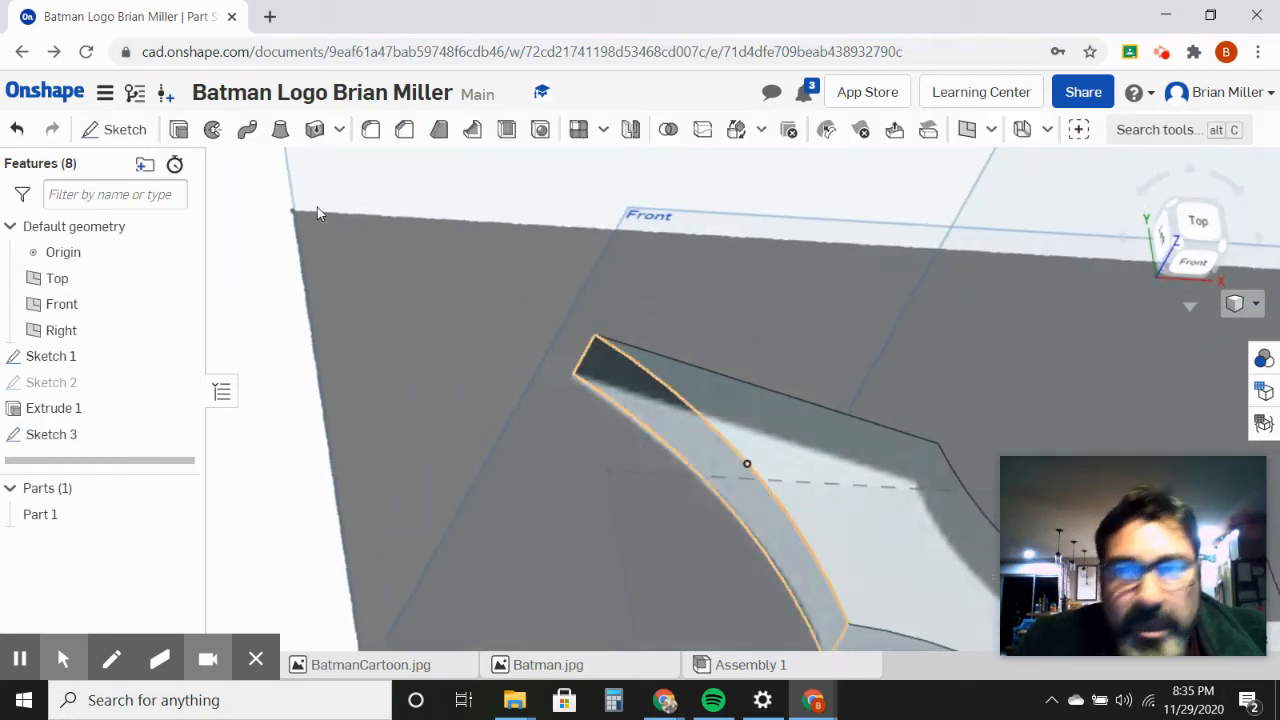
pyautogui.click(179, 129)
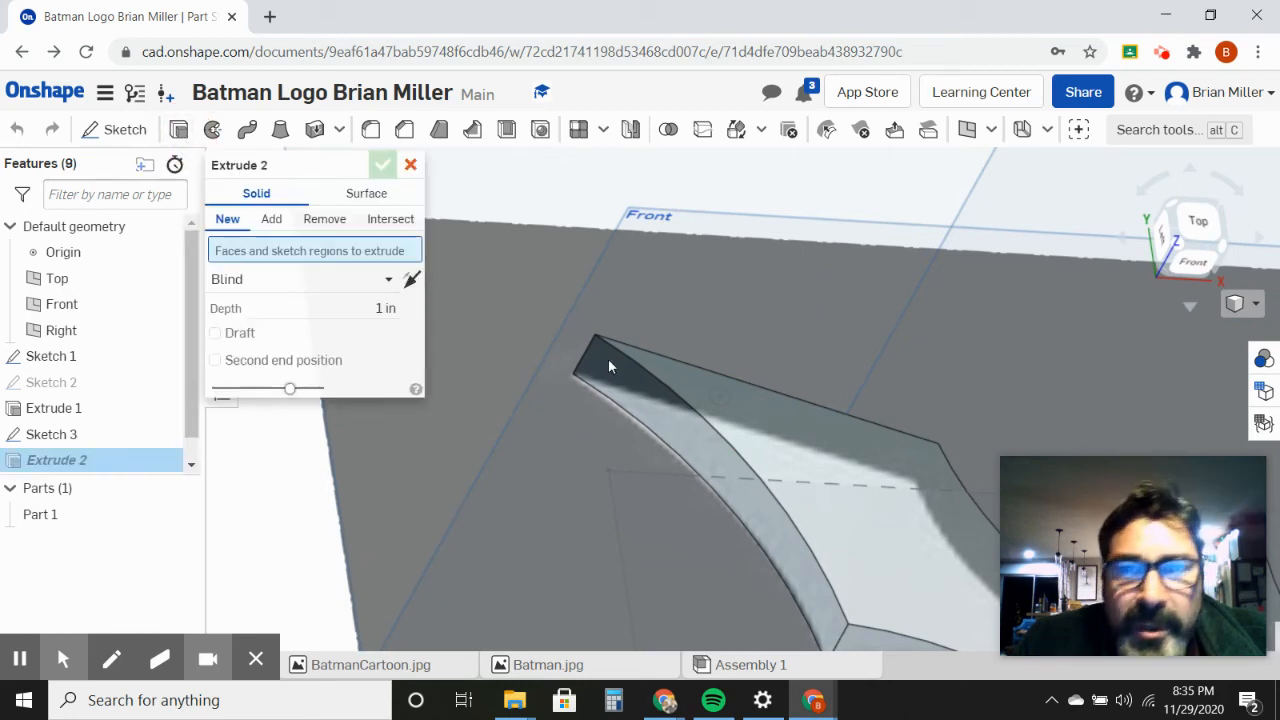
pyautogui.click(720, 398)
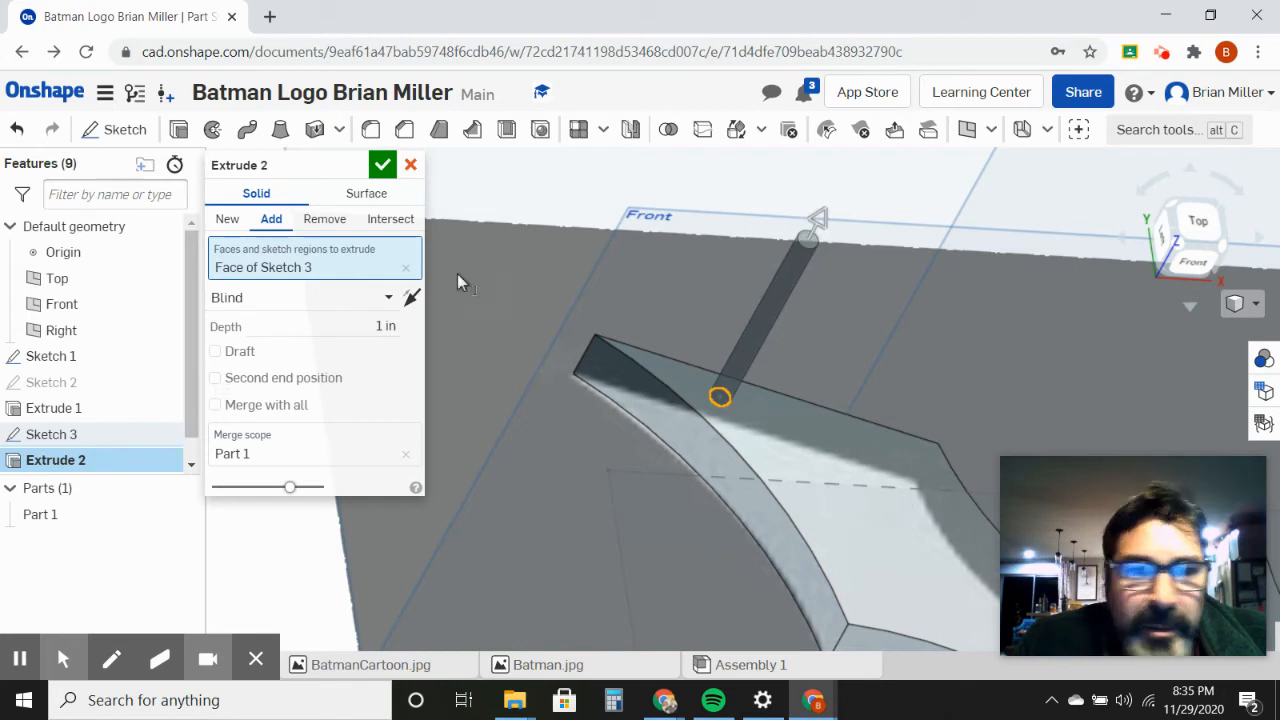
pyautogui.click(326, 219)
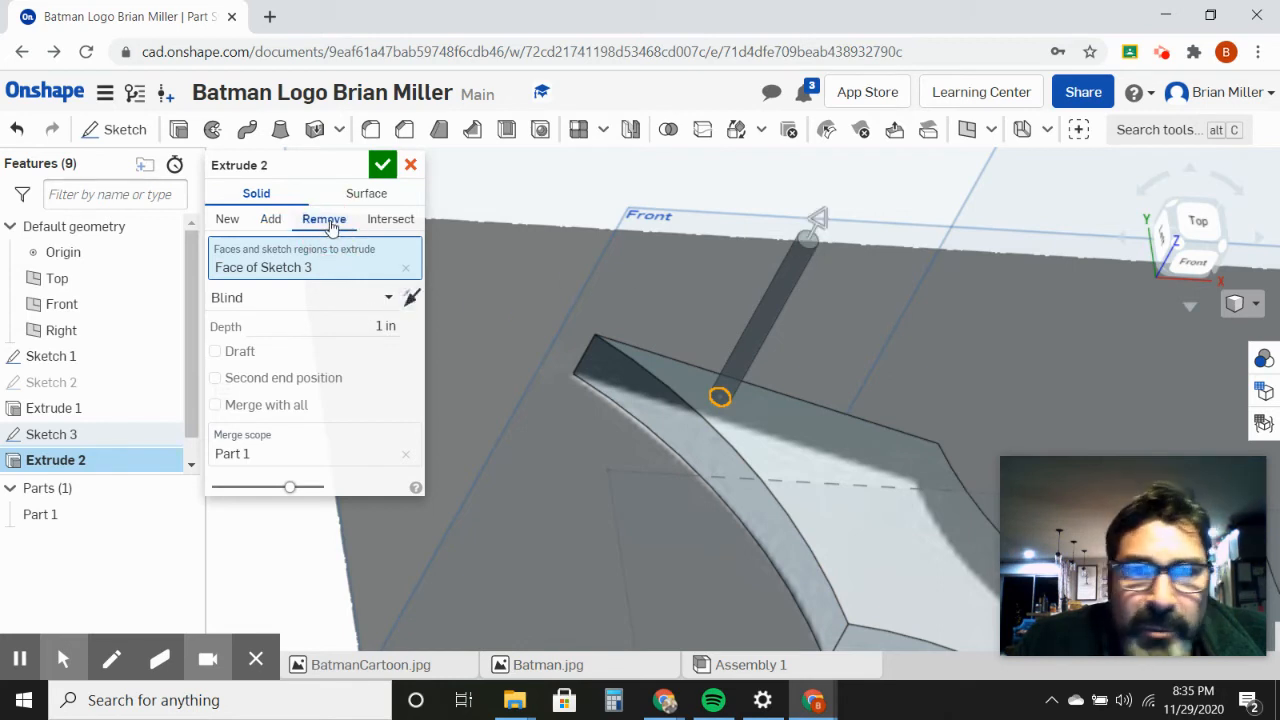
pyautogui.click(382, 165)
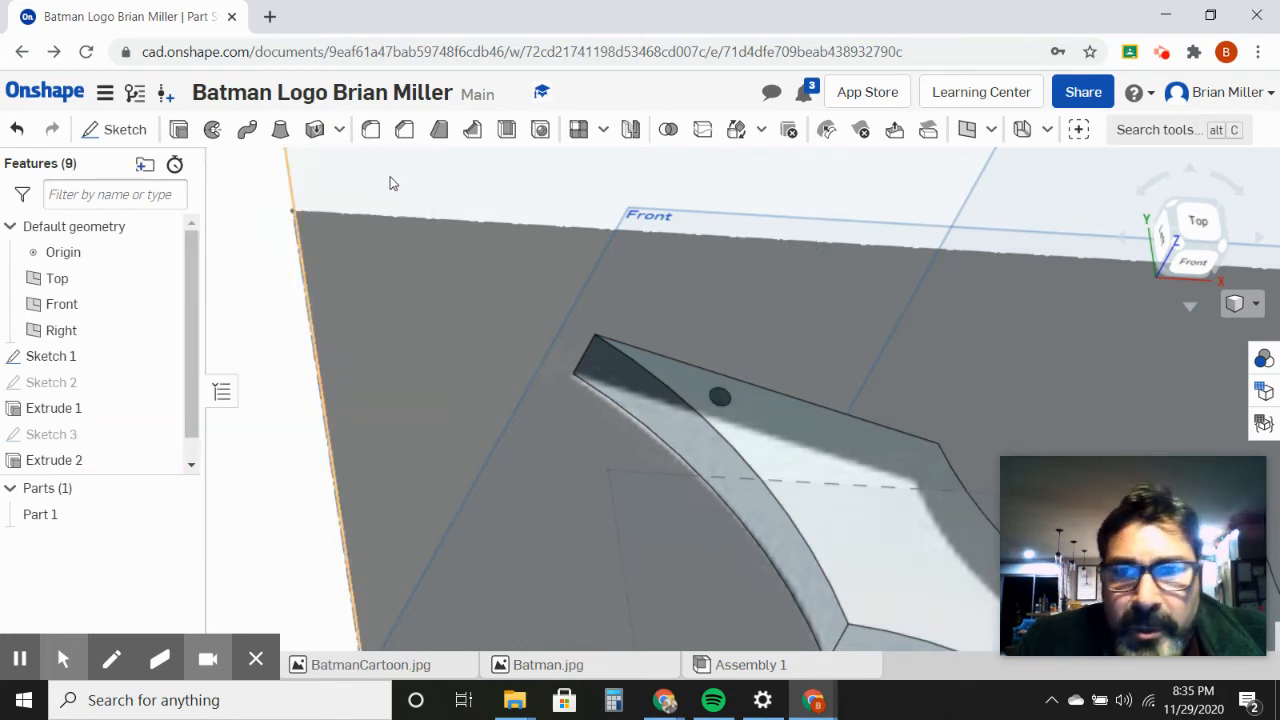
# Step: Examine the hole near the left wing tip and the lower edges of the bat body from above
pyautogui.click(819, 448)
pyautogui.moveTo(813, 457); pyautogui.dragTo(807, 472, button='middle')
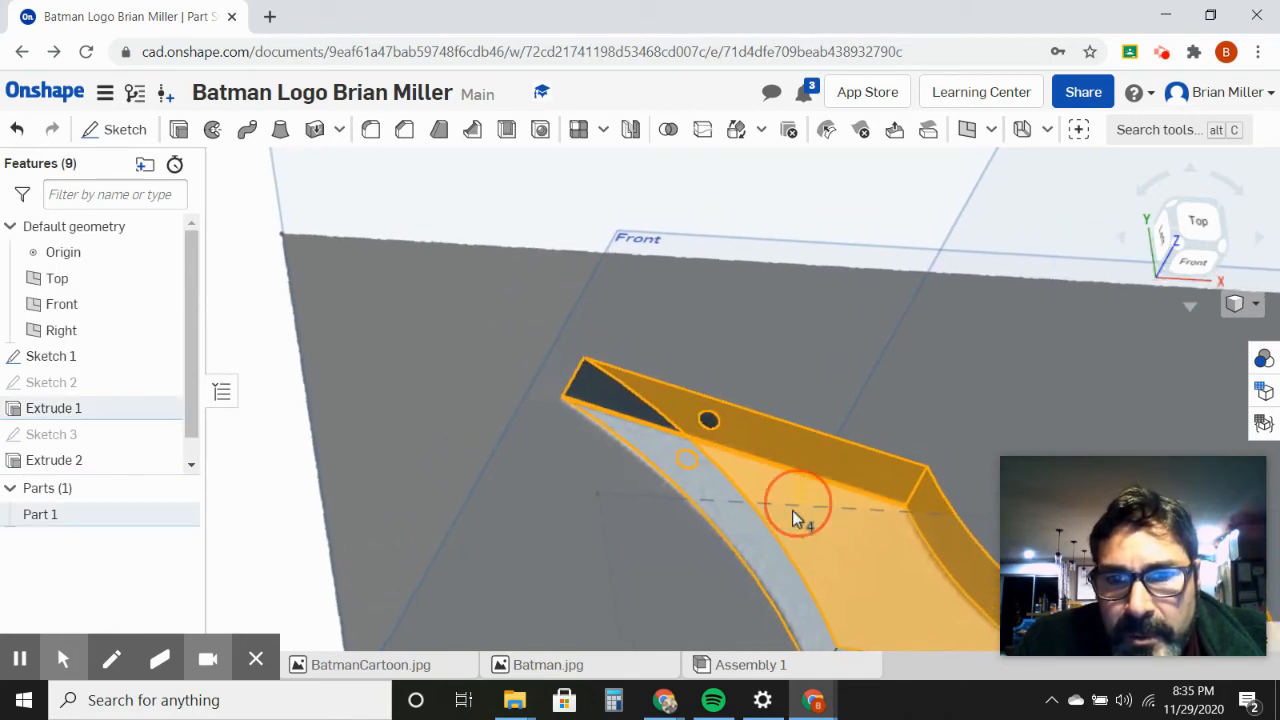
pyautogui.press('n')
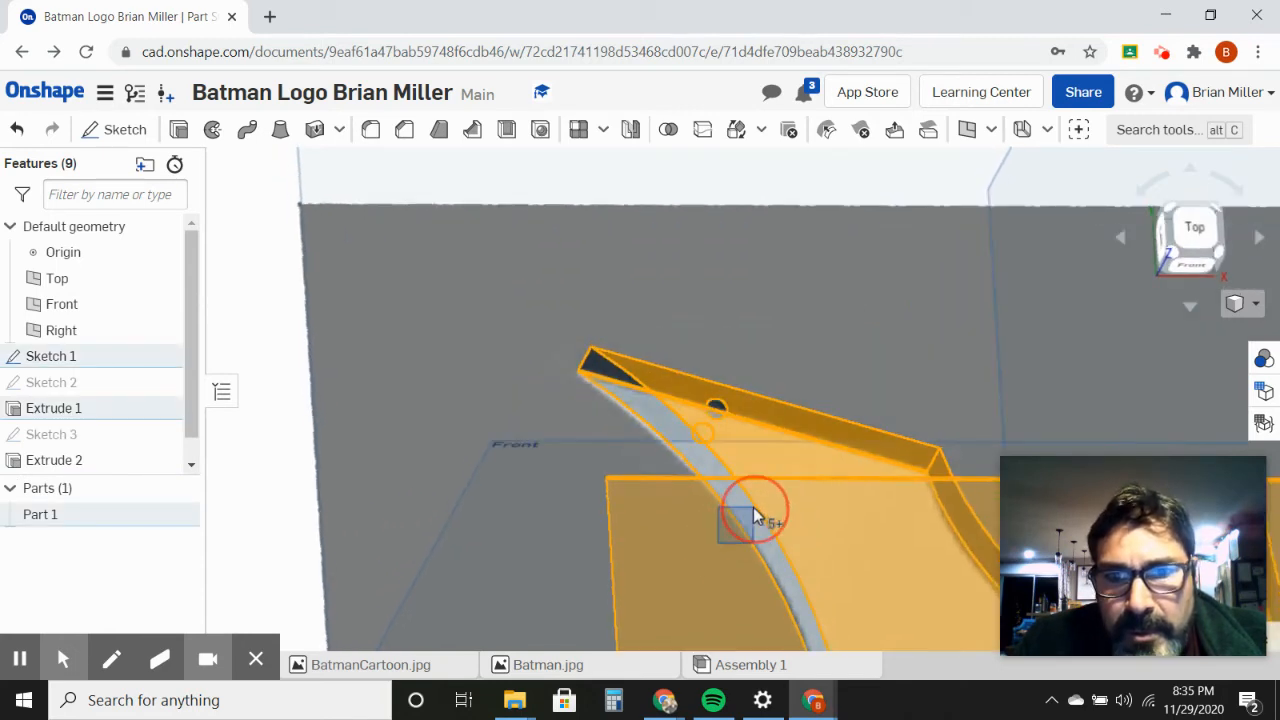
pyautogui.moveTo(755, 513)
pyautogui.mouseDown(button='right')
pyautogui.moveTo(791, 480)
pyautogui.moveTo(757, 526)
pyautogui.moveTo(724, 542)
pyautogui.moveTo(749, 531)
pyautogui.mouseUp(button='right')
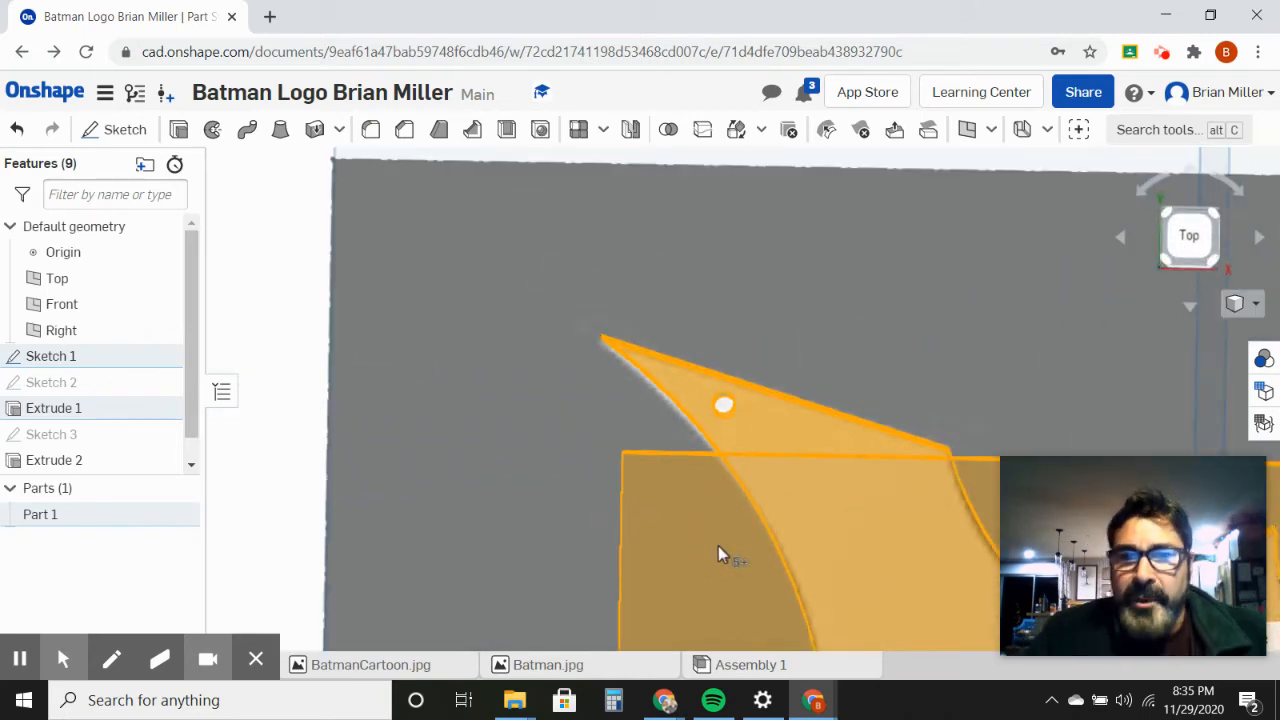
pyautogui.scroll(-5, 718, 546)
pyautogui.moveTo(820, 572); pyautogui.dragTo(679, 348, button='middle')
pyautogui.scroll(2, 655, 324)
pyautogui.scroll(-4, 645, 339)
pyautogui.scroll(7, 640, 341)
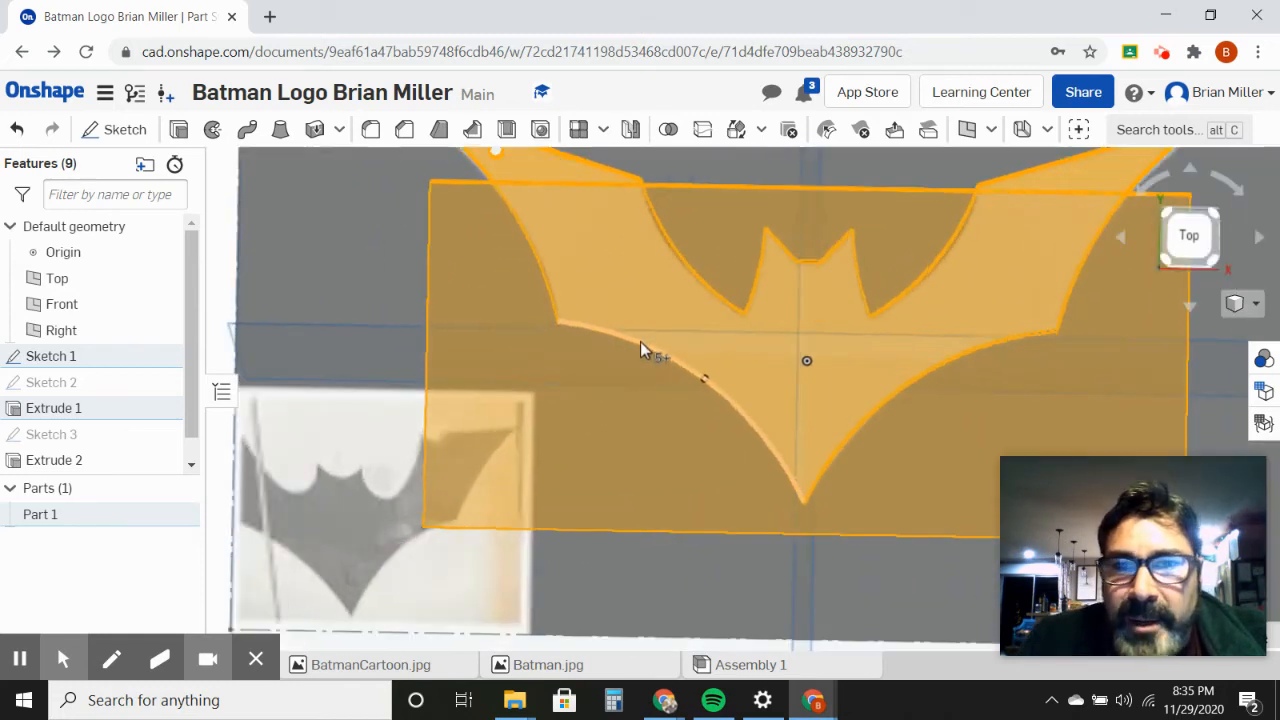
pyautogui.scroll(3, 640, 341)
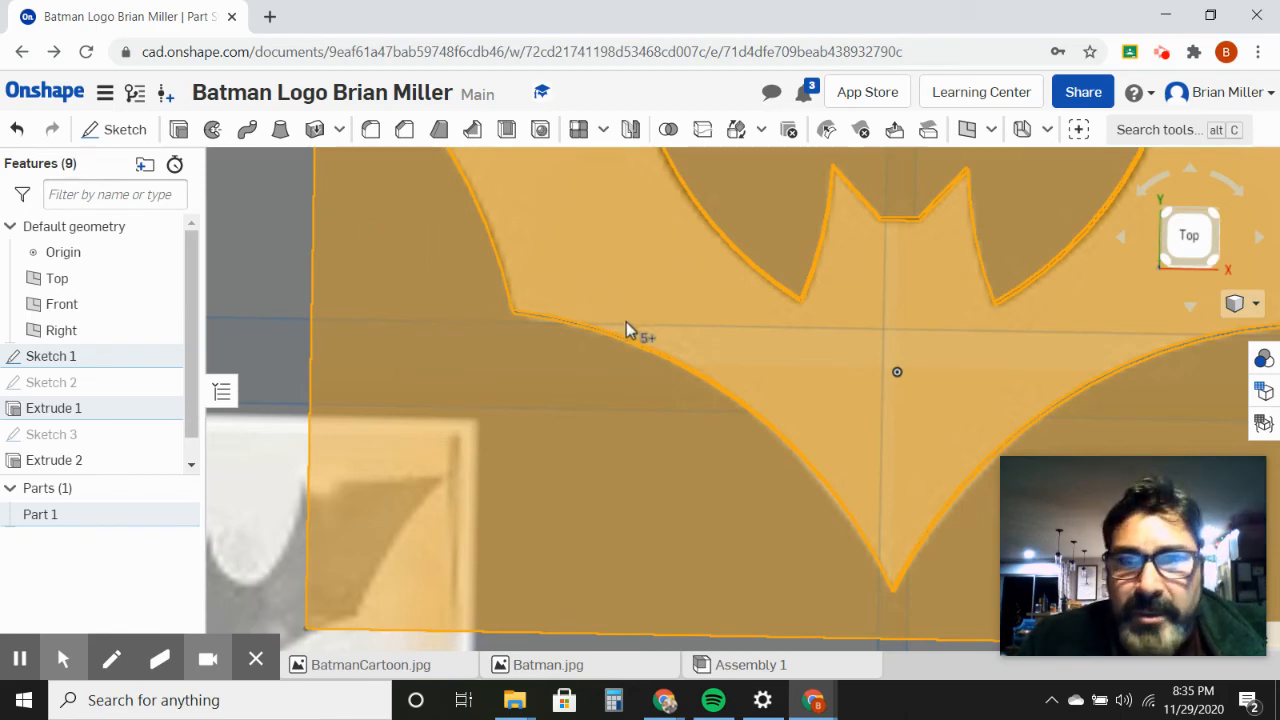
pyautogui.scroll(-4, 766, 350)
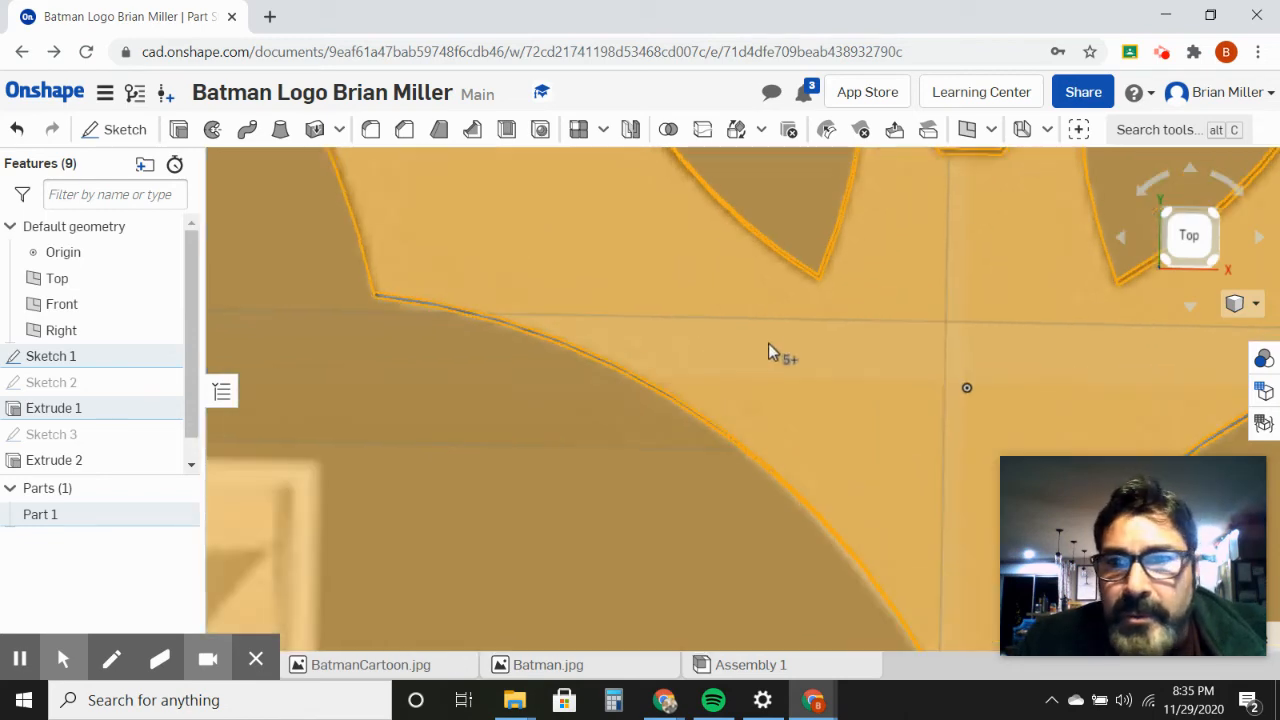
pyautogui.rightClick(707, 330)
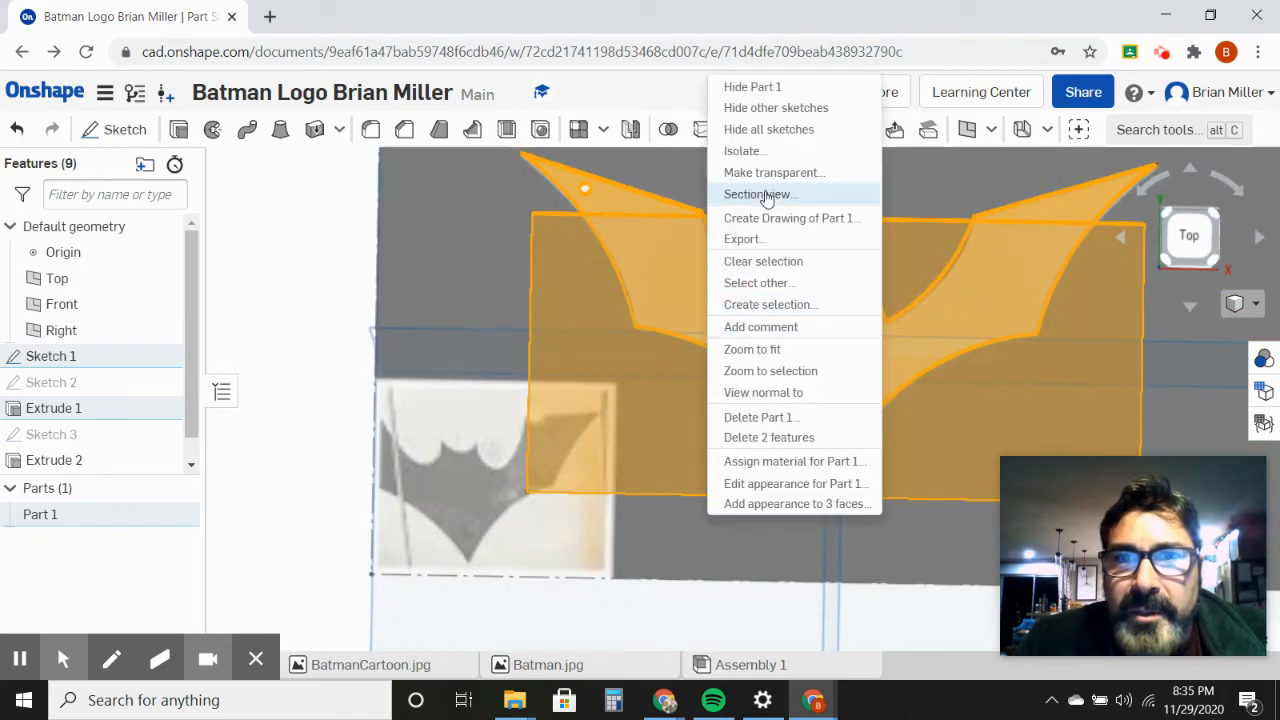
pyautogui.click(637, 222)
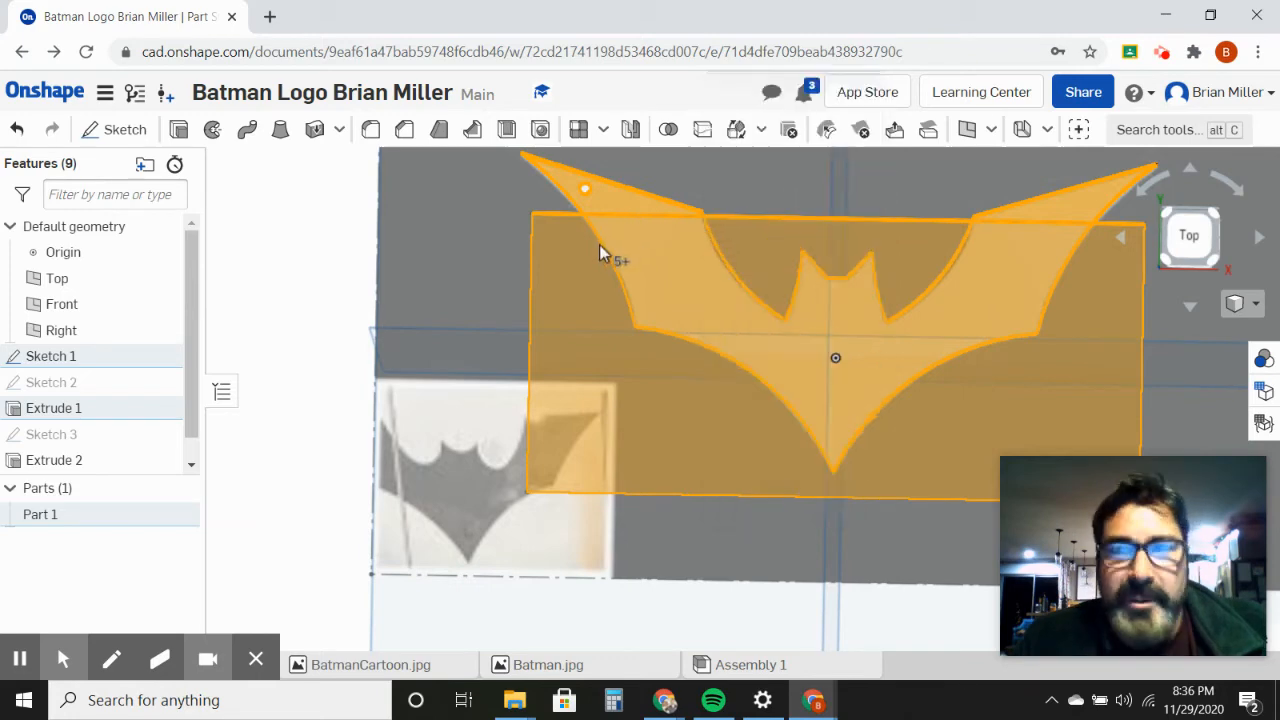
pyautogui.click(435, 279)
pyautogui.click(289, 243)
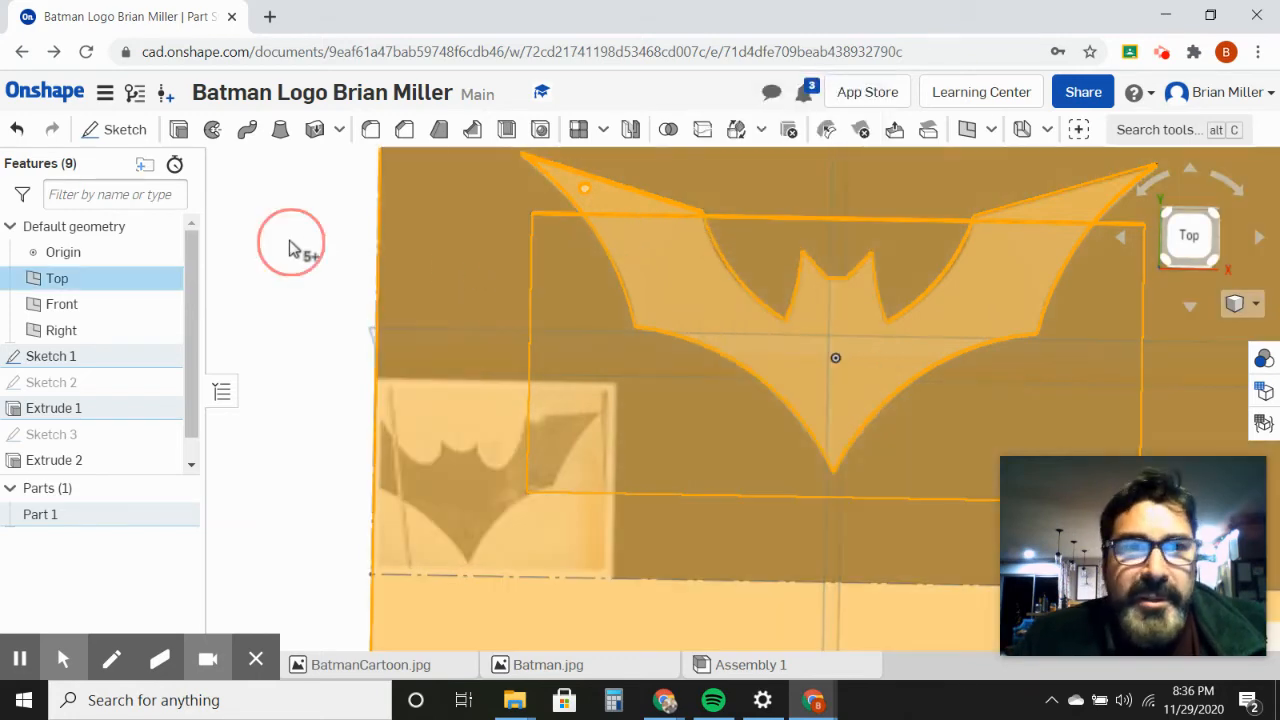
# Step: Start a new sketch on the bat's top face and draw a text box across the body's centre
pyautogui.rightClick(678, 276)
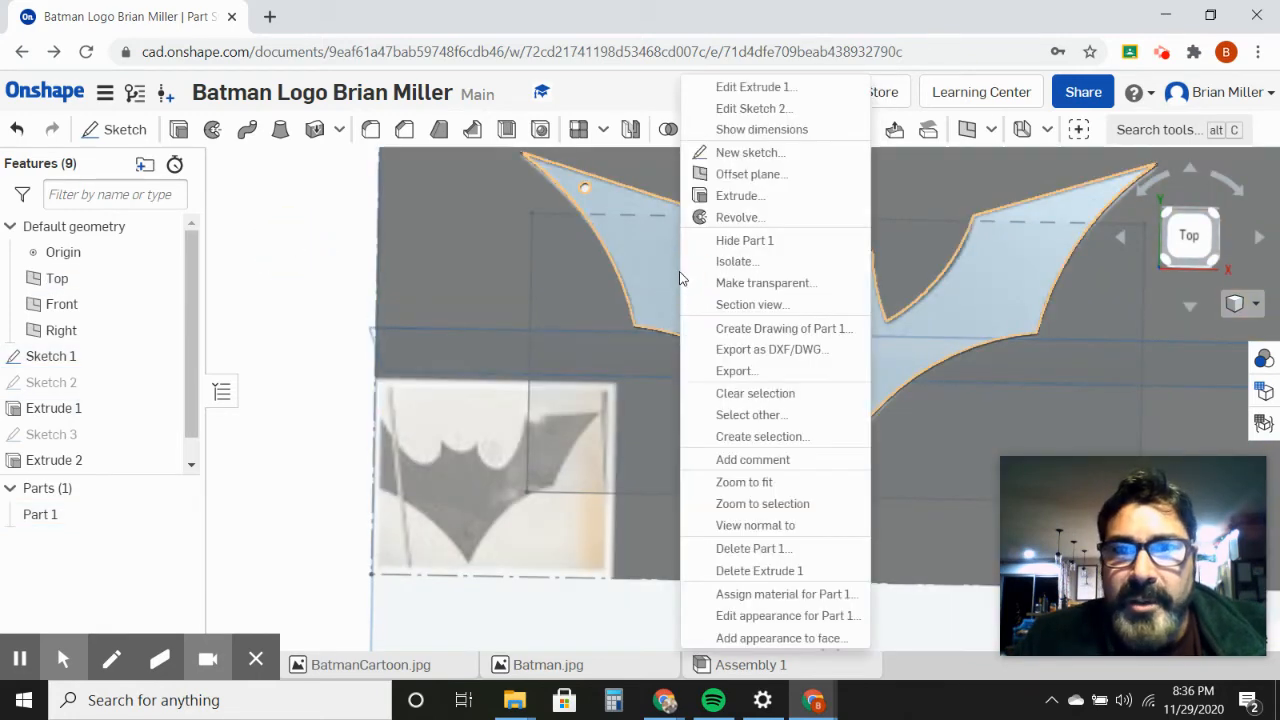
pyautogui.click(750, 153)
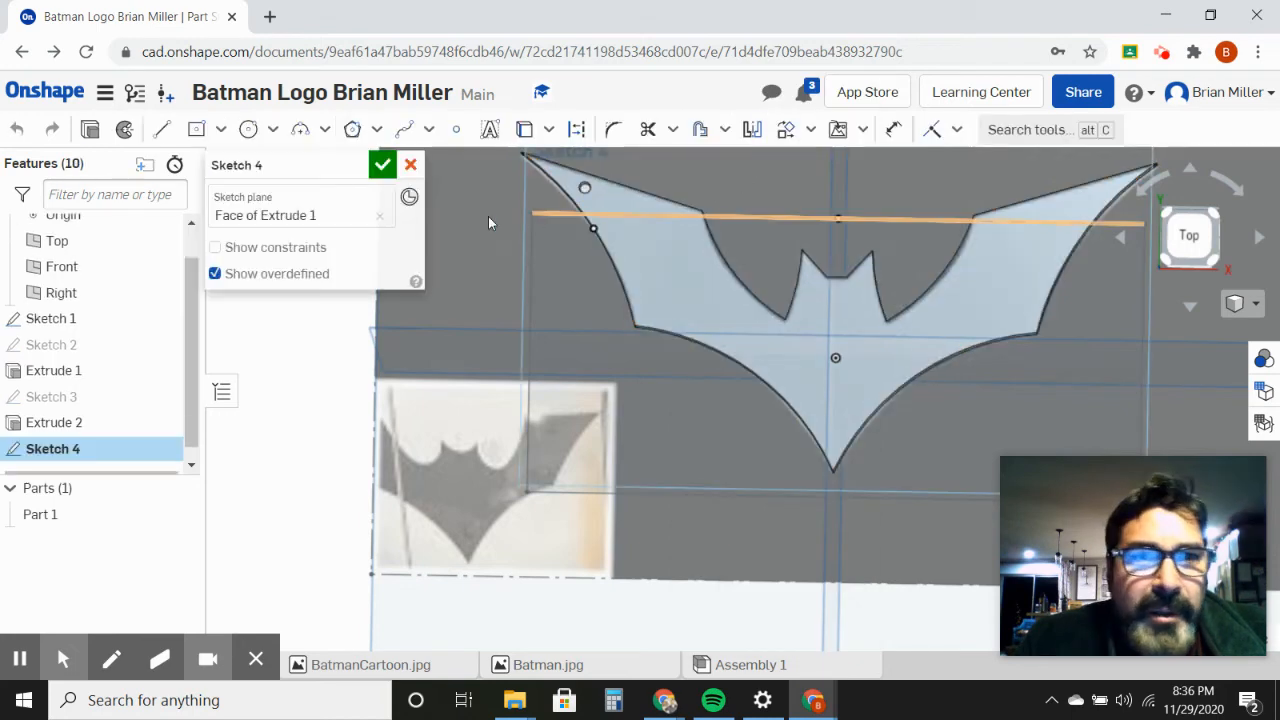
pyautogui.click(489, 129)
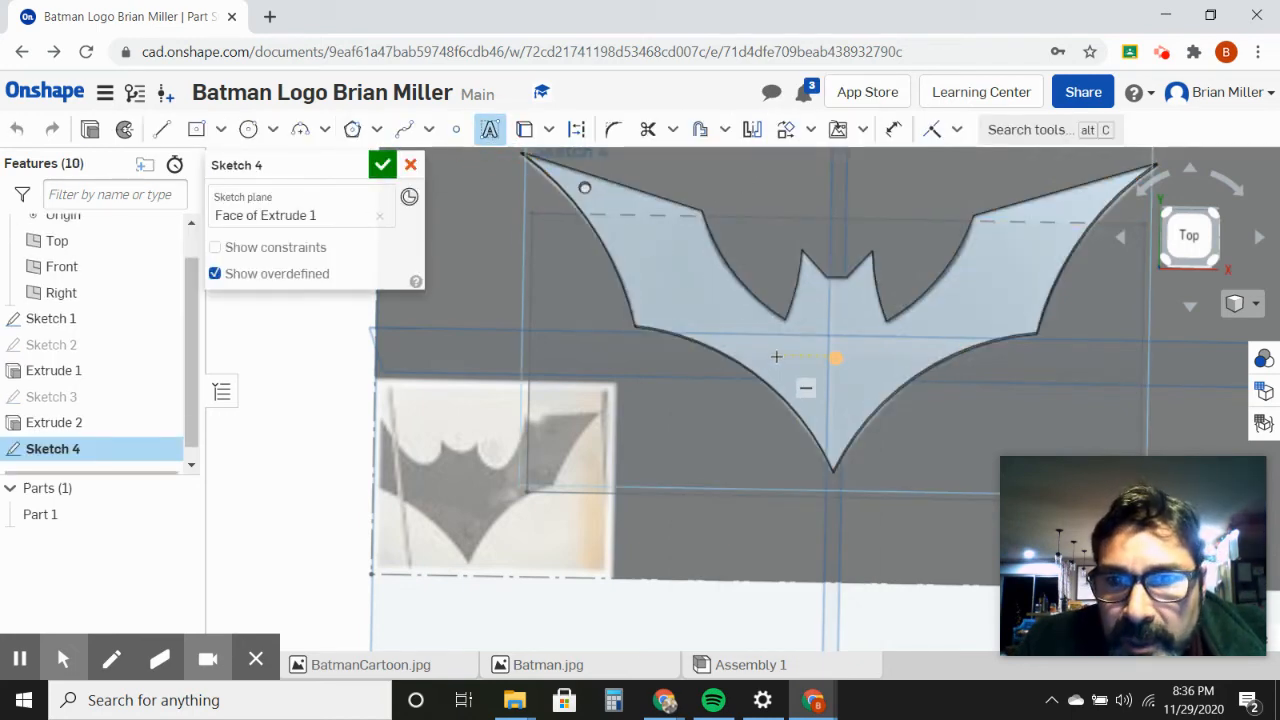
pyautogui.moveTo(782, 350)
pyautogui.mouseDown()
pyautogui.moveTo(829, 374)
pyautogui.moveTo(890, 376)
pyautogui.mouseUp()
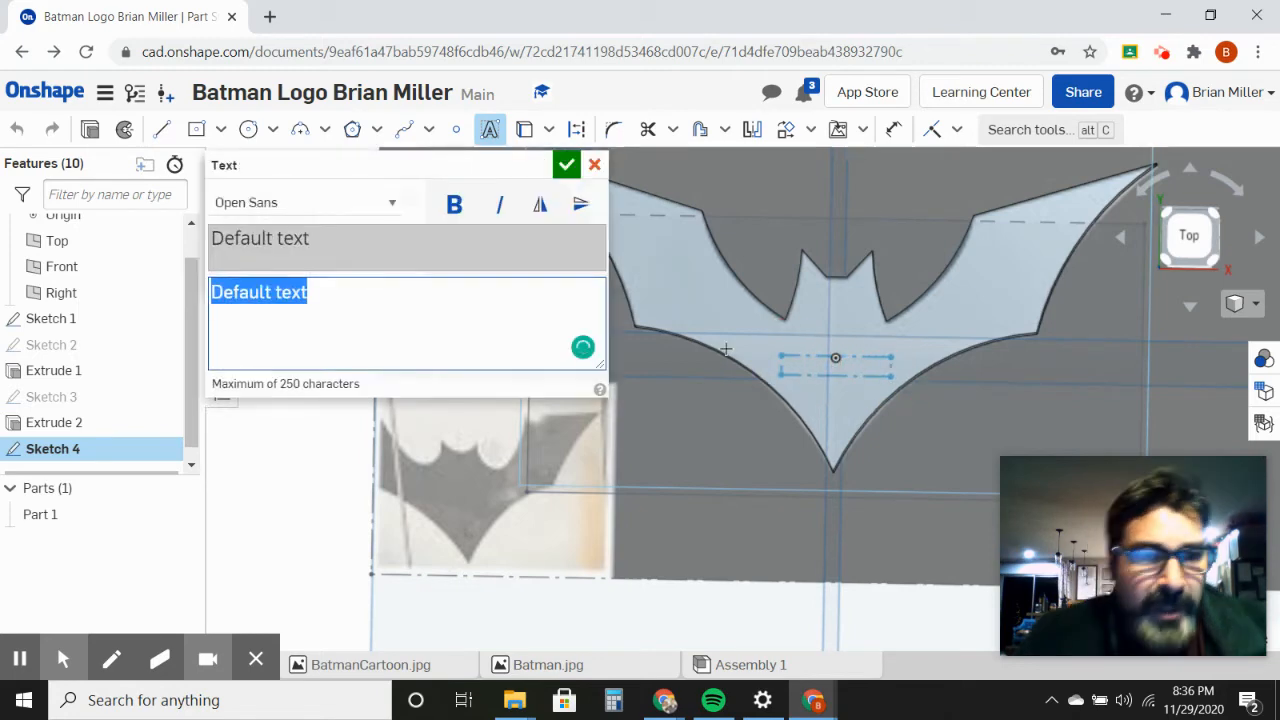
# Step: Set the text font to Roboto Slab, enter the designer's full name and accept the text
pyautogui.click(392, 202)
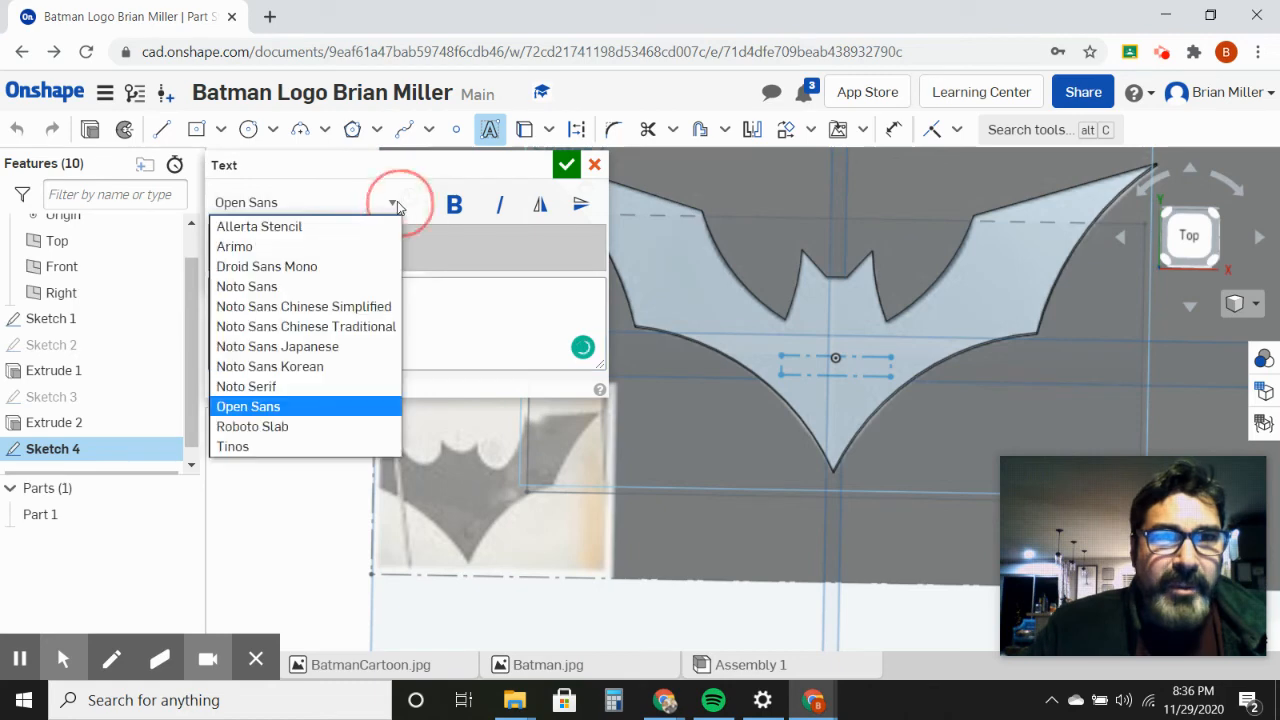
pyautogui.click(281, 430)
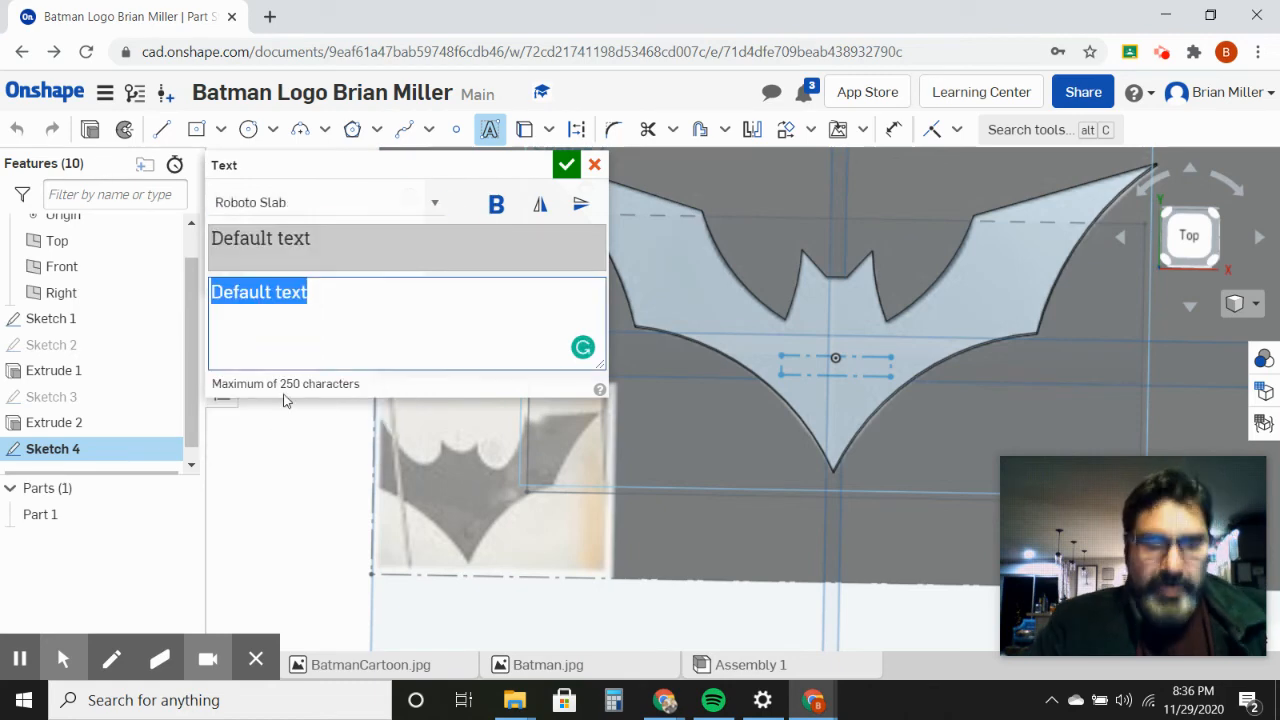
pyautogui.write('Br')
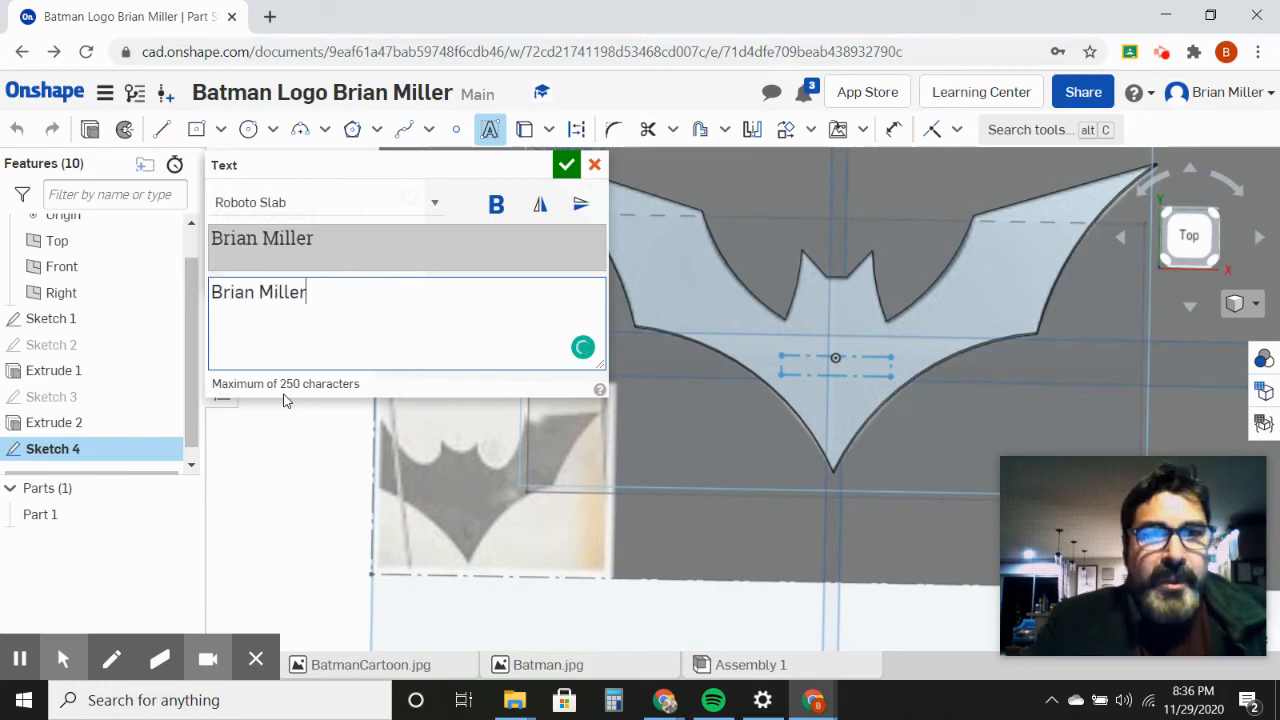
pyautogui.write('ian Miller')
pyautogui.click(566, 164)
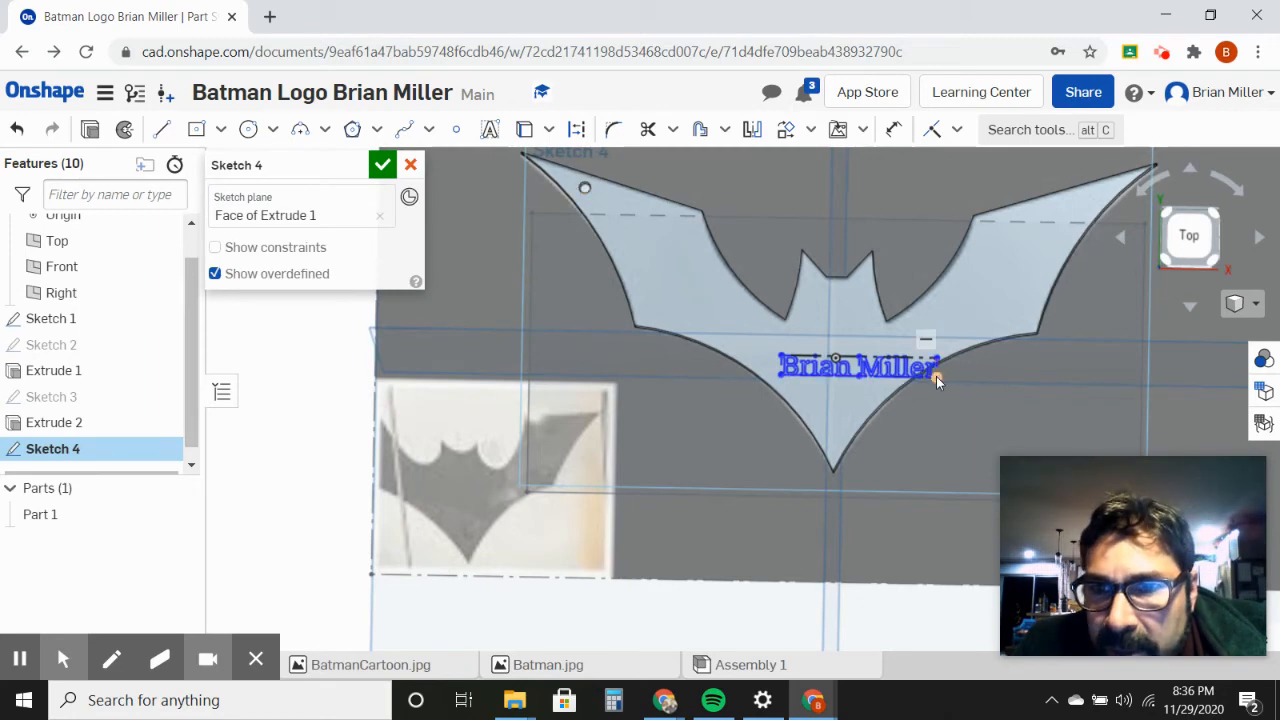
# Step: Try to shrink the name text by its lower corner and reposition it beside the origin by its control box
pyautogui.moveTo(936, 376)
pyautogui.mouseDown()
pyautogui.moveTo(897, 370)
pyautogui.moveTo(912, 364)
pyautogui.mouseUp()
pyautogui.scroll(8, 864, 393)
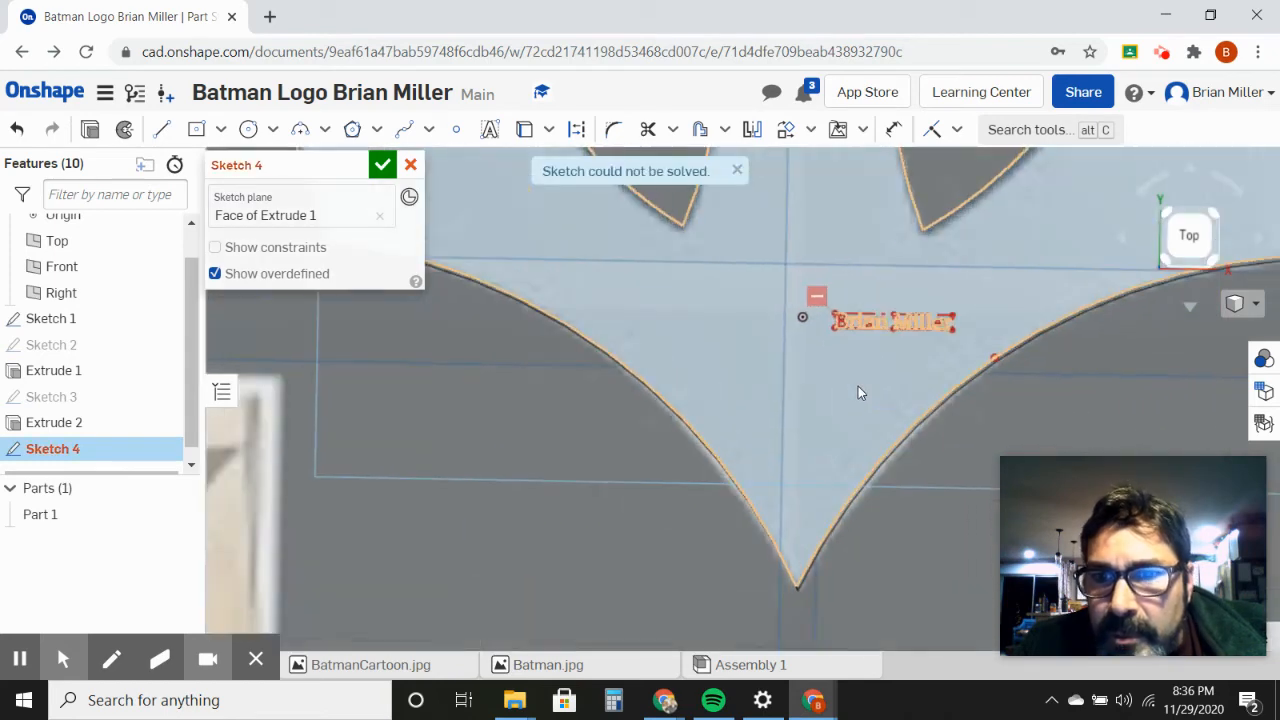
pyautogui.moveTo(829, 318); pyautogui.dragTo(788, 334)
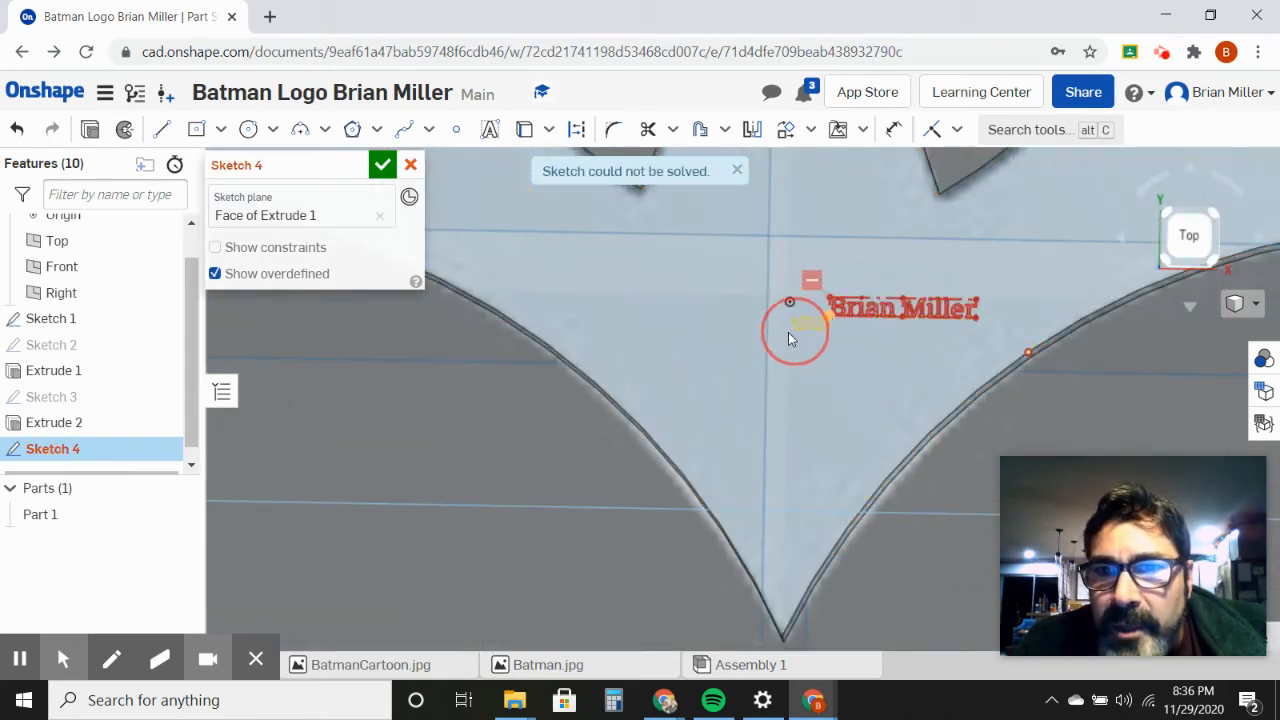
pyautogui.moveTo(873, 309); pyautogui.dragTo(873, 309)
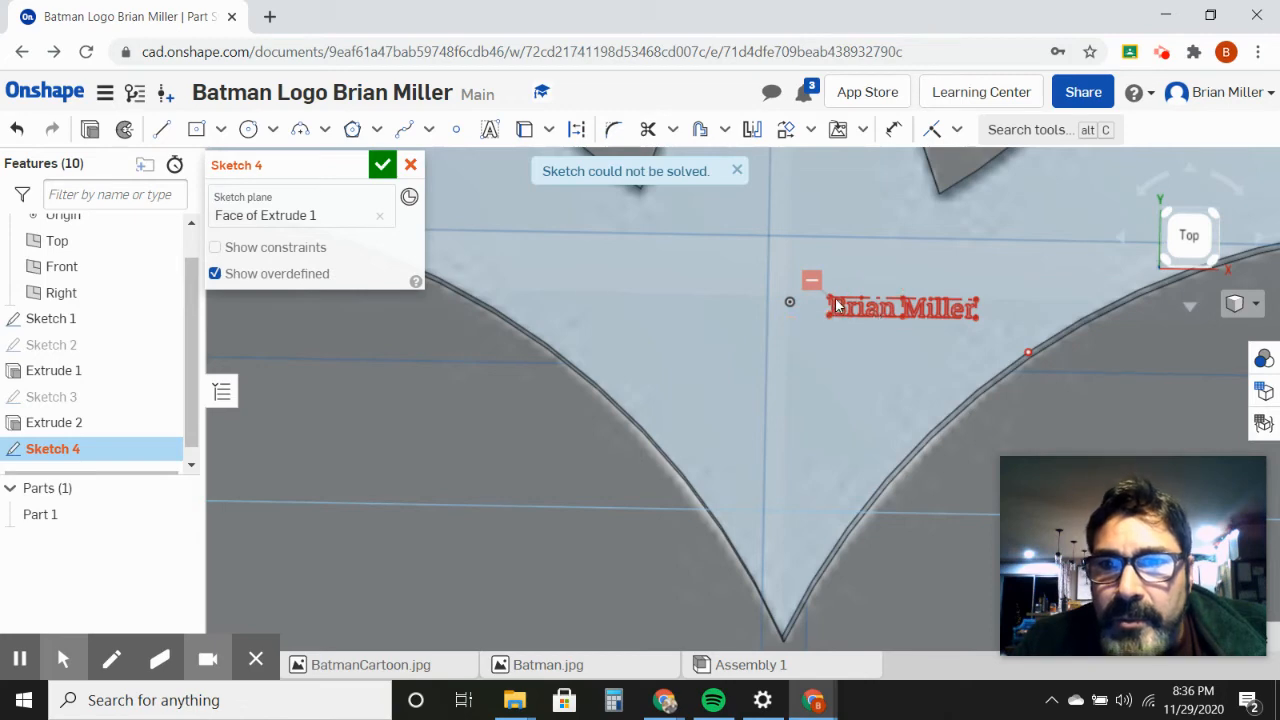
pyautogui.click(884, 315)
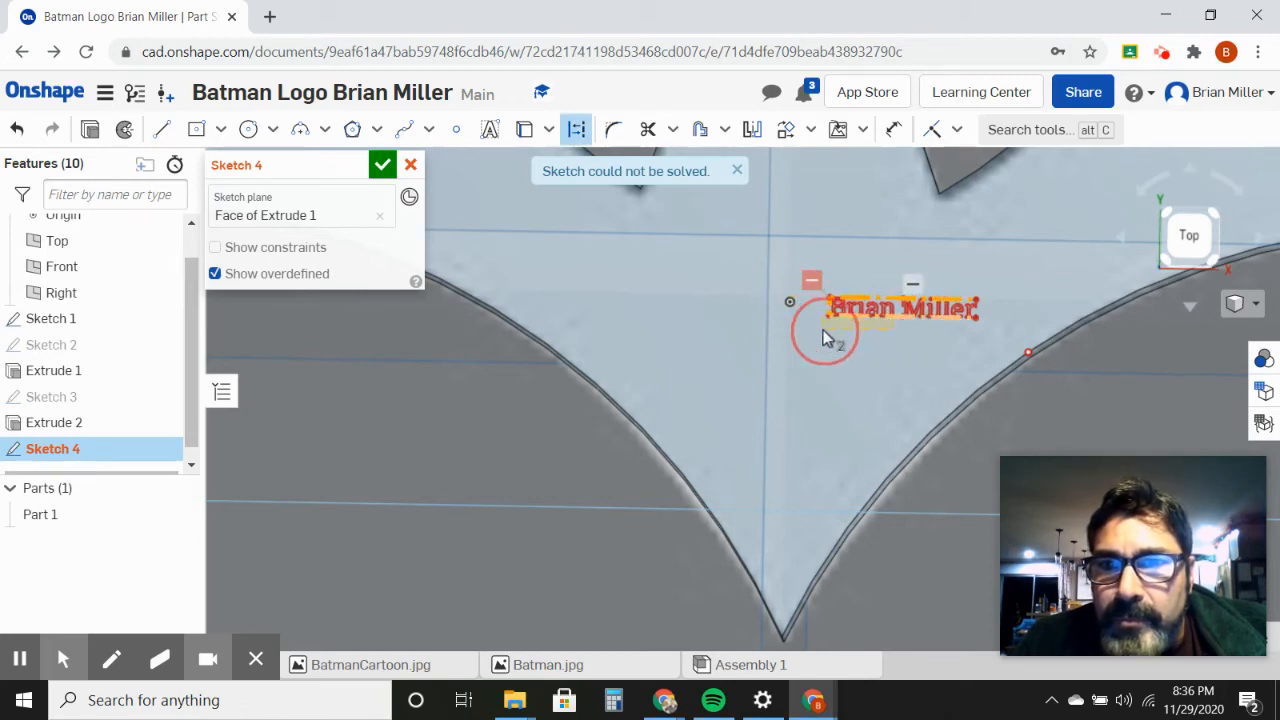
pyautogui.moveTo(825, 338); pyautogui.dragTo(825, 338)
pyautogui.moveTo(978, 311); pyautogui.dragTo(993, 302)
pyautogui.scroll(5, 926, 328)
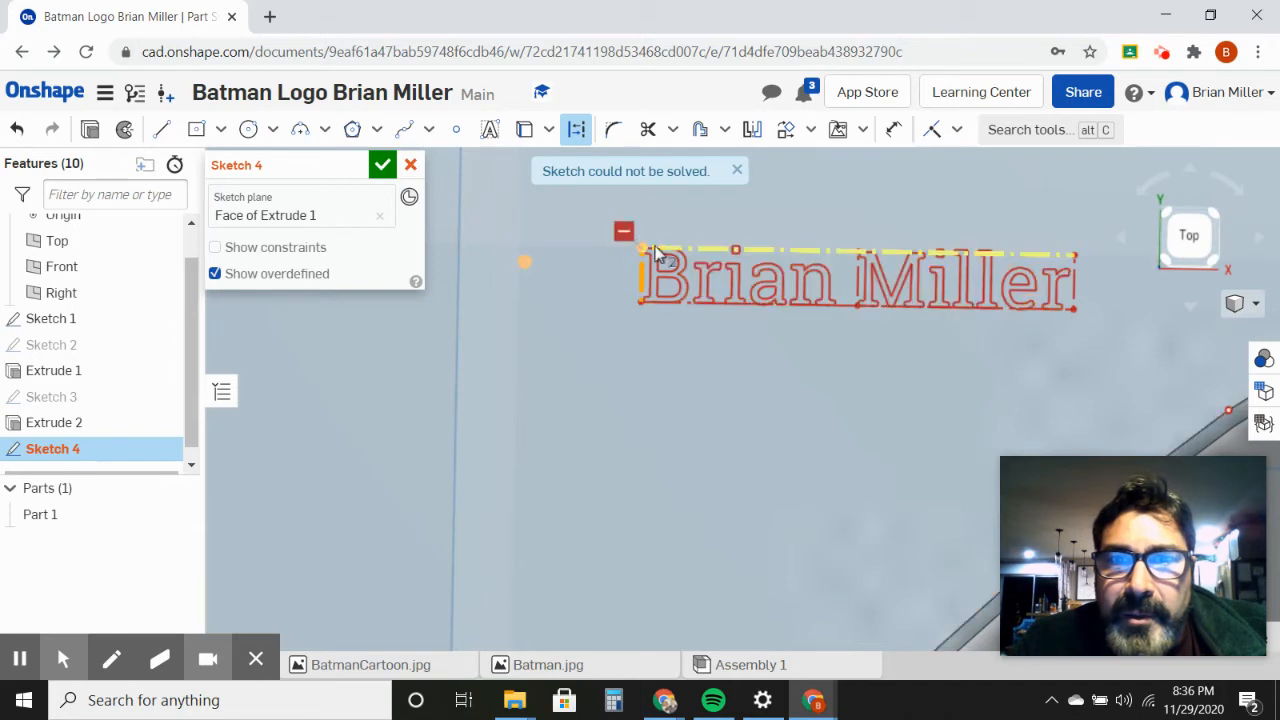
pyautogui.moveTo(767, 251); pyautogui.dragTo(716, 343)
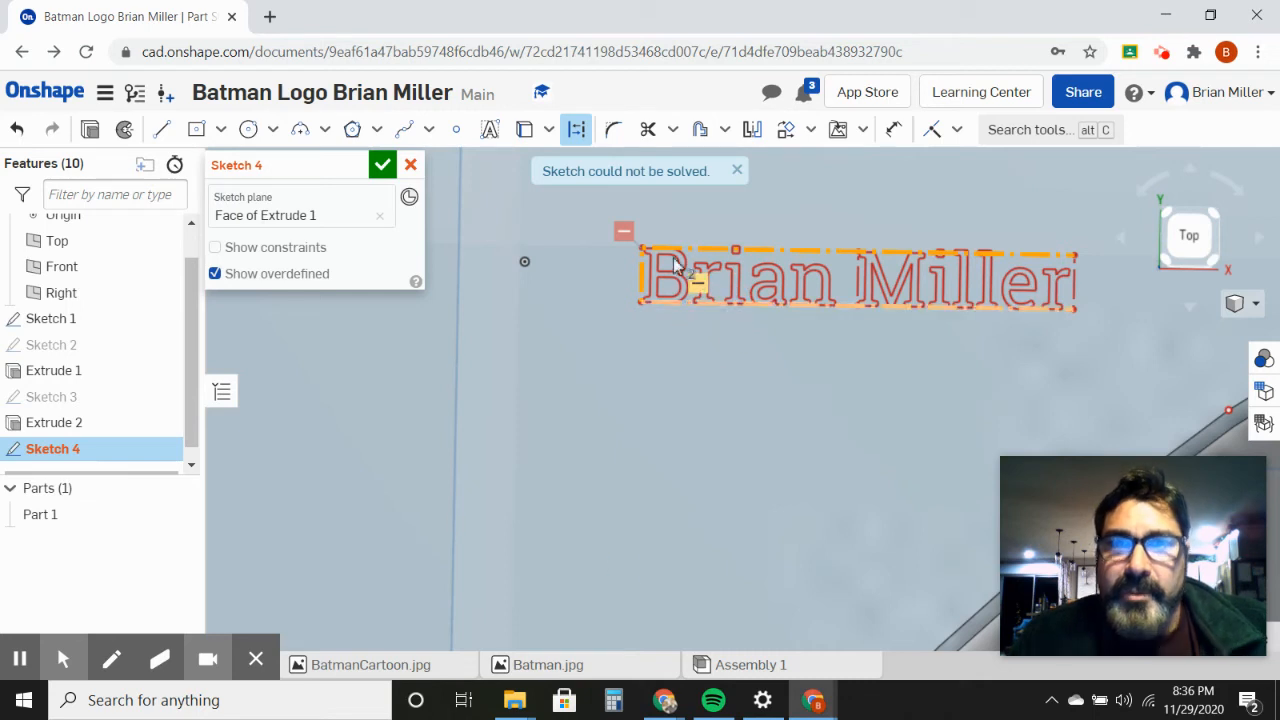
# Step: Select the whole name text and try to shift it upward and reorient it with Transform
pyautogui.moveTo(580, 224)
pyautogui.mouseDown()
pyautogui.moveTo(1148, 370)
pyautogui.moveTo(1096, 369)
pyautogui.mouseUp()
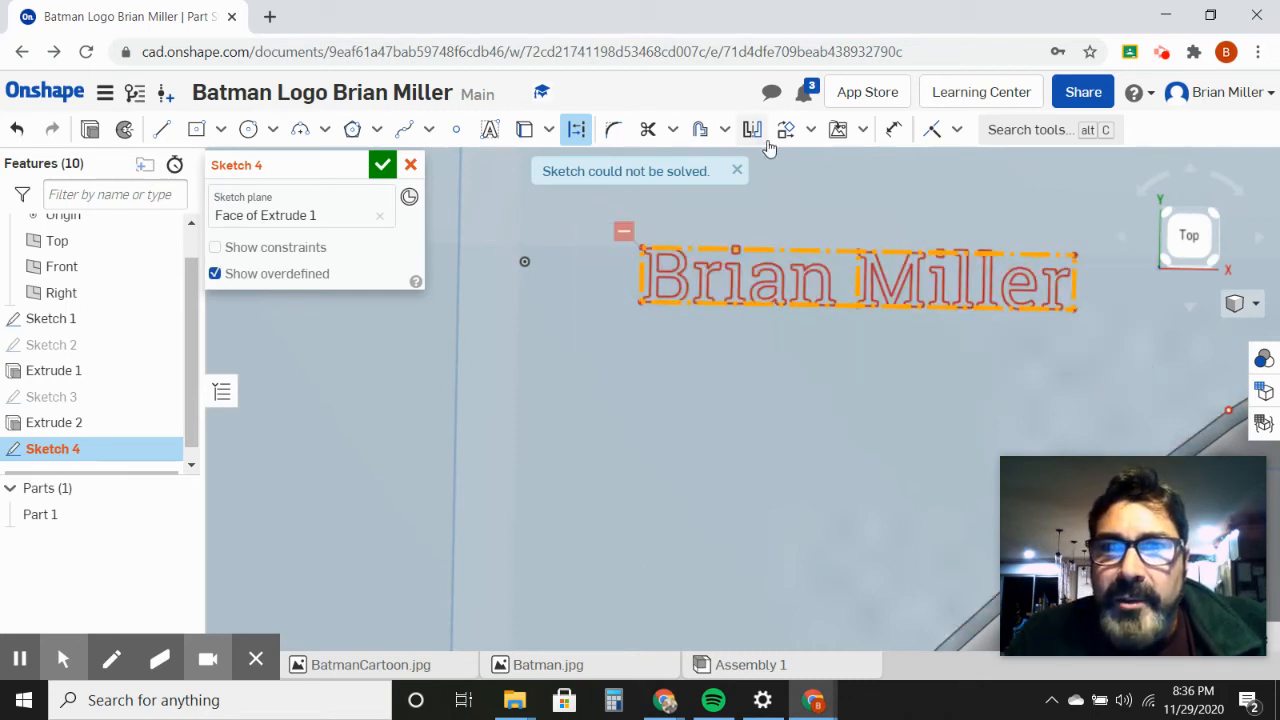
pyautogui.click(810, 131)
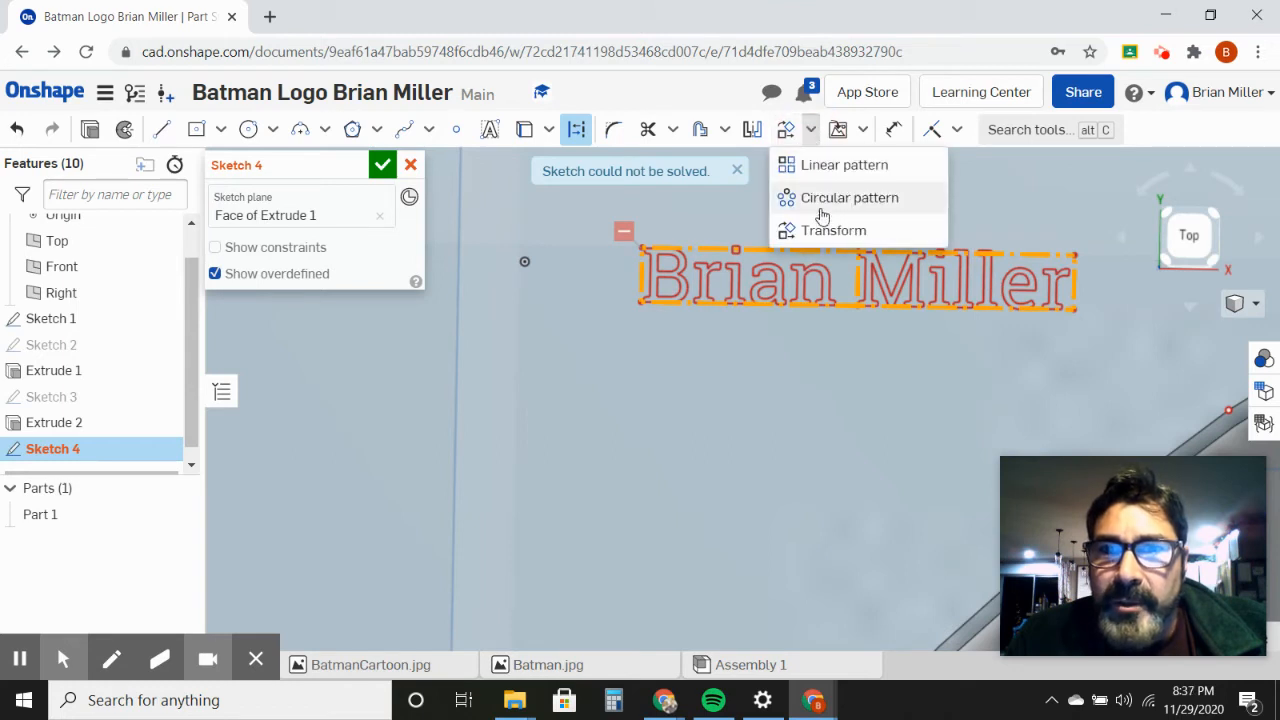
pyautogui.click(818, 238)
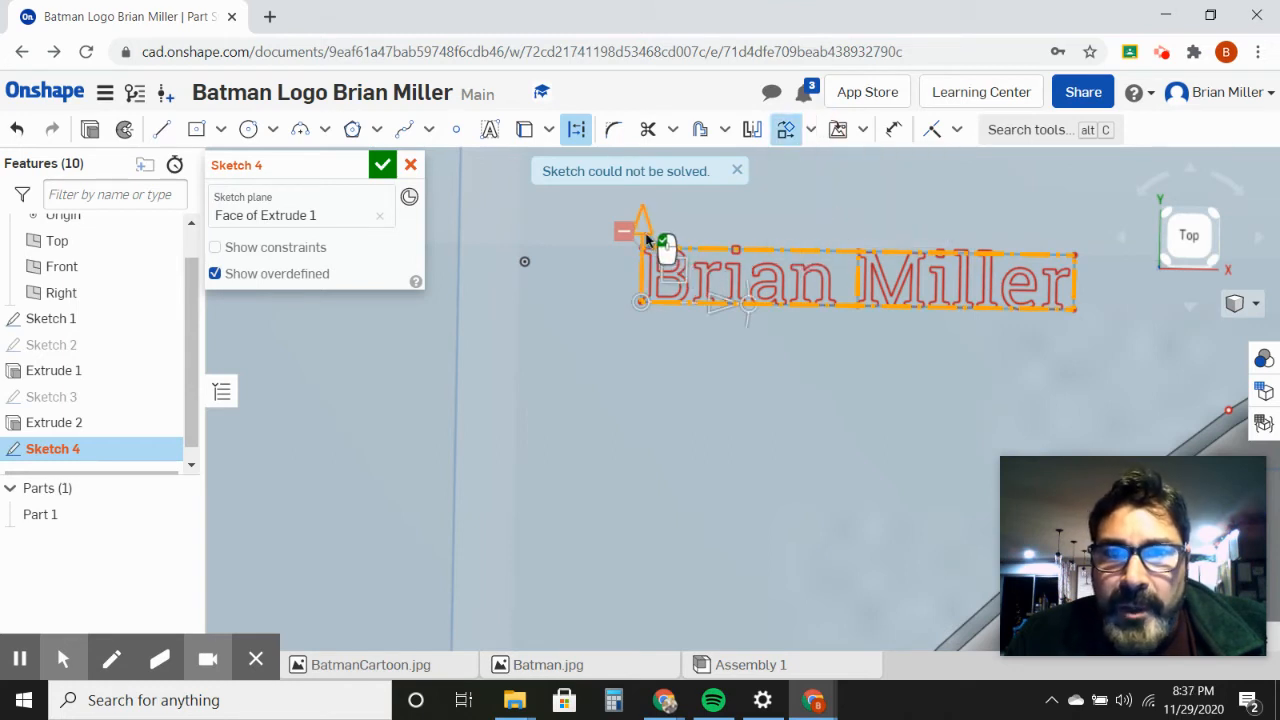
pyautogui.moveTo(642, 230); pyautogui.dragTo(643, 208)
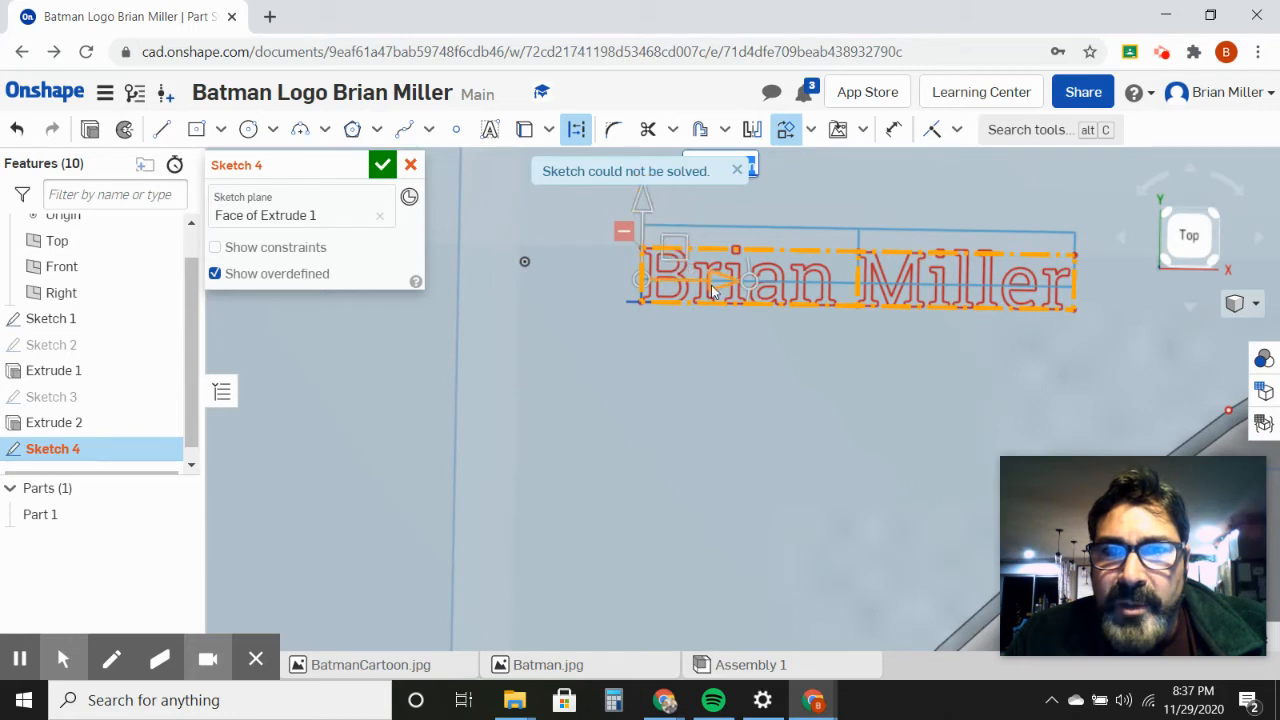
pyautogui.moveTo(755, 287); pyautogui.dragTo(766, 343)
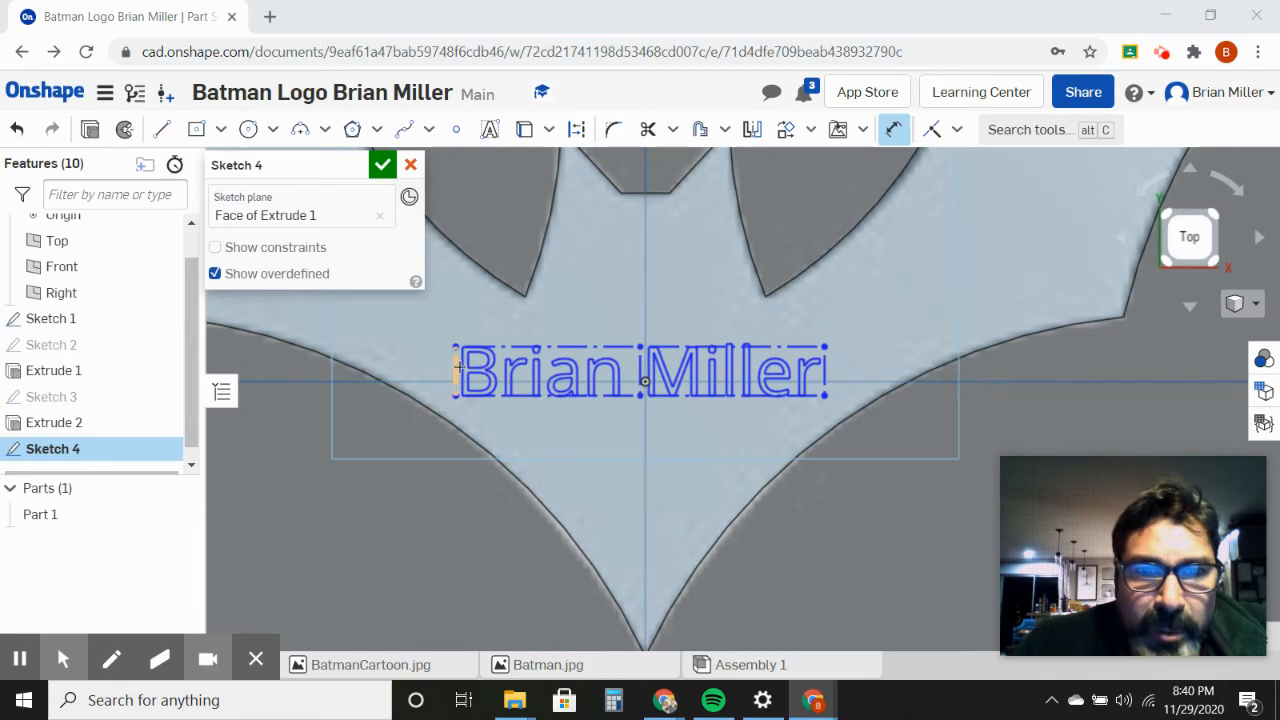
pyautogui.moveTo(456, 369); pyautogui.dragTo(500, 362)
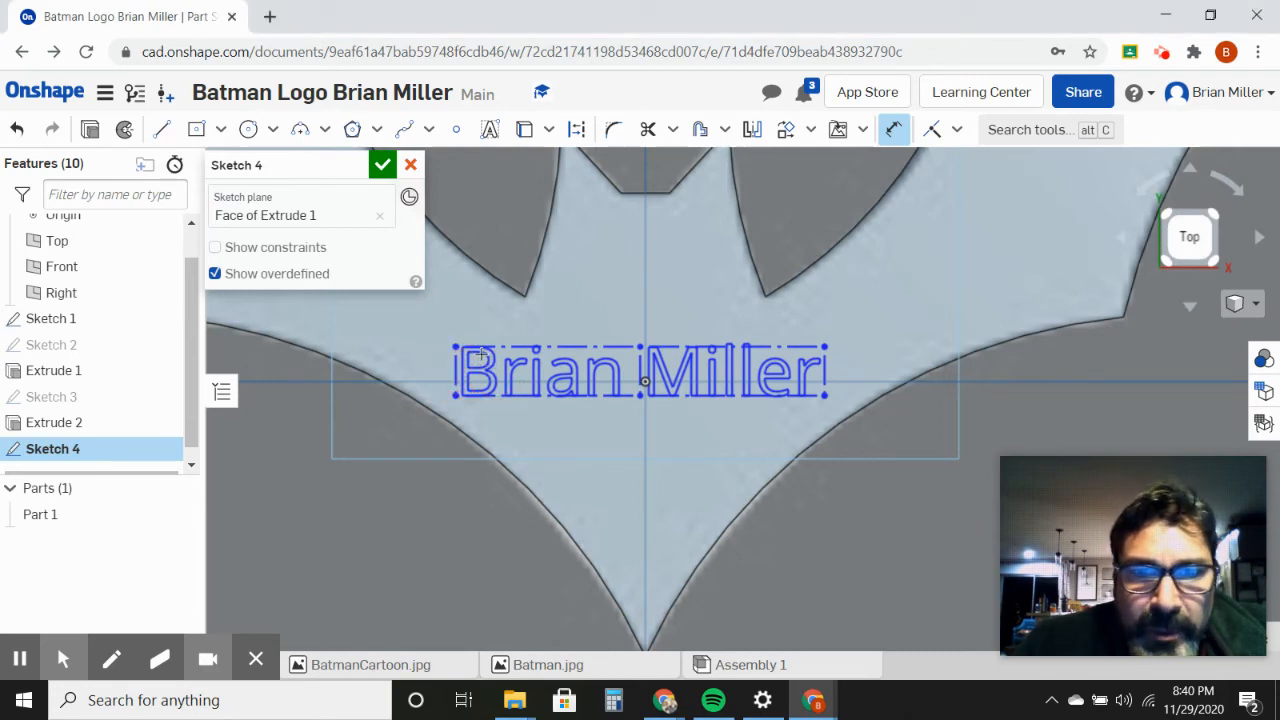
pyautogui.click(521, 346)
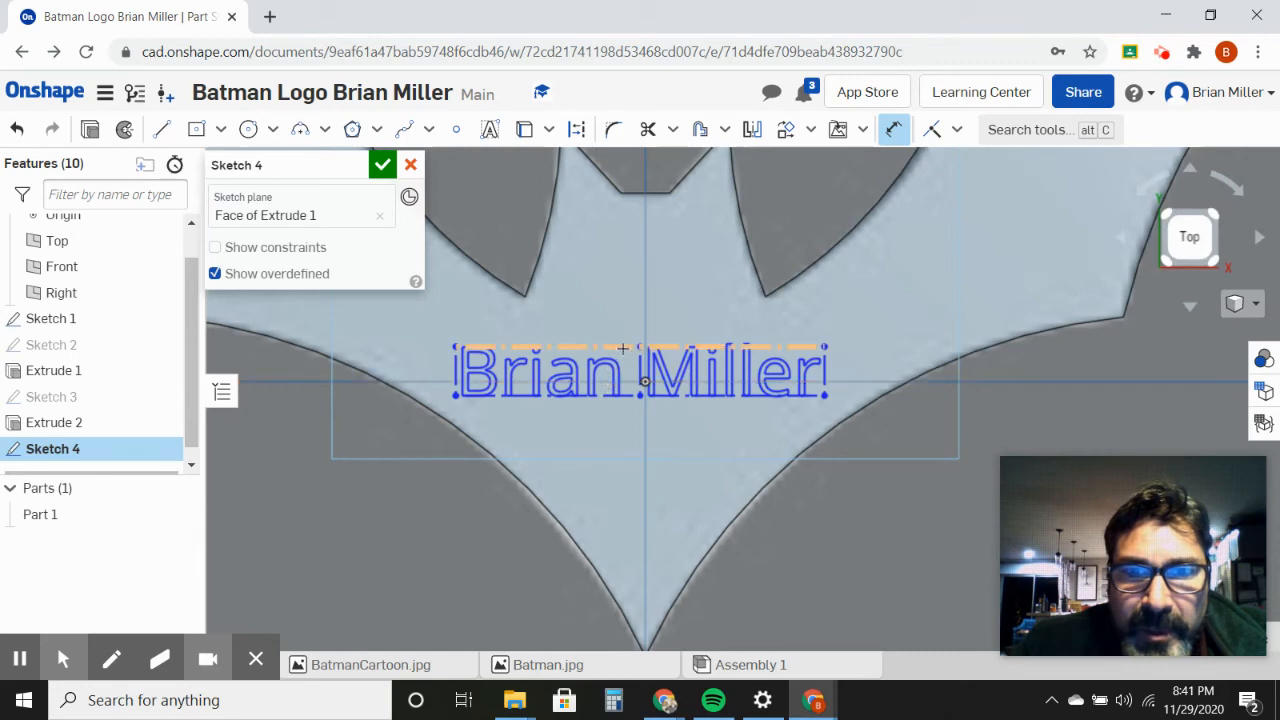
pyautogui.click(828, 397)
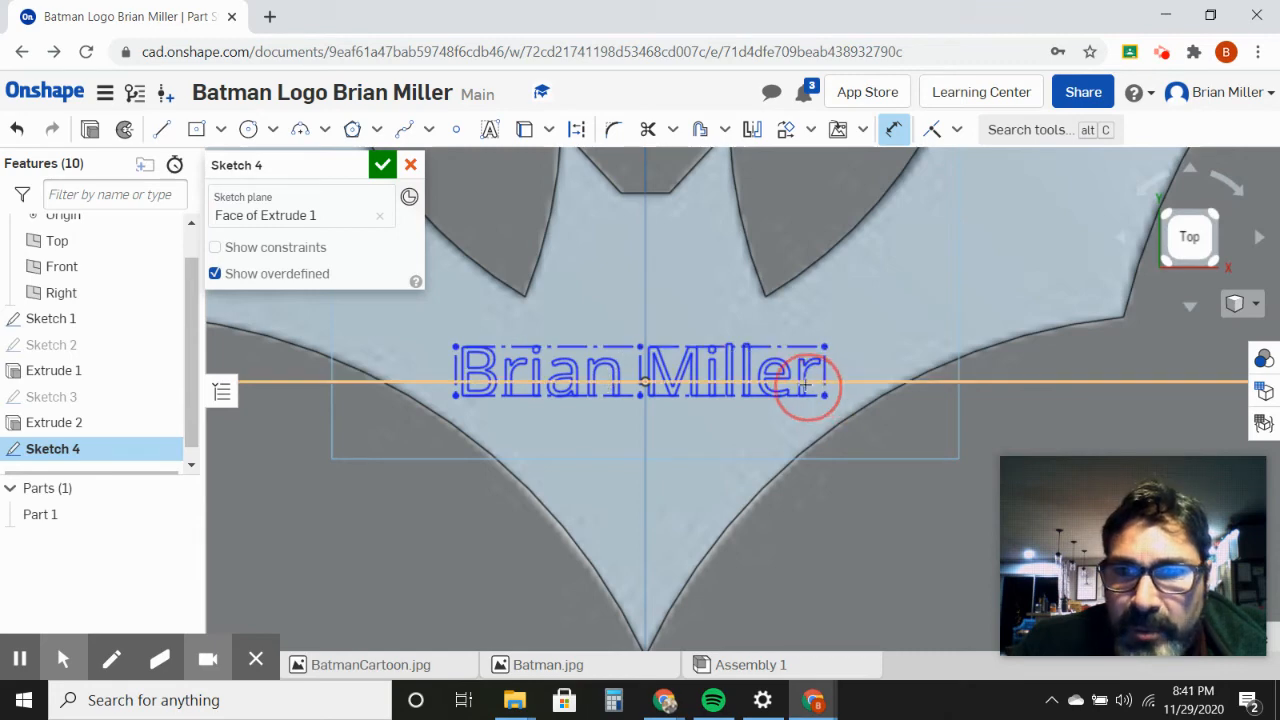
pyautogui.moveTo(462, 346); pyautogui.dragTo(749, 410)
pyautogui.click(667, 395)
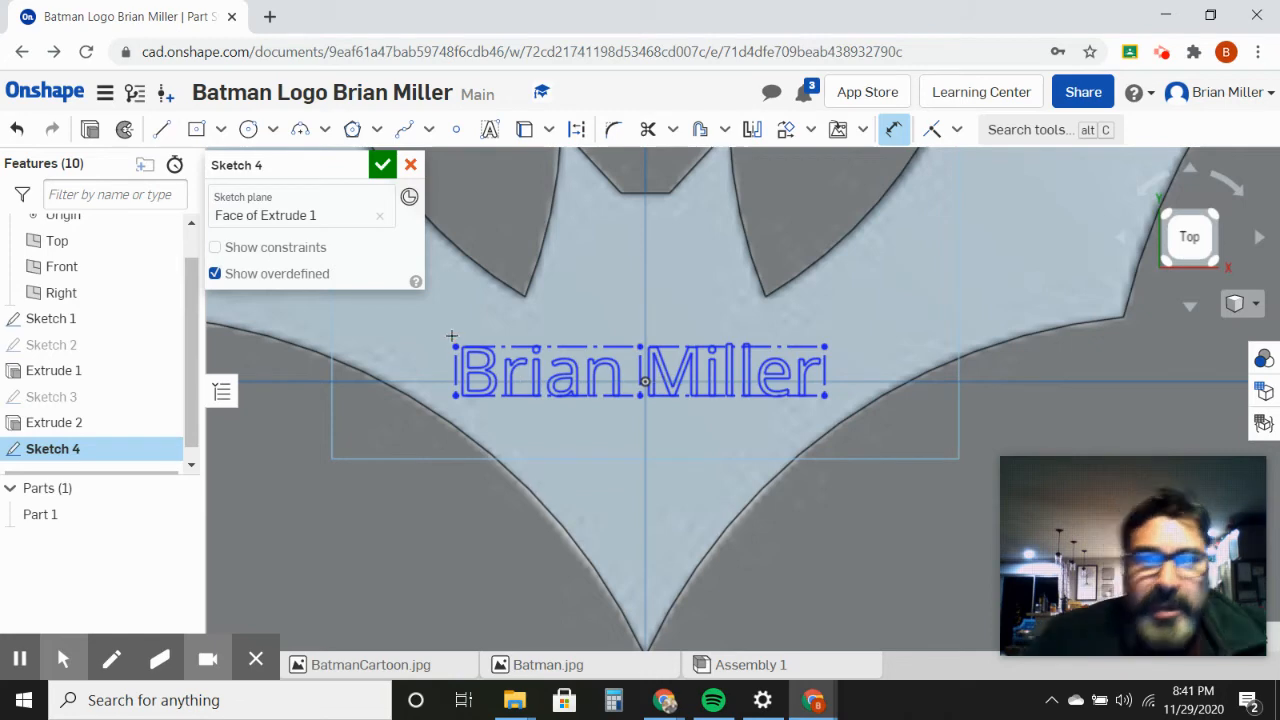
pyautogui.moveTo(445, 333); pyautogui.dragTo(560, 380)
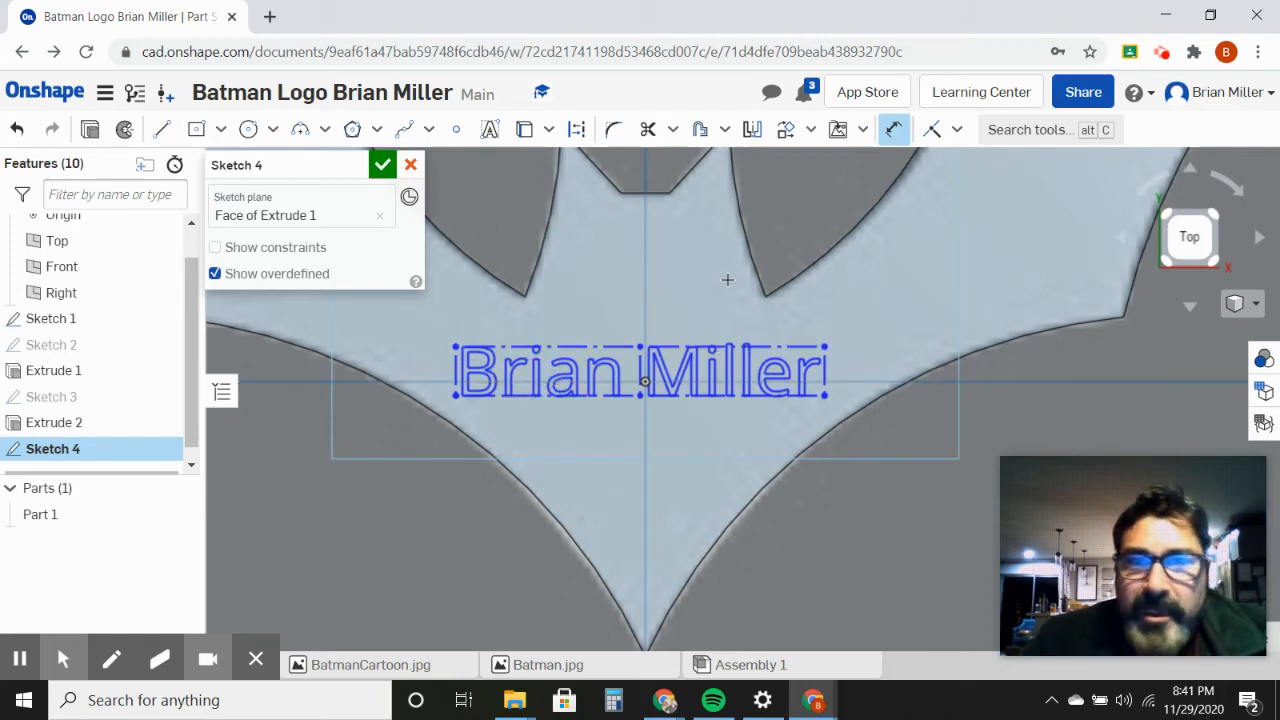
# Step: Try to rotate the whole name text 15 degrees about its lower-left corner with Transform
pyautogui.click(786, 134)
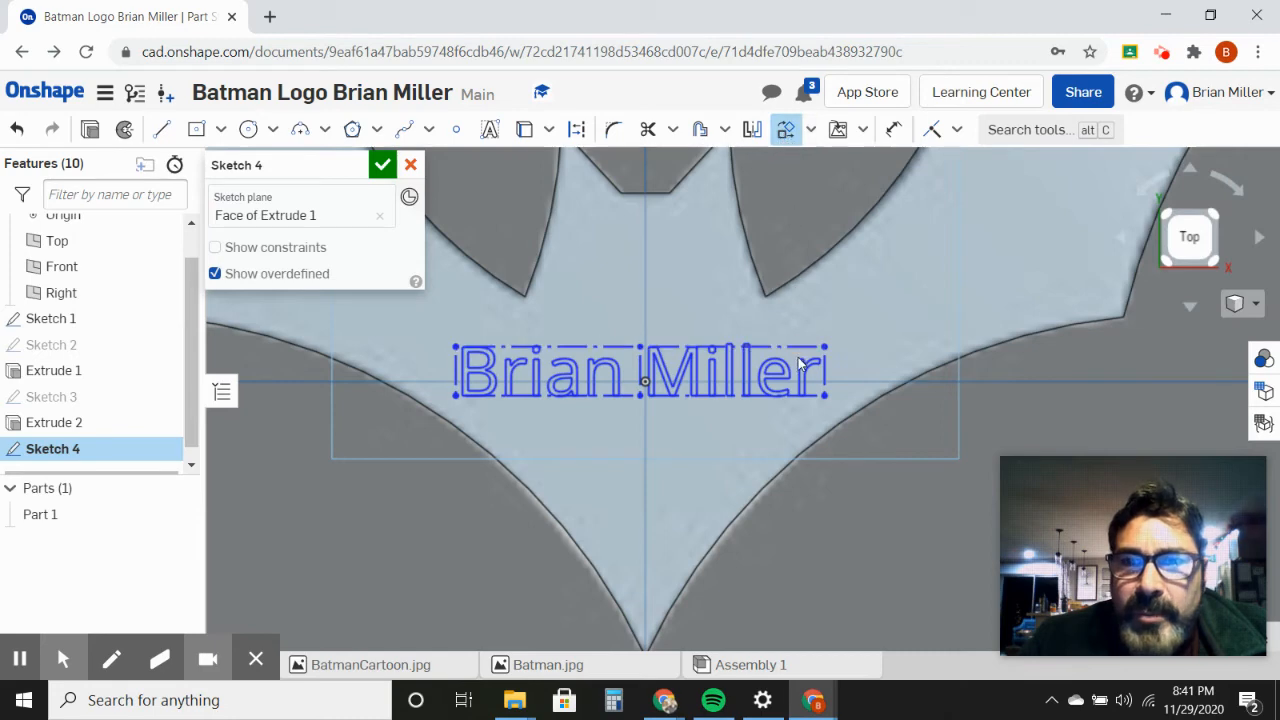
pyautogui.click(484, 348)
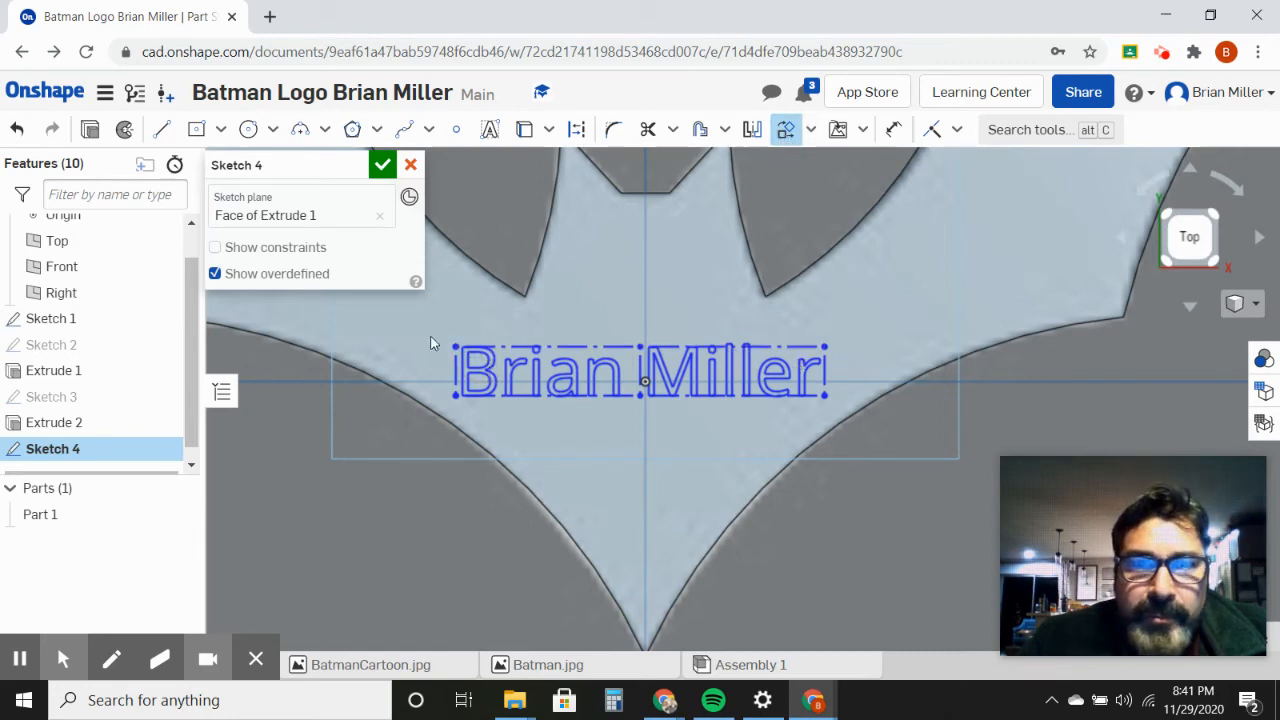
pyautogui.moveTo(431, 334)
pyautogui.mouseDown()
pyautogui.moveTo(551, 389)
pyautogui.moveTo(880, 430)
pyautogui.moveTo(868, 423)
pyautogui.mouseUp()
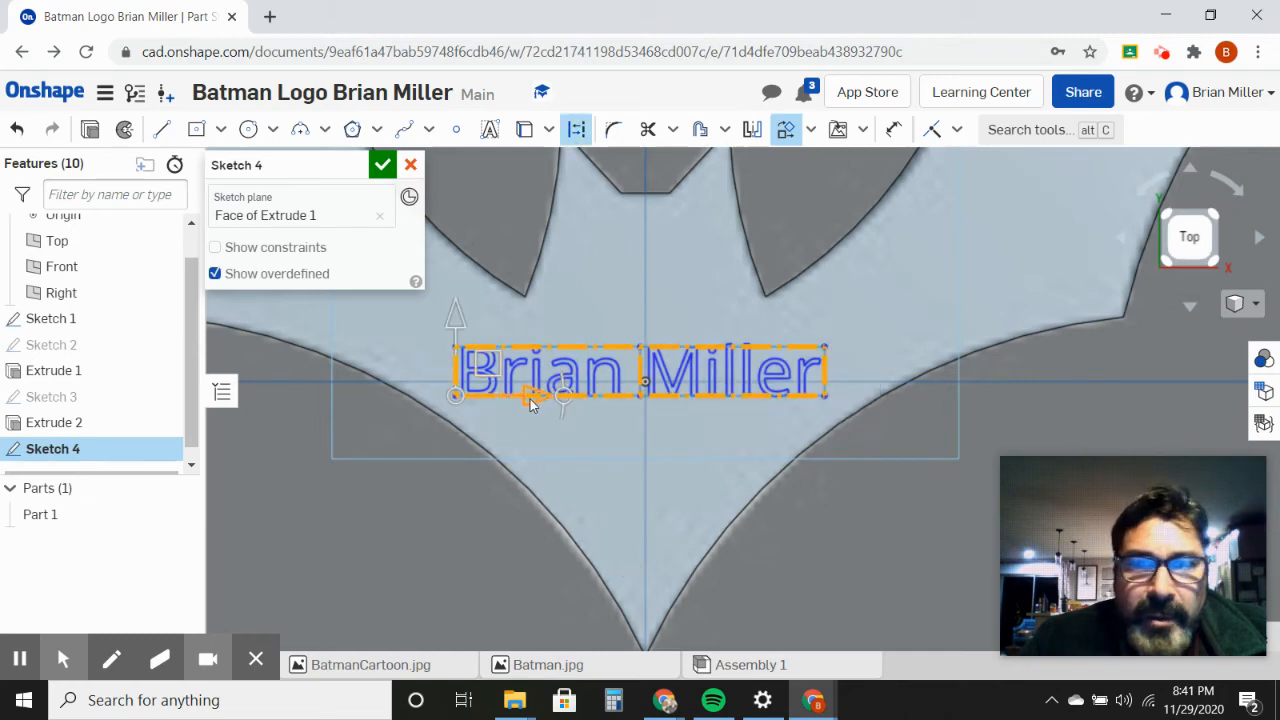
pyautogui.moveTo(563, 400); pyautogui.dragTo(620, 398)
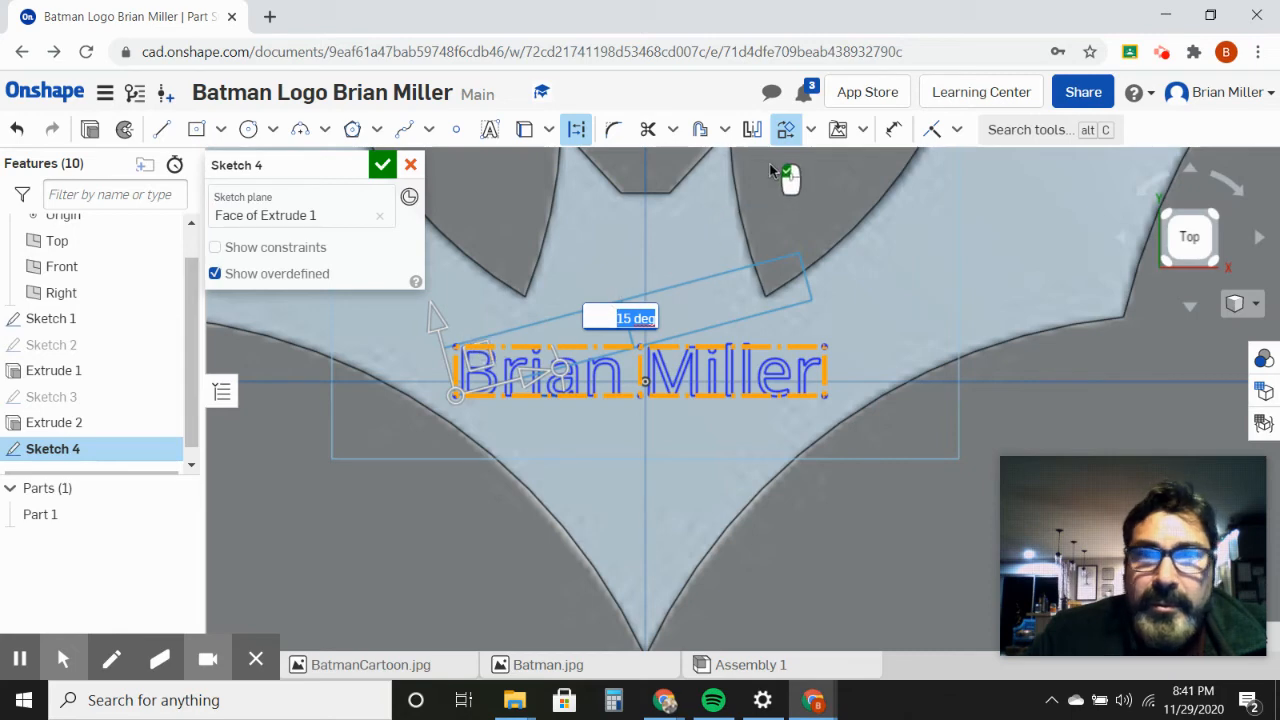
pyautogui.click(786, 135)
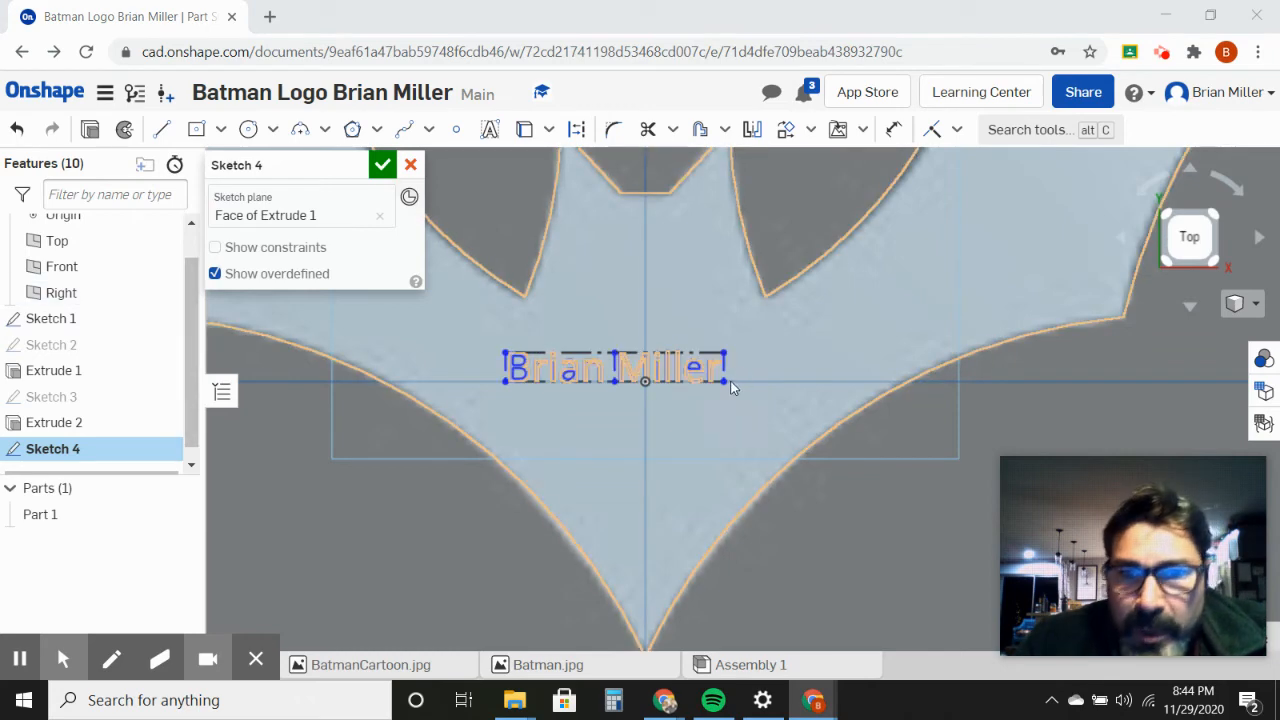
# Step: Move the name text by its control box so that it sits roughly centred over the origin
pyautogui.moveTo(724, 389); pyautogui.dragTo(753, 410)
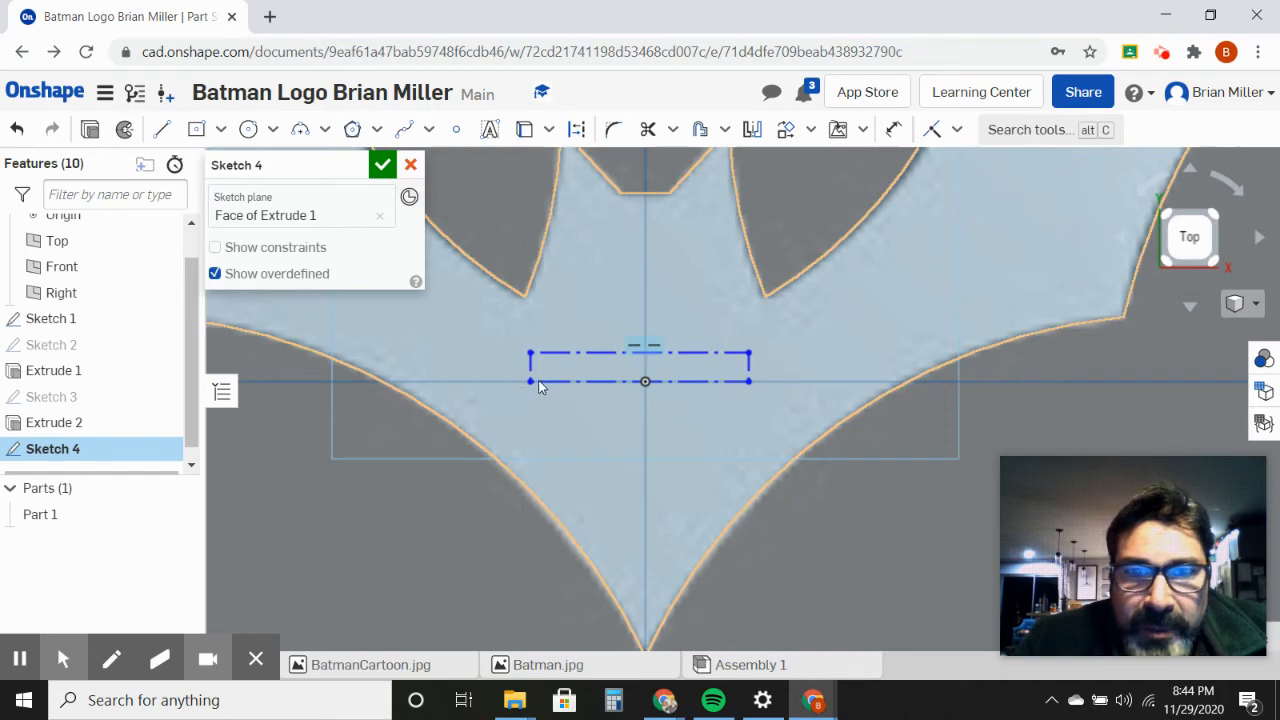
pyautogui.moveTo(532, 381); pyautogui.dragTo(522, 392)
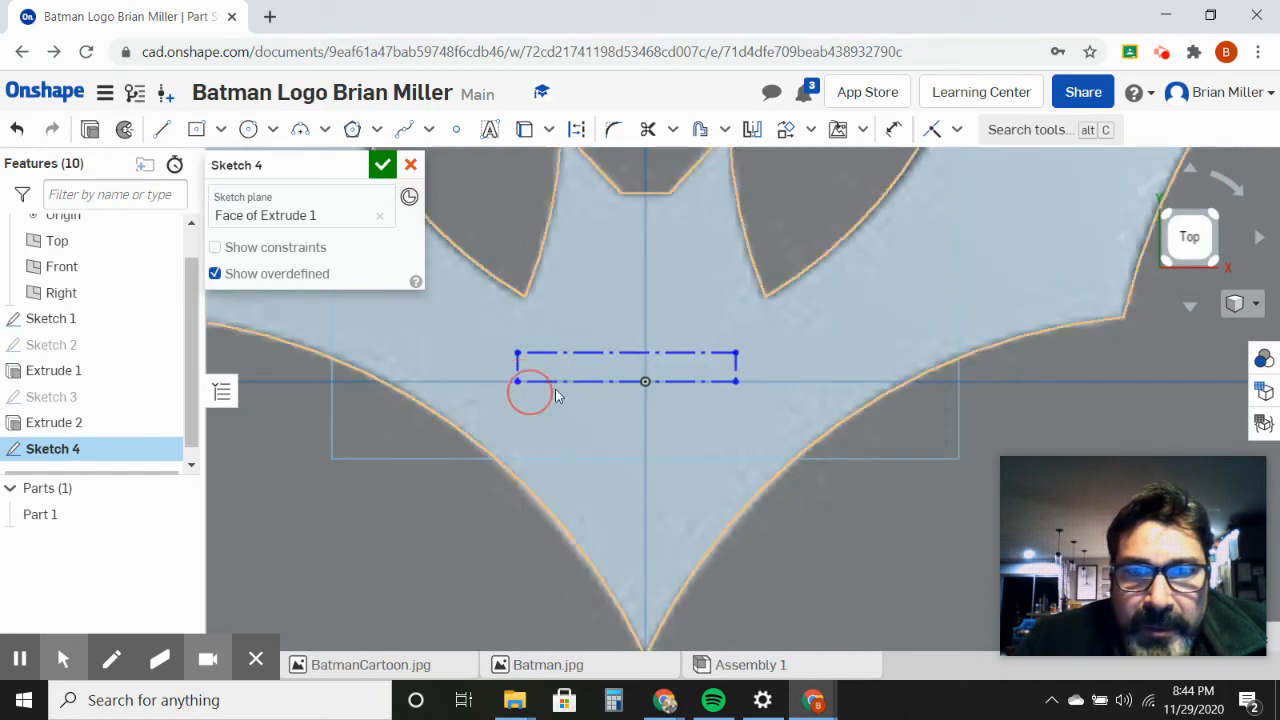
pyautogui.moveTo(737, 360)
pyautogui.mouseDown()
pyautogui.moveTo(754, 353)
pyautogui.moveTo(736, 354)
pyautogui.mouseUp()
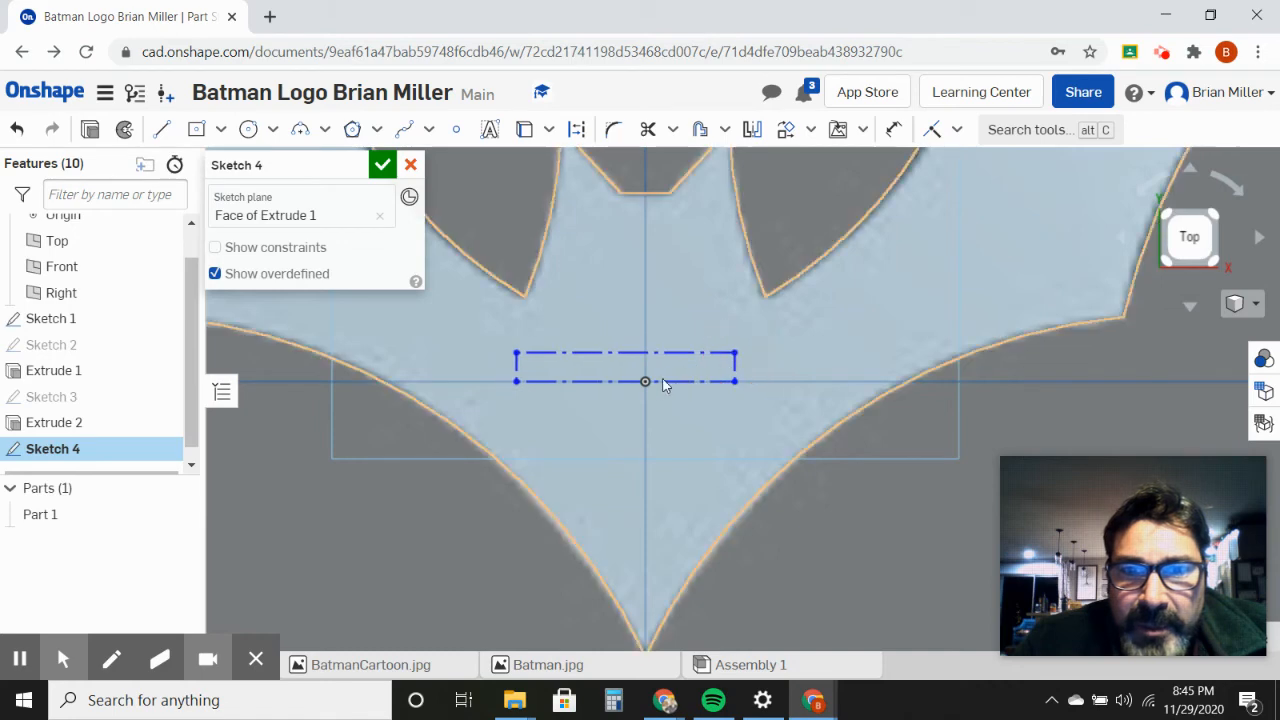
pyautogui.moveTo(631, 378); pyautogui.dragTo(639, 386)
pyautogui.click(759, 372)
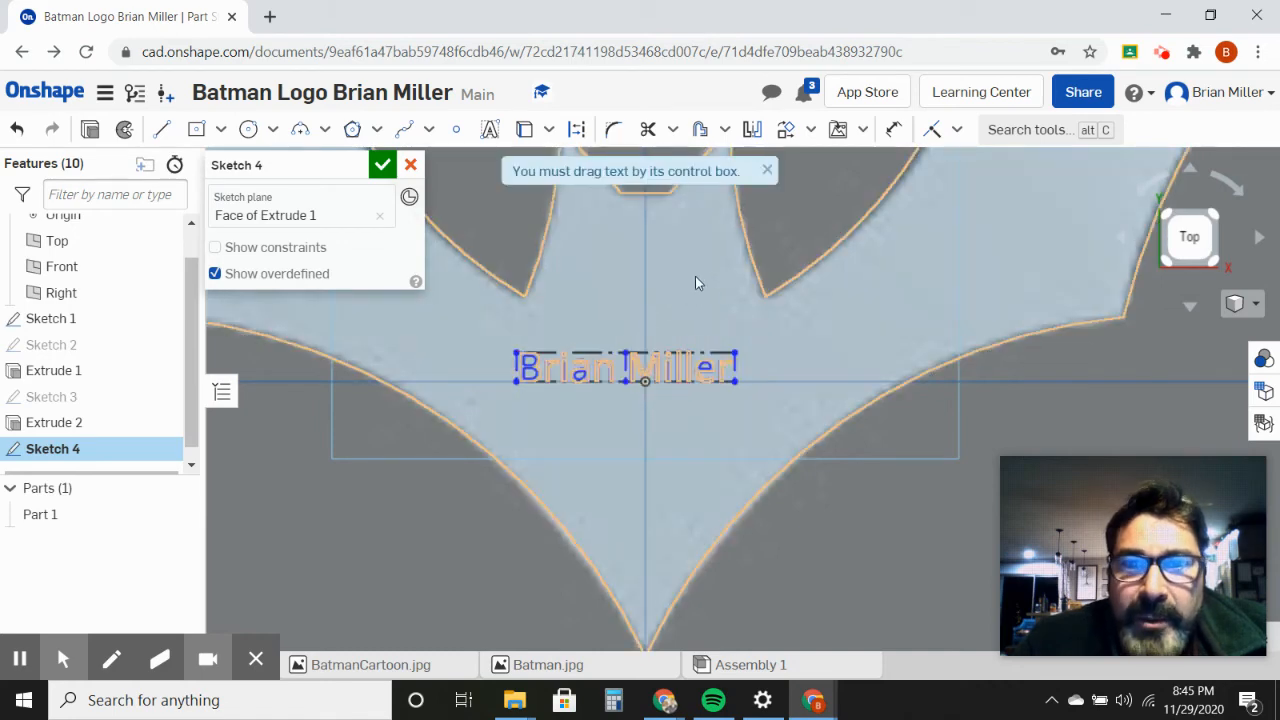
# Step: Rotate the whole name text 10 degrees about its lower-left corner with Transform and finish the sketch
pyautogui.click(785, 134)
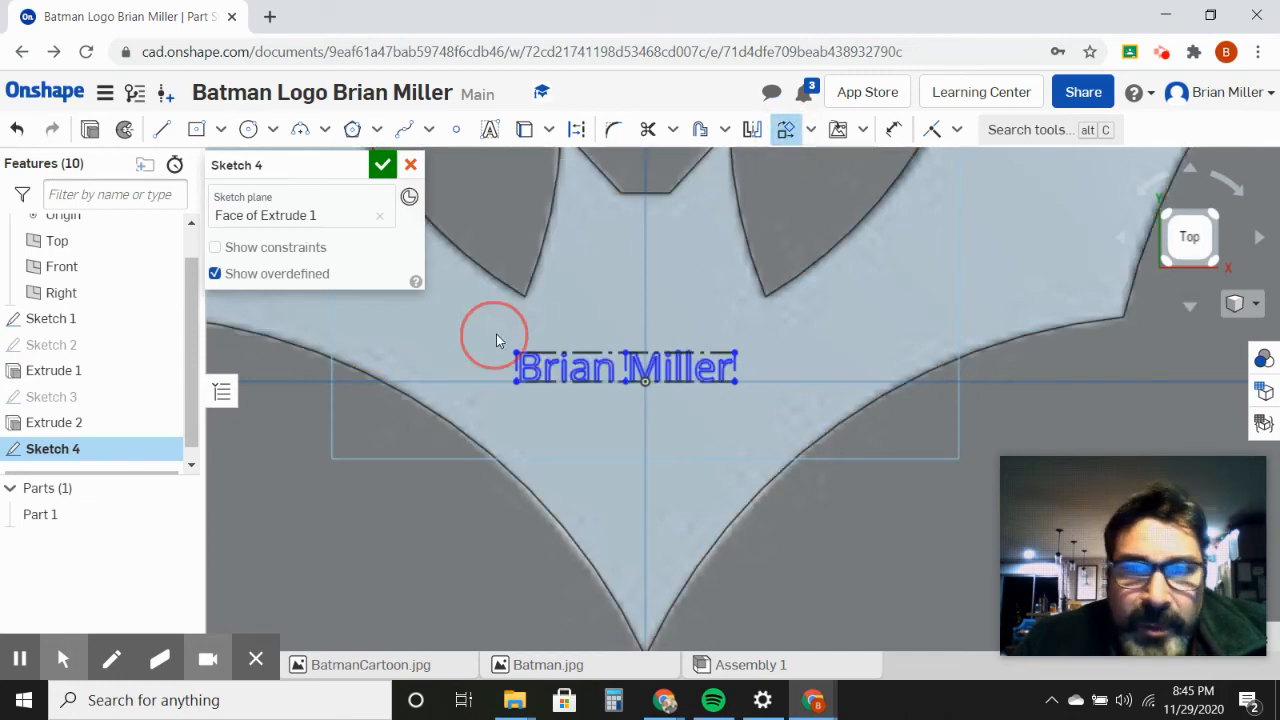
pyautogui.moveTo(492, 333); pyautogui.dragTo(776, 401)
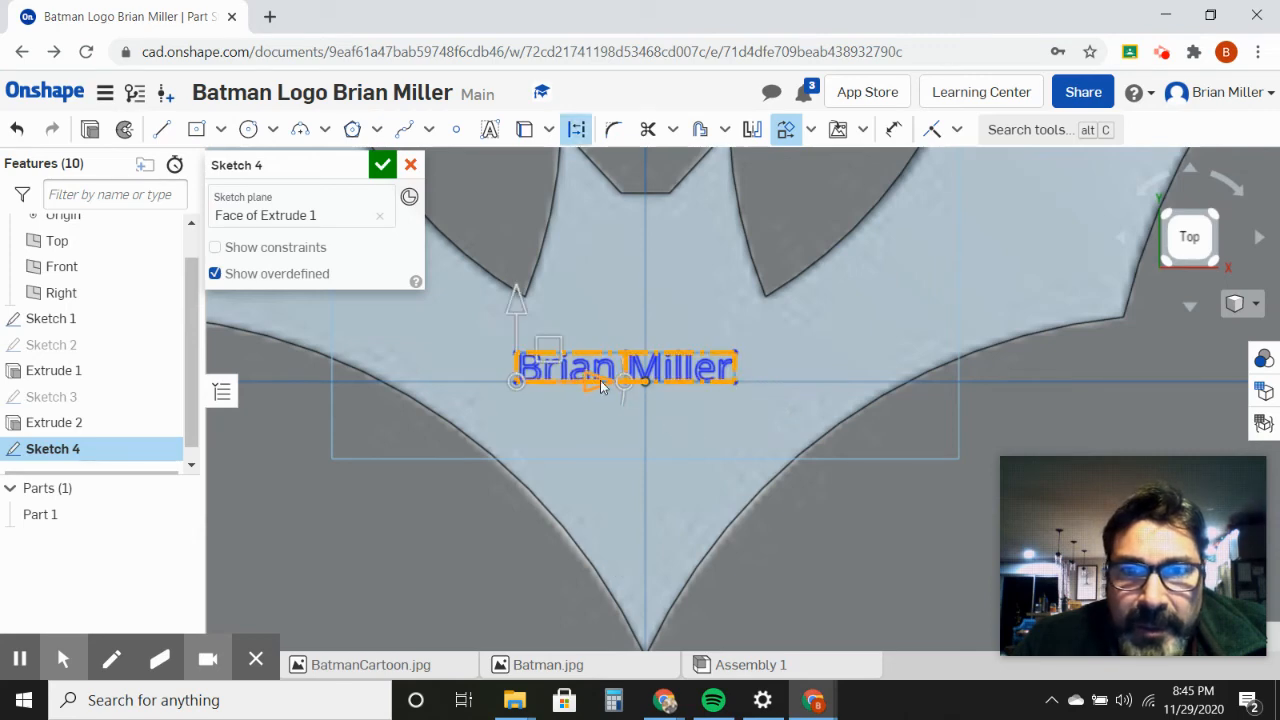
pyautogui.moveTo(625, 387); pyautogui.dragTo(660, 378)
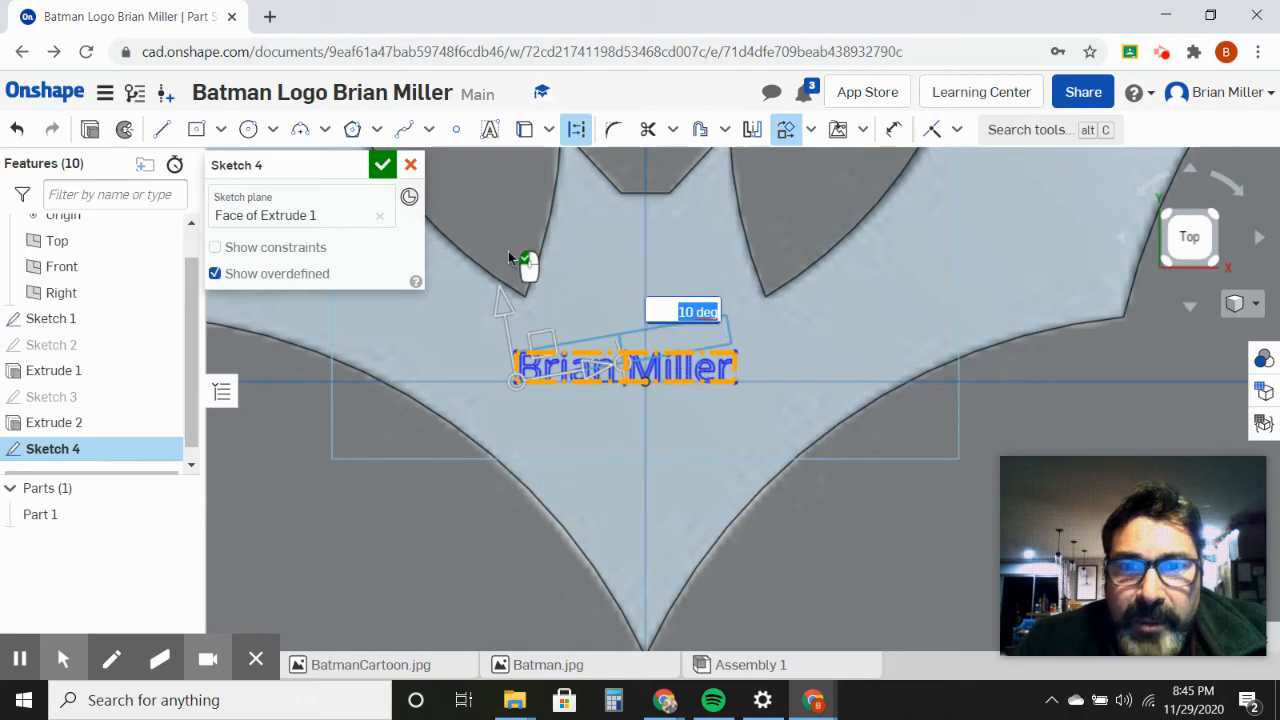
pyautogui.click(382, 164)
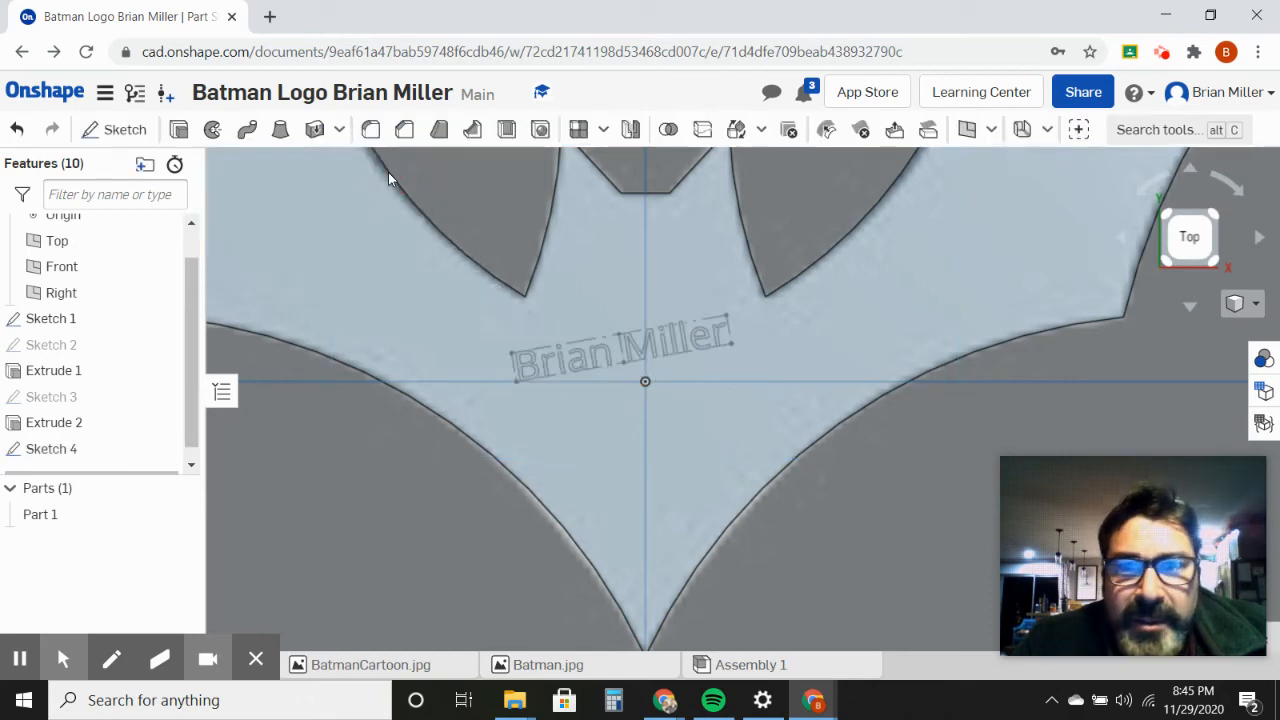
# Step: Try to extrude the name text 0.1 in as a blind Add merged with Part 1
pyautogui.moveTo(741, 461); pyautogui.dragTo(733, 420, button='right')
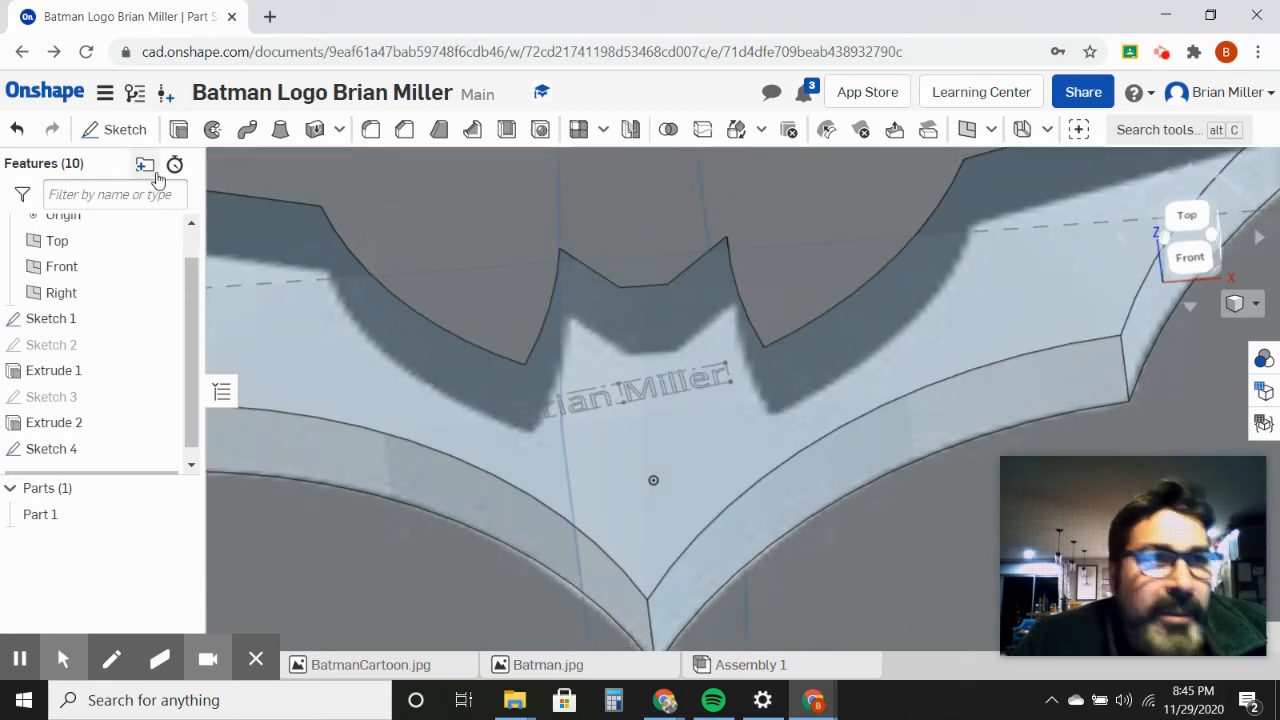
pyautogui.click(181, 140)
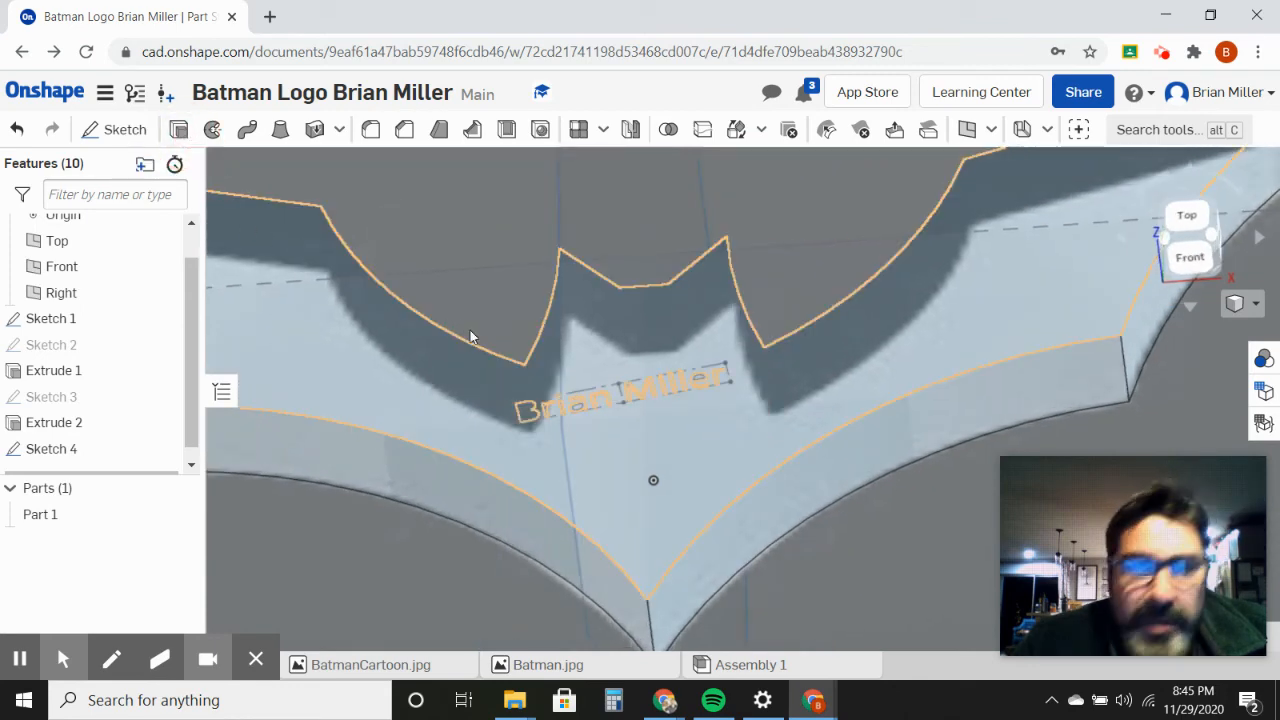
pyautogui.click(590, 401)
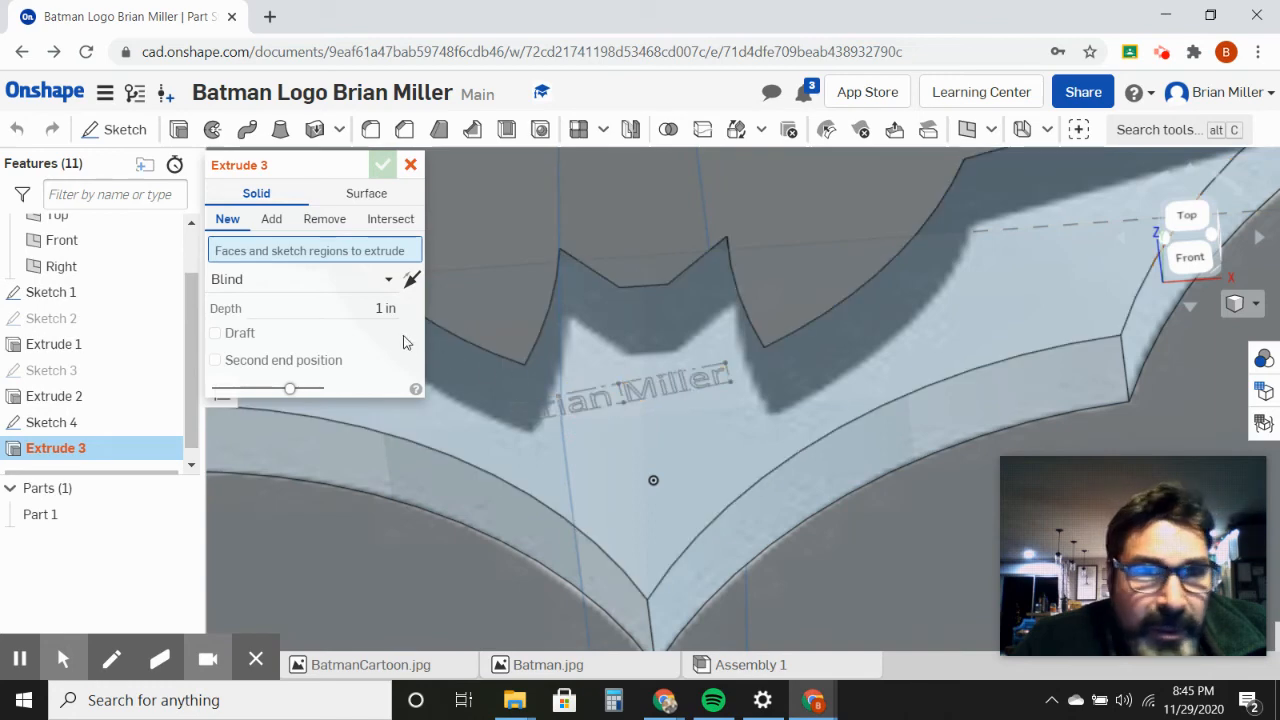
pyautogui.click(276, 222)
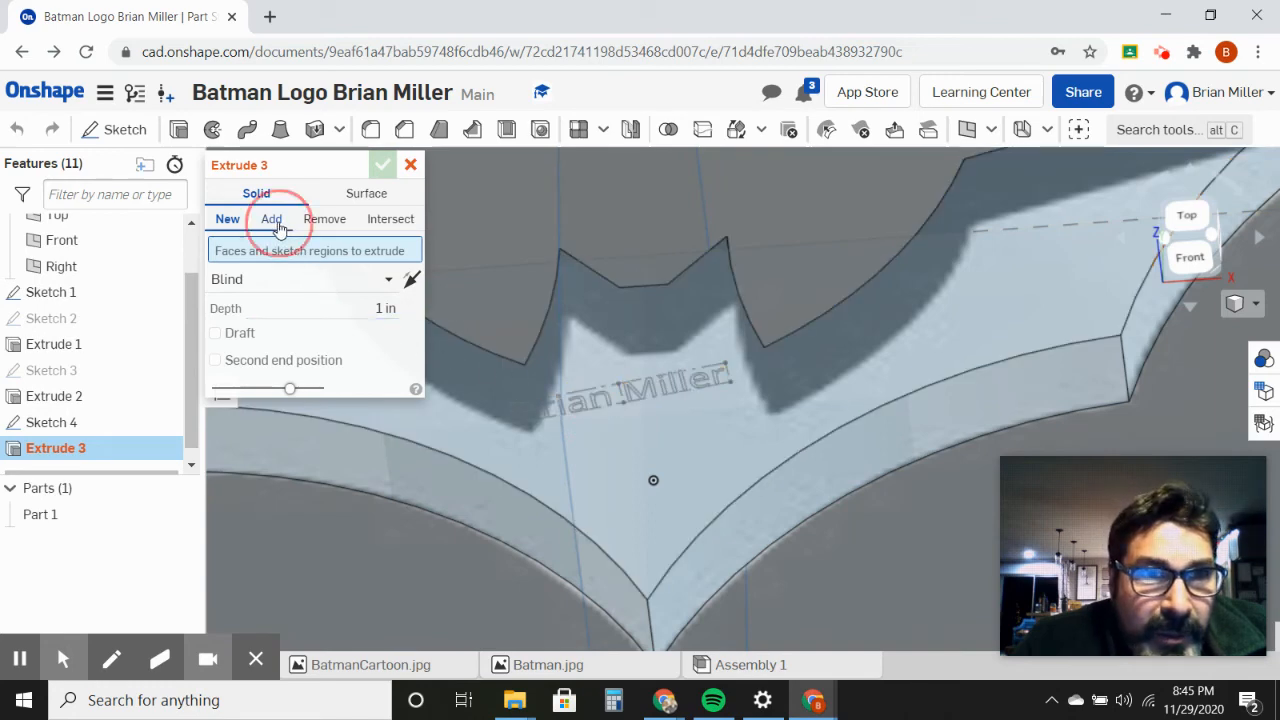
pyautogui.click(383, 310)
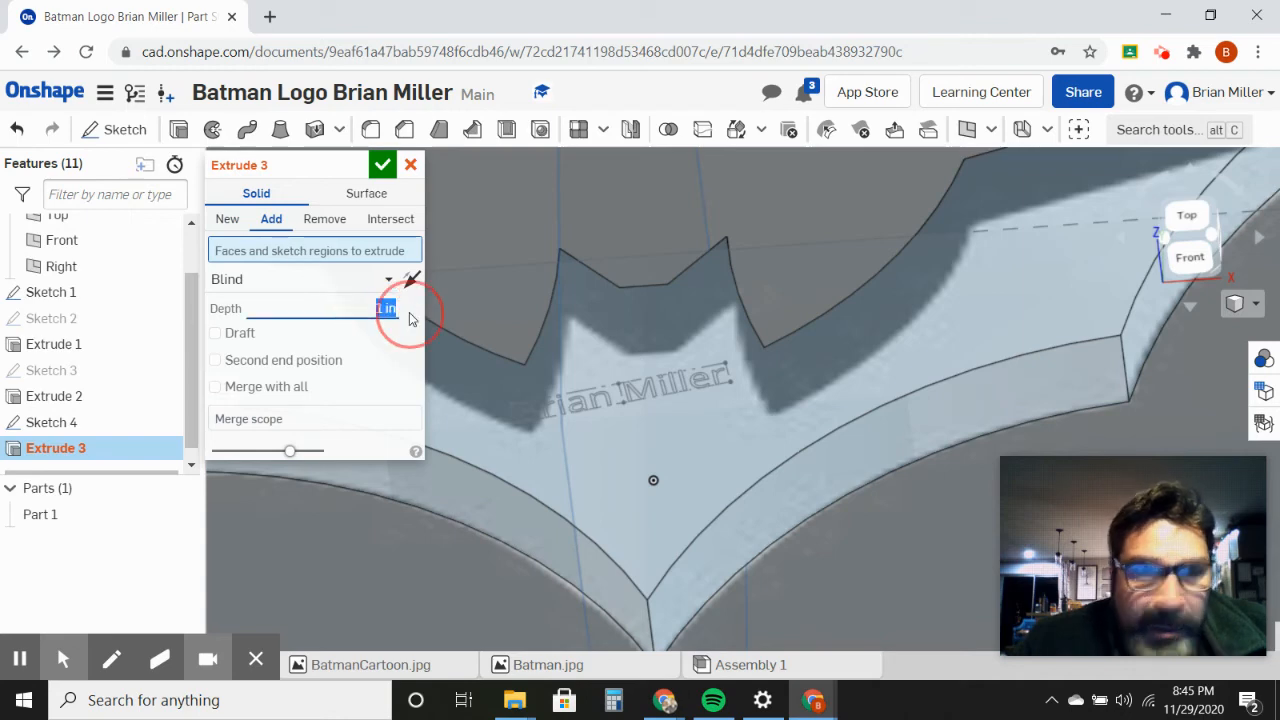
pyautogui.write('1')
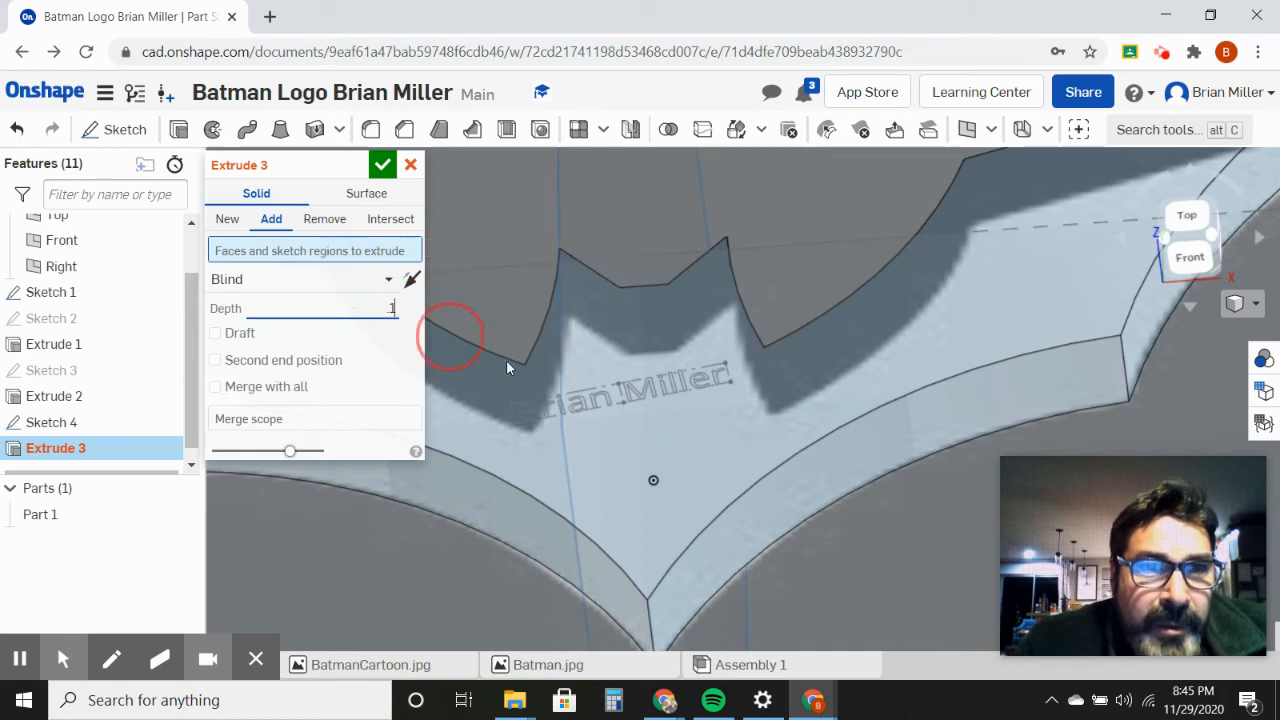
pyautogui.click(608, 405)
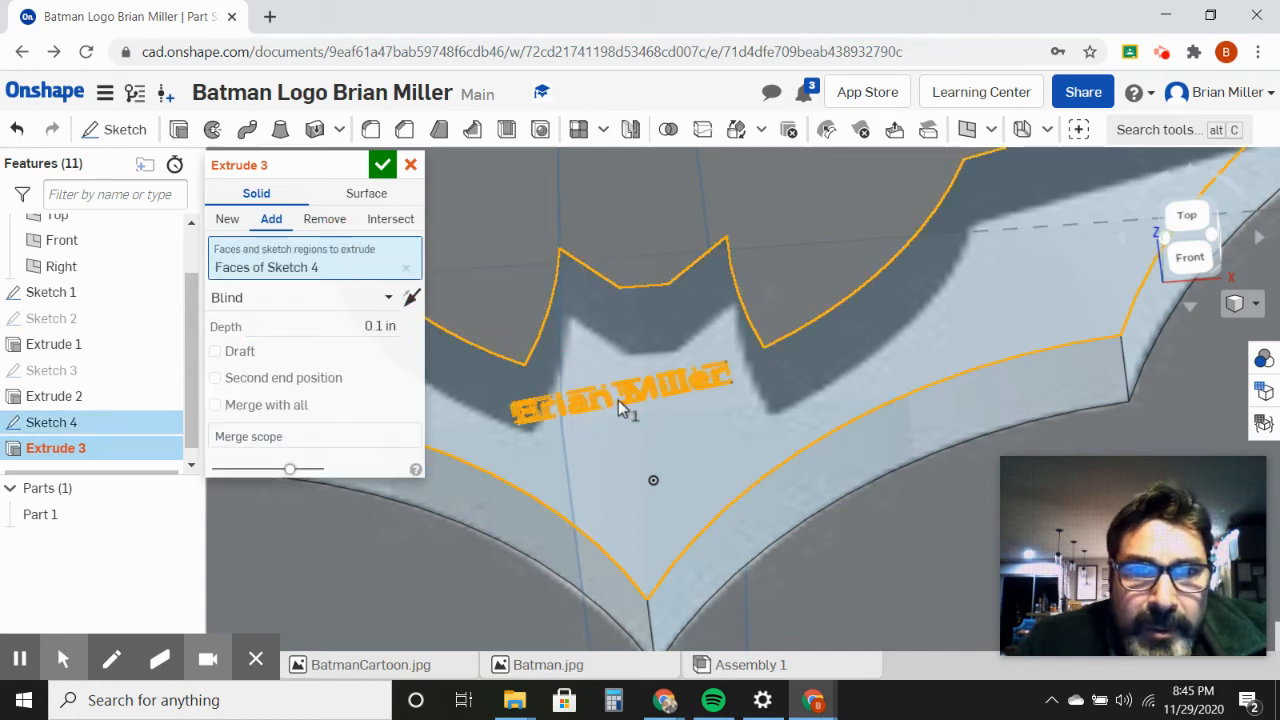
pyautogui.click(612, 401)
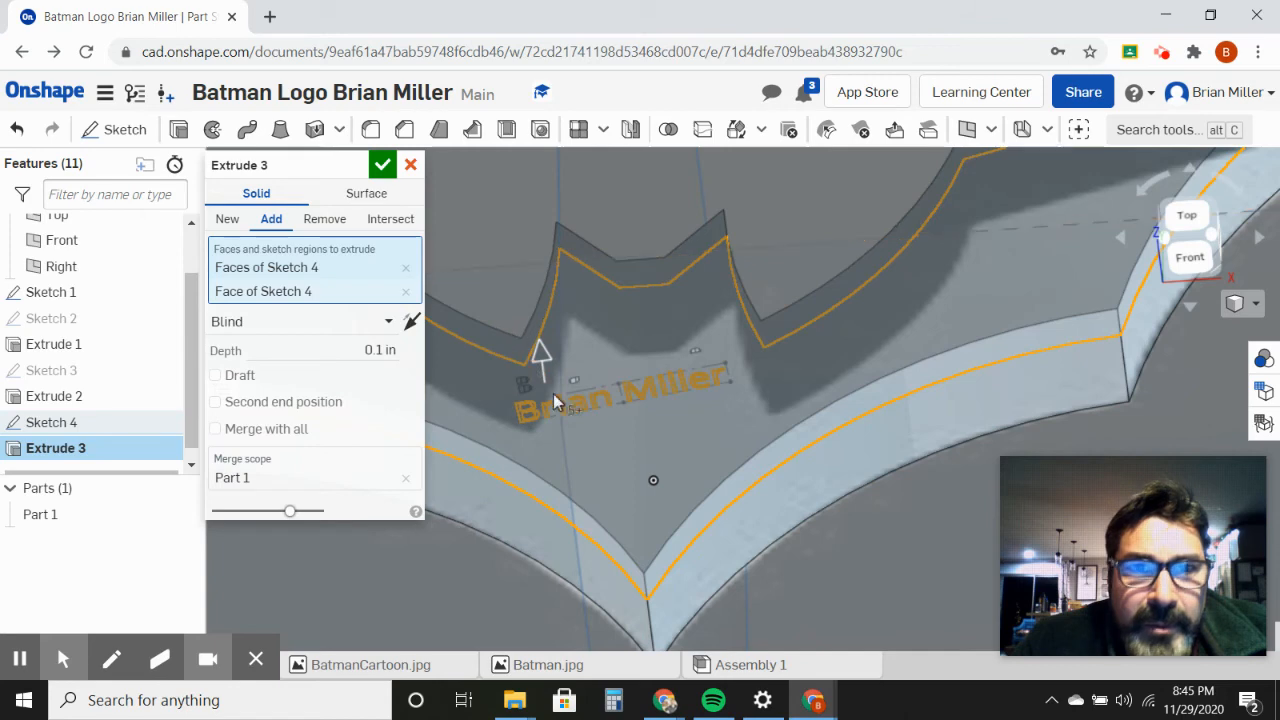
pyautogui.click(557, 404)
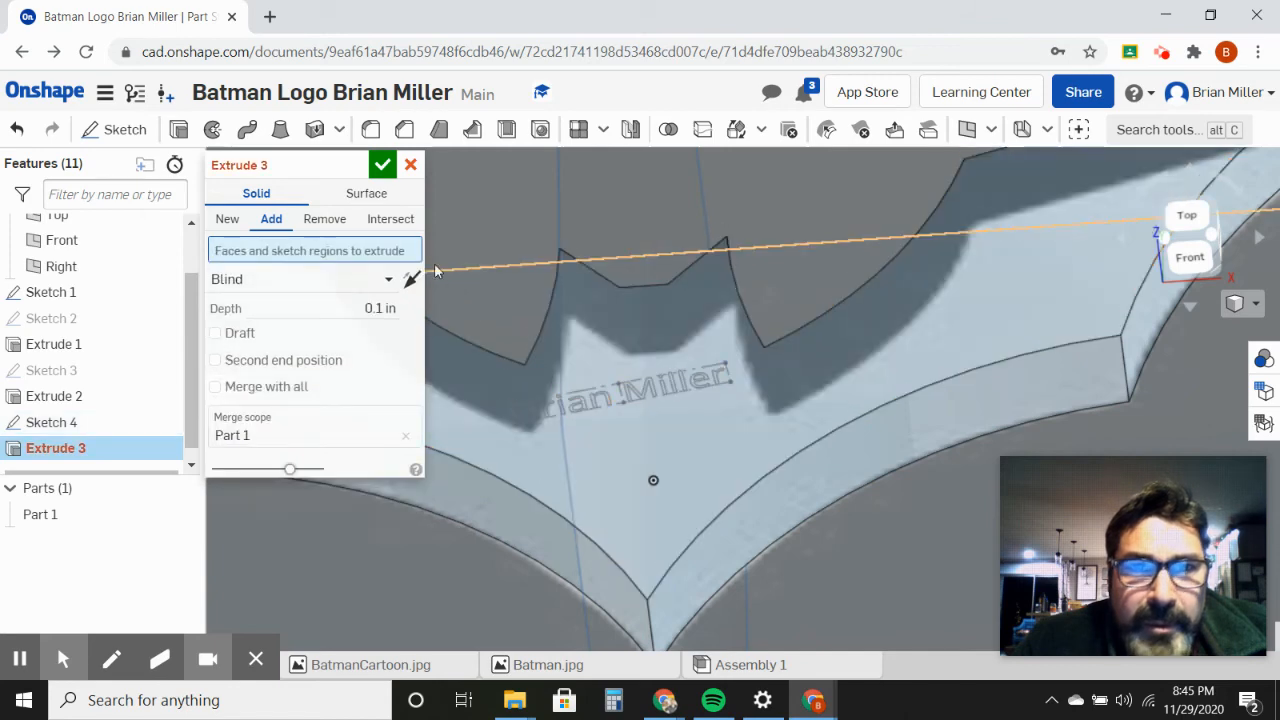
pyautogui.click(382, 164)
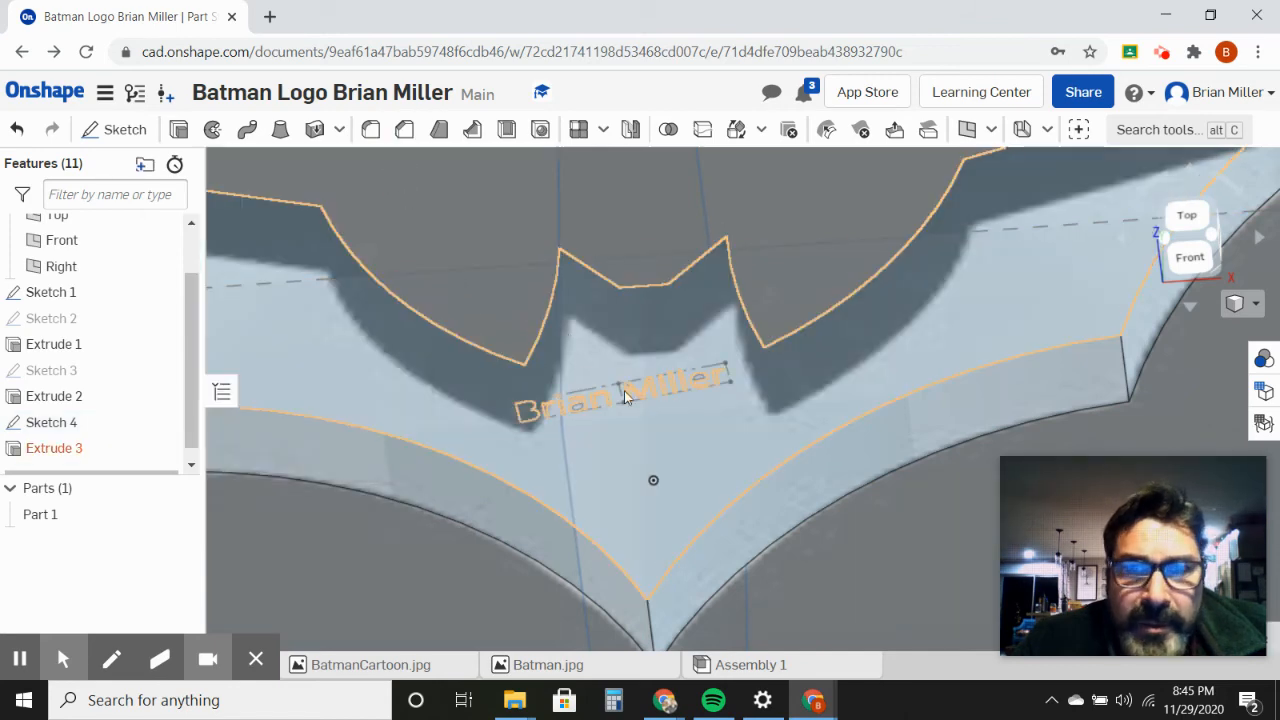
# Step: Extrude the name text of Sketch 4 by 0.1 in as a blind Add merged with Part 1
pyautogui.moveTo(798, 437); pyautogui.dragTo(766, 441, button='right')
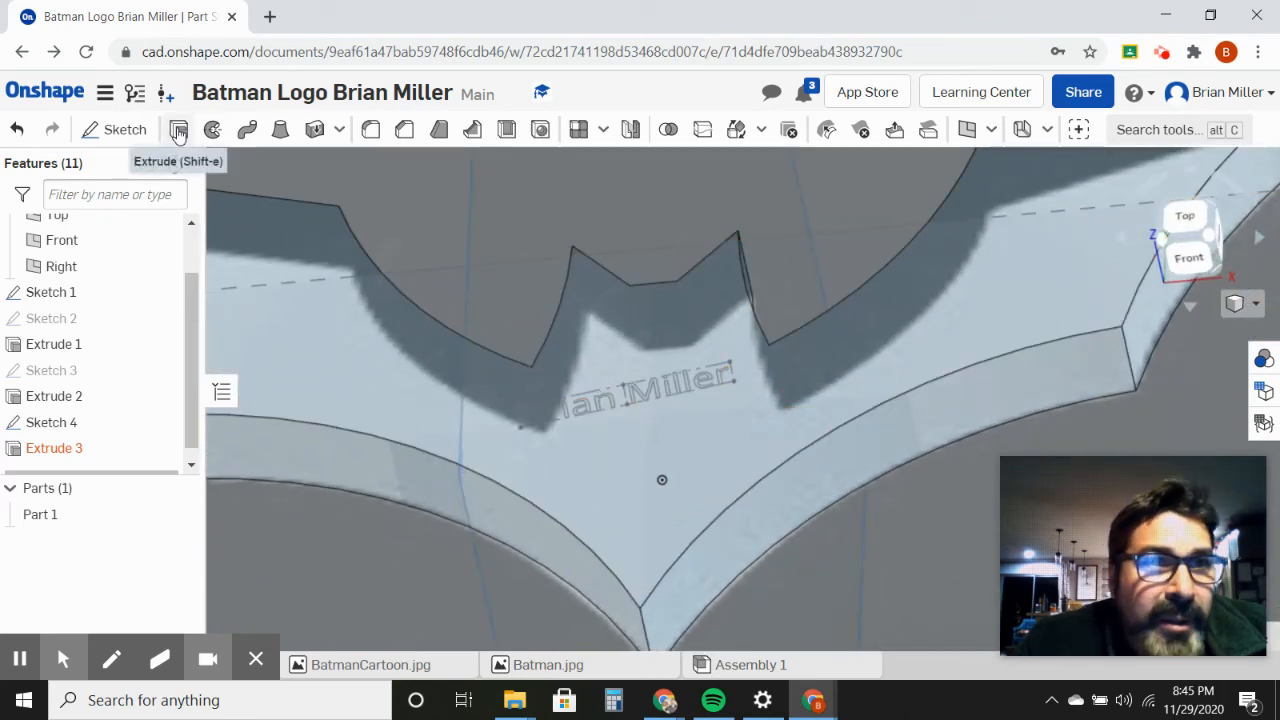
pyautogui.hotkey('shift', 'e')
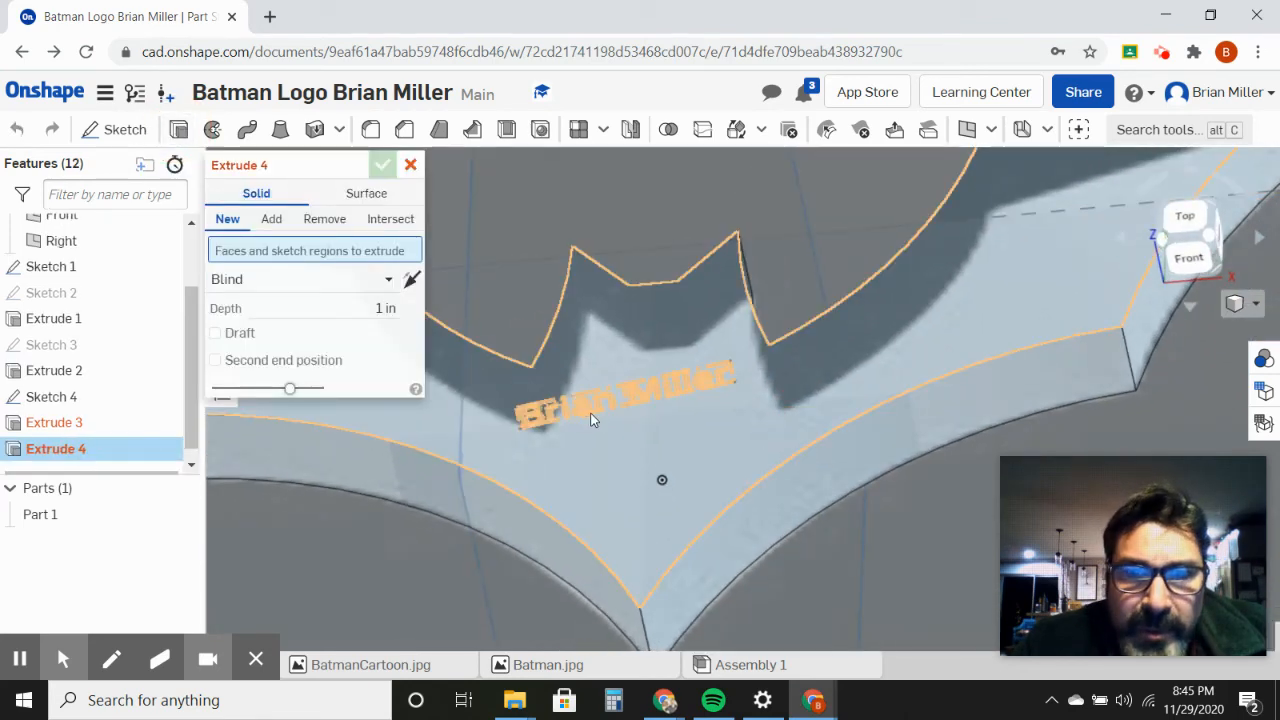
pyautogui.click(590, 419)
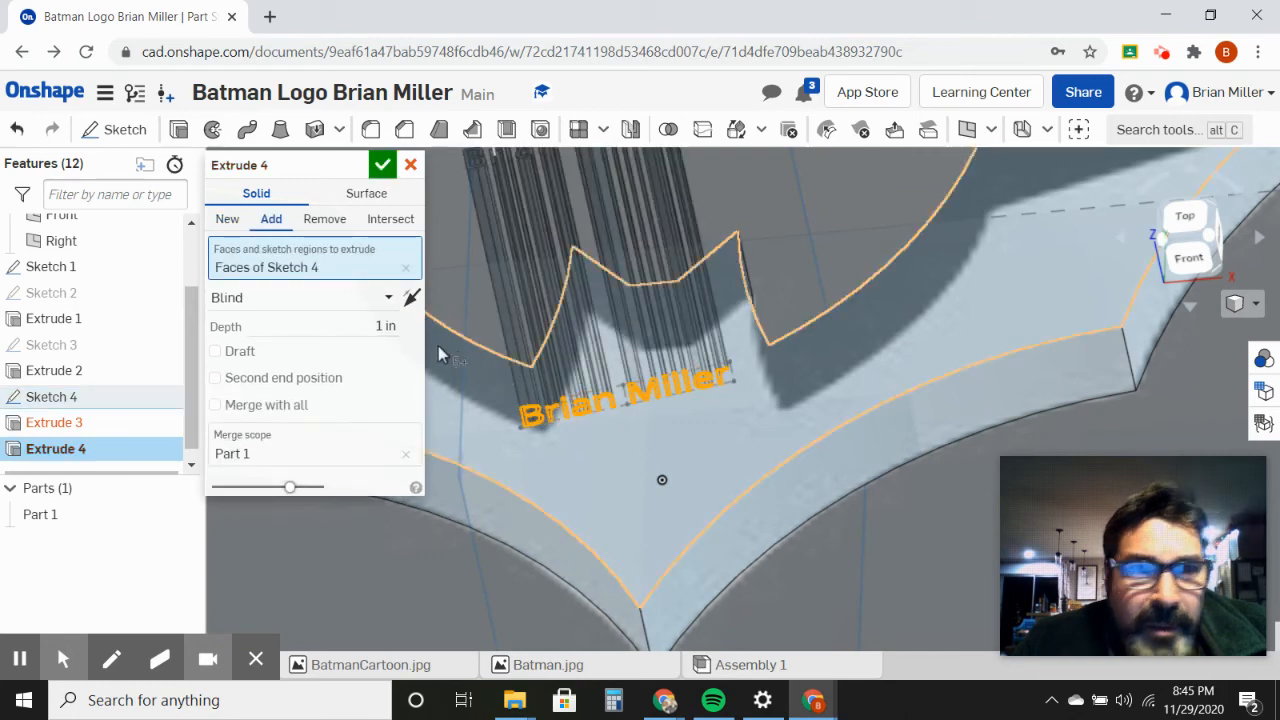
pyautogui.click(383, 325)
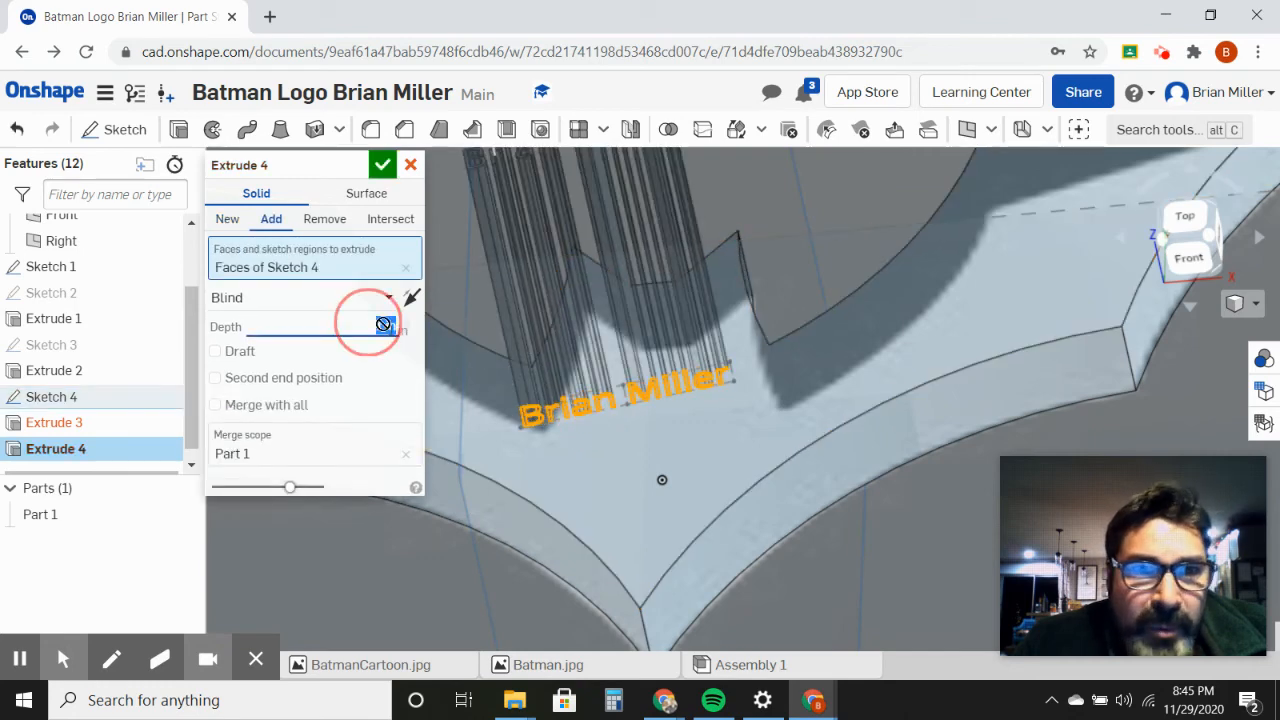
pyautogui.write('1')
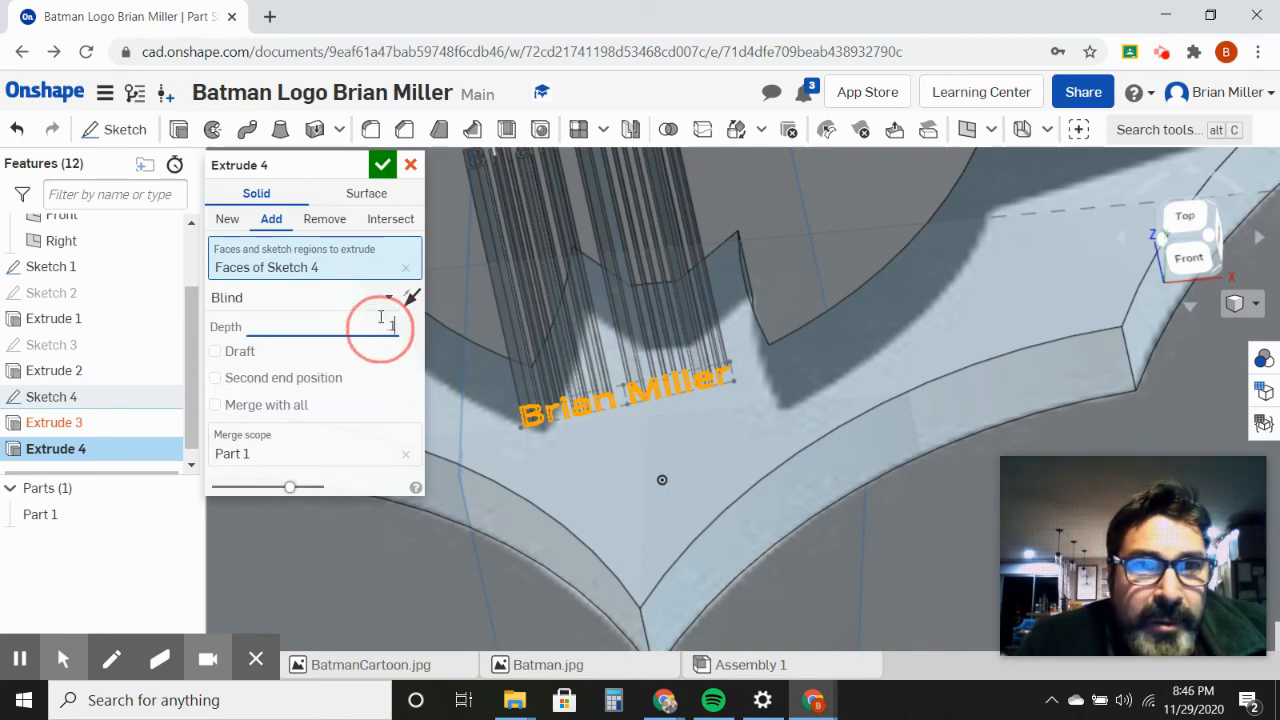
pyautogui.click(384, 164)
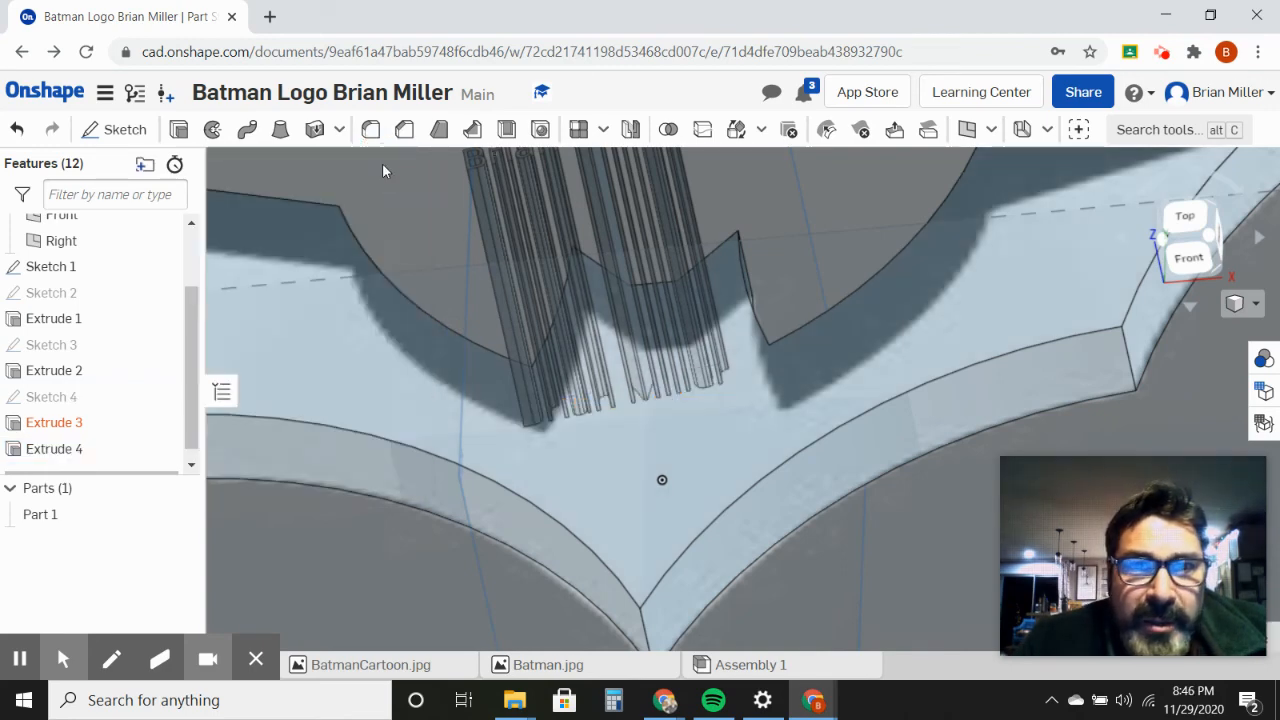
# Step: Start a new sketch on the bat's top face and look at it straight from the Top view
pyautogui.moveTo(766, 411); pyautogui.dragTo(774, 441, button='right')
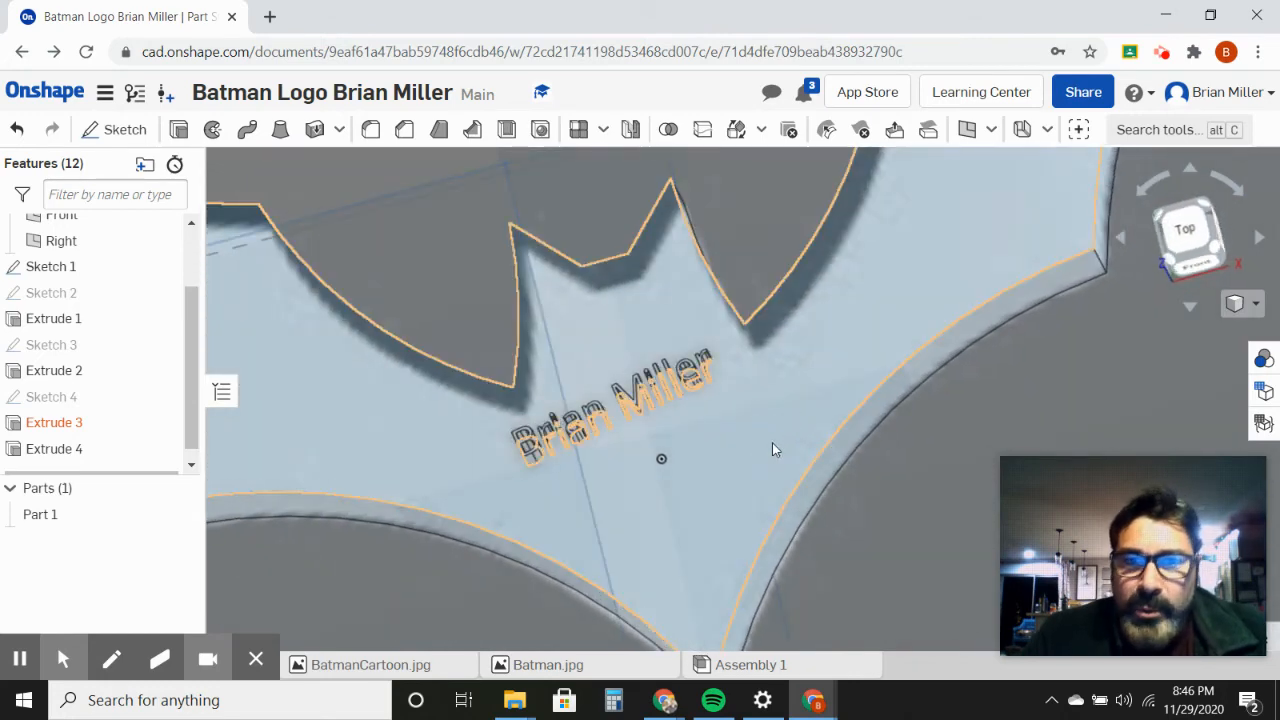
pyautogui.scroll(-5, 768, 443)
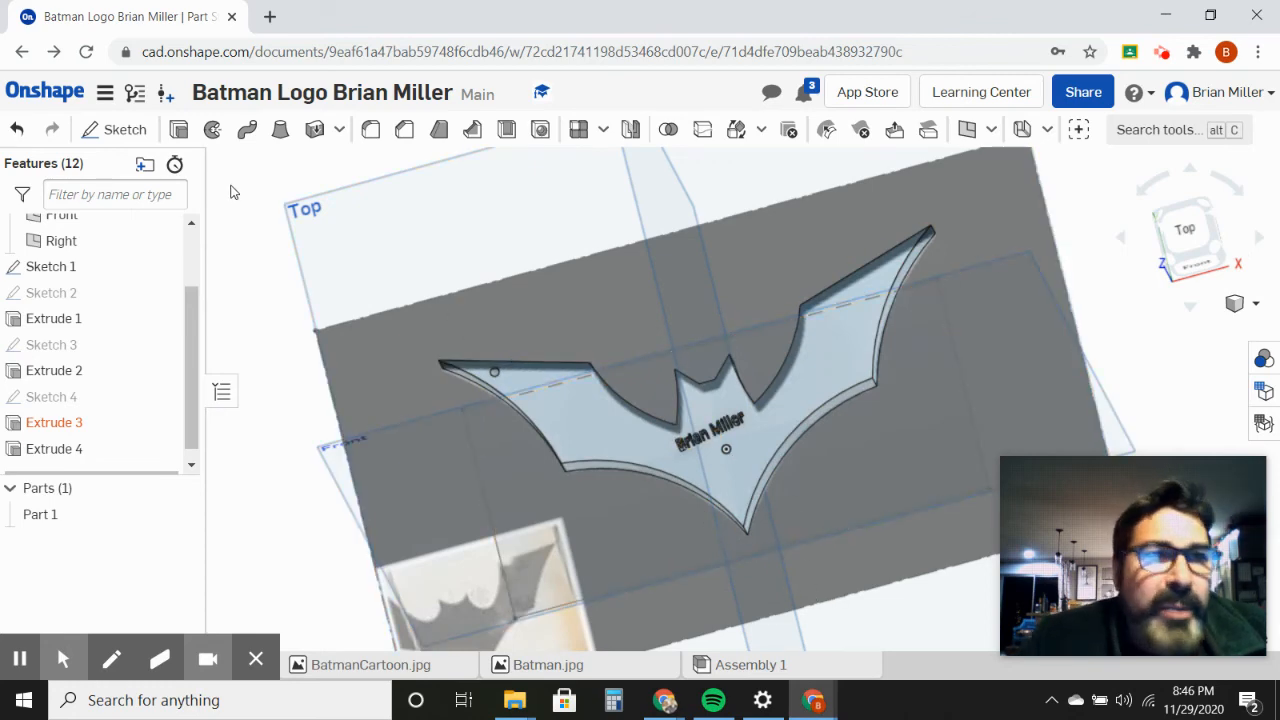
pyautogui.rightClick(800, 388)
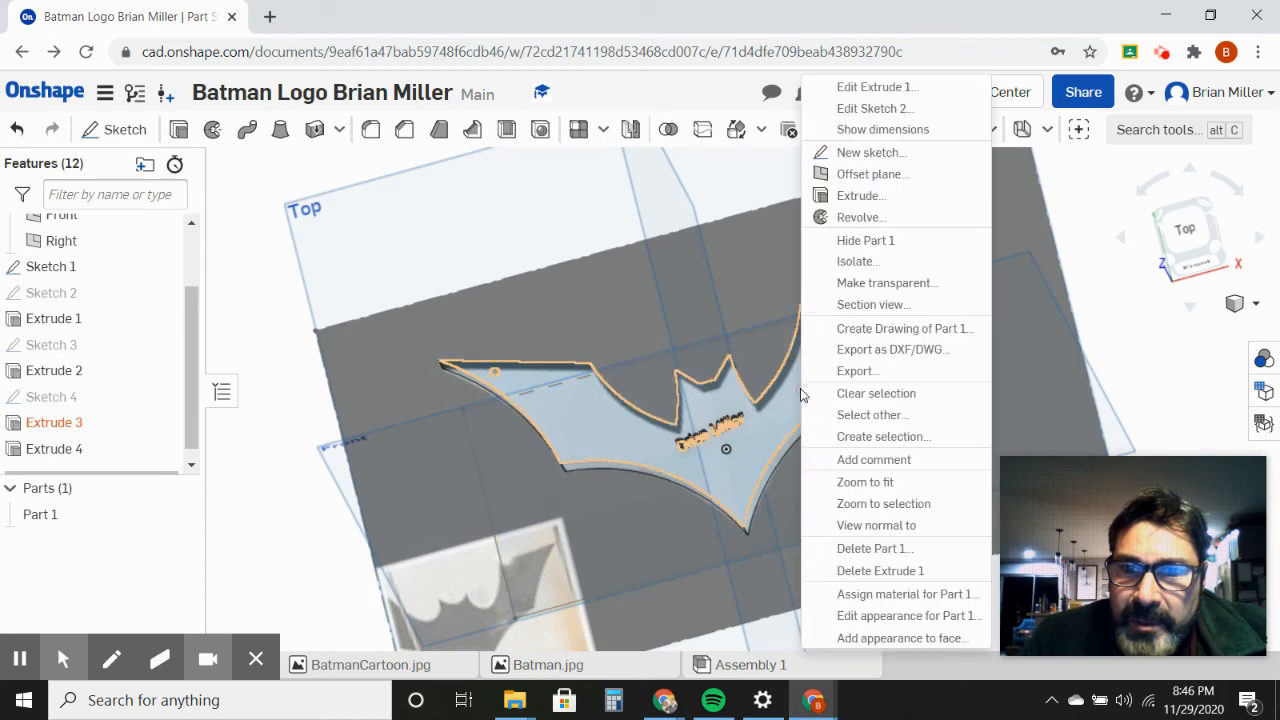
pyautogui.click(867, 160)
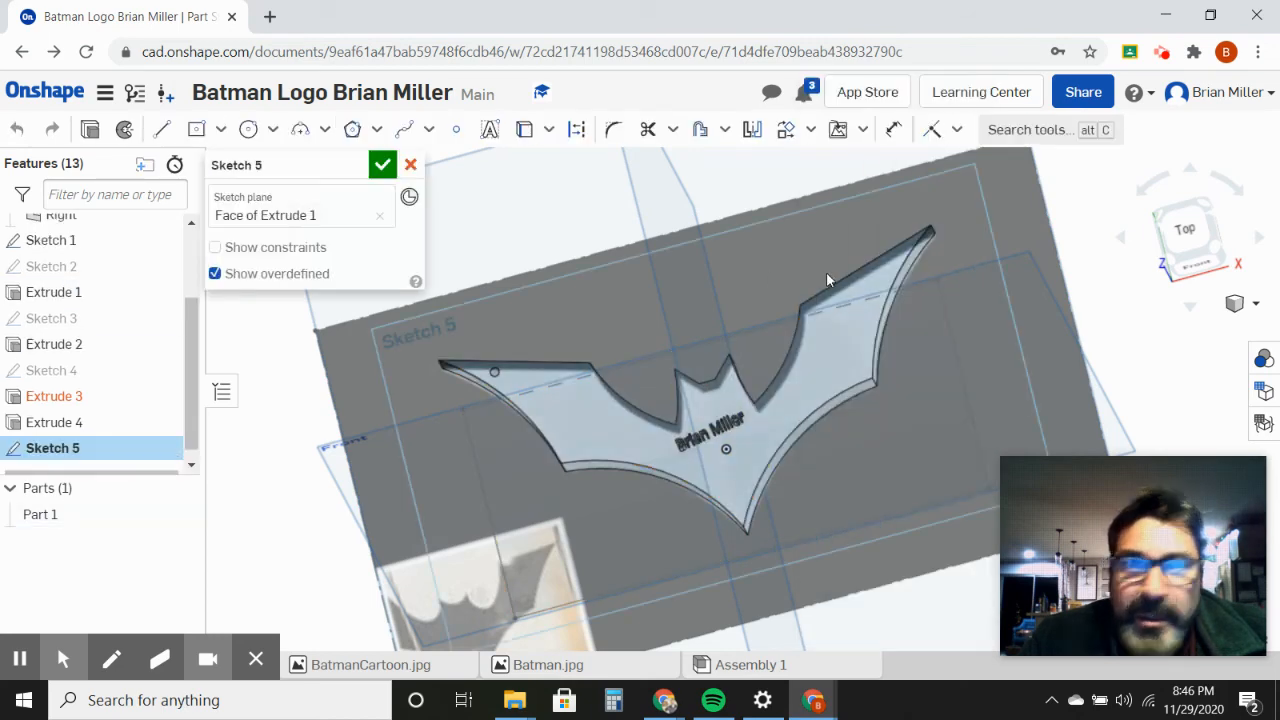
pyautogui.click(1185, 230)
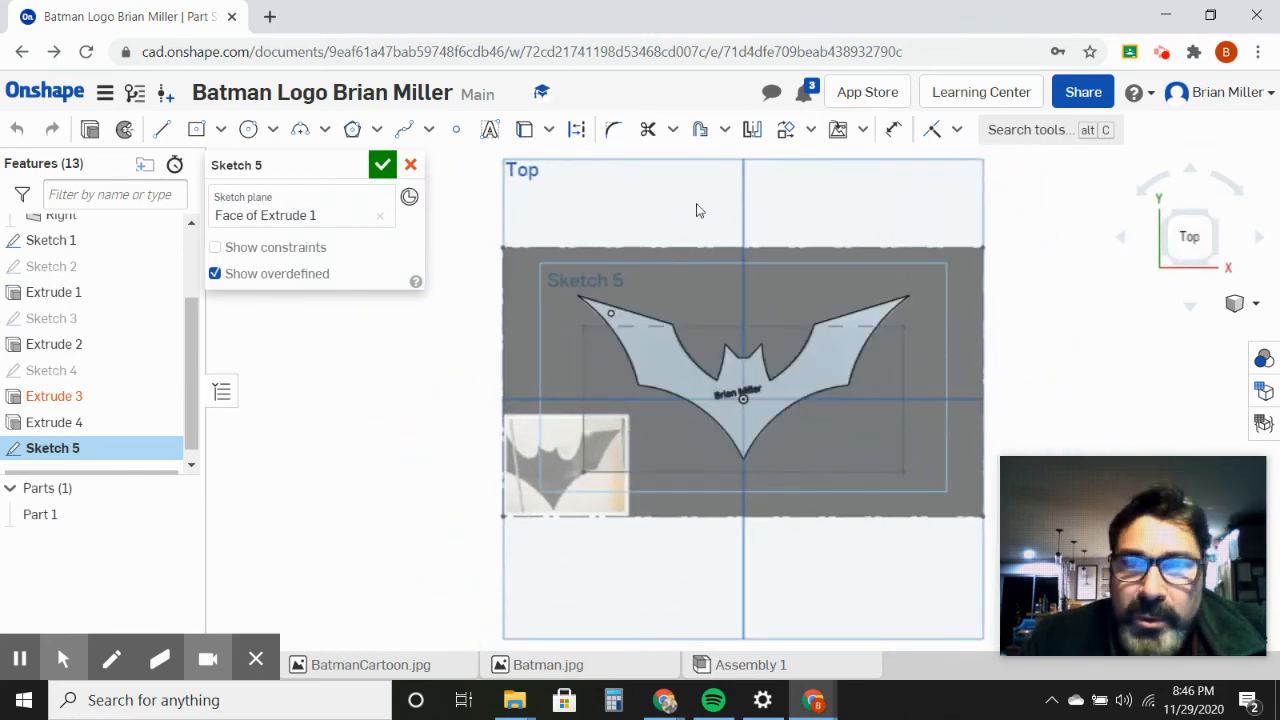
# Step: Insert the BatmanCartoon.jpg image just below the large bat image, near its lower right, and finish the sketch
pyautogui.click(862, 130)
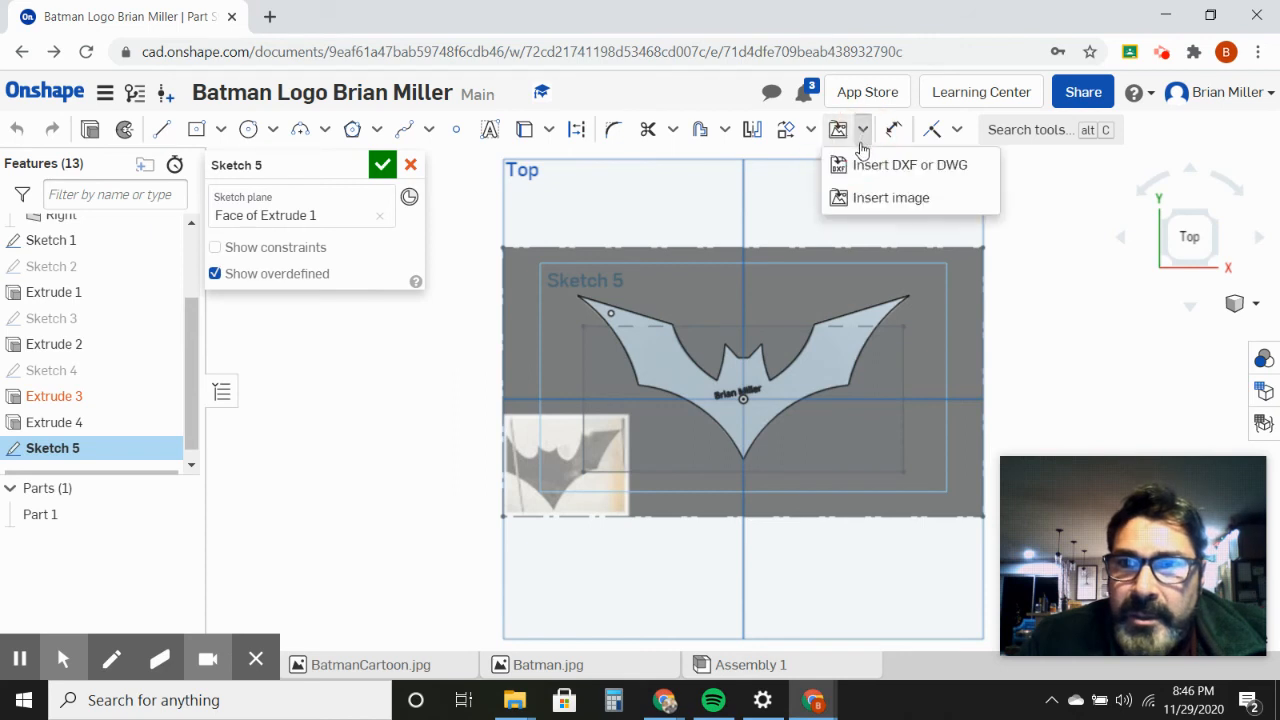
pyautogui.click(868, 199)
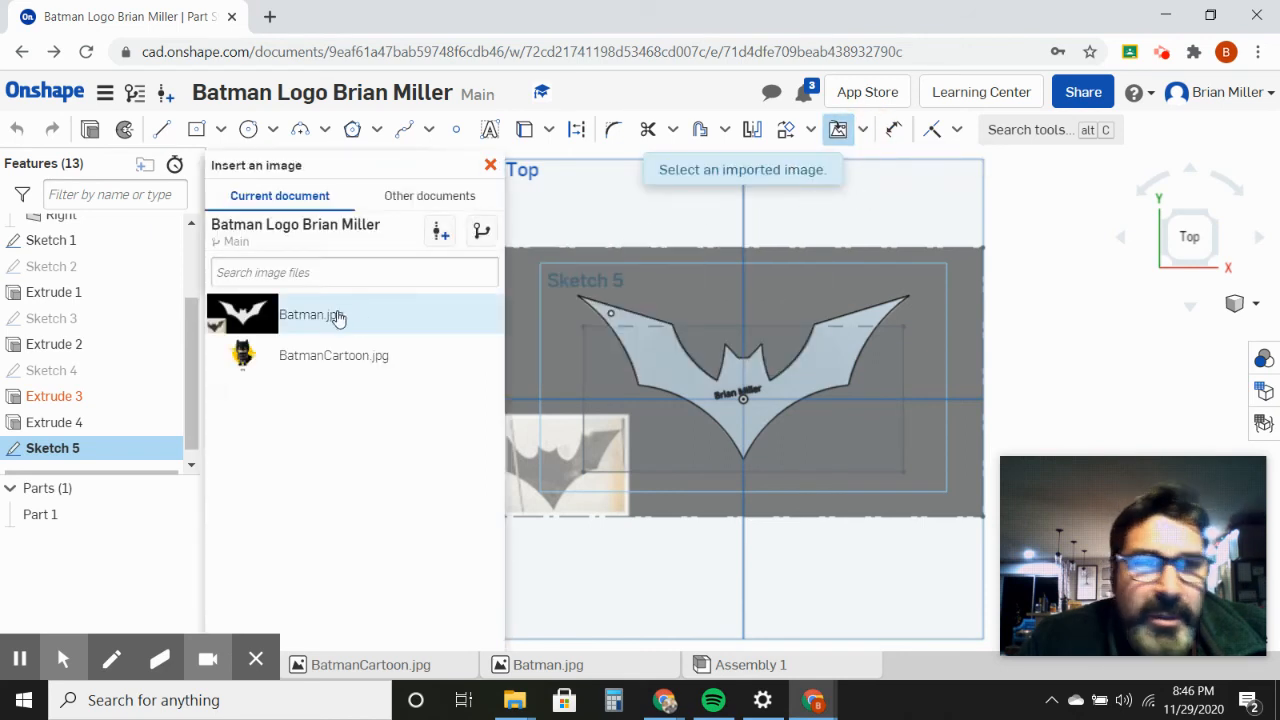
pyautogui.click(296, 362)
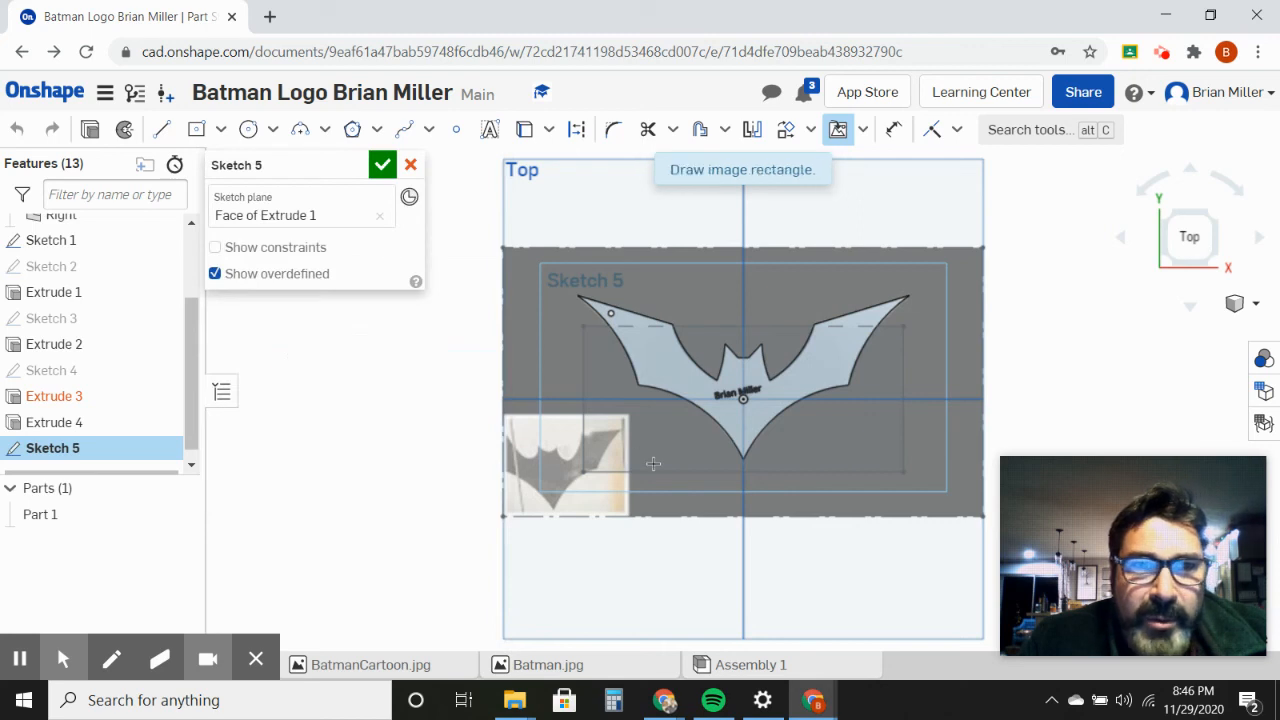
pyautogui.moveTo(789, 542)
pyautogui.mouseDown()
pyautogui.moveTo(871, 591)
pyautogui.moveTo(949, 612)
pyautogui.mouseUp()
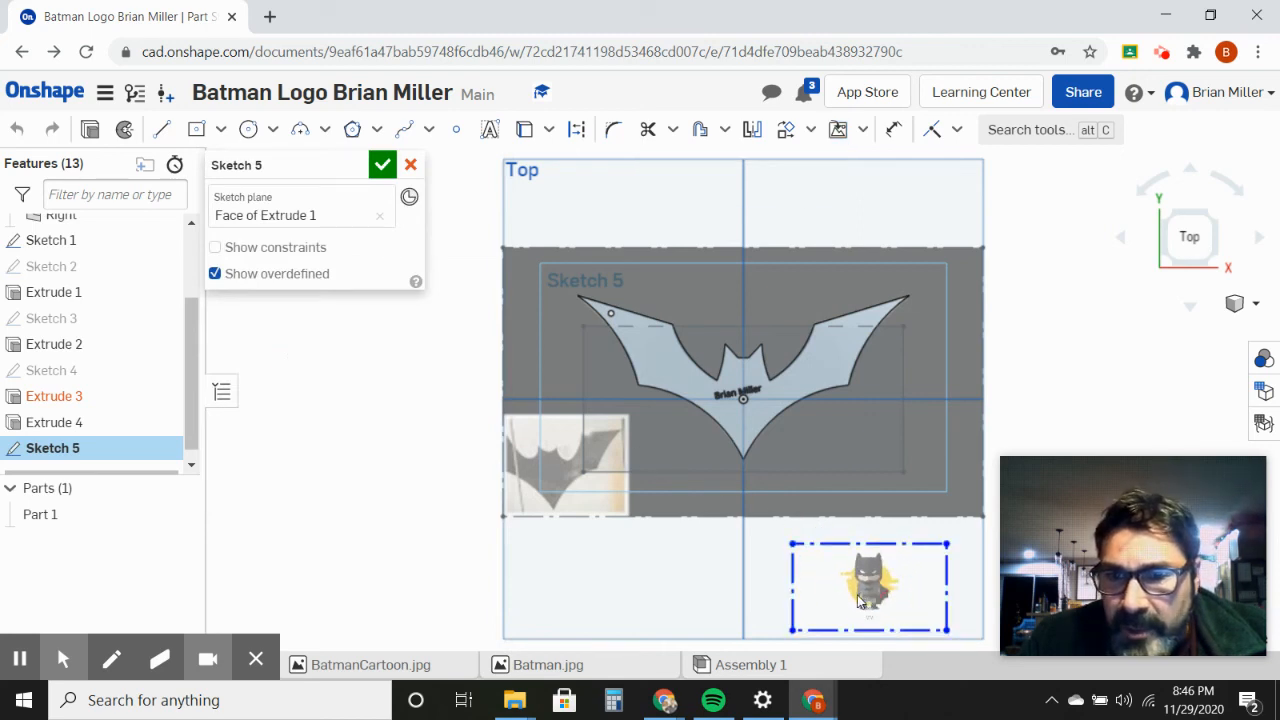
pyautogui.moveTo(823, 580); pyautogui.dragTo(814, 557)
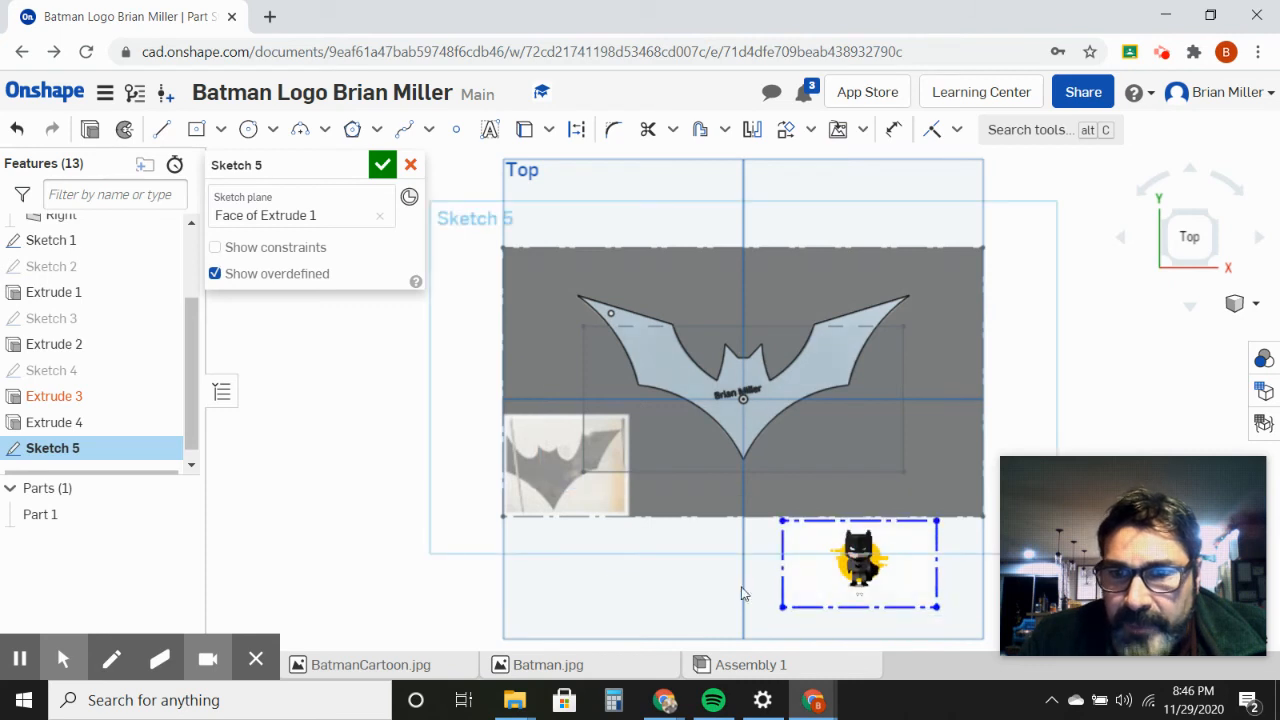
pyautogui.click(382, 164)
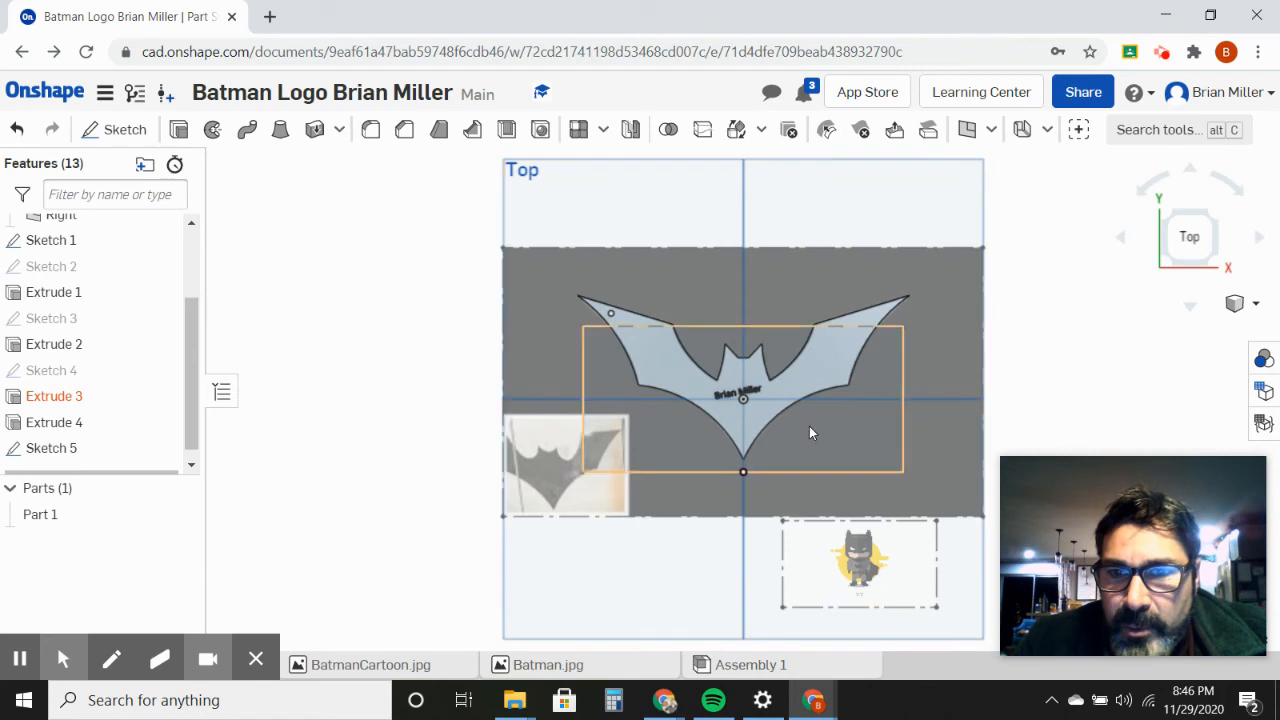
# Step: Start a new sketch on the Sketch 5 face, the plane that holds the Batman cartoon image
pyautogui.click(797, 390)
pyautogui.rightClick(797, 390)
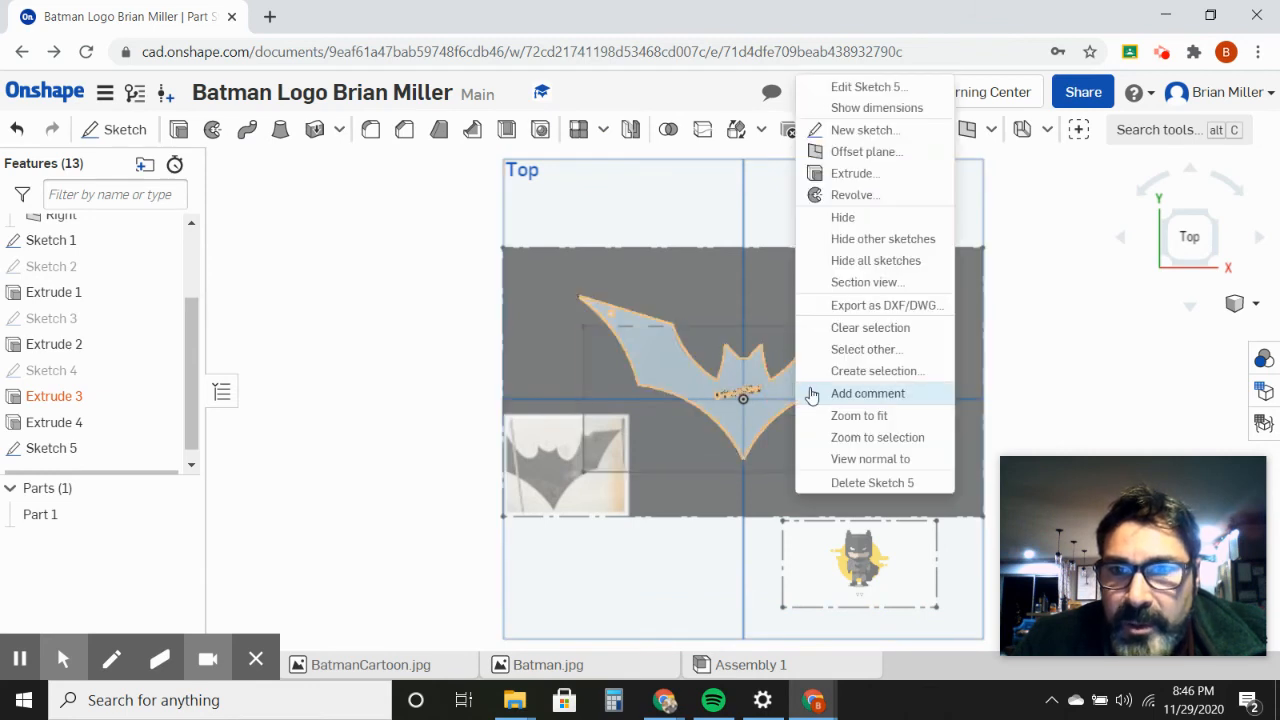
pyautogui.click(847, 134)
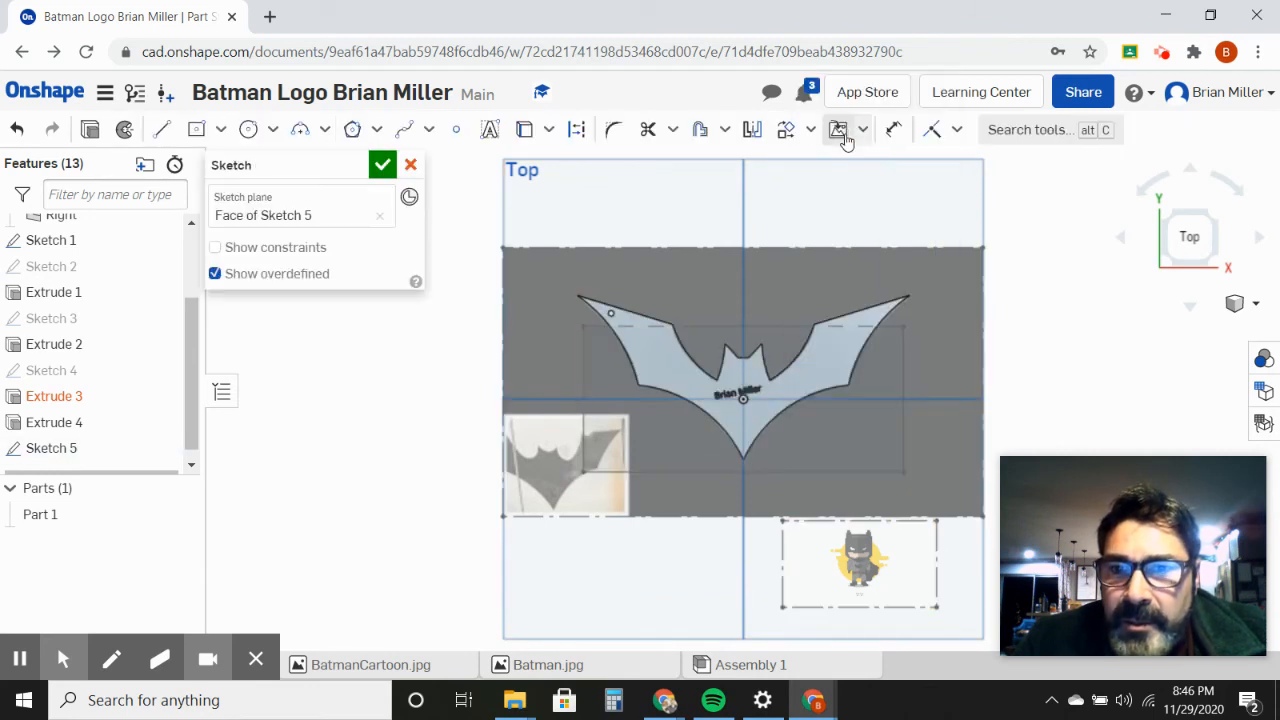
# Step: Start a spline at the inner base of the cartoon head's right ear and trace over the ear and down the head's right side
pyautogui.scroll(-2, 808, 608)
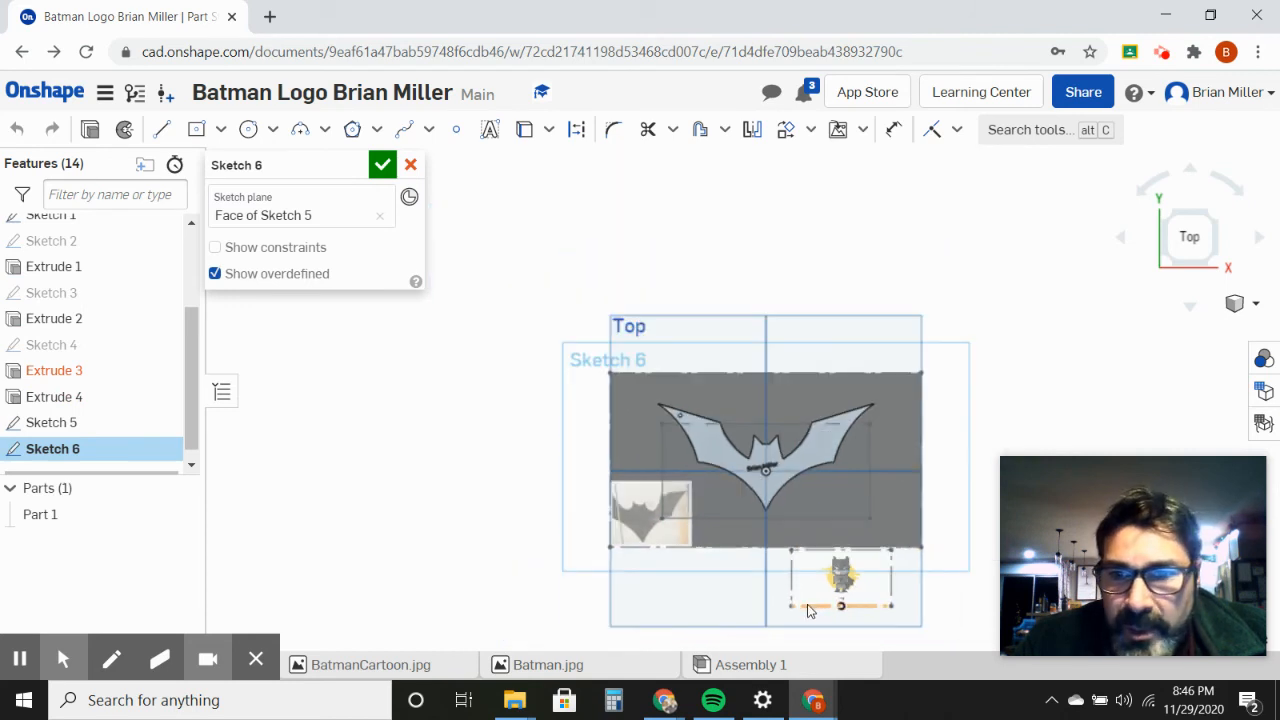
pyautogui.scroll(8, 808, 608)
pyautogui.click(828, 528)
pyautogui.moveTo(828, 528); pyautogui.dragTo(441, 515, button='middle')
pyautogui.scroll(-1, 646, 540)
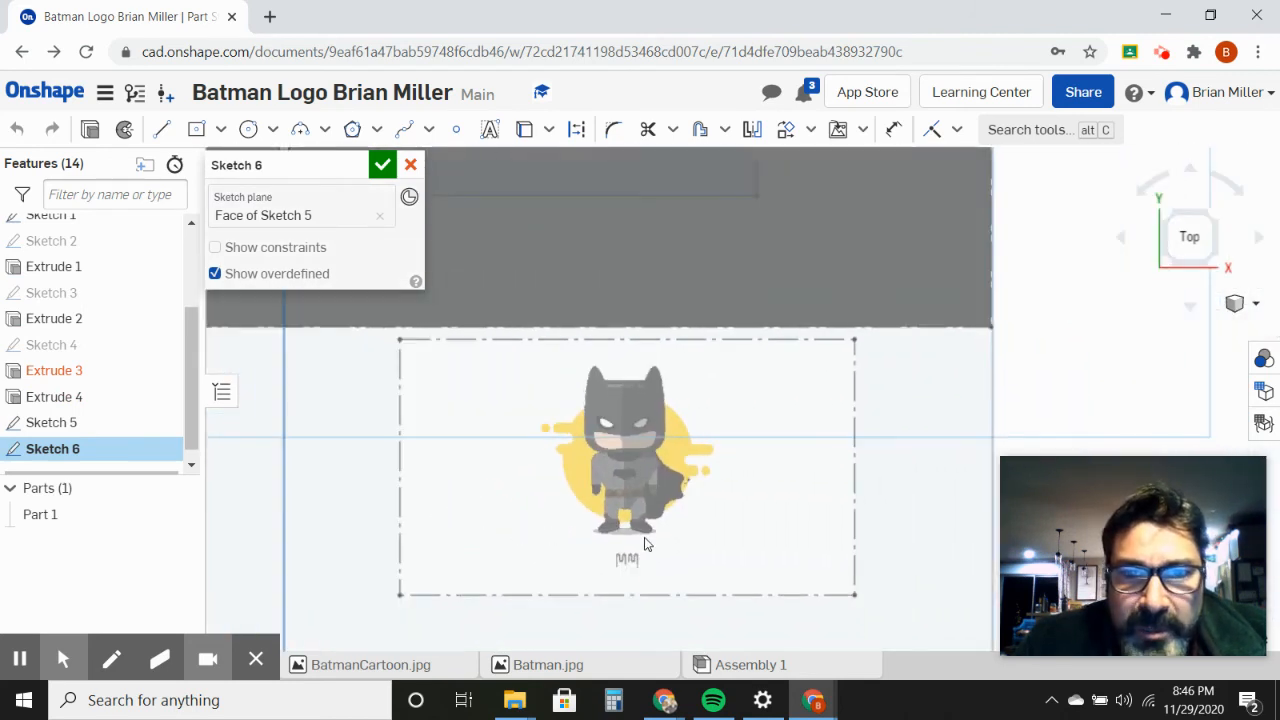
pyautogui.scroll(3, 646, 543)
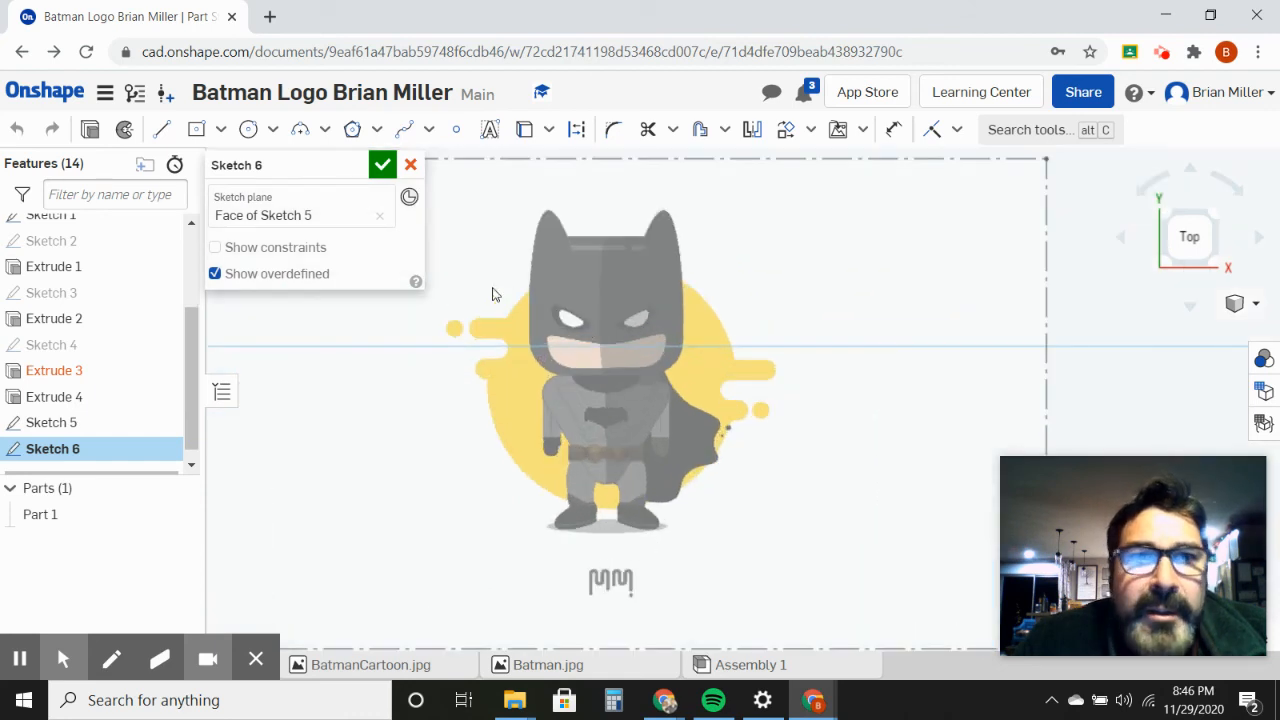
pyautogui.click(405, 139)
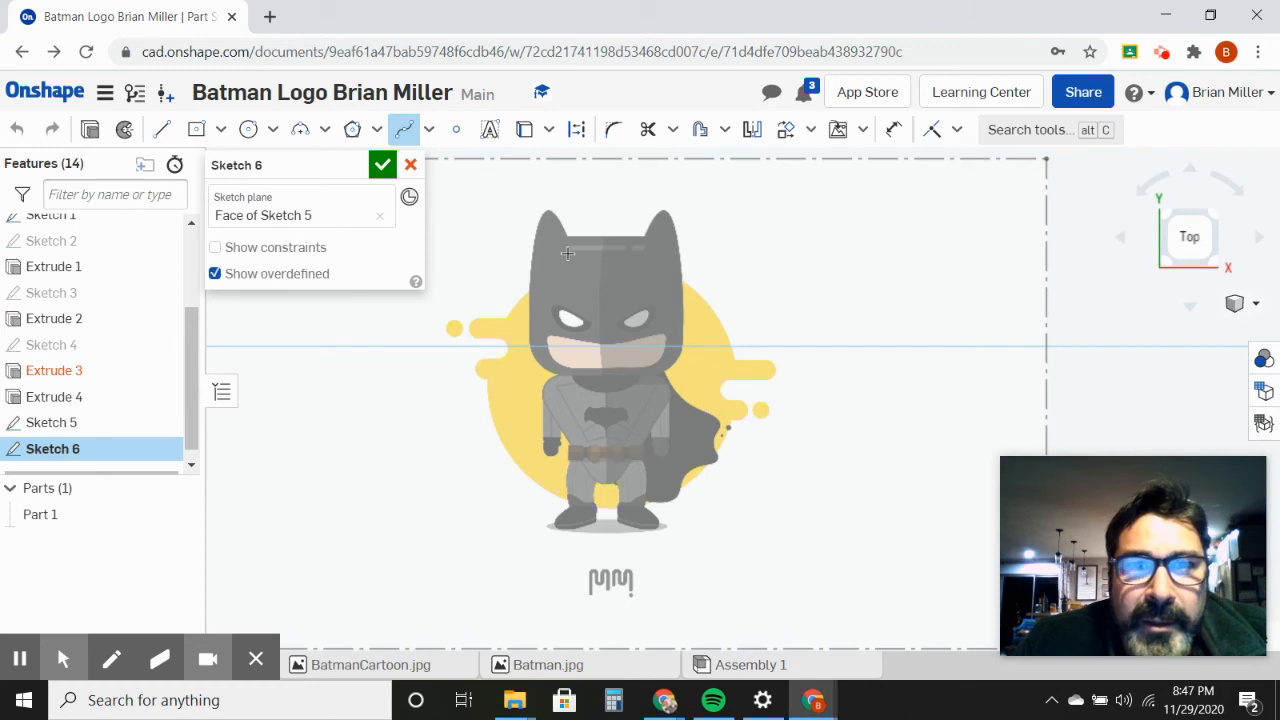
pyautogui.scroll(3, 567, 254)
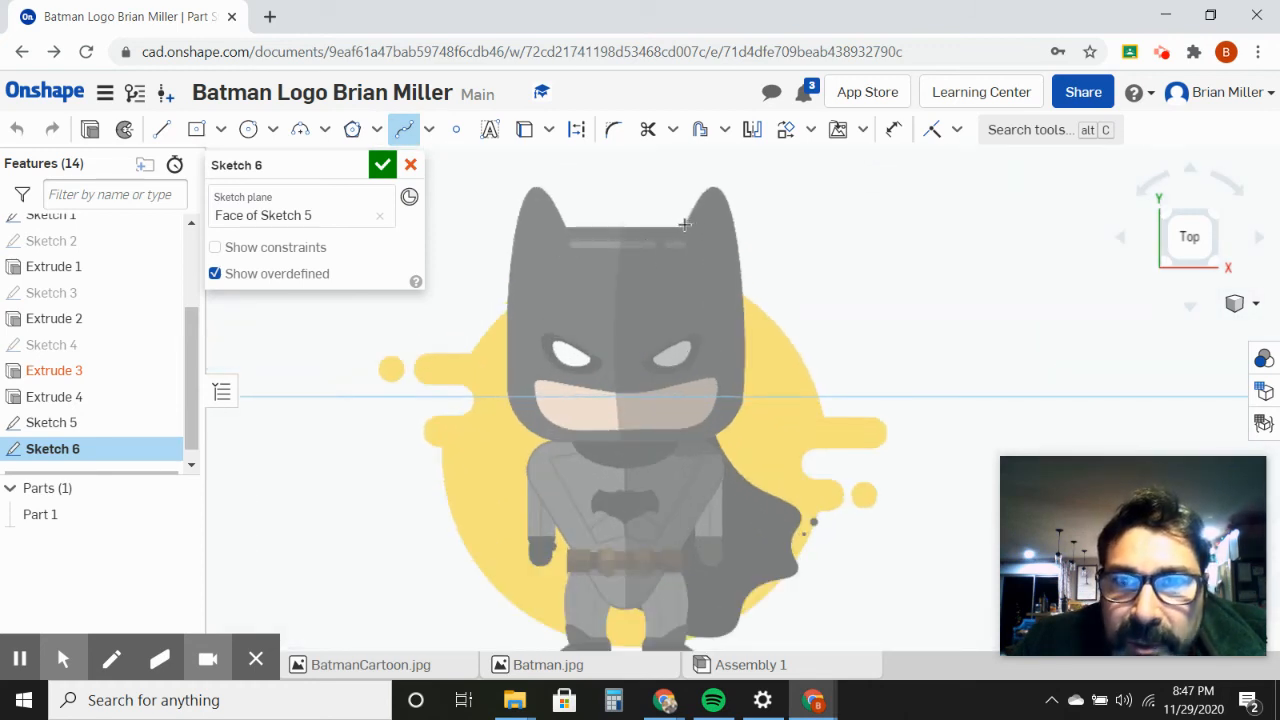
pyautogui.click(686, 223)
pyautogui.click(699, 201)
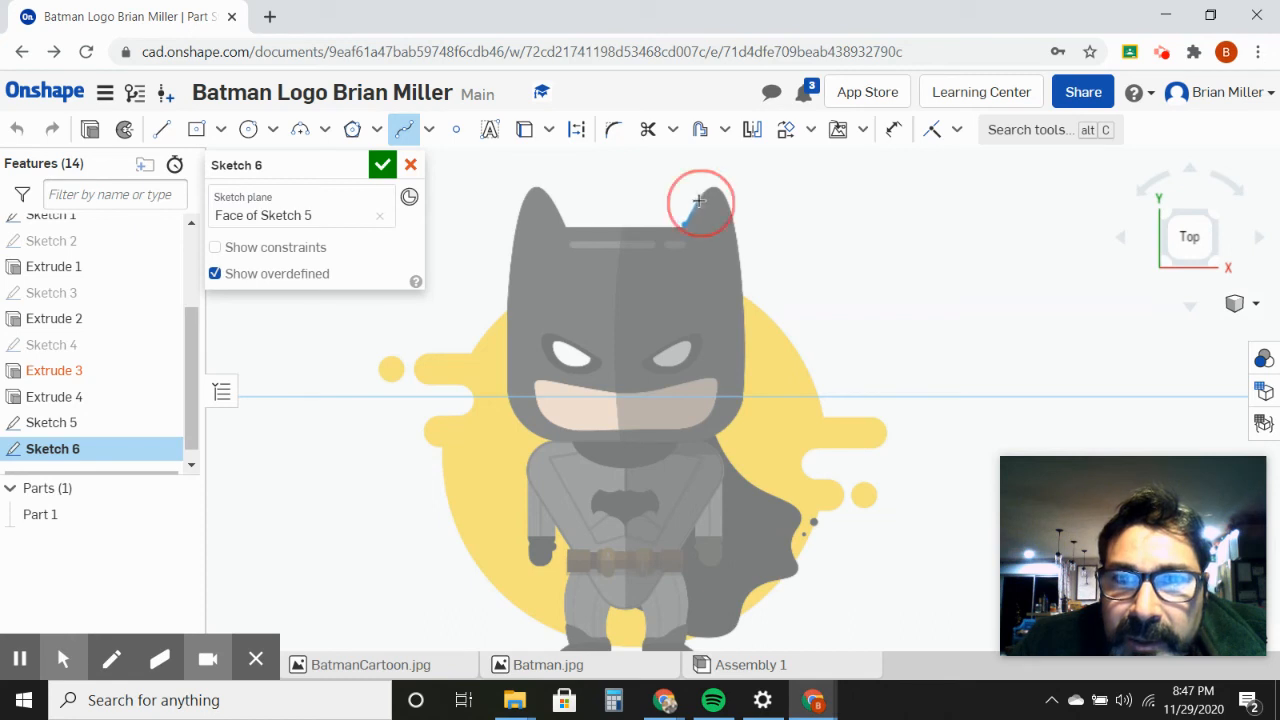
pyautogui.click(712, 187)
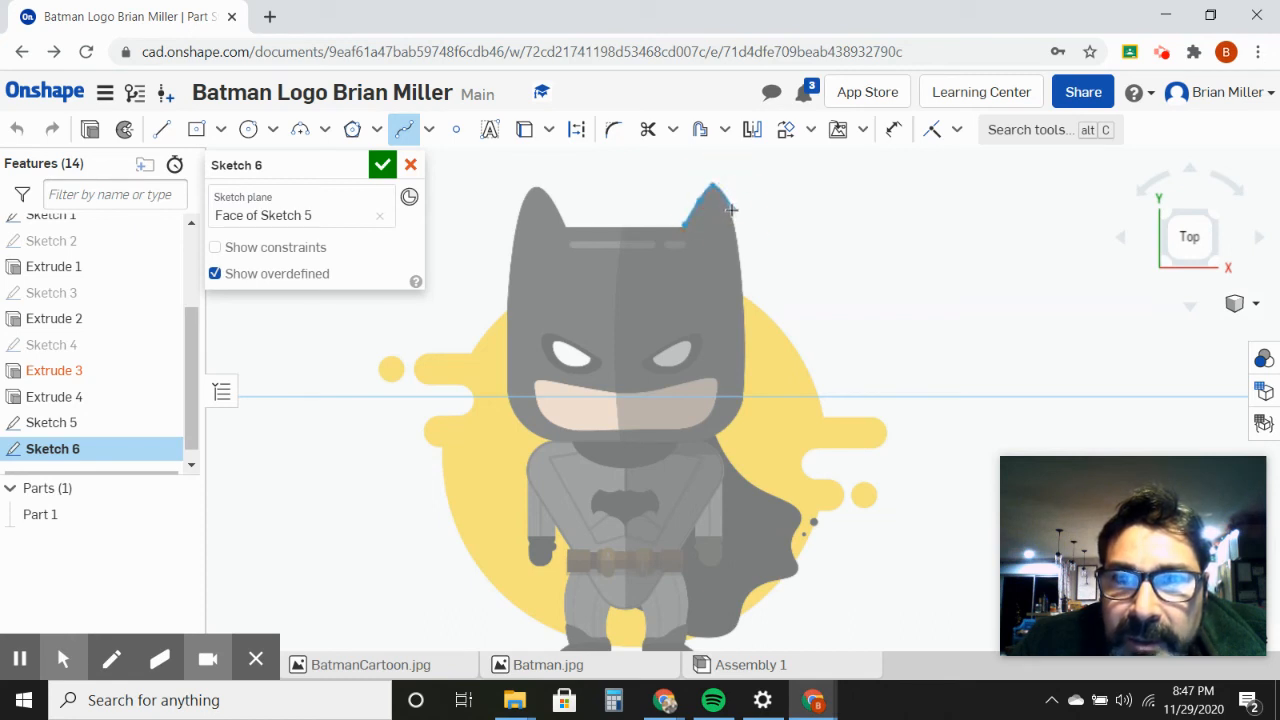
pyautogui.click(731, 209)
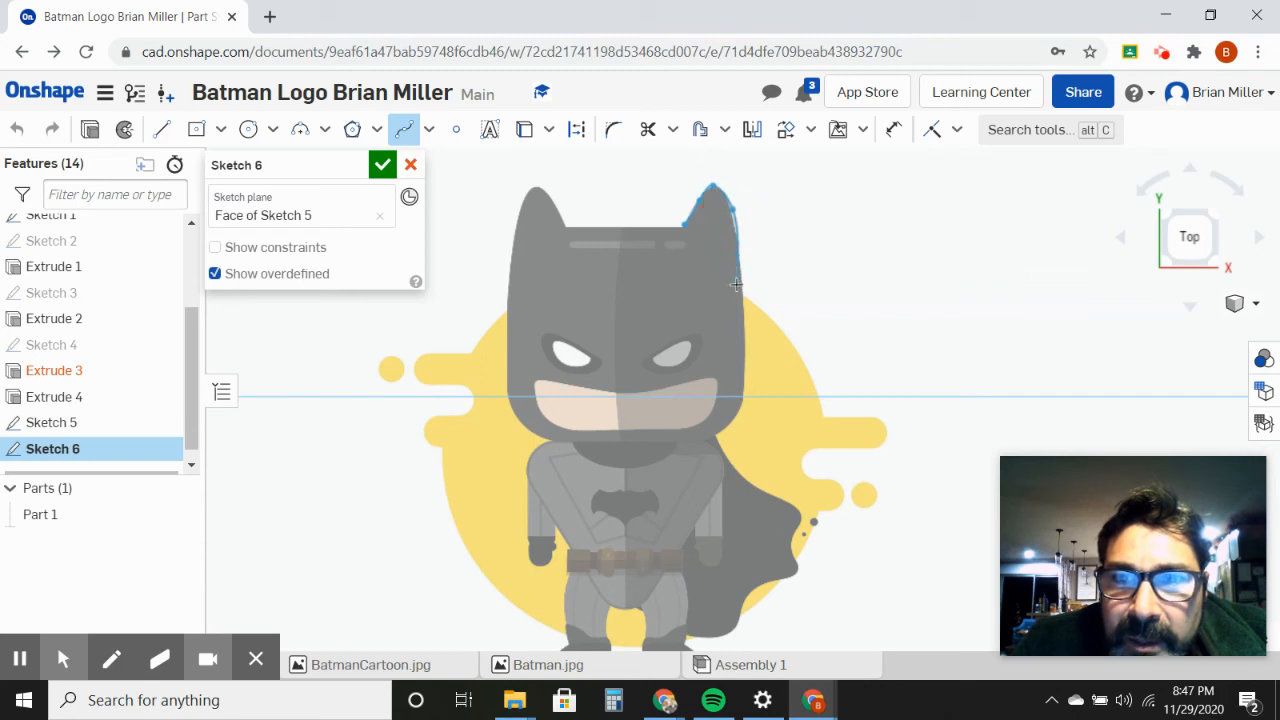
pyautogui.click(743, 339)
pyautogui.click(743, 364)
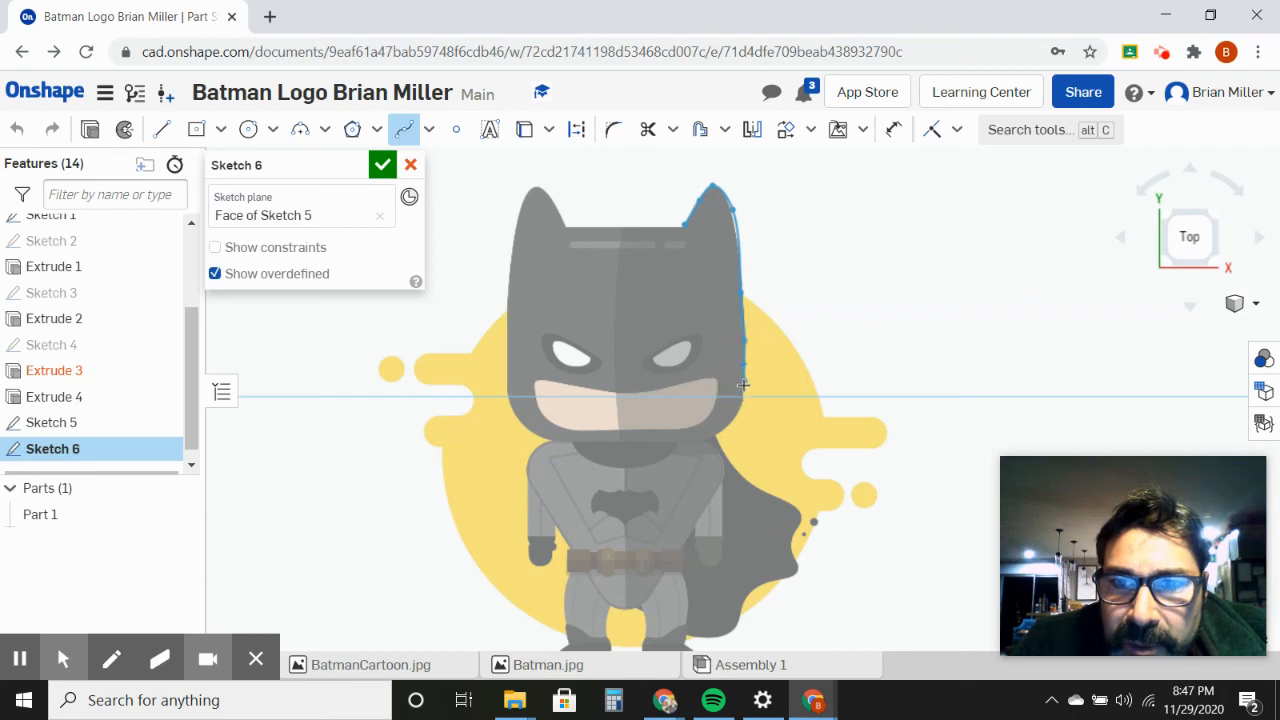
# Step: Continue the spline around the right jaw corner and along the chin to the left jaw corner of the cartoon head
pyautogui.click(745, 392)
pyautogui.click(736, 418)
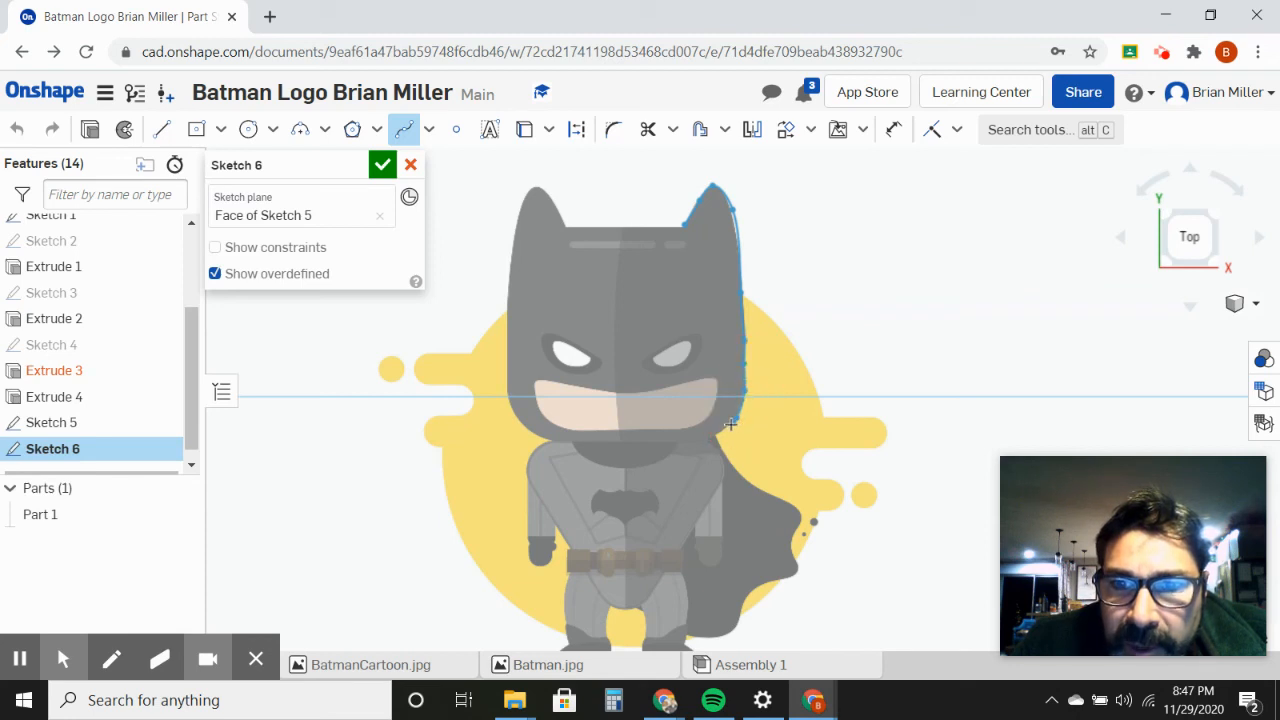
pyautogui.click(722, 430)
pyautogui.click(707, 440)
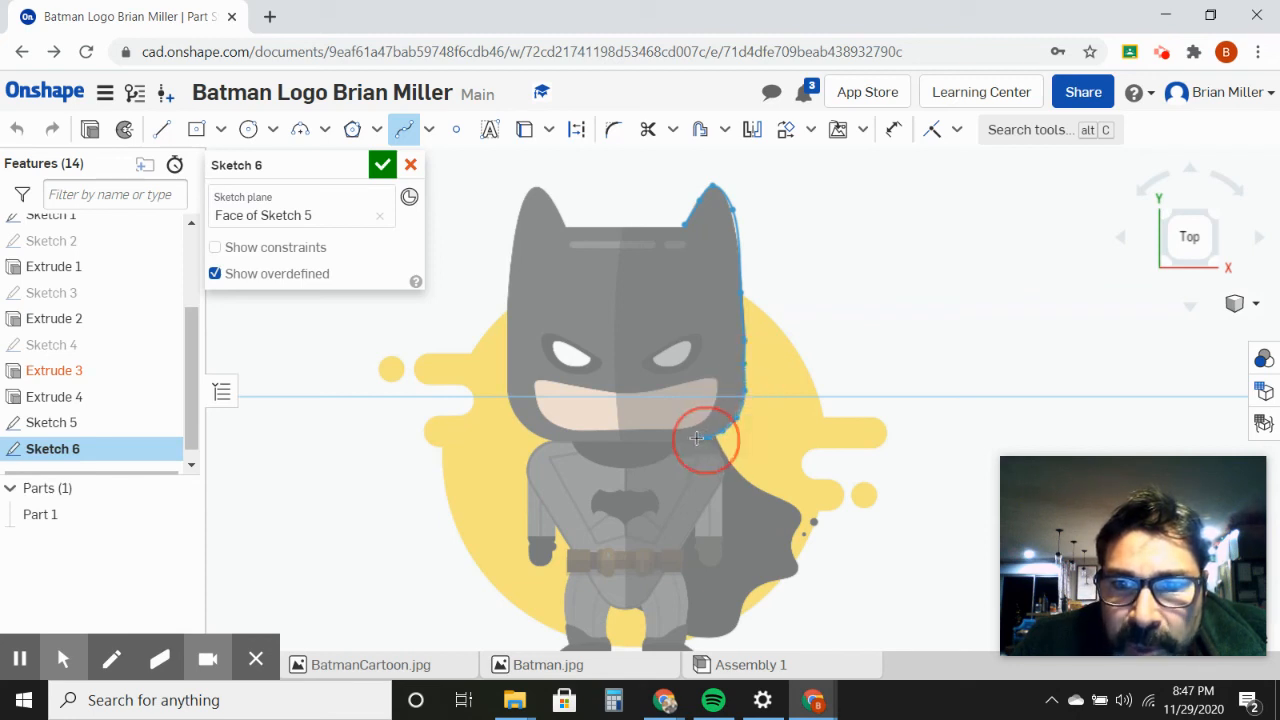
pyautogui.click(672, 441)
pyautogui.click(623, 441)
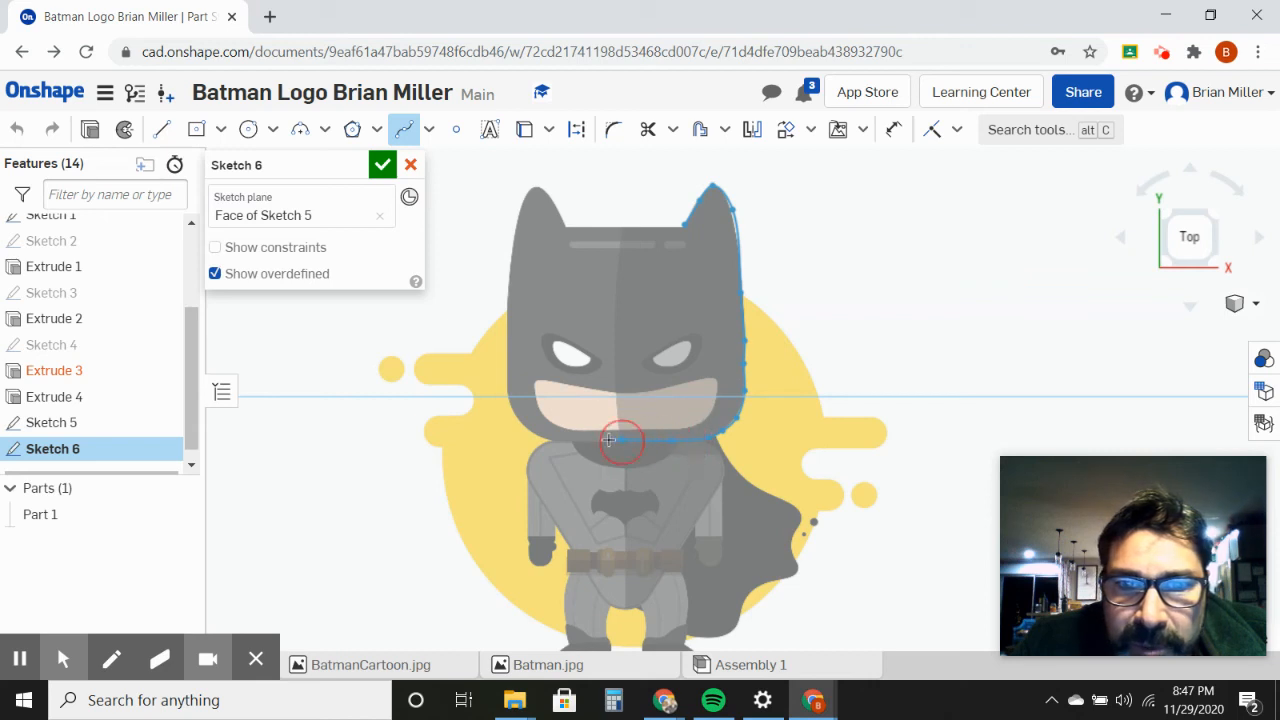
pyautogui.click(582, 440)
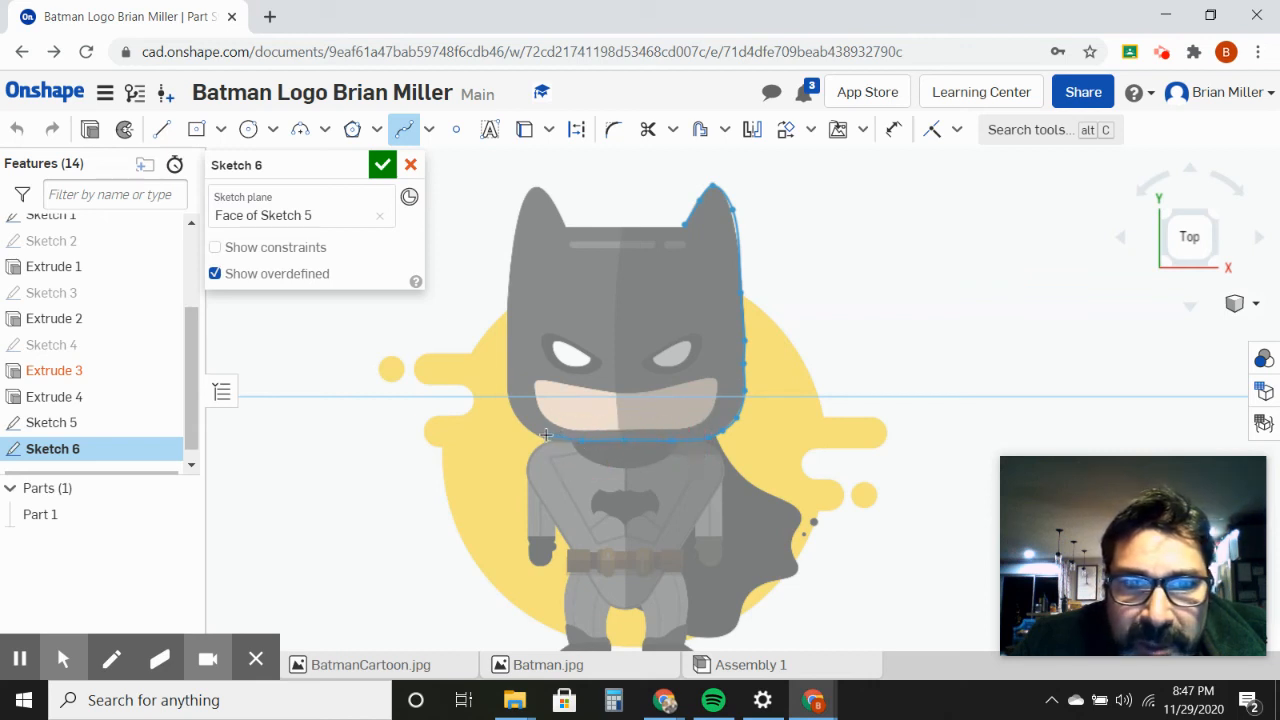
pyautogui.click(530, 431)
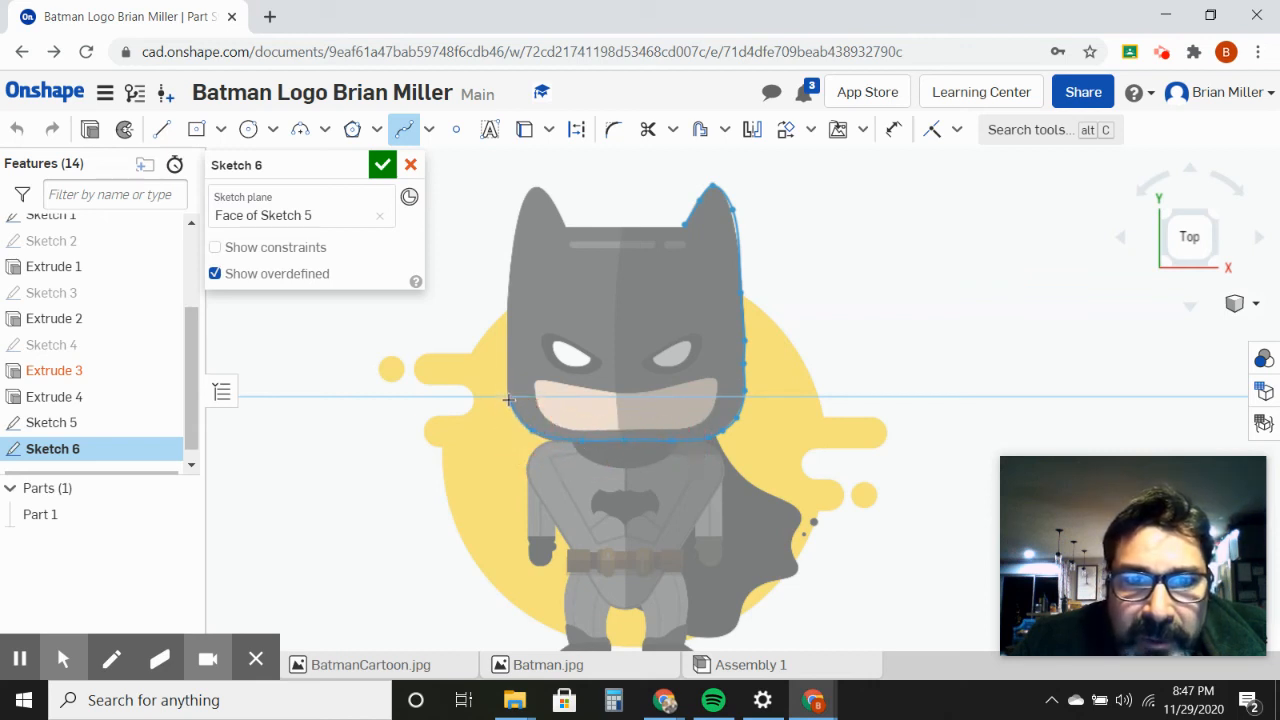
# Step: Trace the spline up the head's left side and around the left ear, closing it at the start point with a dip across the forehead
pyautogui.click(508, 390)
pyautogui.click(509, 359)
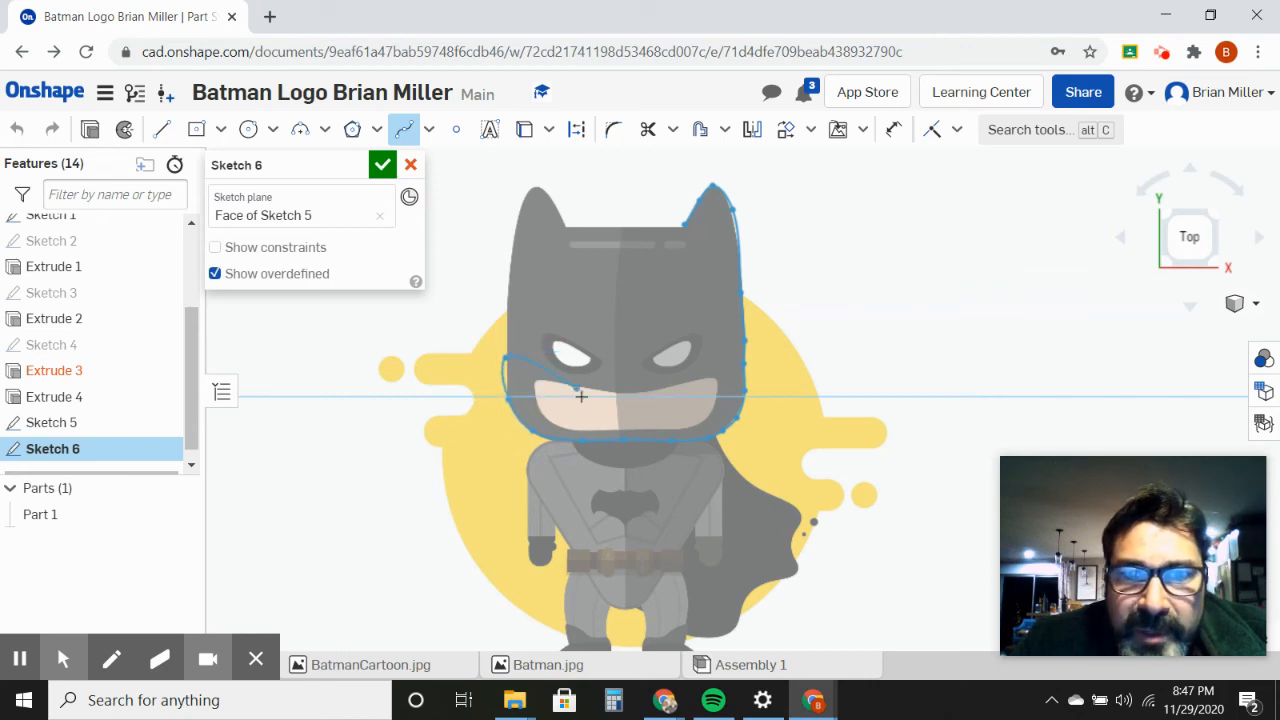
pyautogui.click(509, 268)
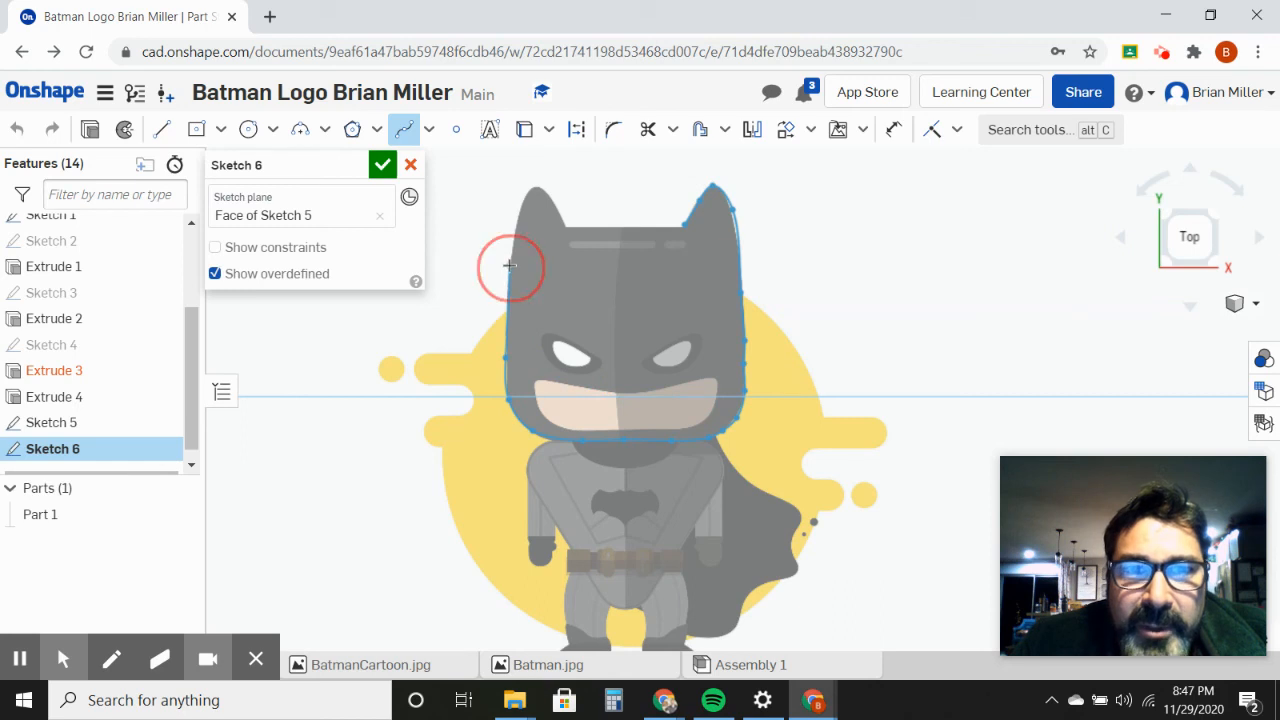
pyautogui.click(521, 201)
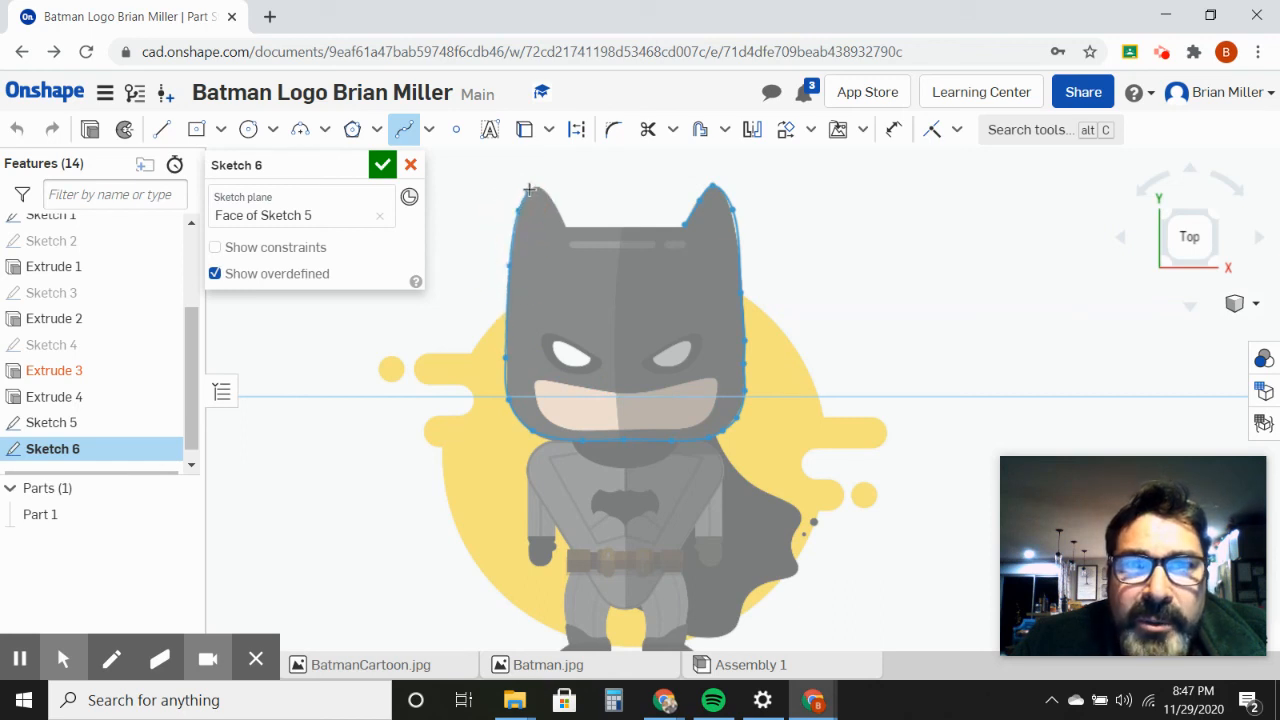
pyautogui.click(535, 187)
pyautogui.click(541, 190)
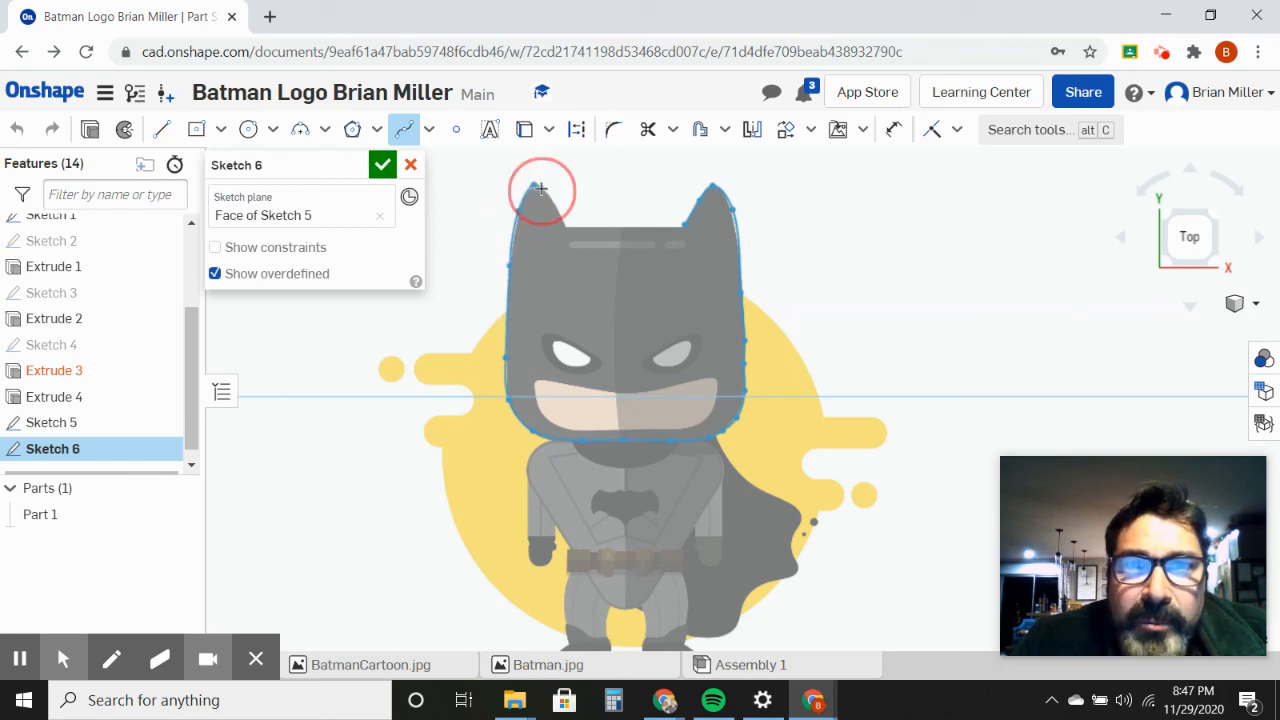
pyautogui.click(560, 219)
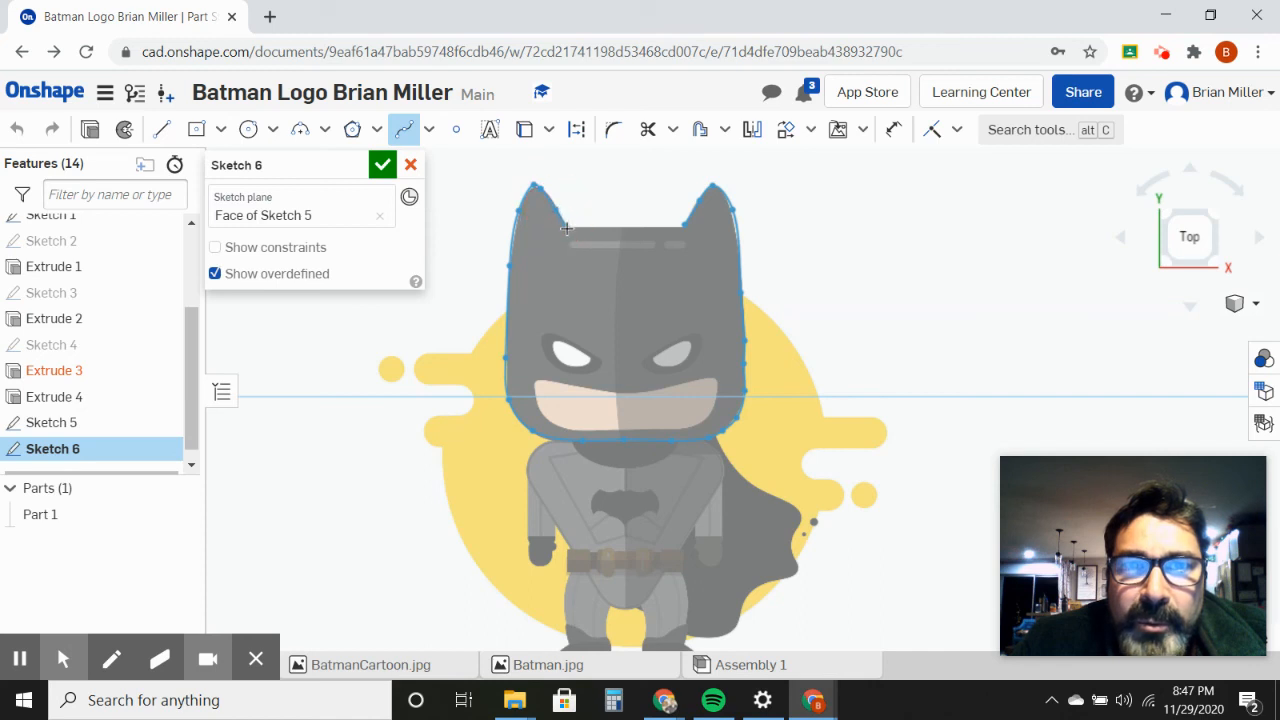
pyautogui.click(569, 229)
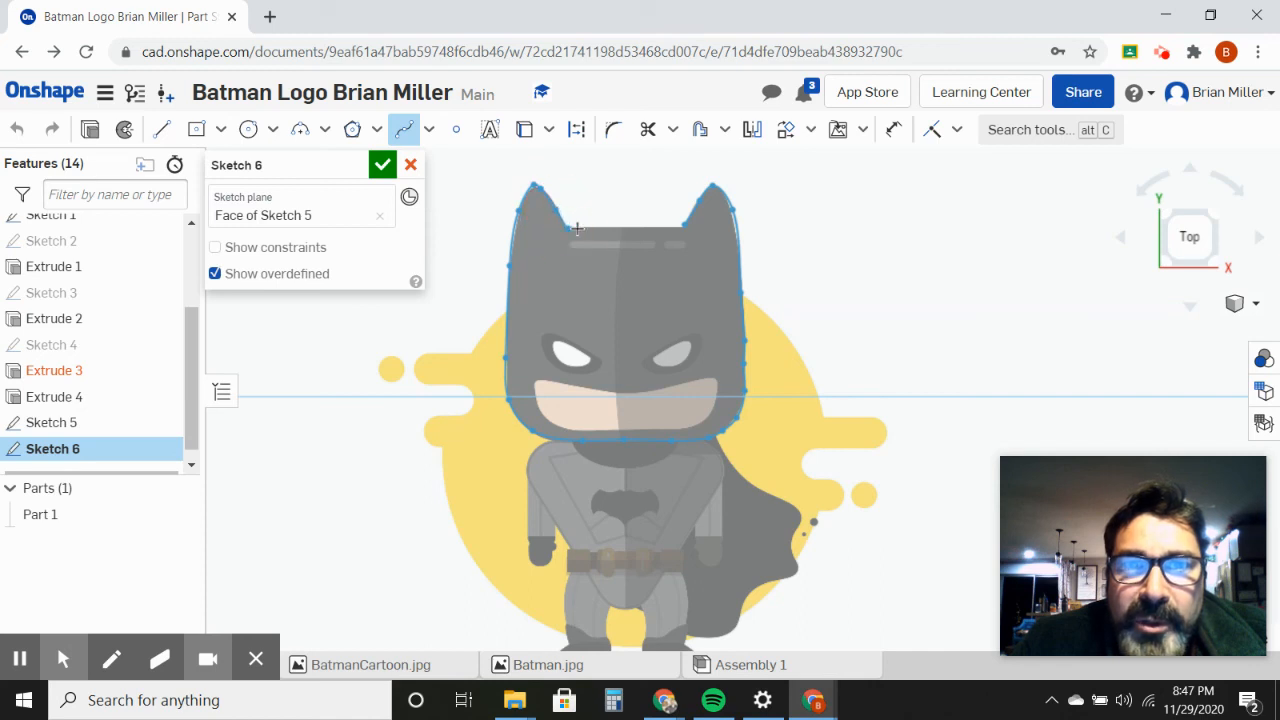
pyautogui.click(602, 274)
pyautogui.click(669, 262)
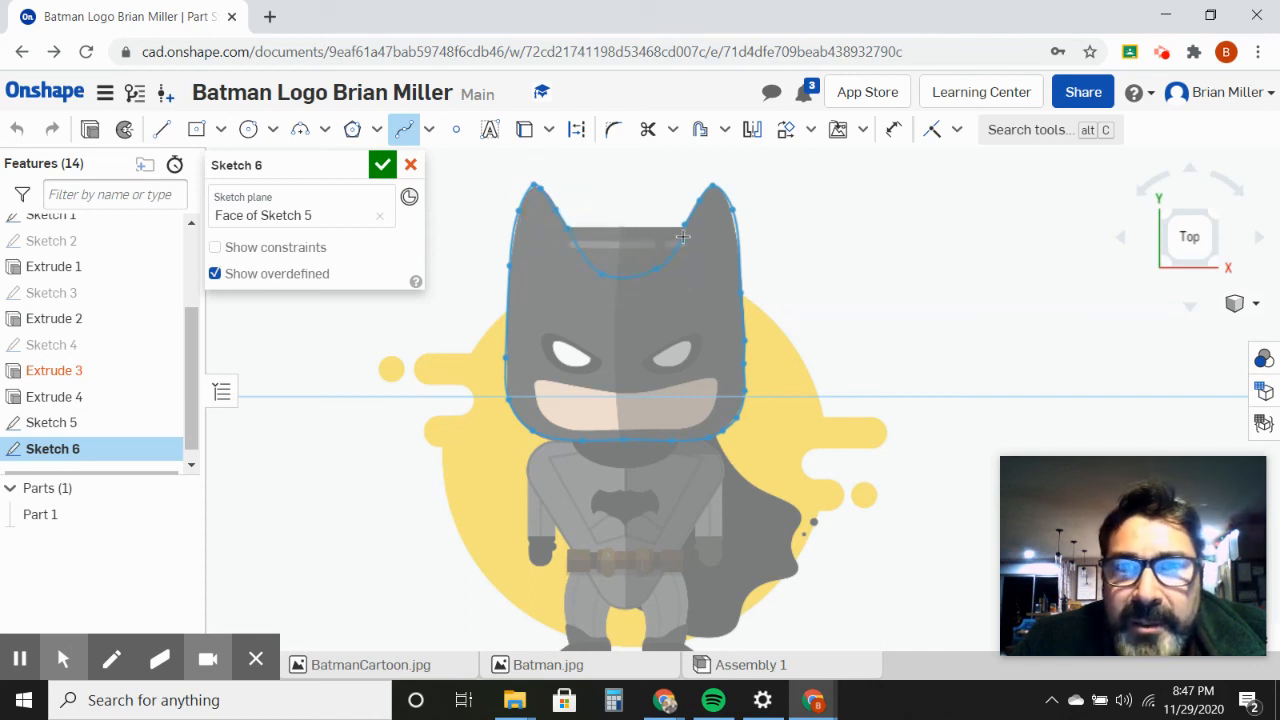
pyautogui.click(684, 225)
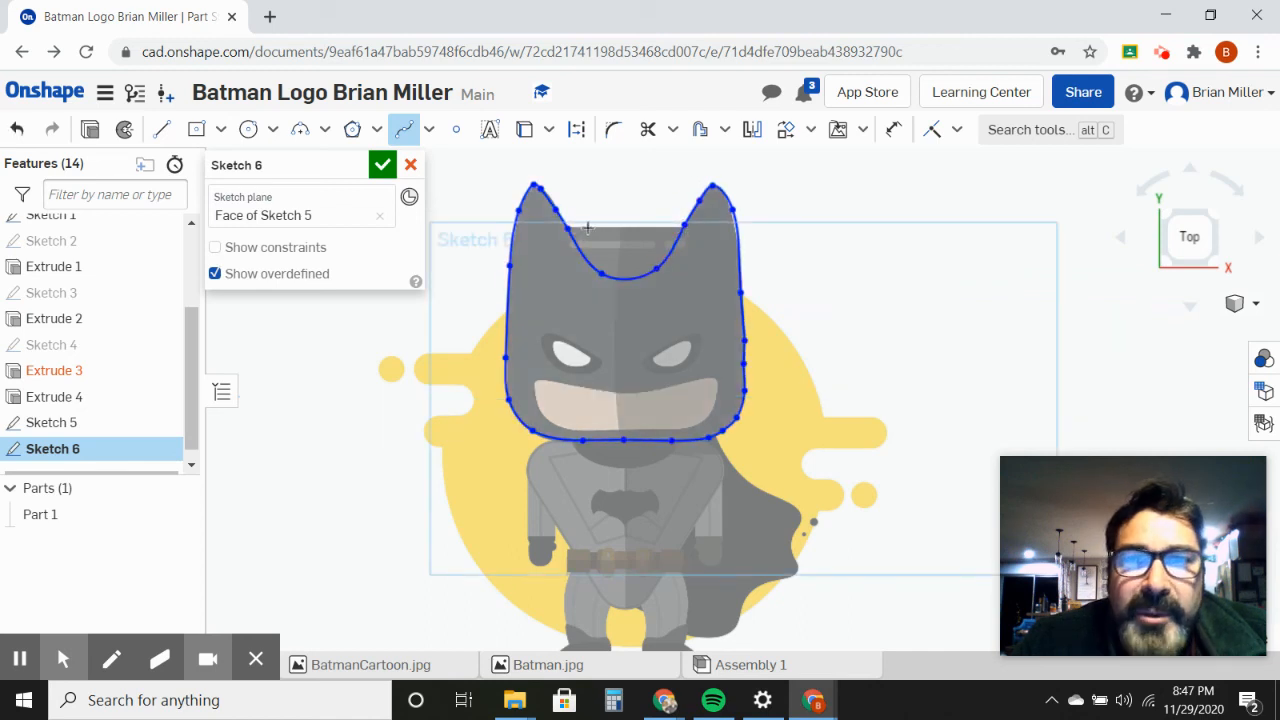
# Step: Draw a line between the inner bases of the two ears and trim away the spline's dip below it
pyautogui.click(163, 130)
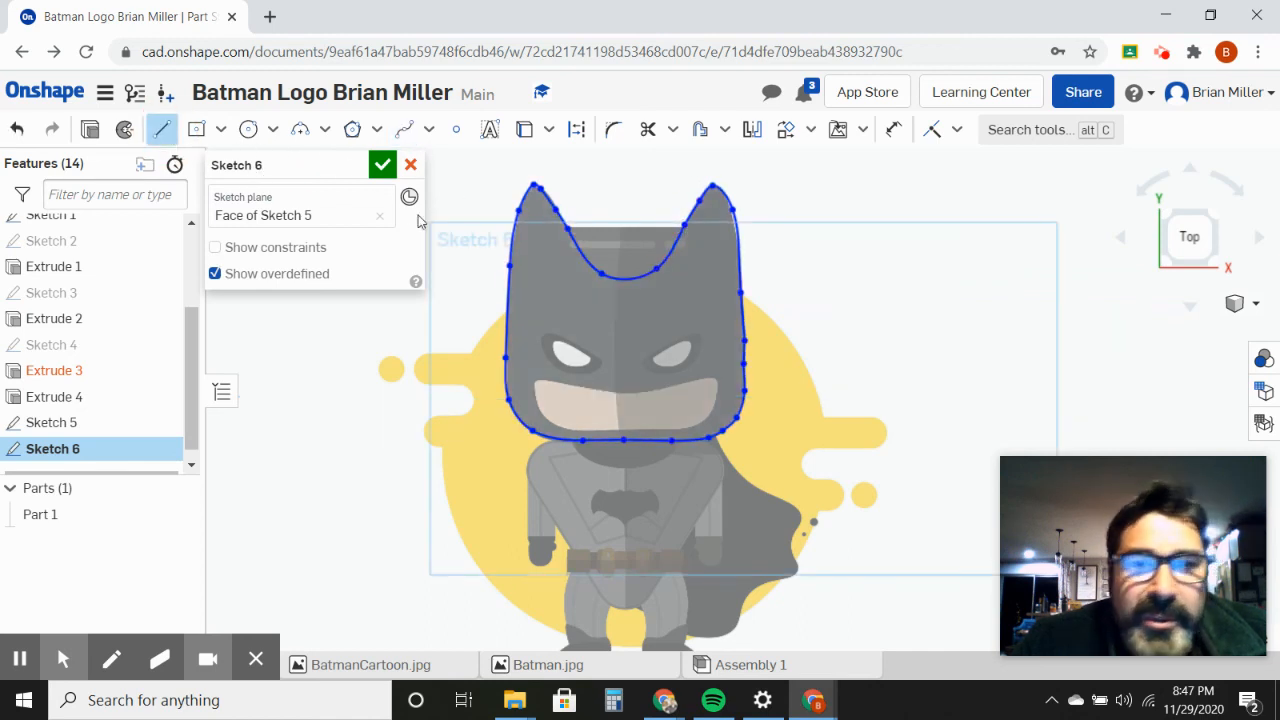
pyautogui.click(566, 229)
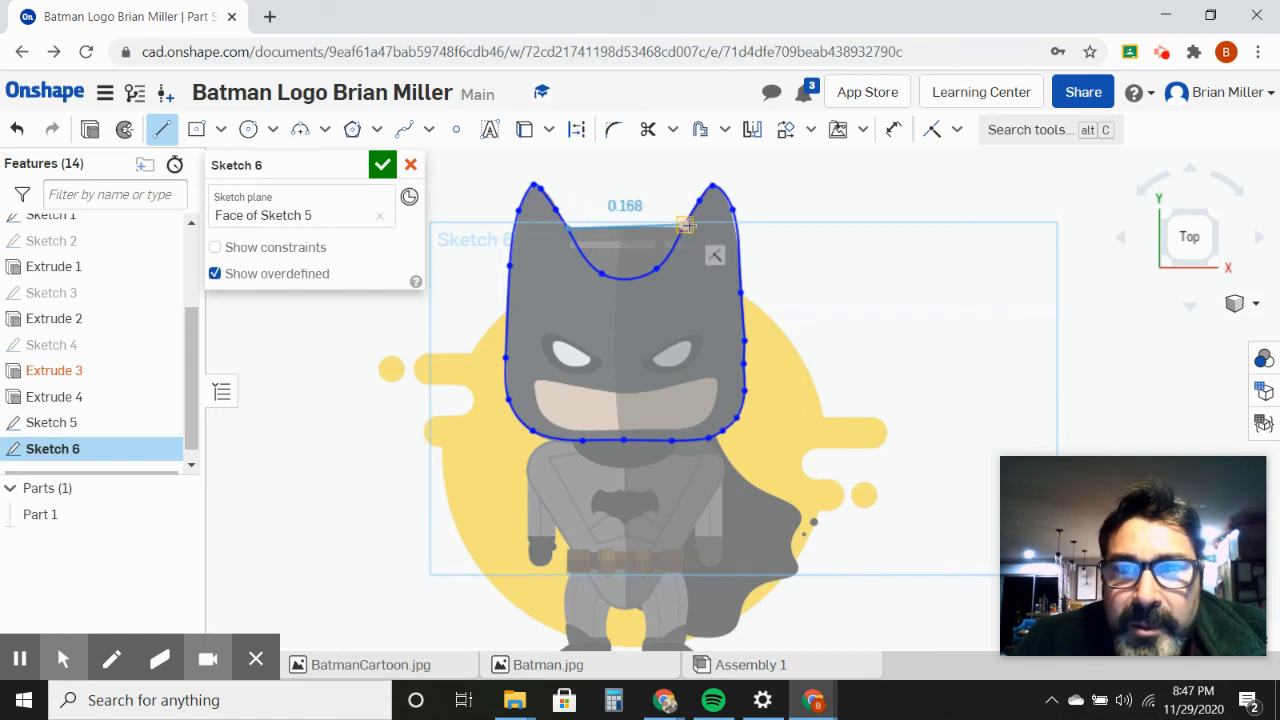
pyautogui.click(686, 227)
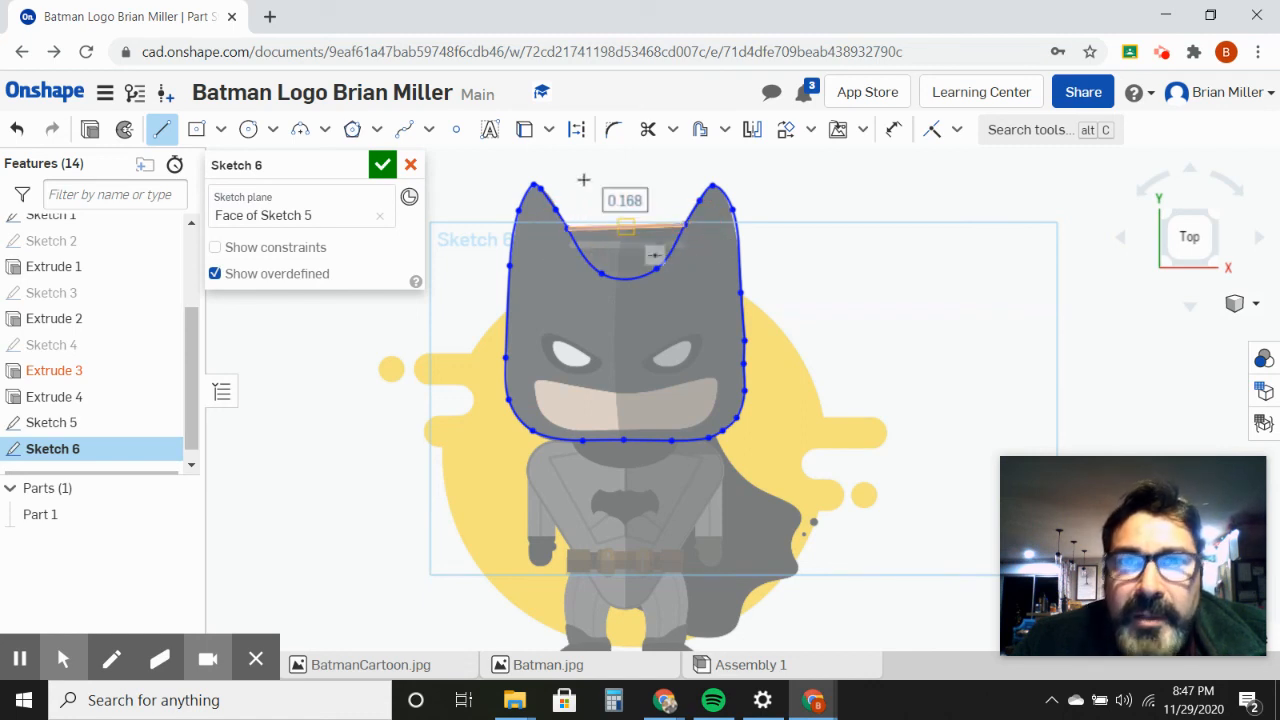
pyautogui.click(648, 131)
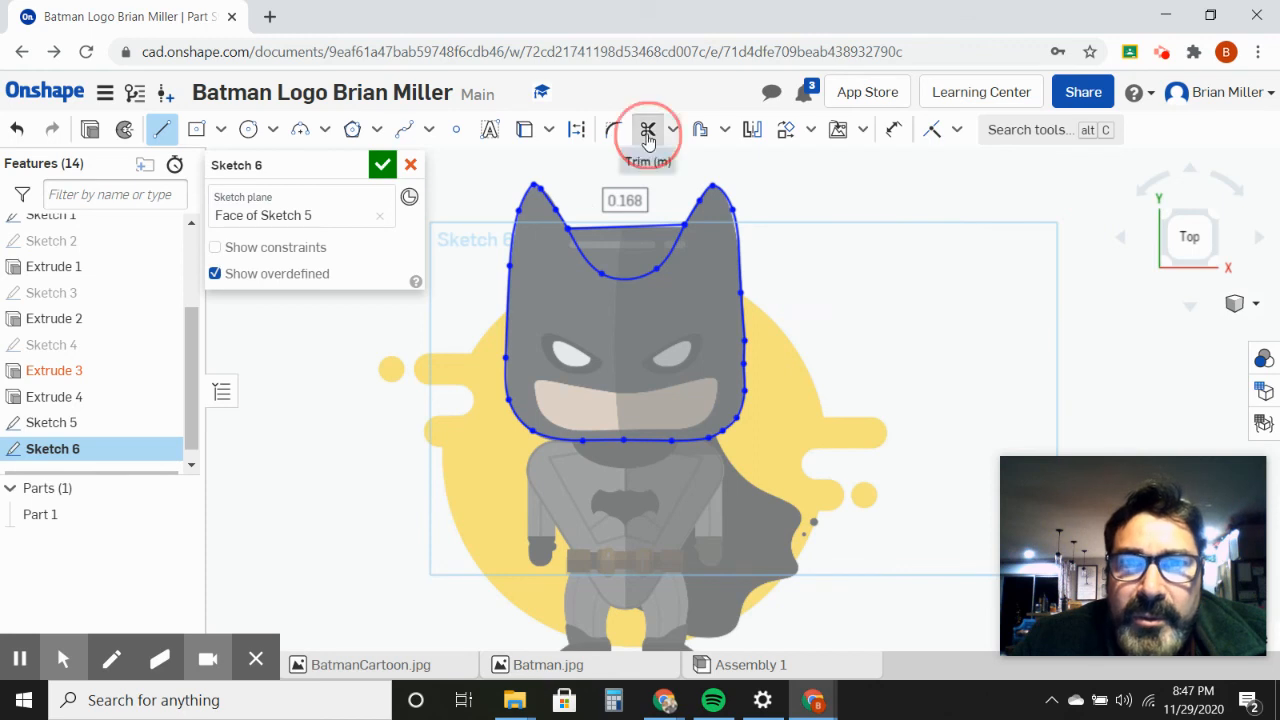
pyautogui.click(672, 255)
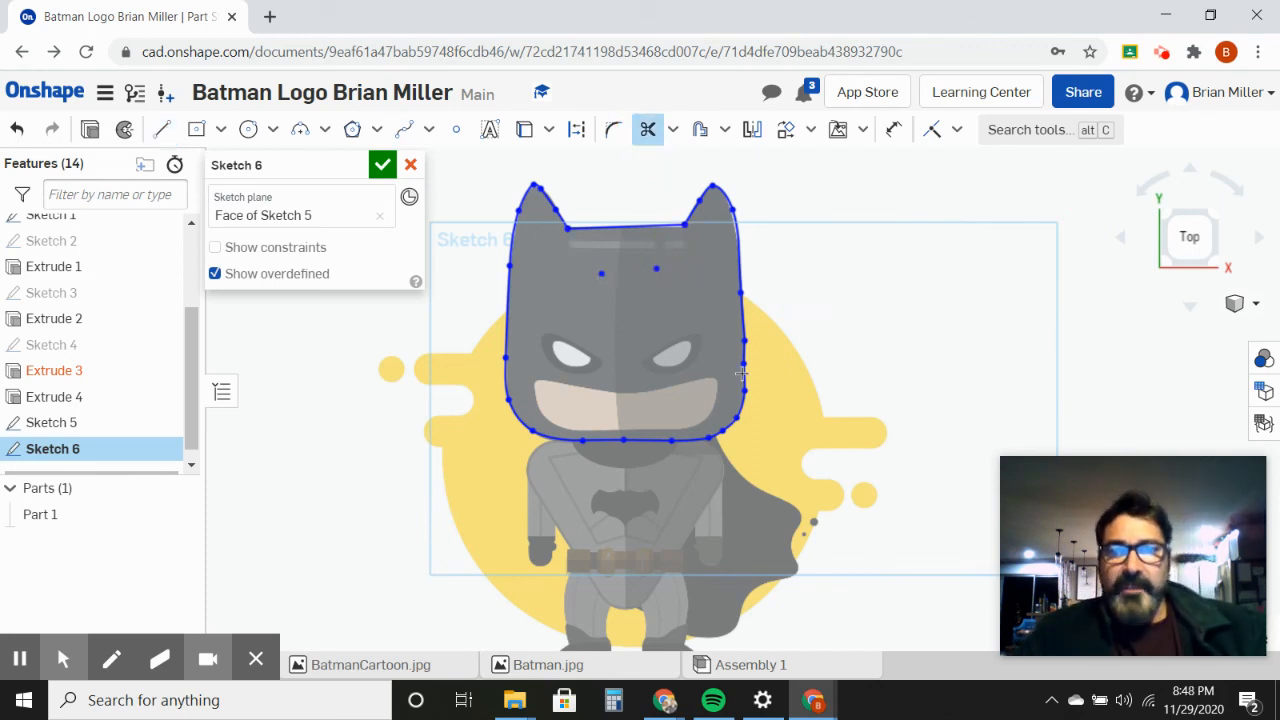
pyautogui.scroll(2, 637, 427)
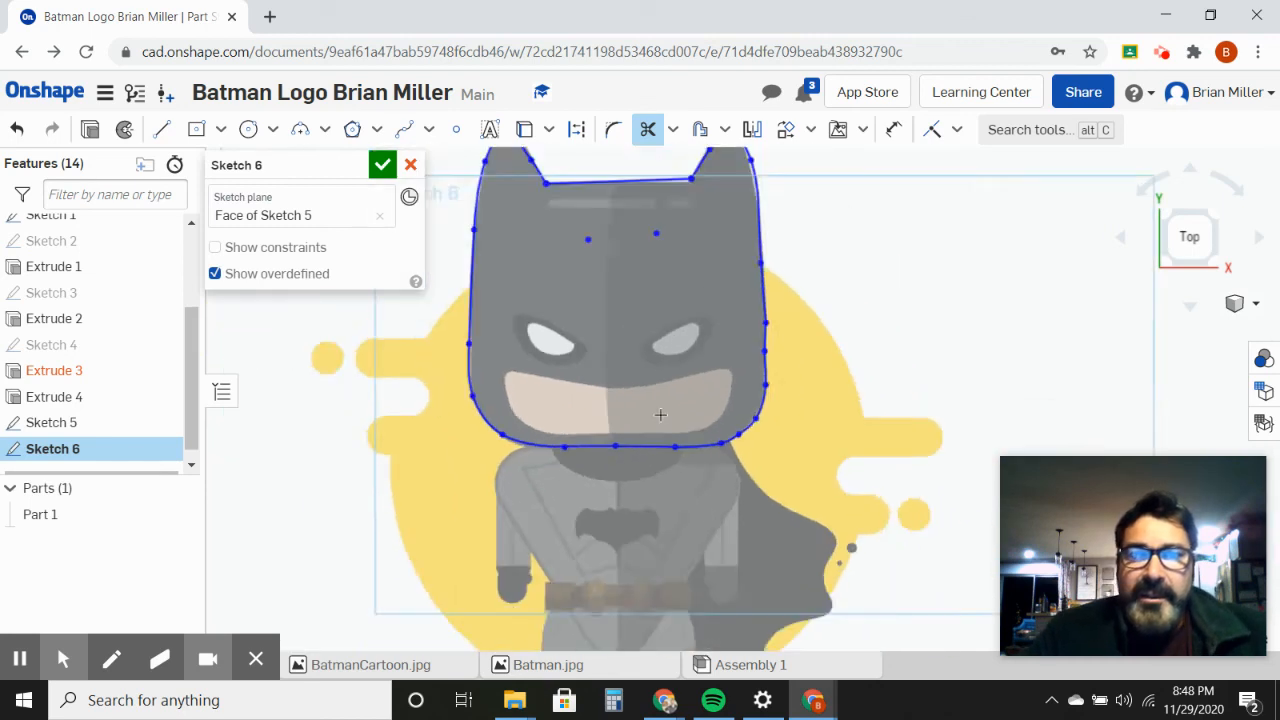
pyautogui.scroll(-6, 655, 420)
pyautogui.scroll(-4, 660, 415)
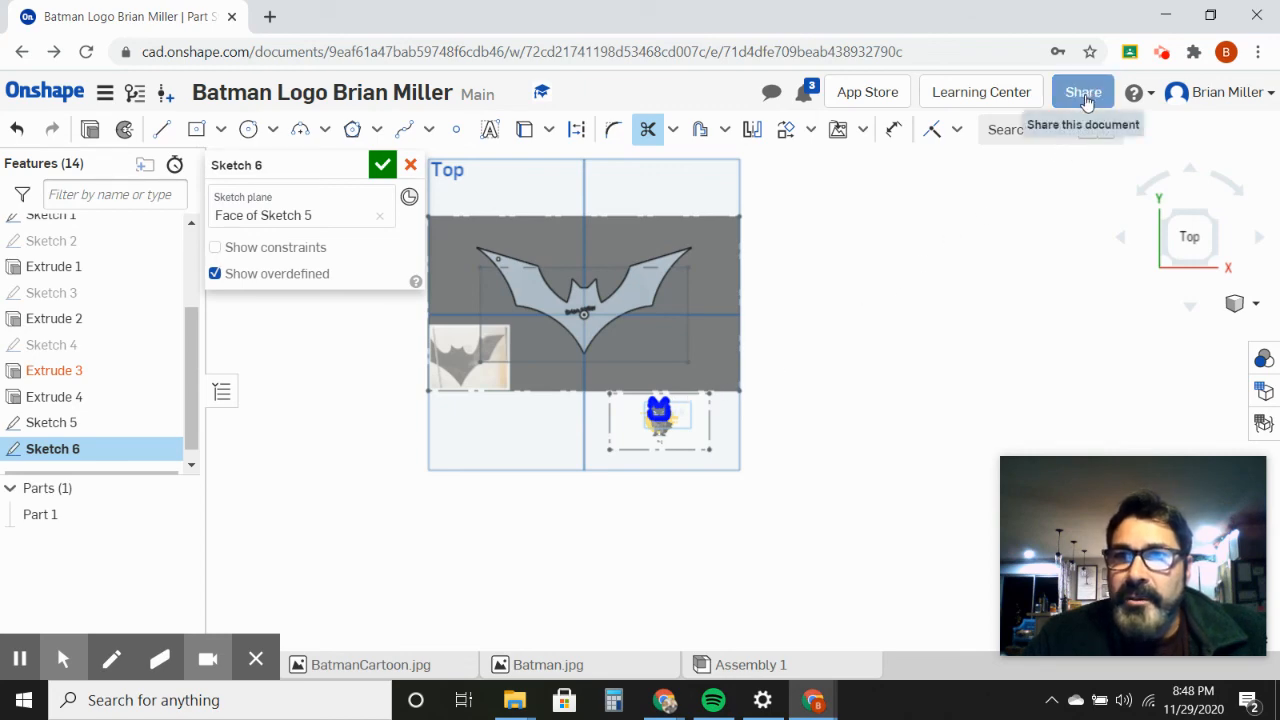
# Step: Turn on link sharing for the document without export permission and copy the document link to the clipboard
pyautogui.click(1086, 103)
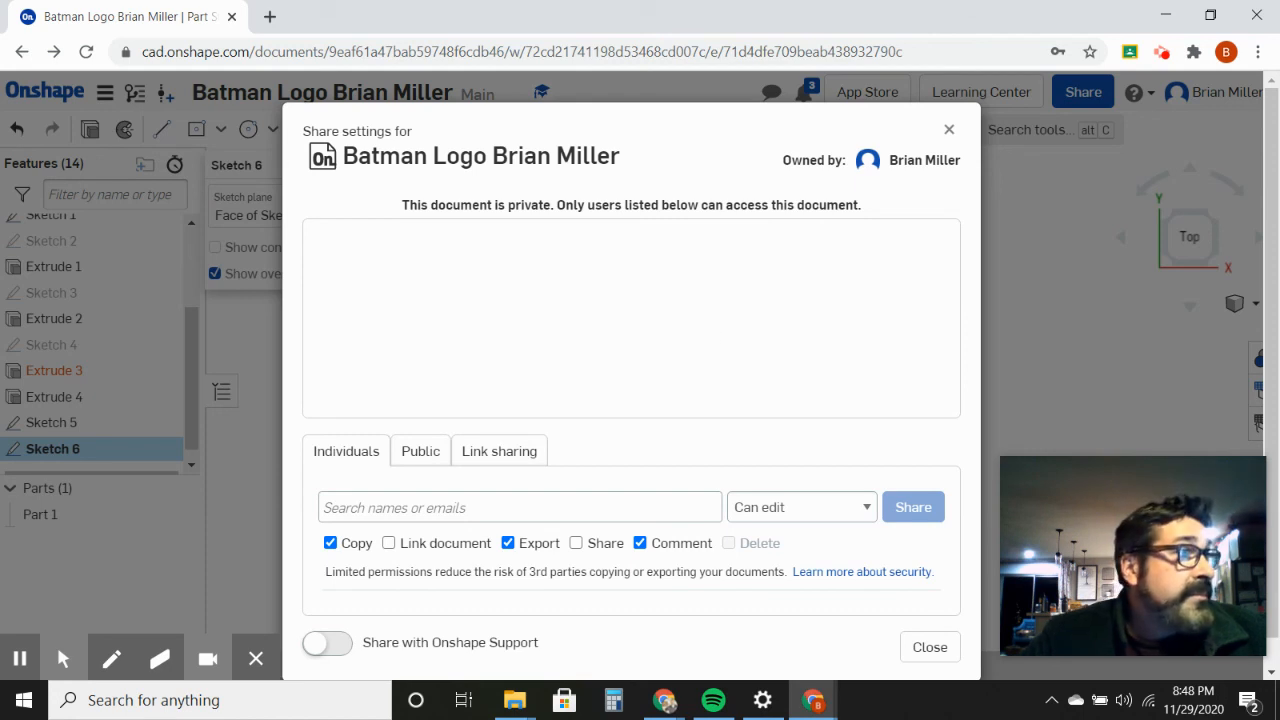
pyautogui.click(489, 460)
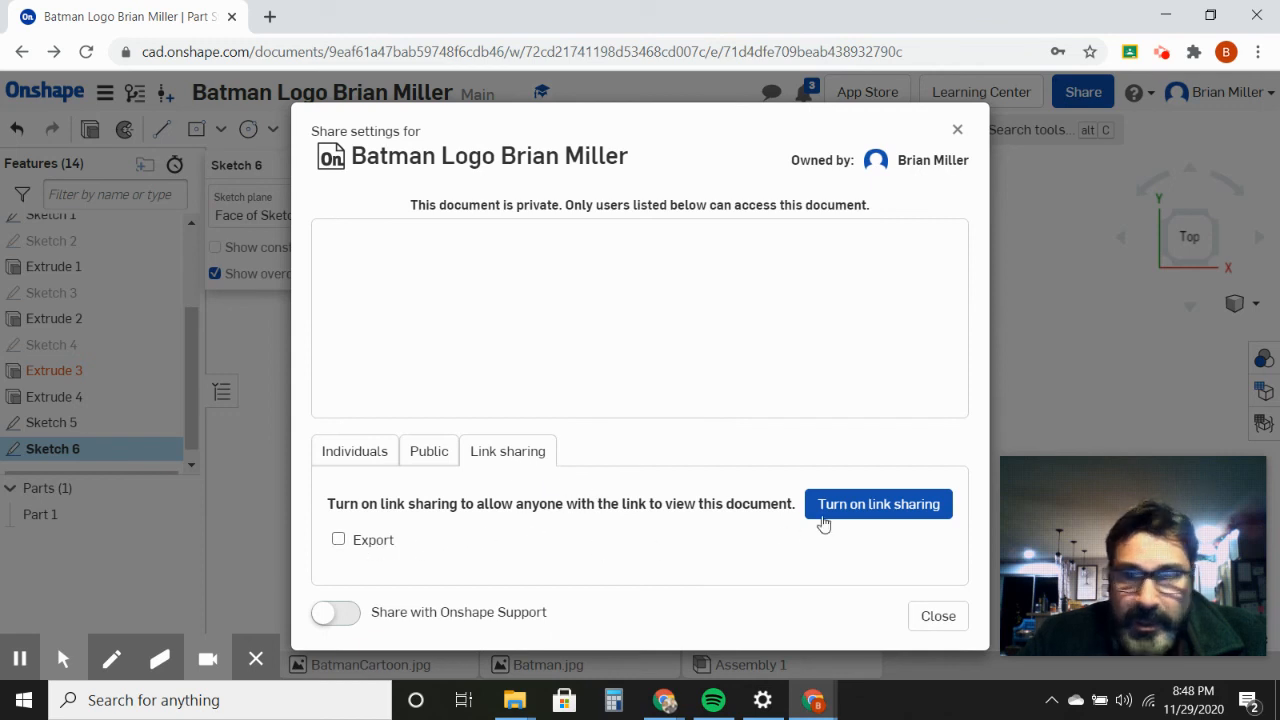
pyautogui.click(872, 508)
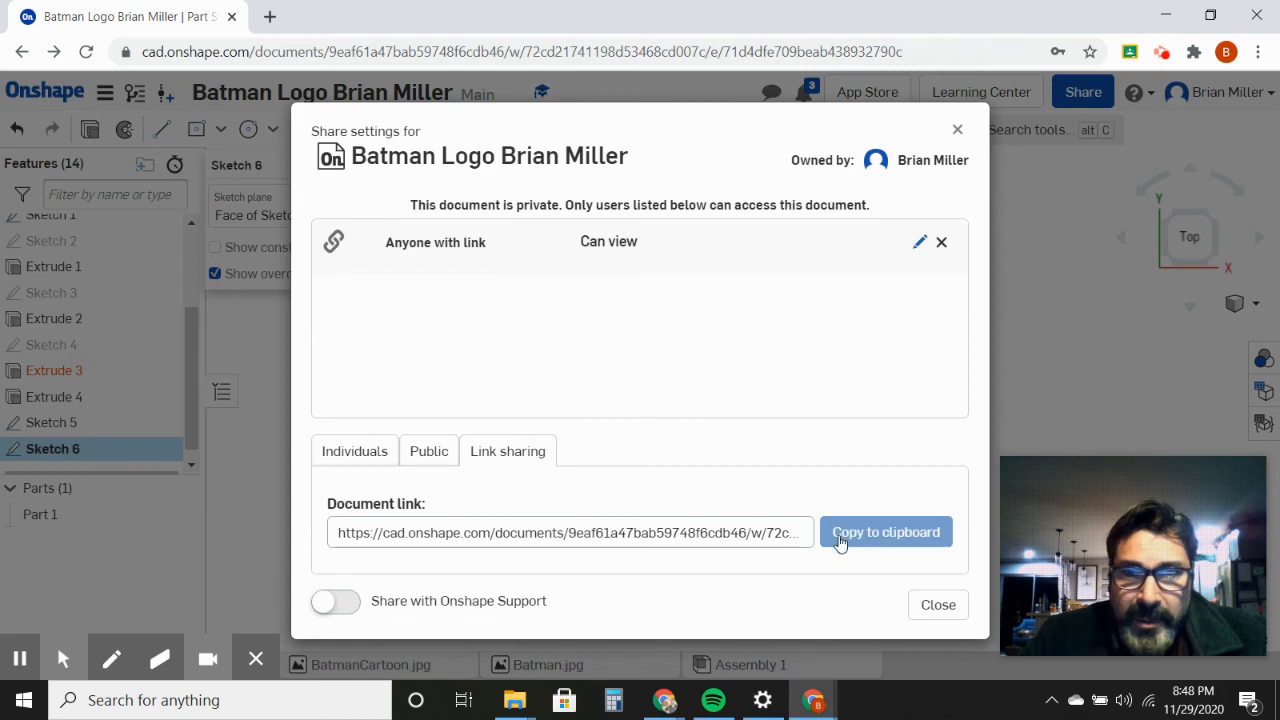
pyautogui.click(868, 534)
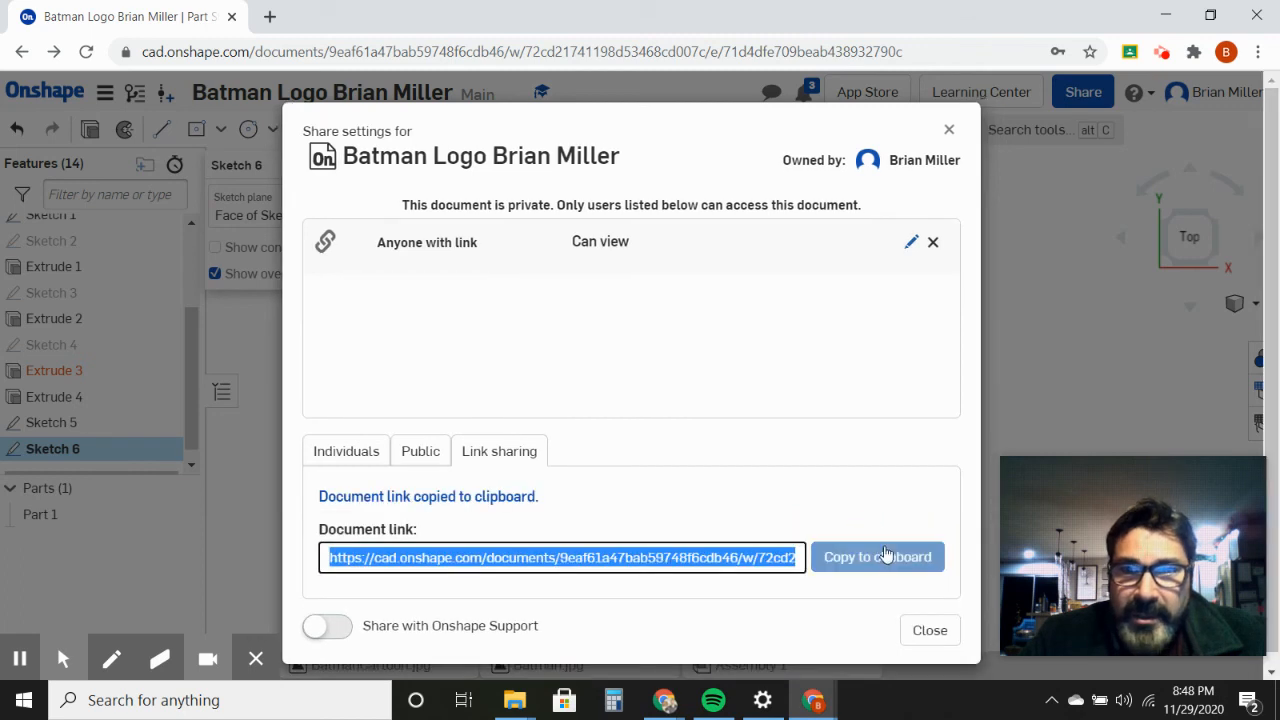